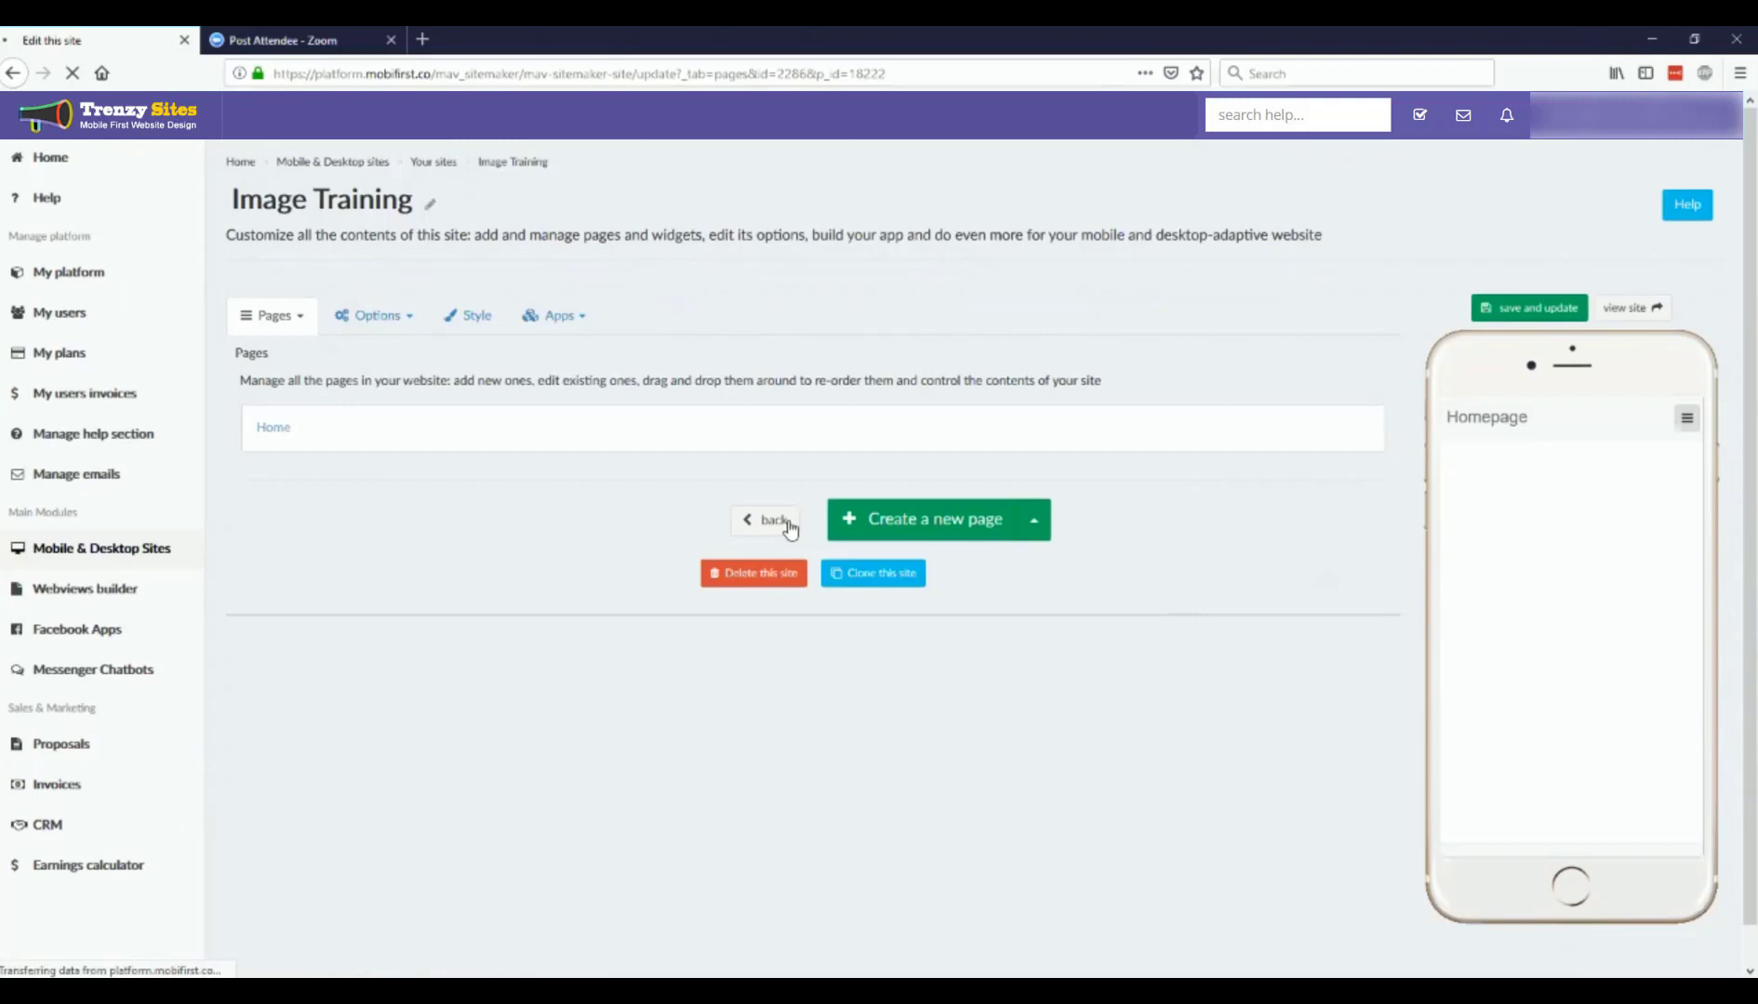
Step: Open the Home page for editing and add a Slider widget to it
{"action": "left_click", "coordinate": [287, 429]}
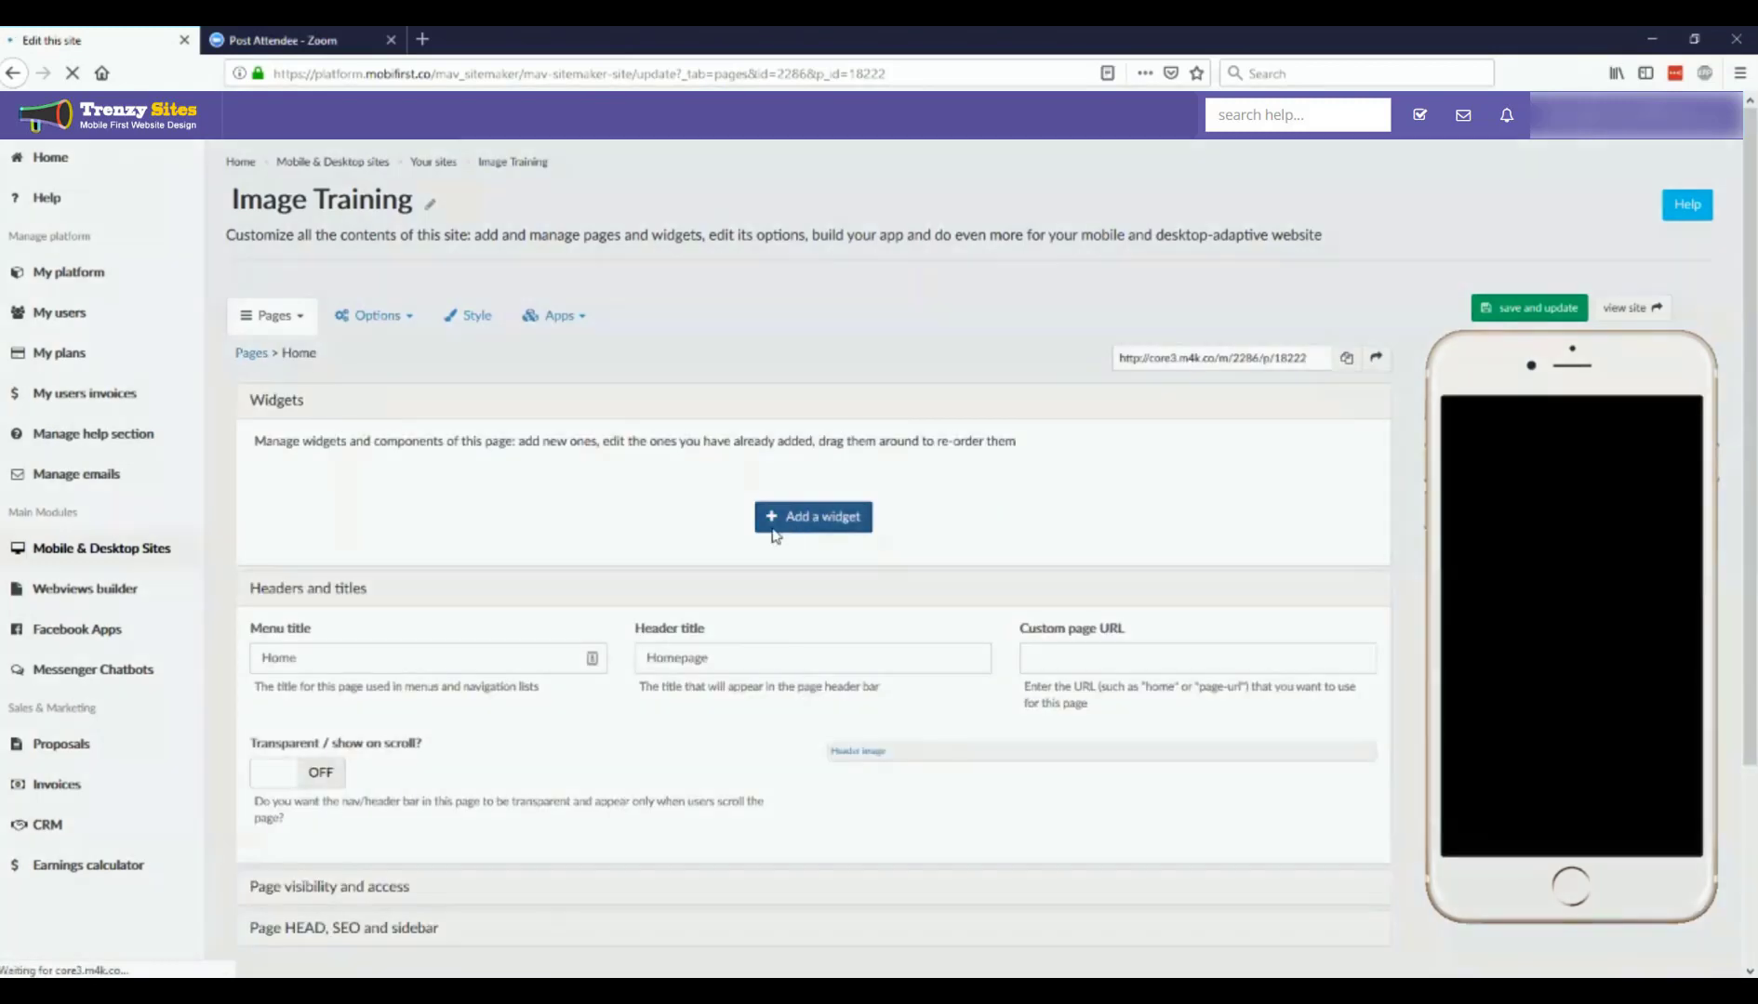
{"action": "left_click", "coordinate": [772, 517]}
{"action": "scroll", "coordinate": [615, 682], "scroll_direction": "down", "scroll_amount": 5}
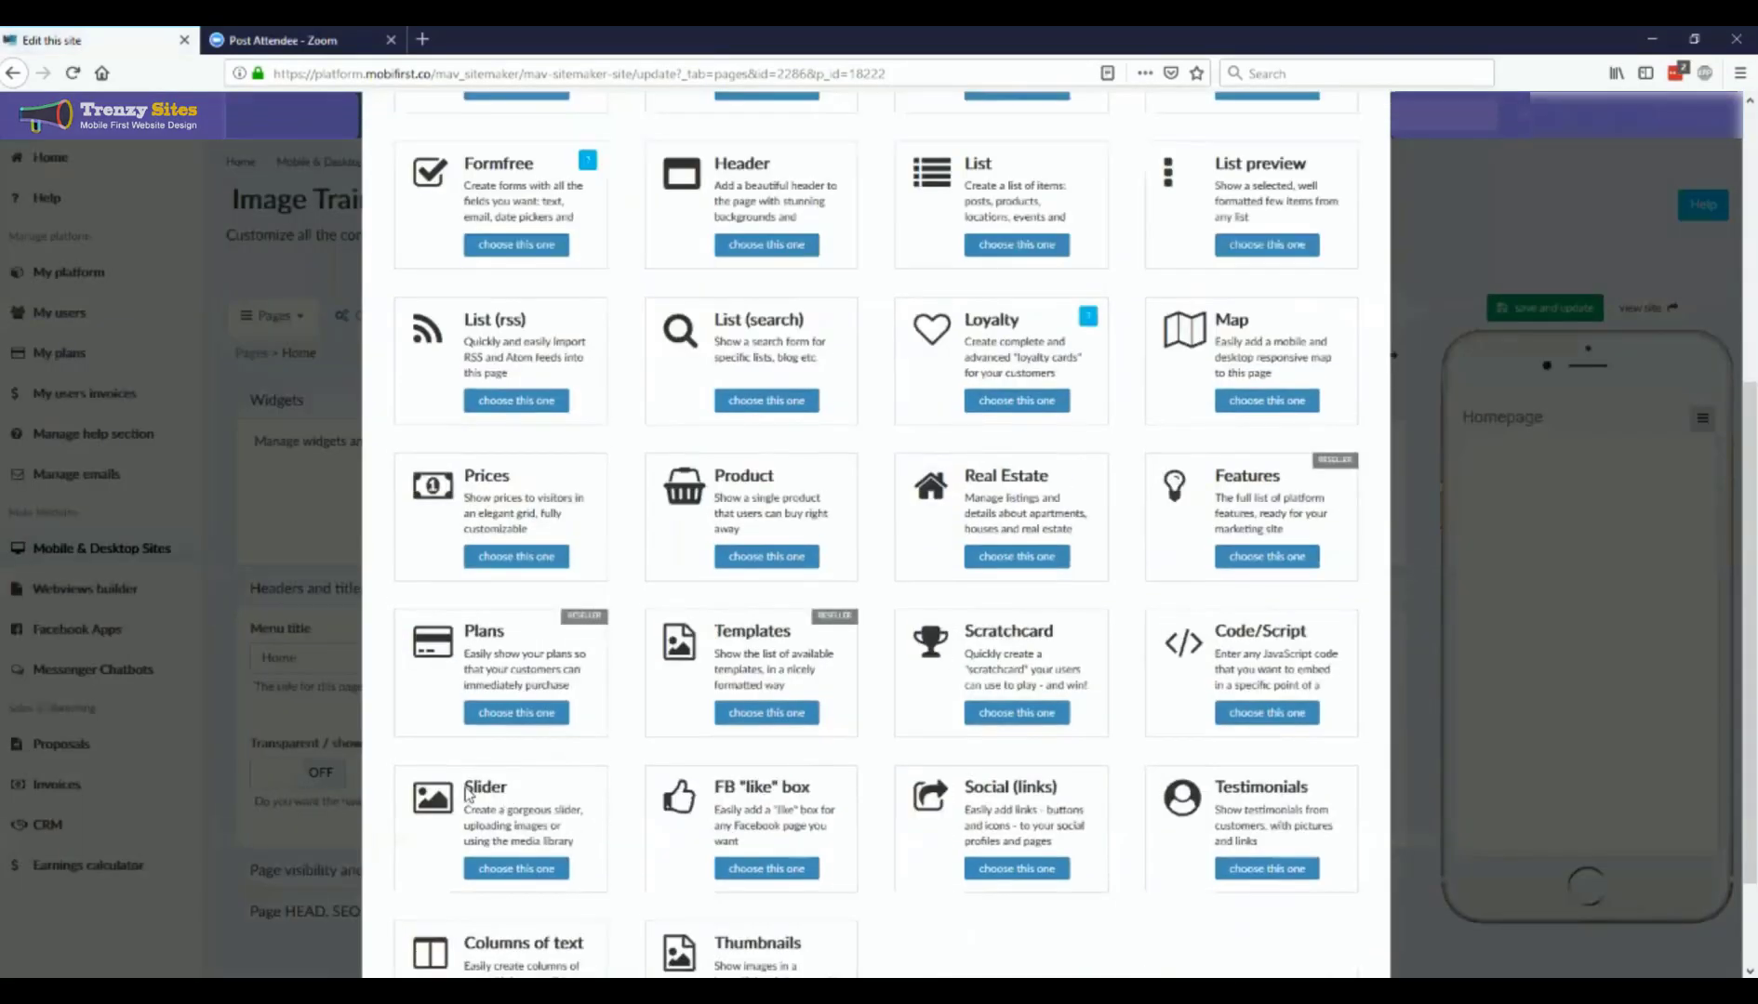
{"action": "scroll", "coordinate": [467, 792], "scroll_direction": "down", "scroll_amount": 3}
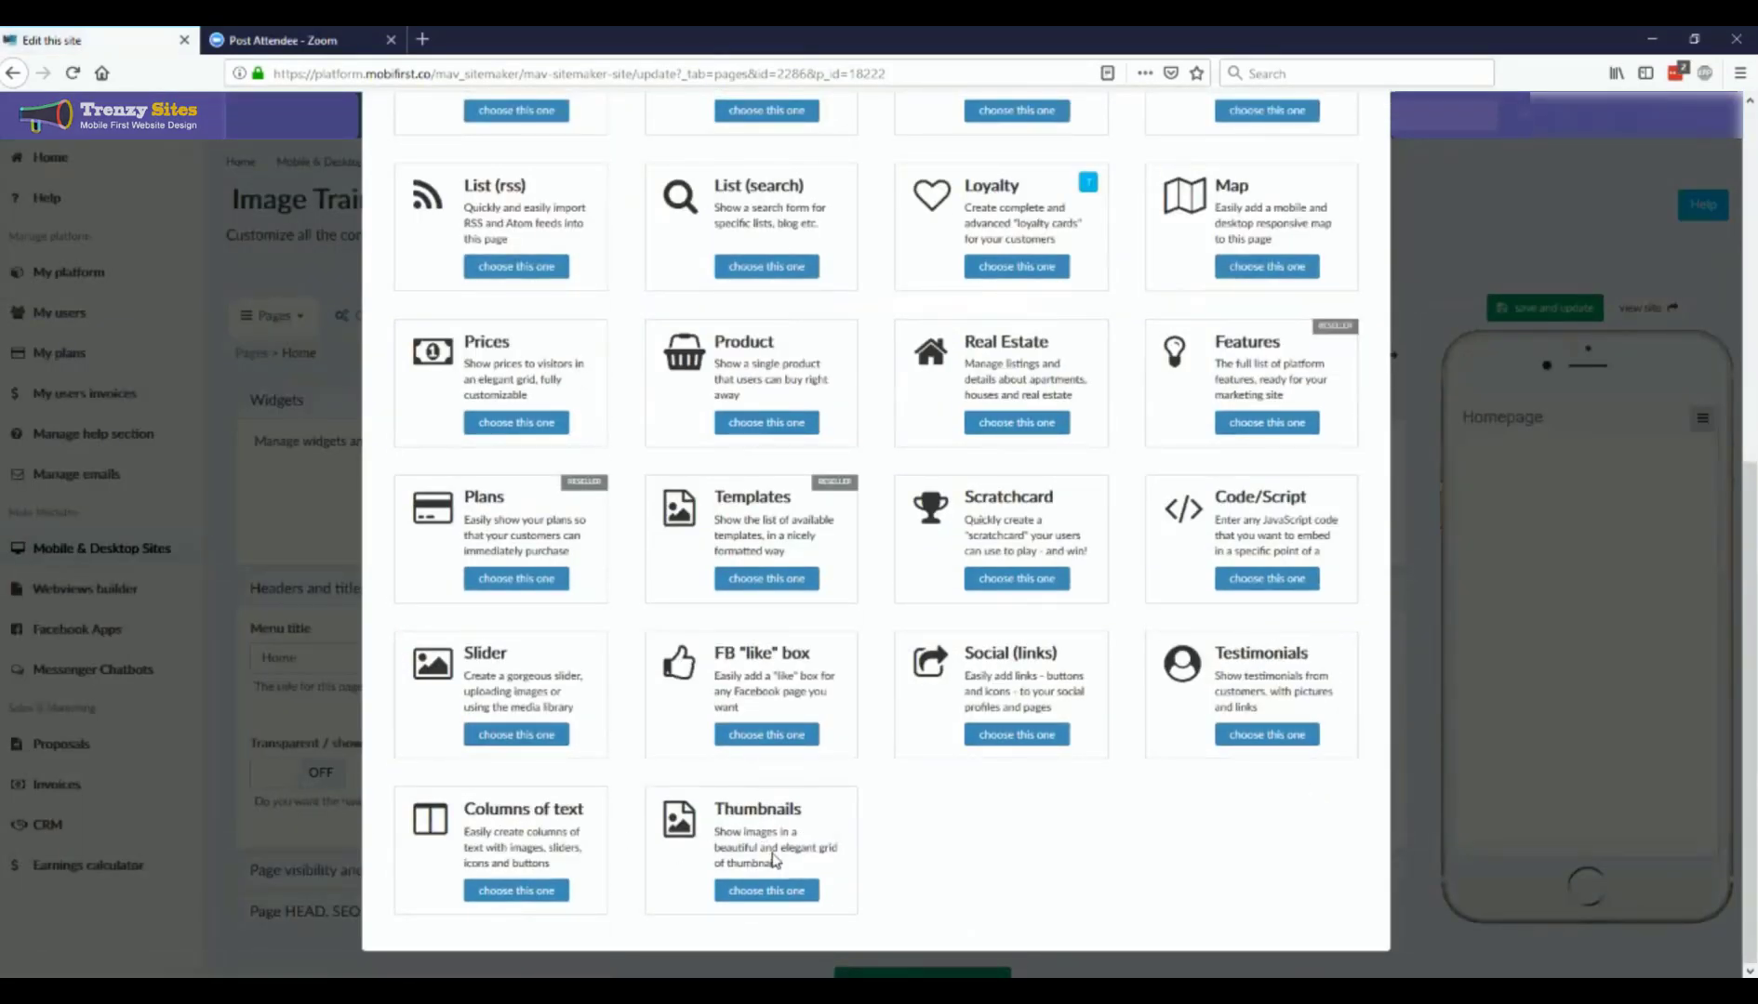
{"action": "left_click", "coordinate": [509, 737]}
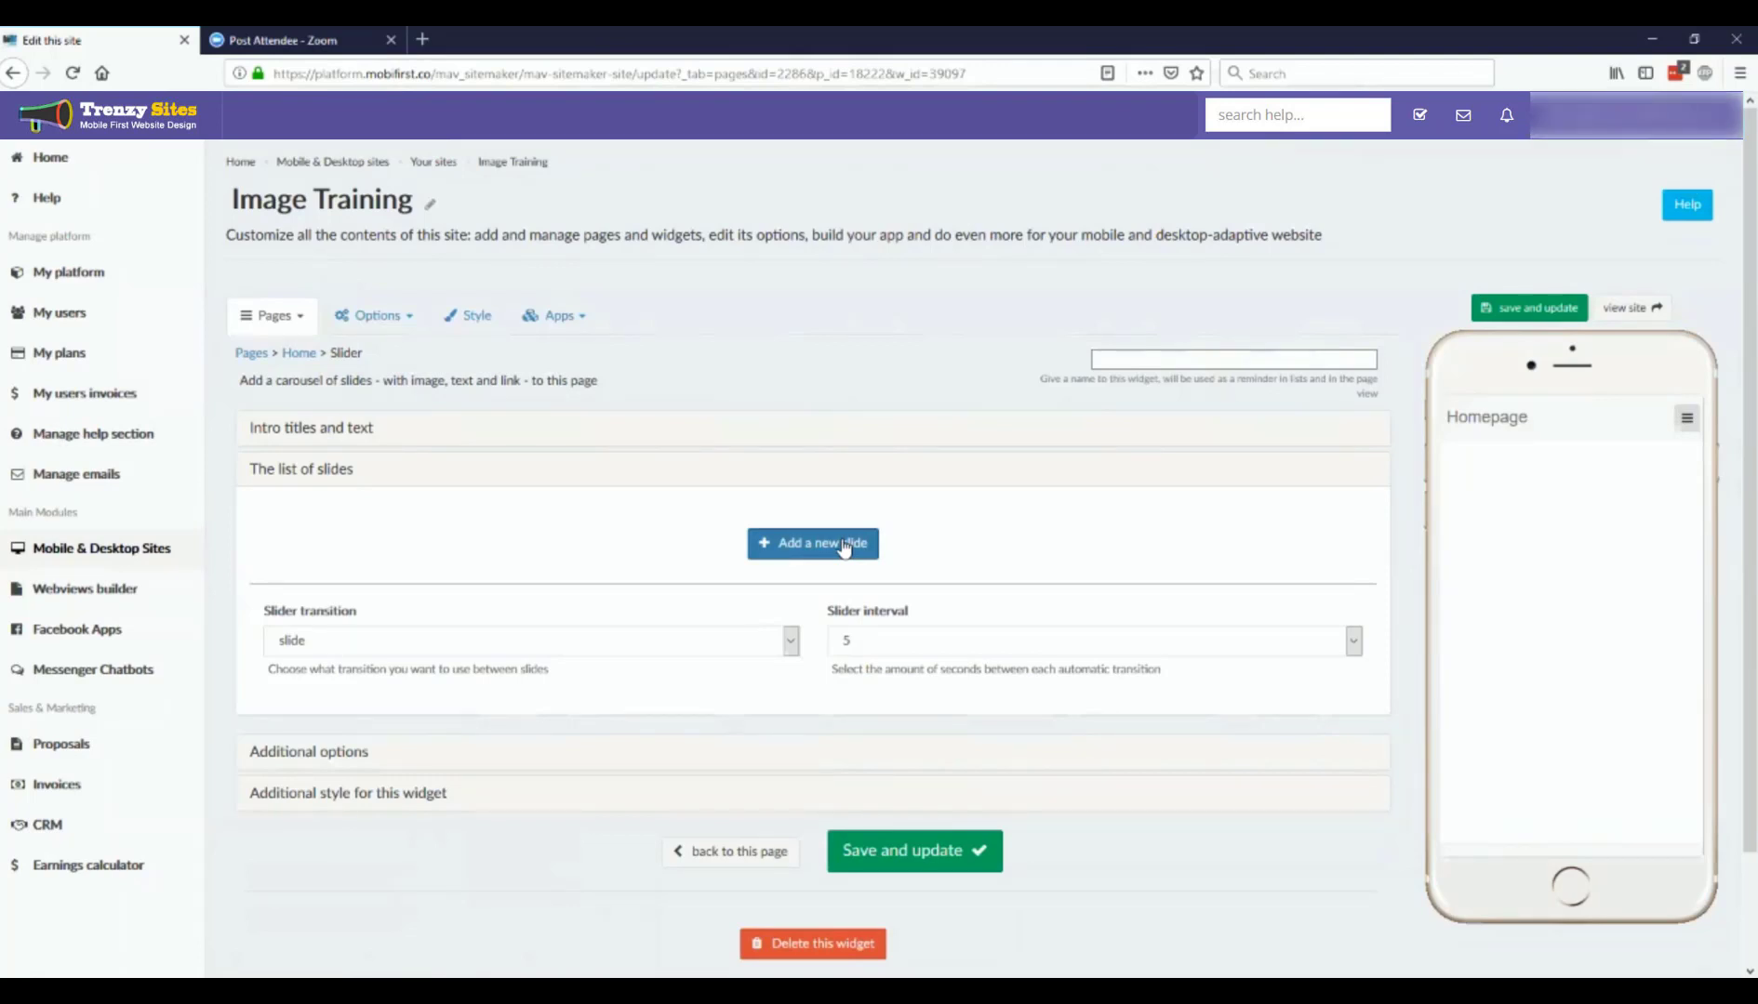
{"action": "left_click", "coordinate": [843, 544]}
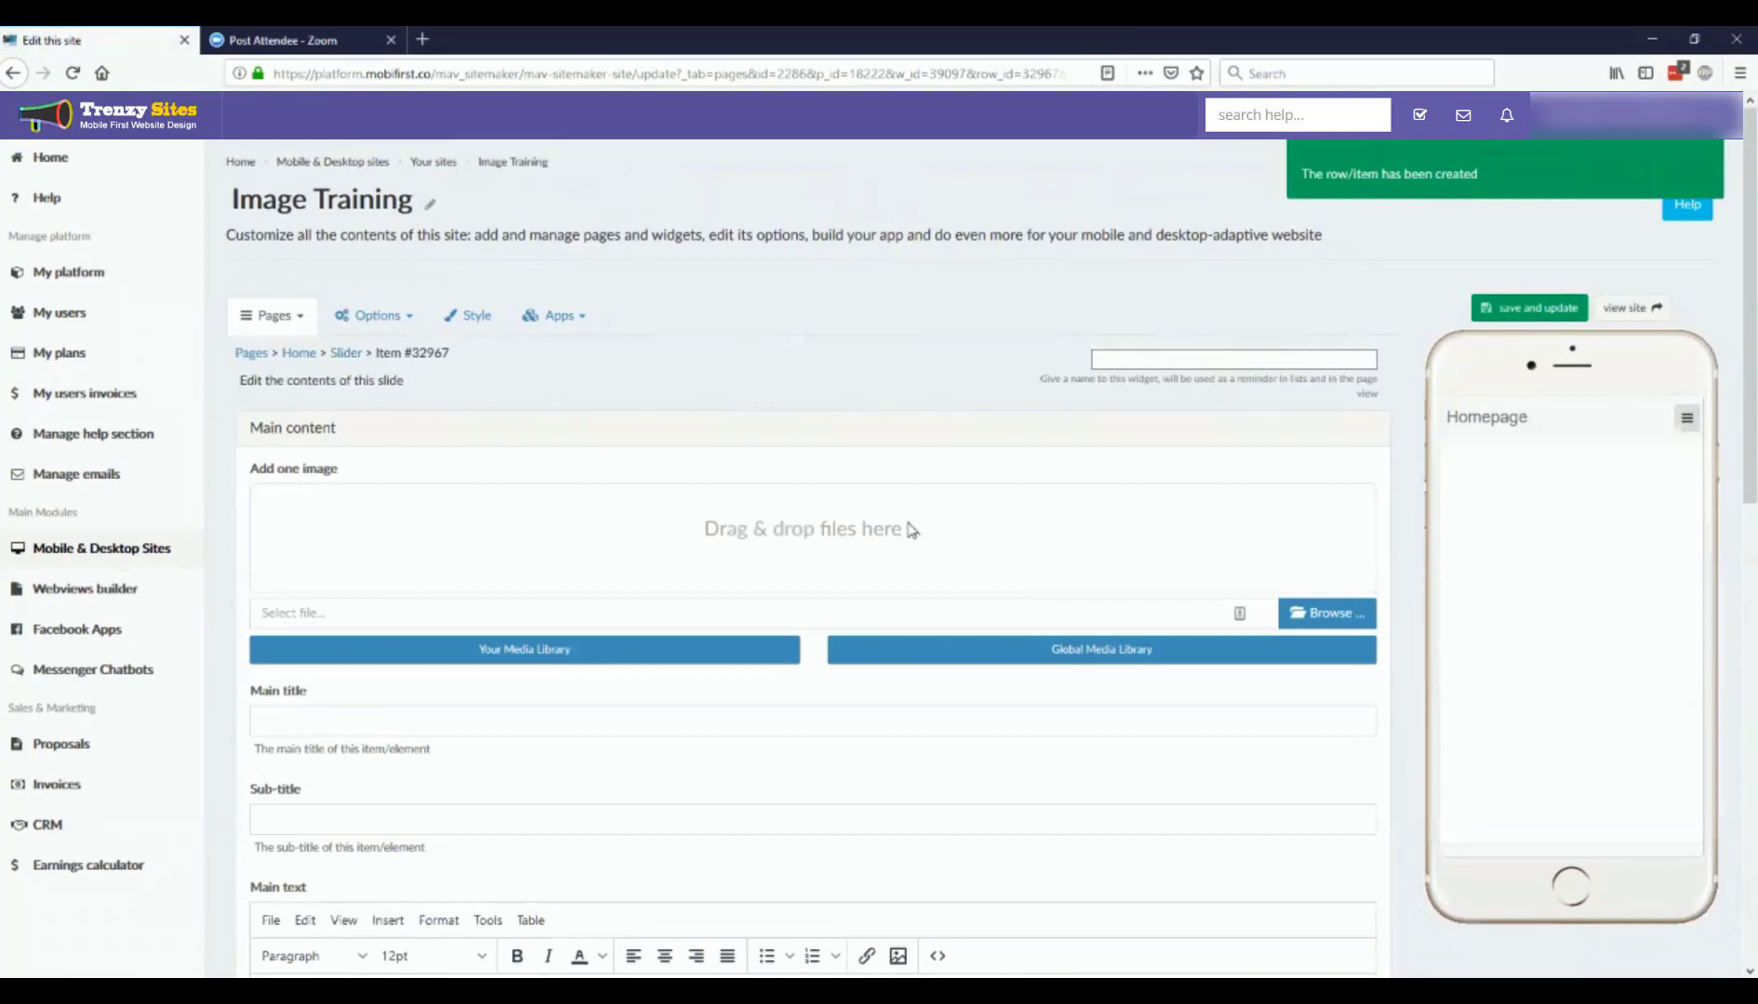
{"action": "left_click", "coordinate": [1339, 612]}
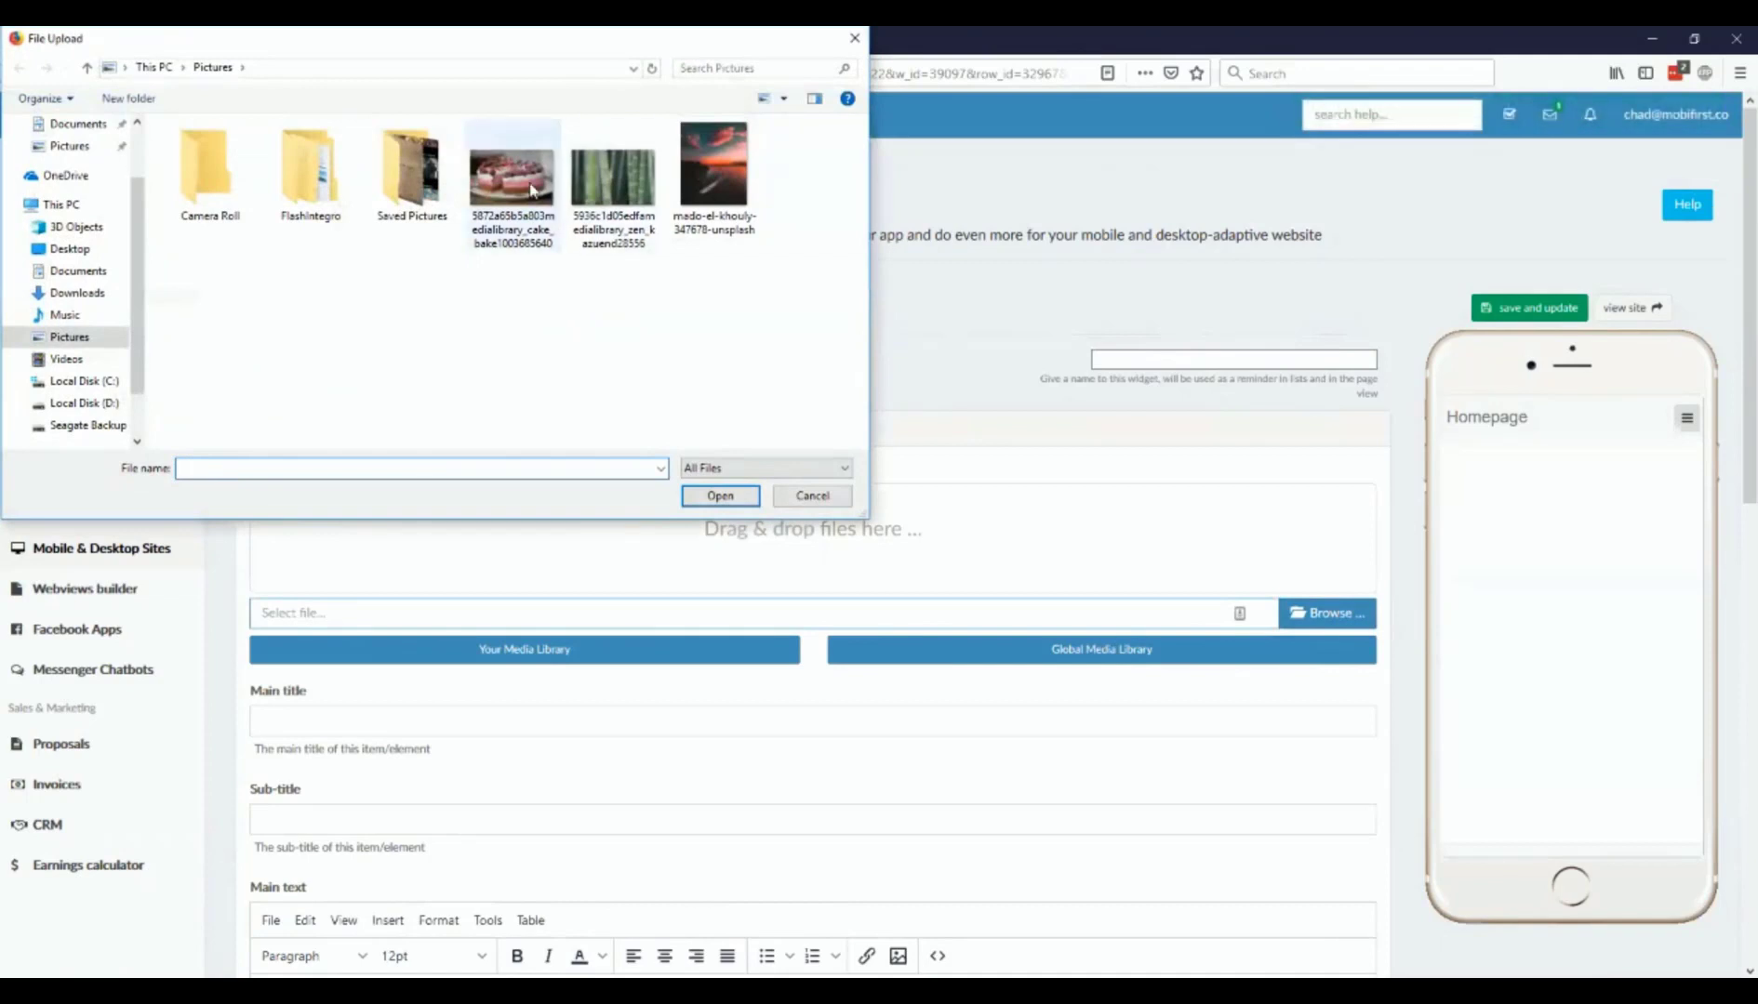
{"action": "left_click", "coordinate": [530, 189]}
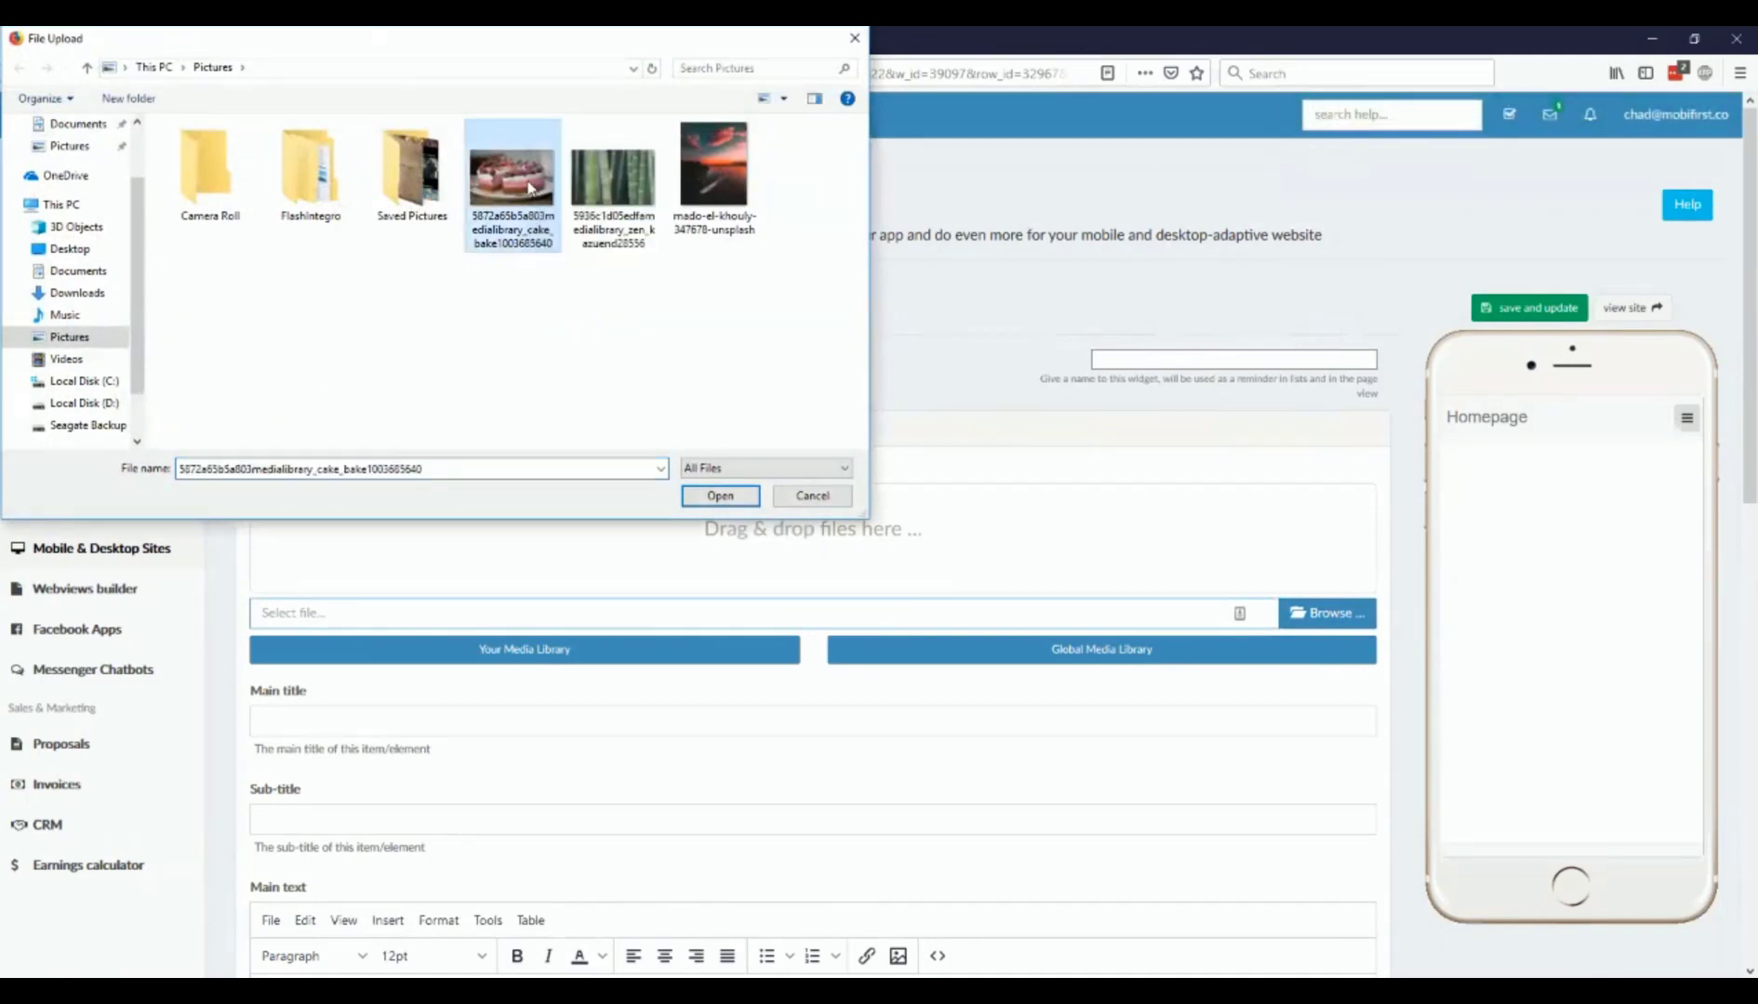
{"action": "left_click", "coordinate": [721, 496]}
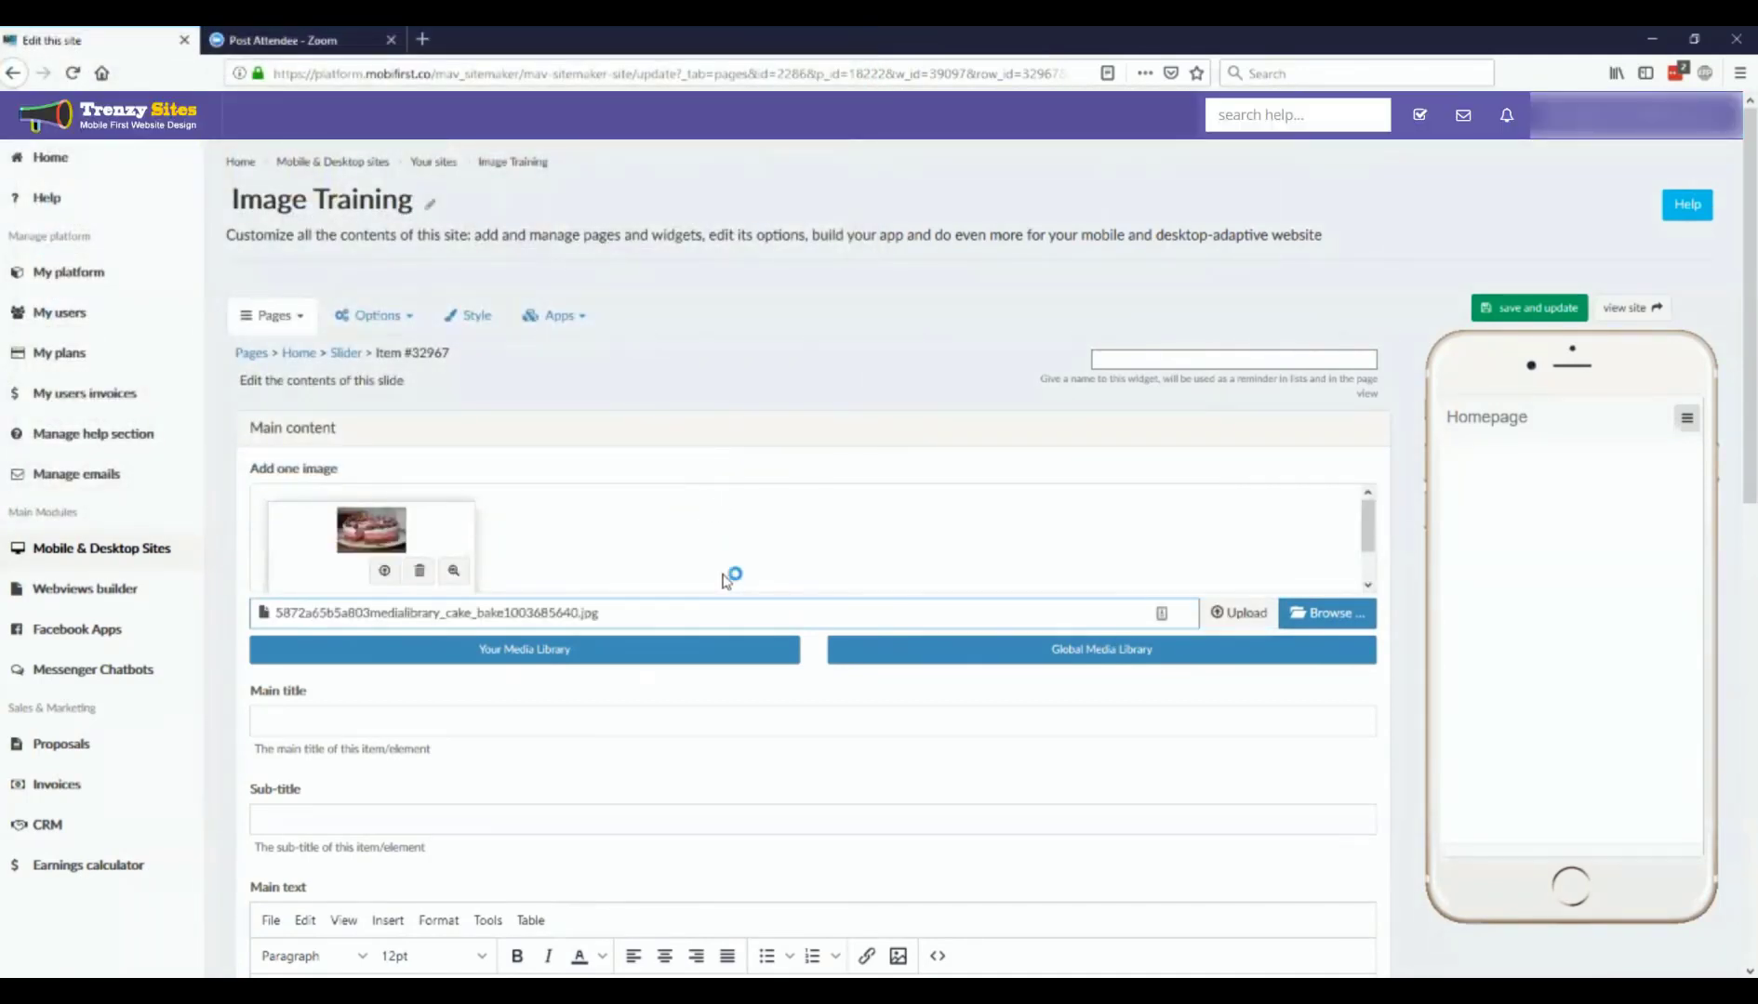
{"action": "left_click", "coordinate": [1236, 621]}
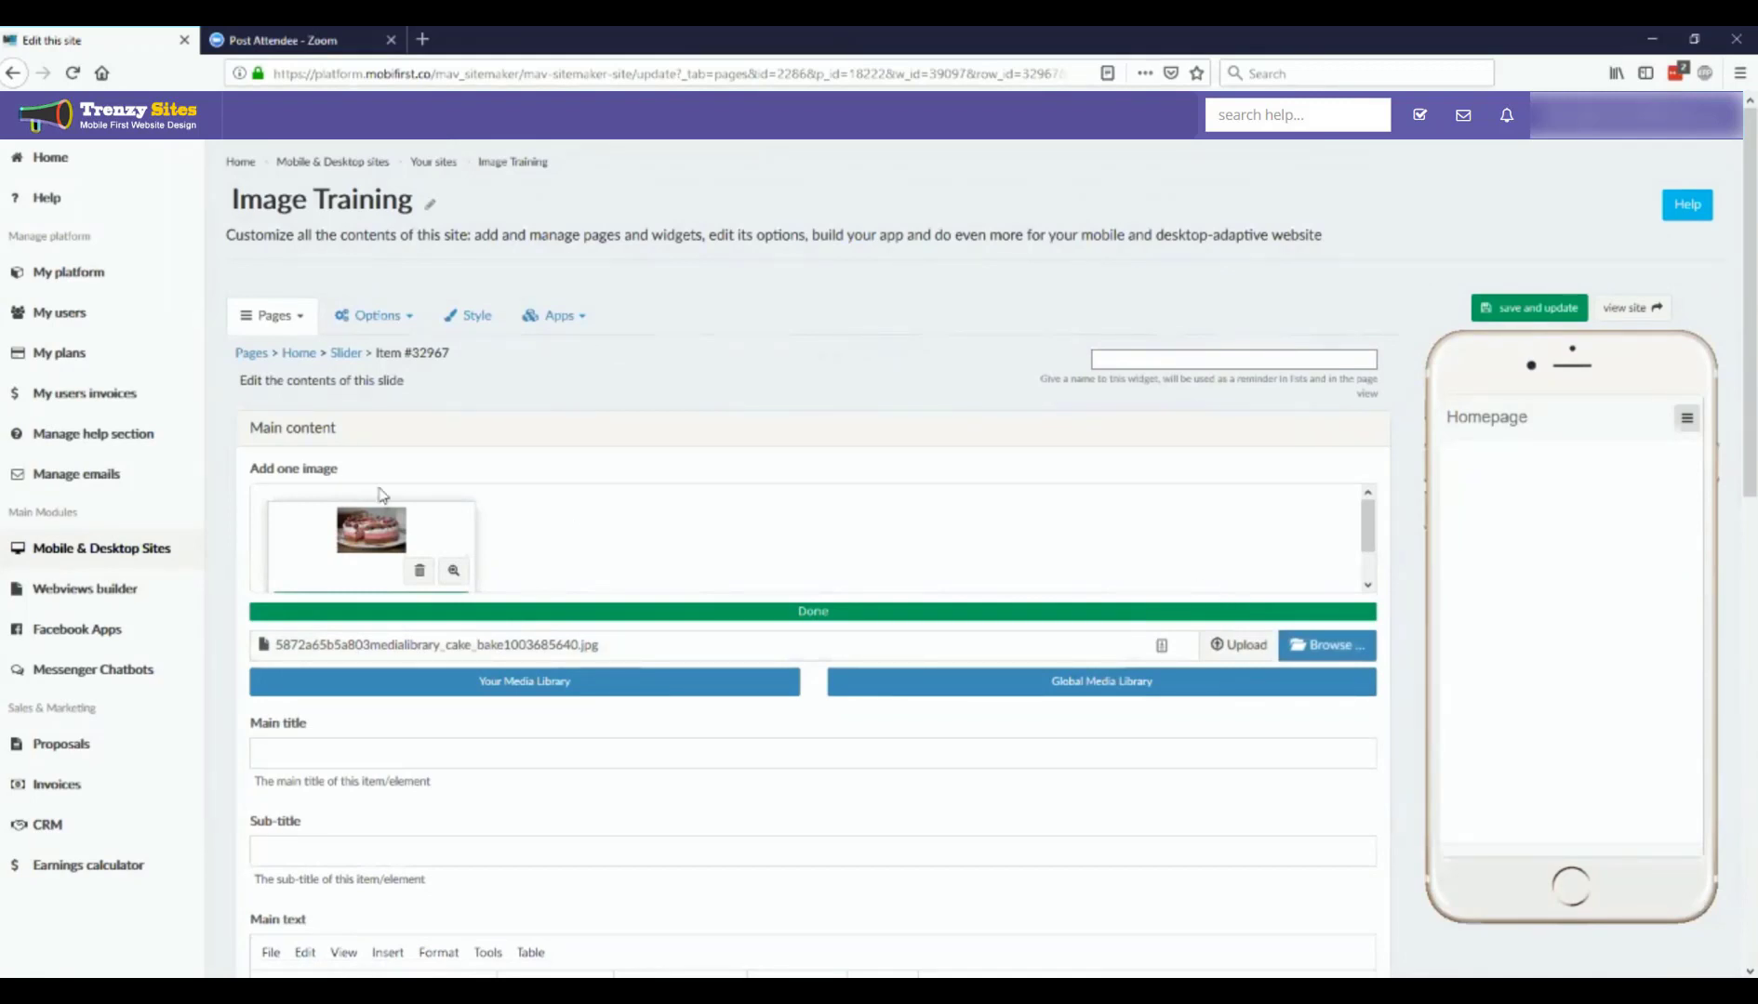
Step: Enter "Title" as the slide's main title and "Text" as its main text, and save the slide
{"action": "scroll", "coordinate": [718, 820], "scroll_direction": "down", "scroll_amount": 4}
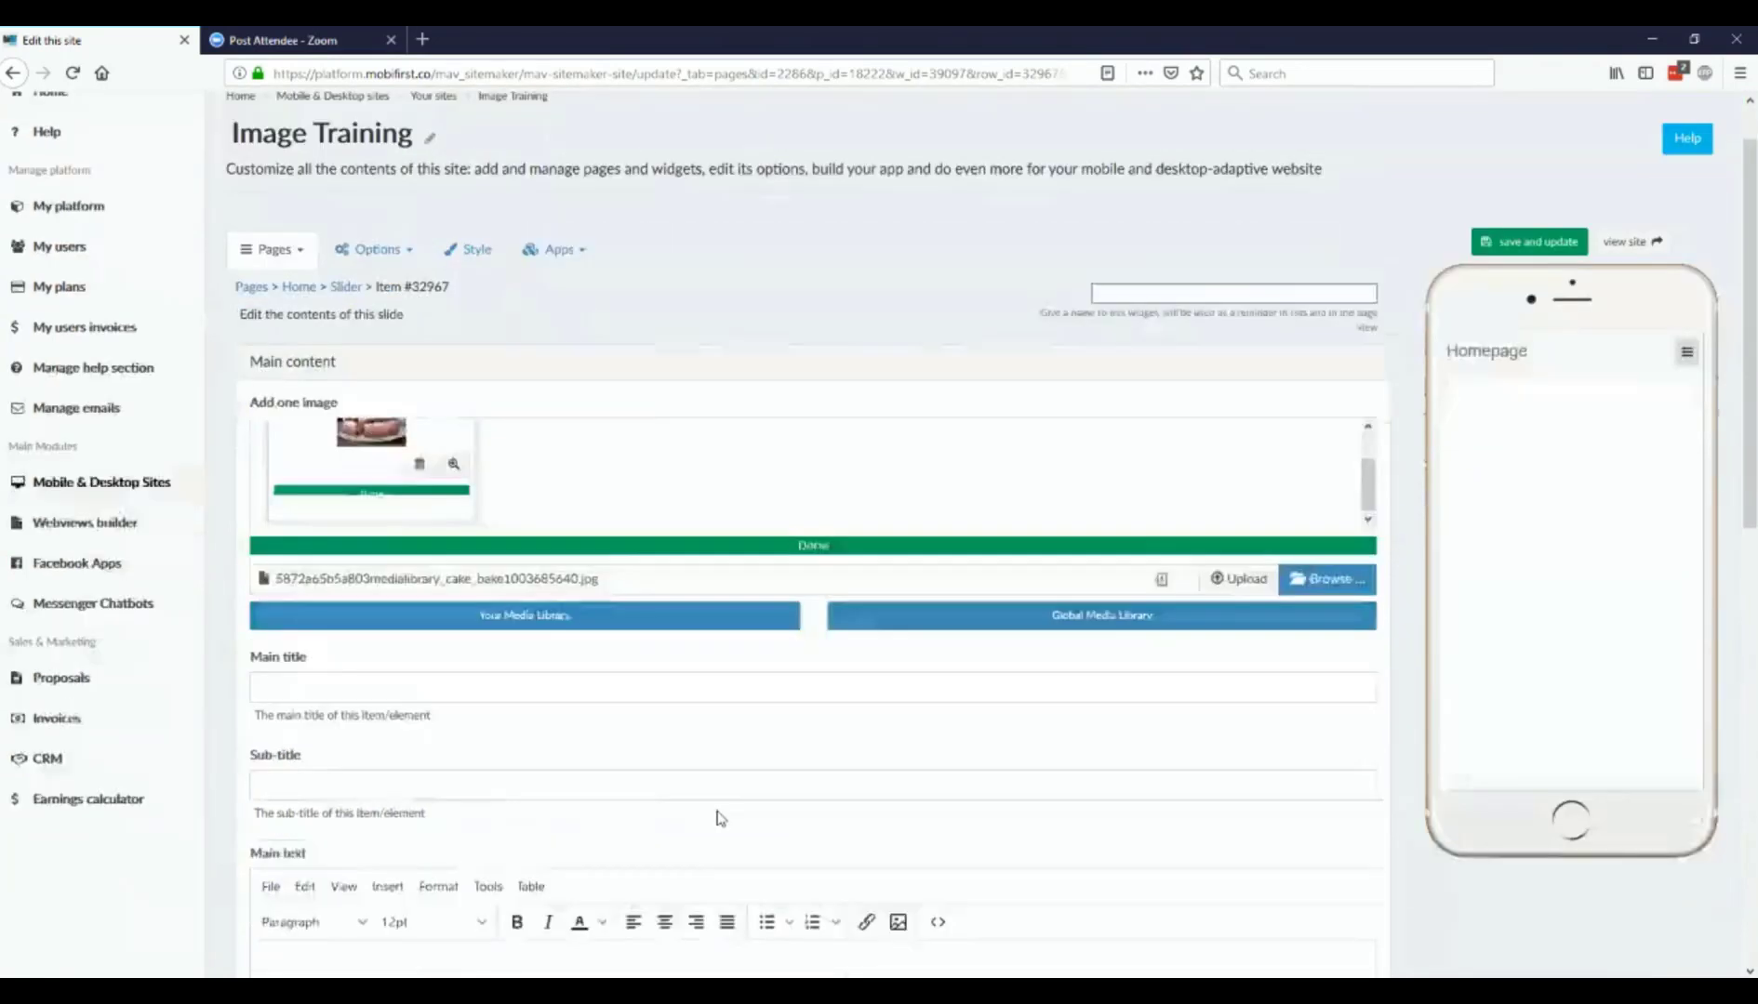
{"action": "left_click", "coordinate": [409, 378]}
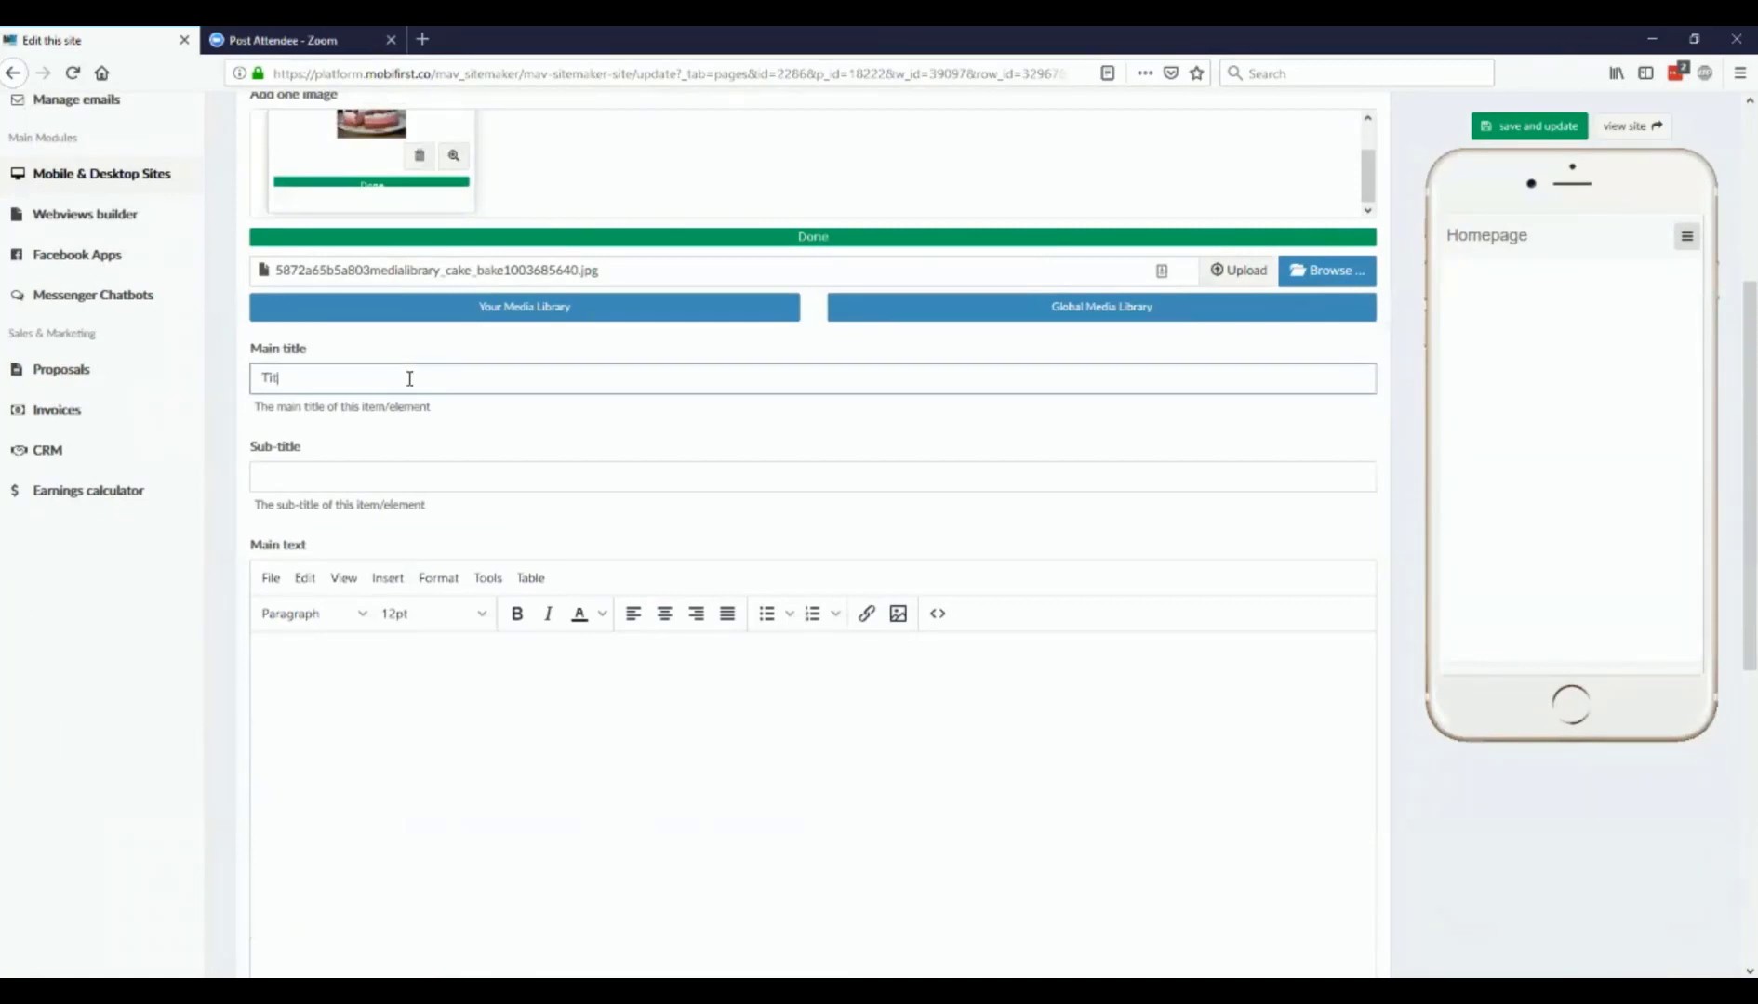
{"action": "left_click", "coordinate": [395, 779]}
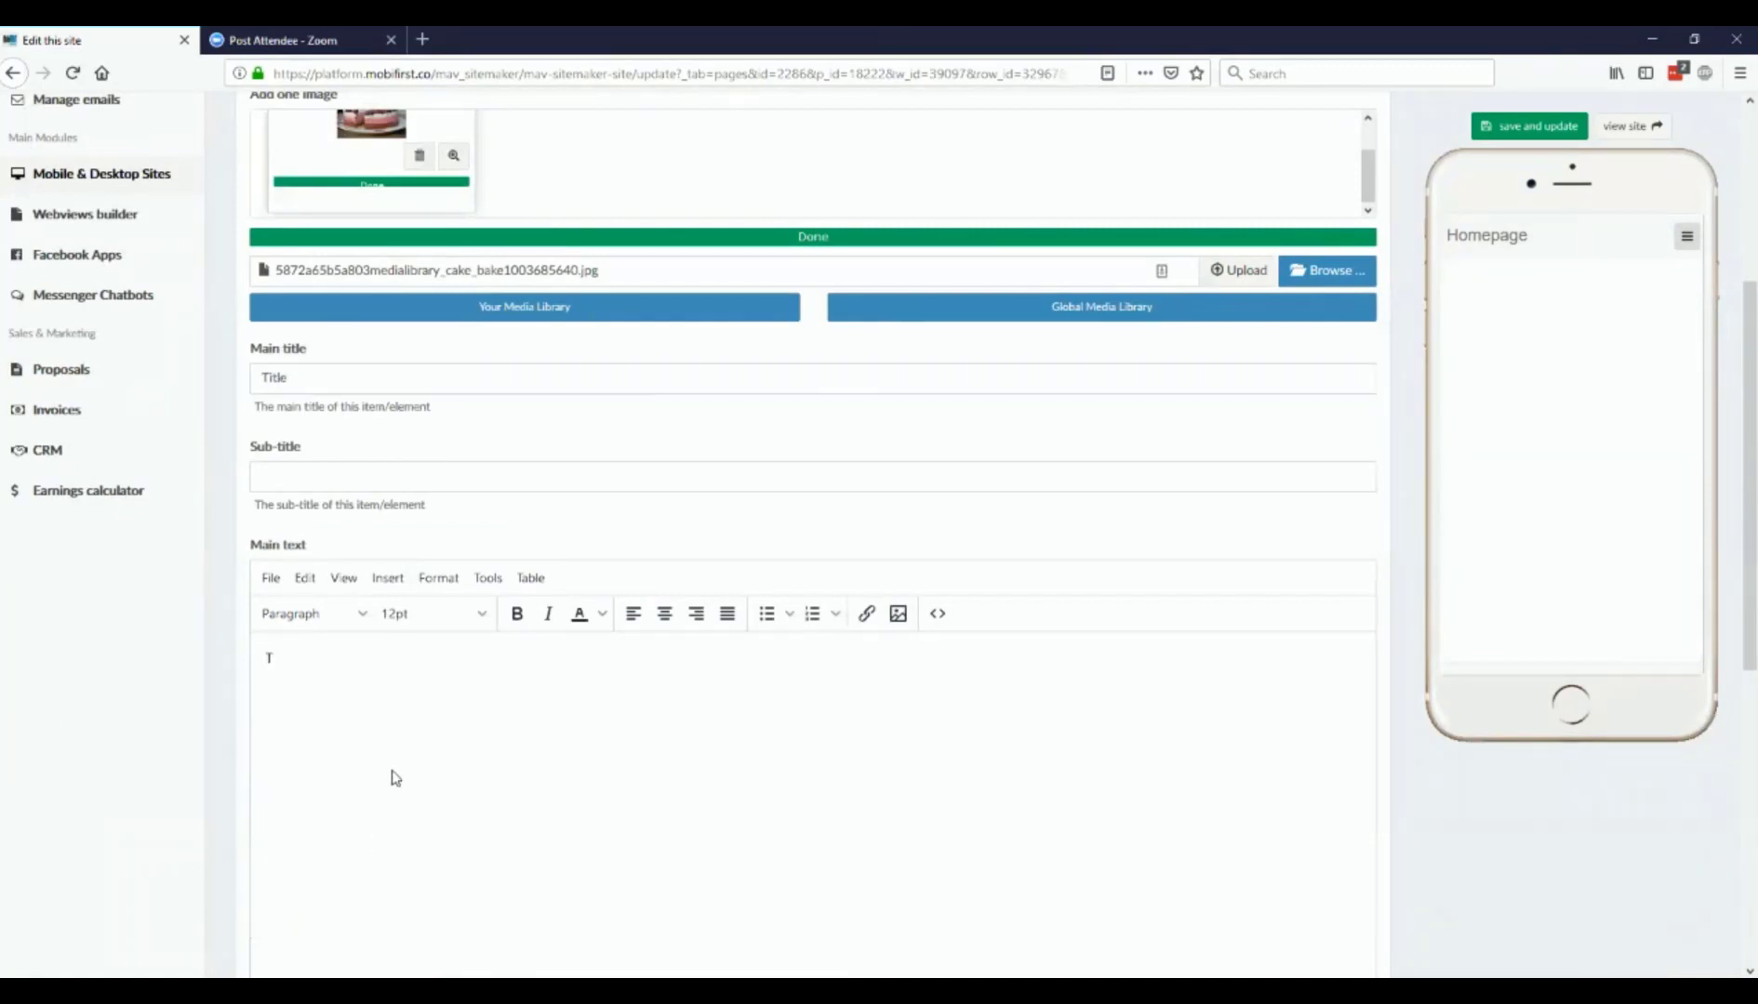
{"action": "type", "text": "Text"}
{"action": "scroll", "coordinate": [431, 688], "scroll_direction": "down", "scroll_amount": 6}
{"action": "scroll", "coordinate": [442, 683], "scroll_direction": "up", "scroll_amount": 8}
{"action": "left_click", "coordinate": [1521, 126]}
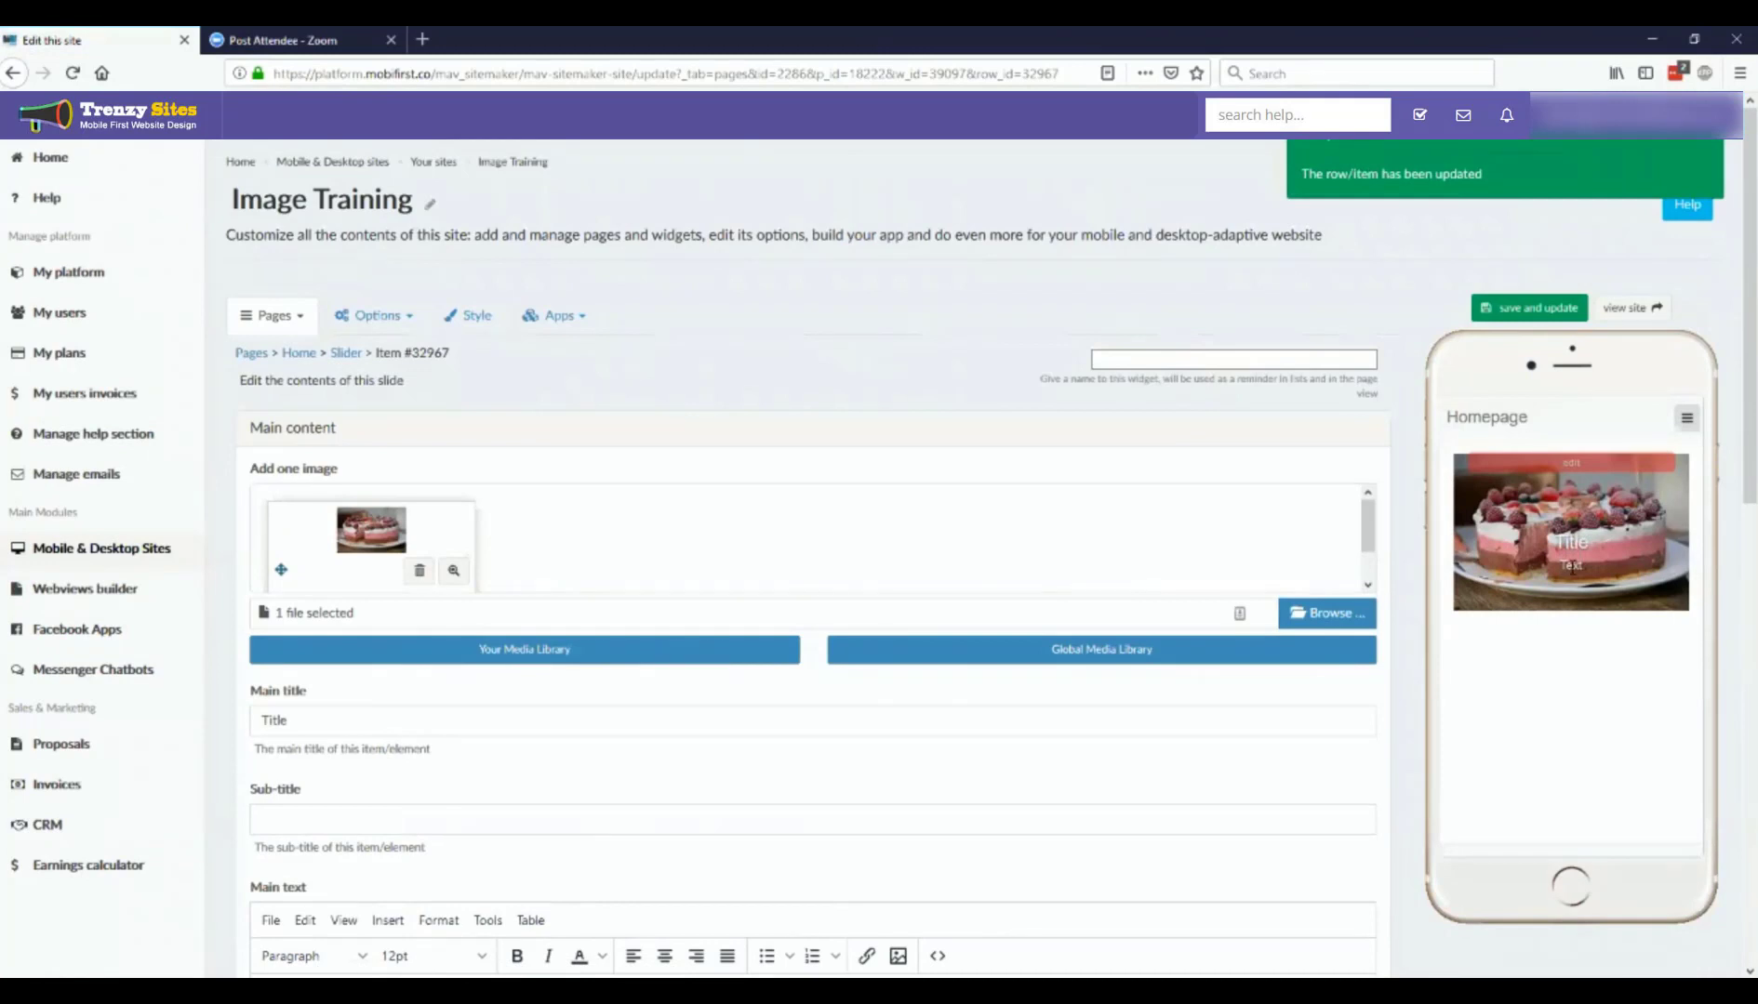
Step: Review the slide's text and button settings, save the slide again and return to the slider widget page
{"action": "scroll", "coordinate": [527, 798], "scroll_direction": "down", "scroll_amount": 4}
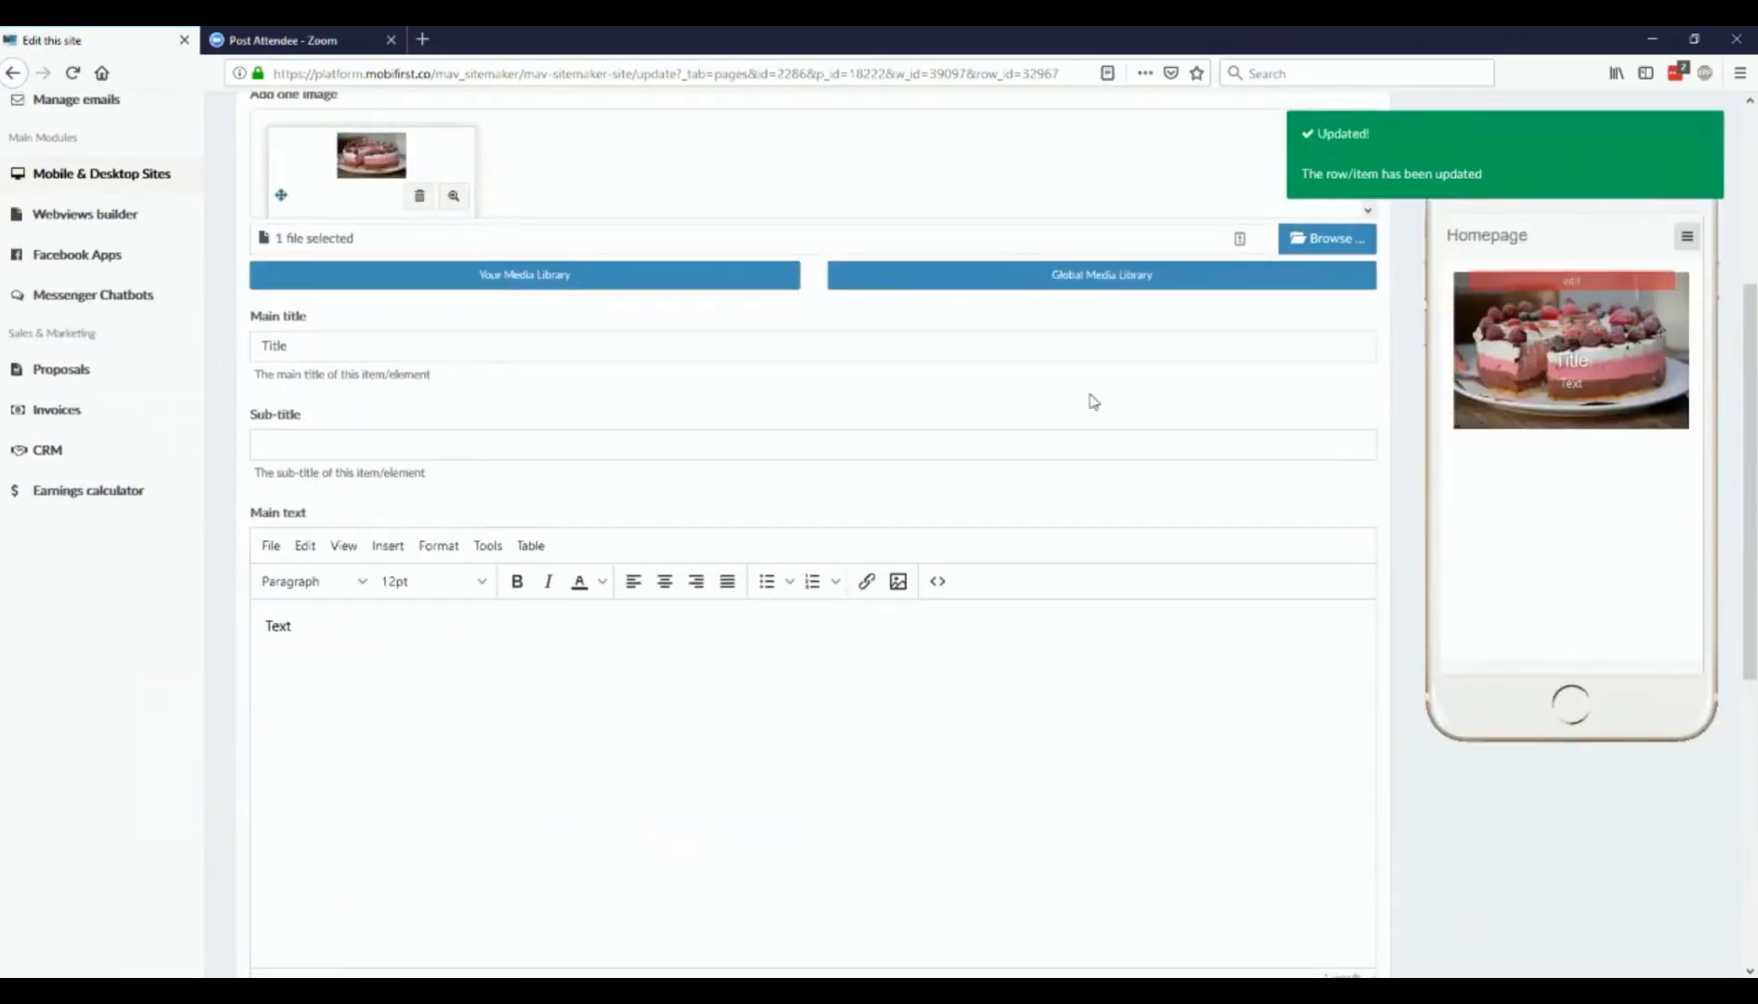
{"action": "scroll", "coordinate": [995, 405], "scroll_direction": "down", "scroll_amount": 6}
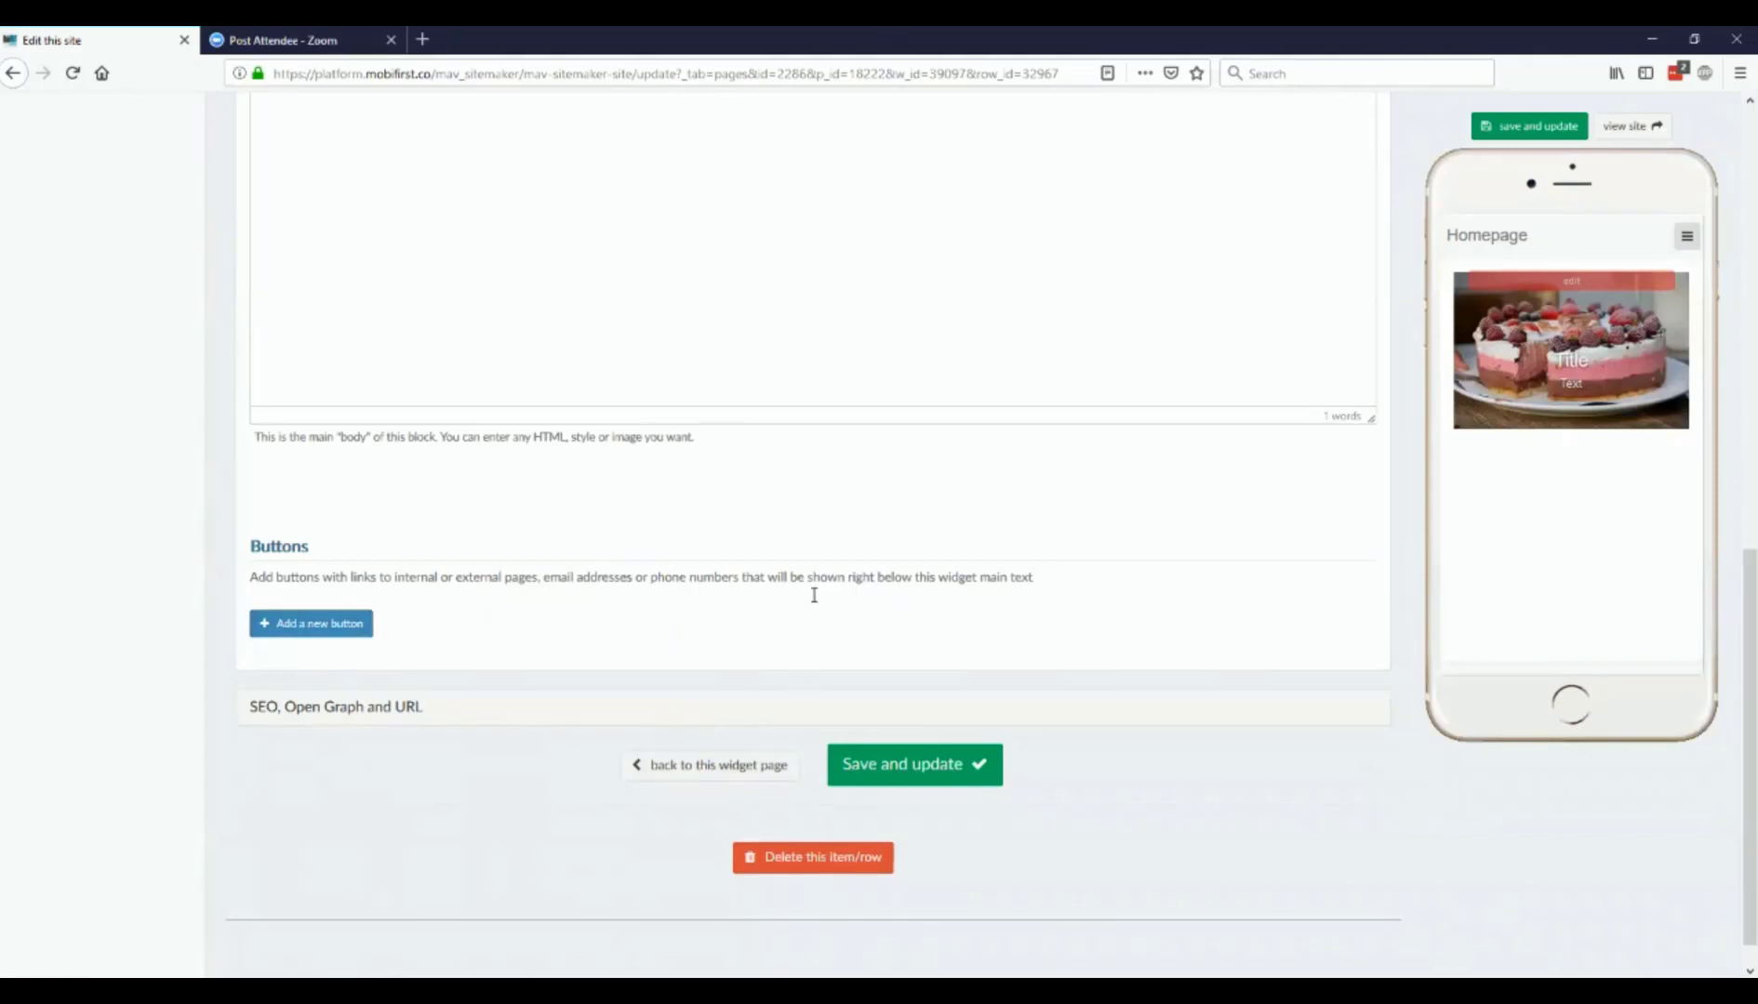
{"action": "scroll", "coordinate": [810, 587], "scroll_direction": "up", "scroll_amount": 10}
{"action": "scroll", "coordinate": [810, 588], "scroll_direction": "down", "scroll_amount": 10}
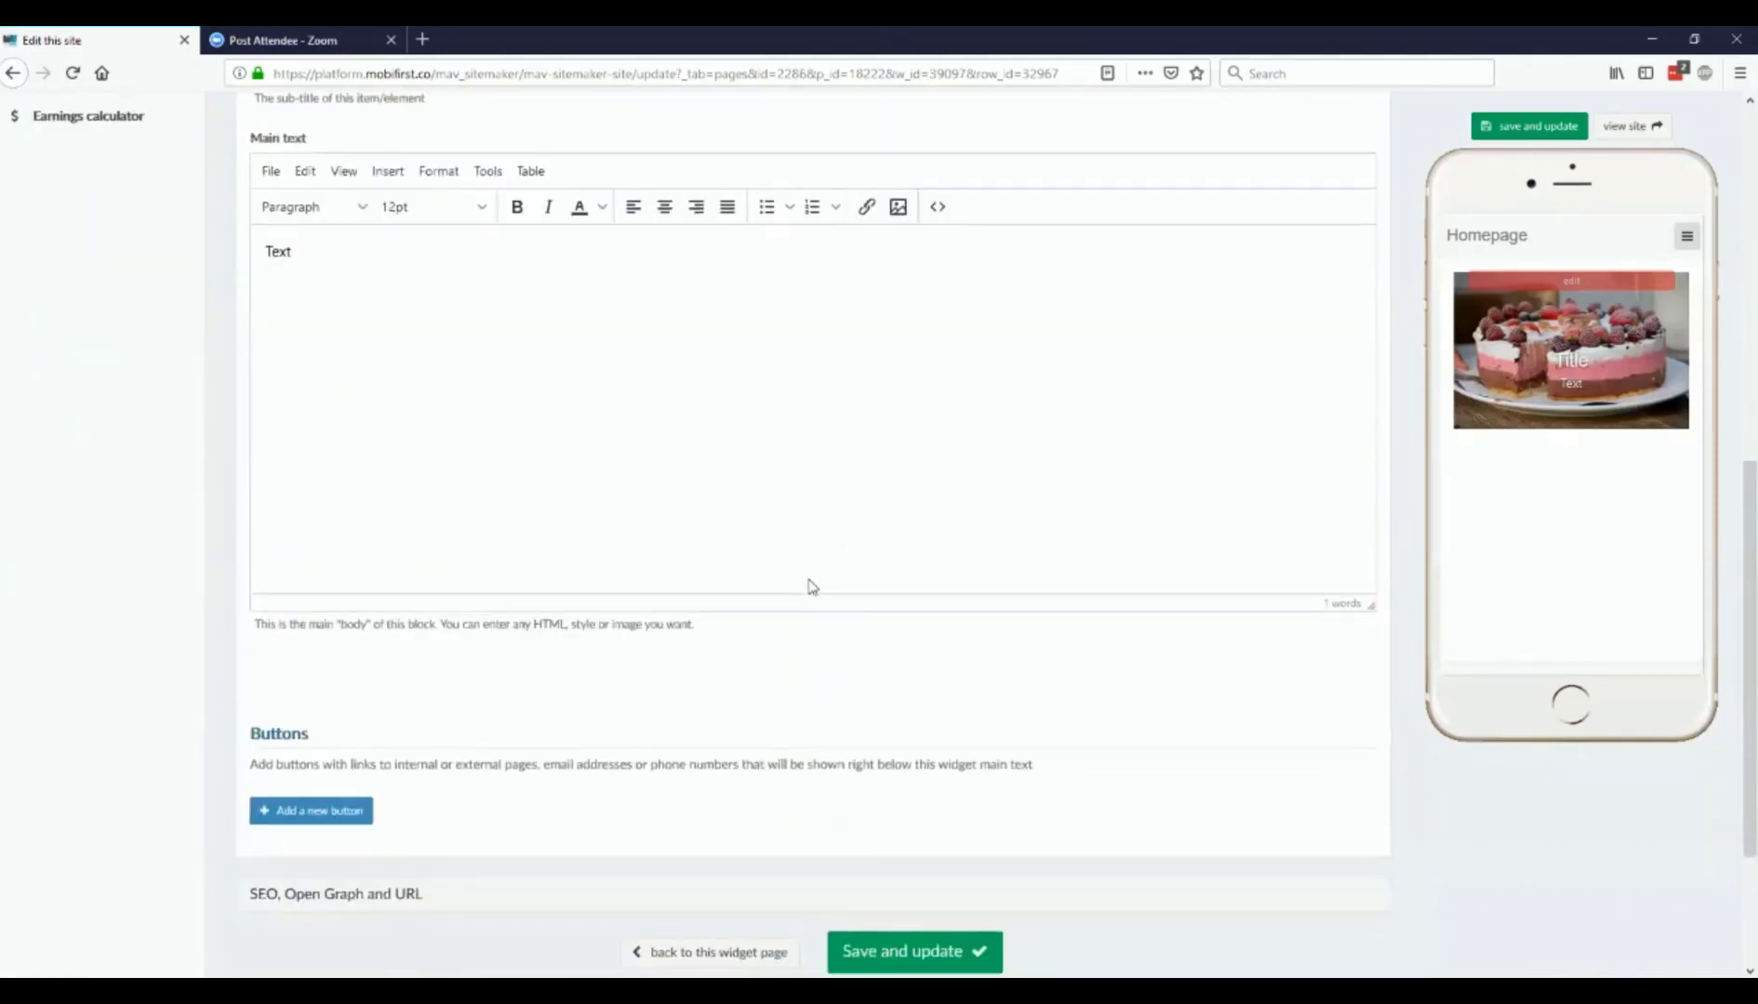
{"action": "left_click", "coordinate": [921, 737]}
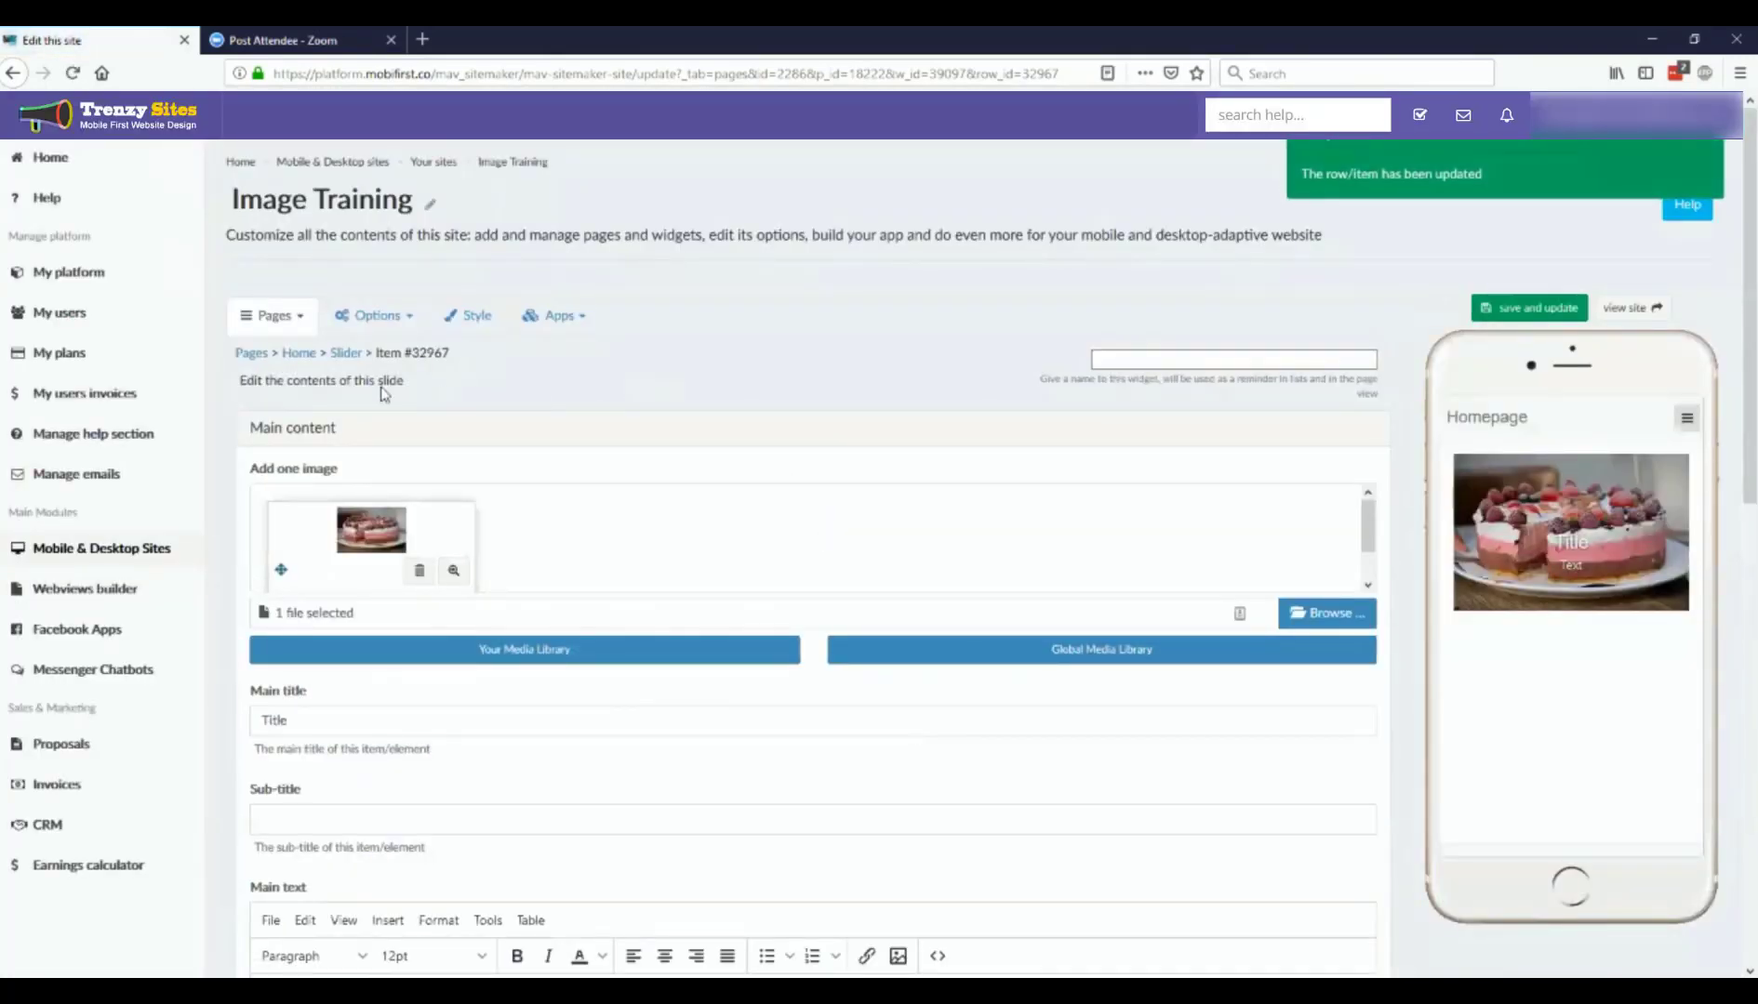
{"action": "scroll", "coordinate": [384, 412], "scroll_direction": "down", "scroll_amount": 10}
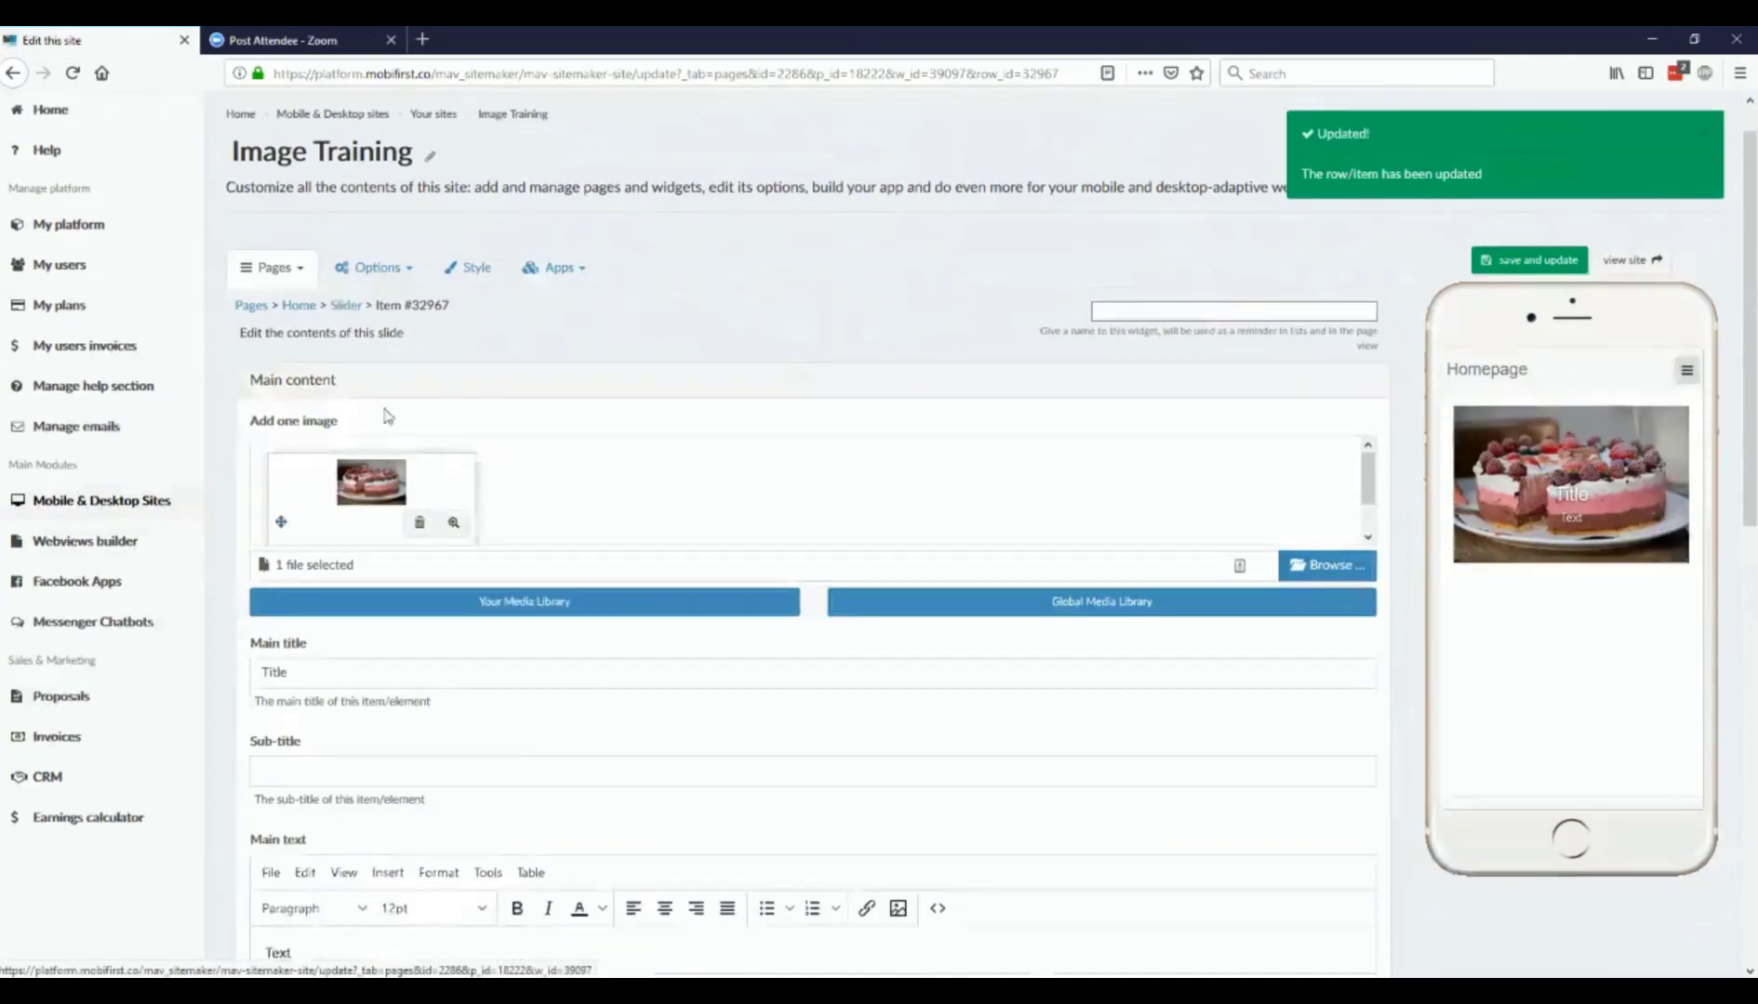
{"action": "left_click", "coordinate": [704, 728]}
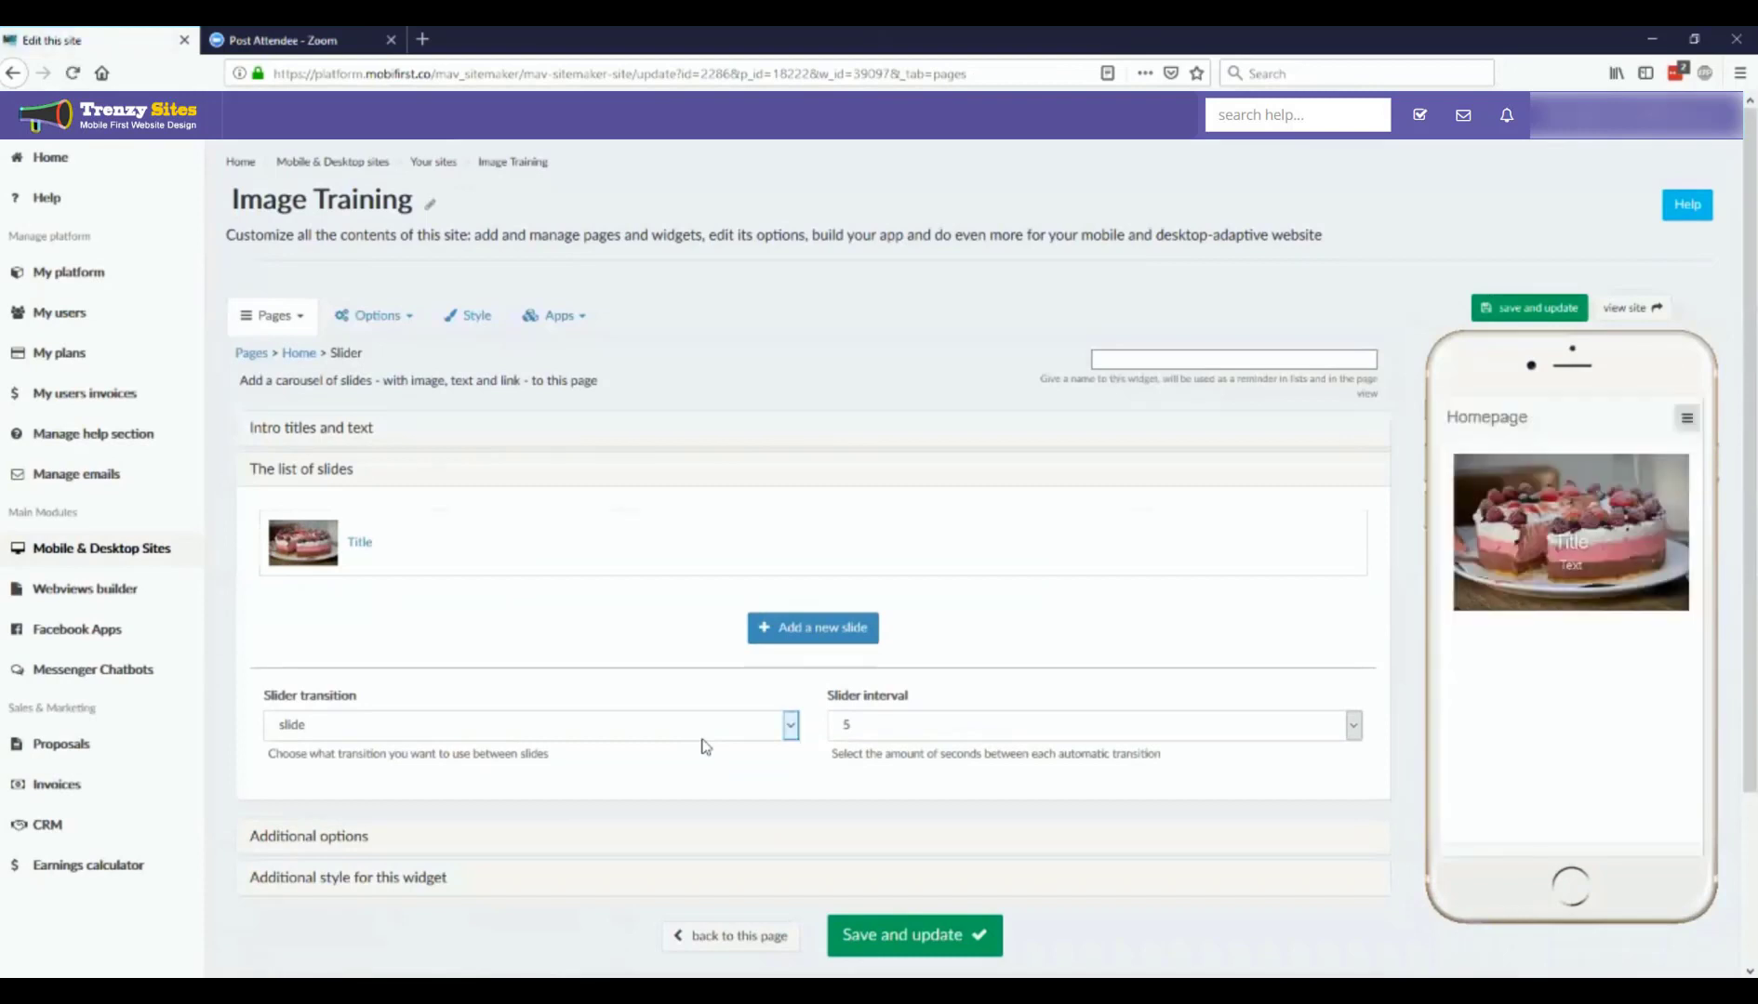
Step: Add a second slide using the close-up cat face image from the Global Media Library
{"action": "left_click", "coordinate": [767, 625]}
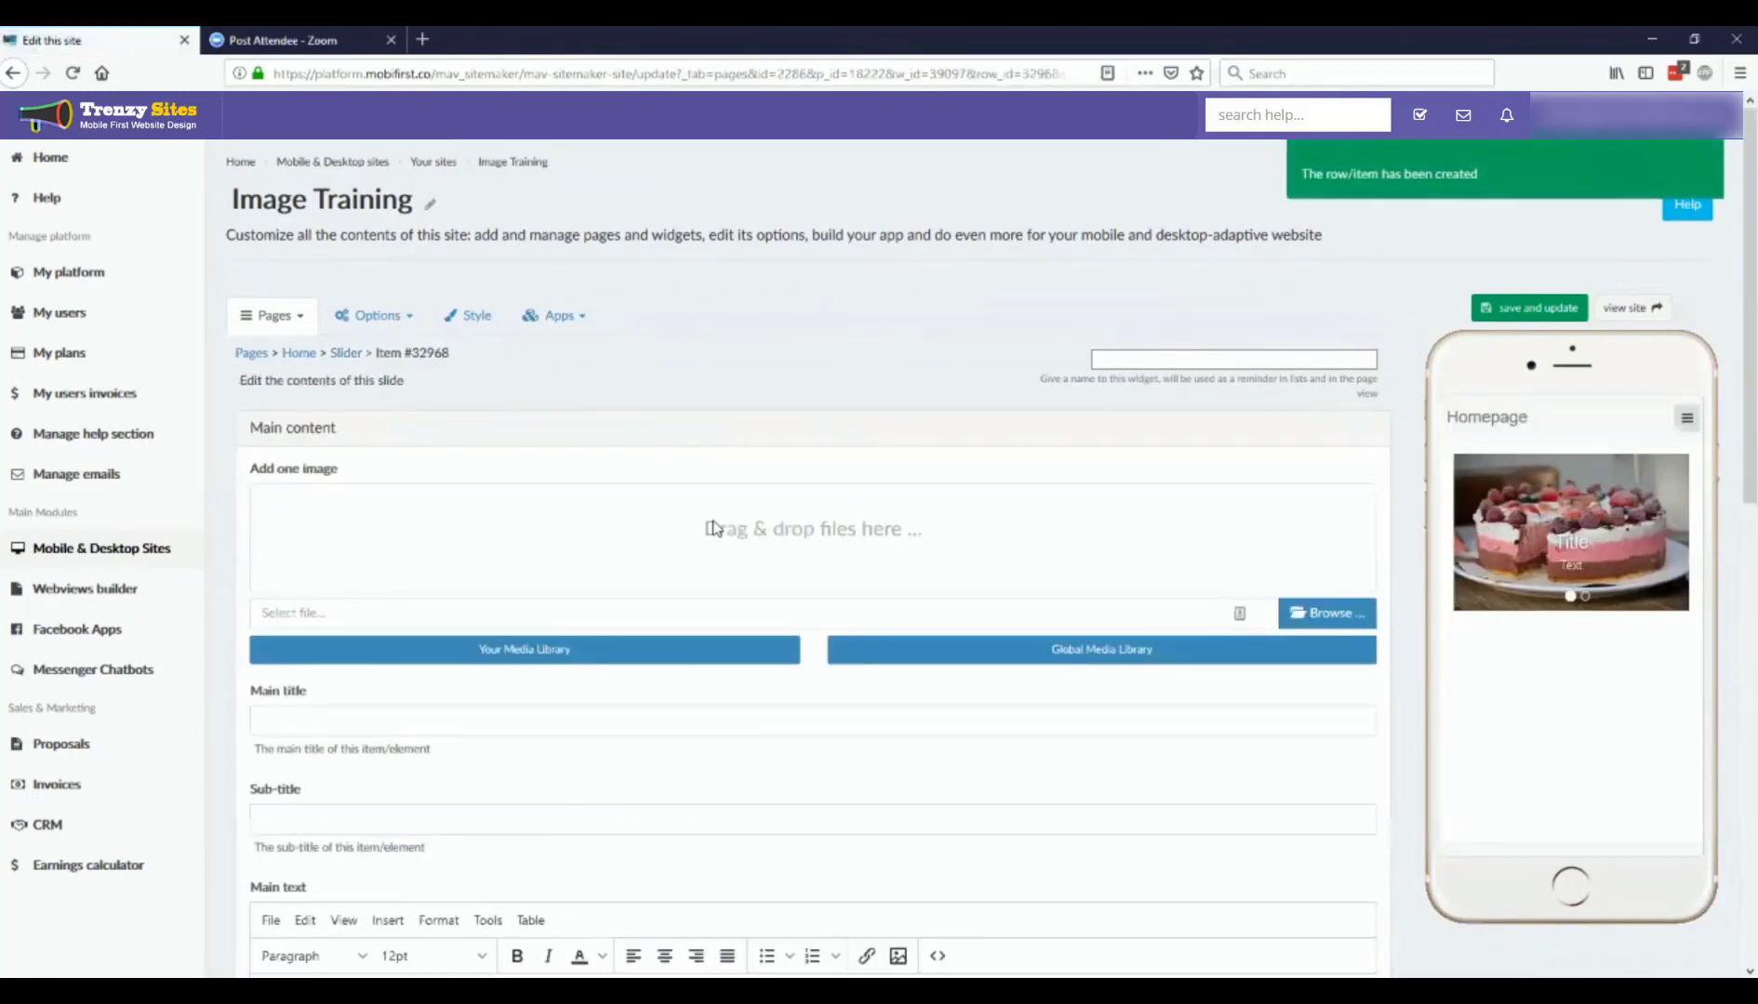
{"action": "left_click", "coordinate": [1022, 660]}
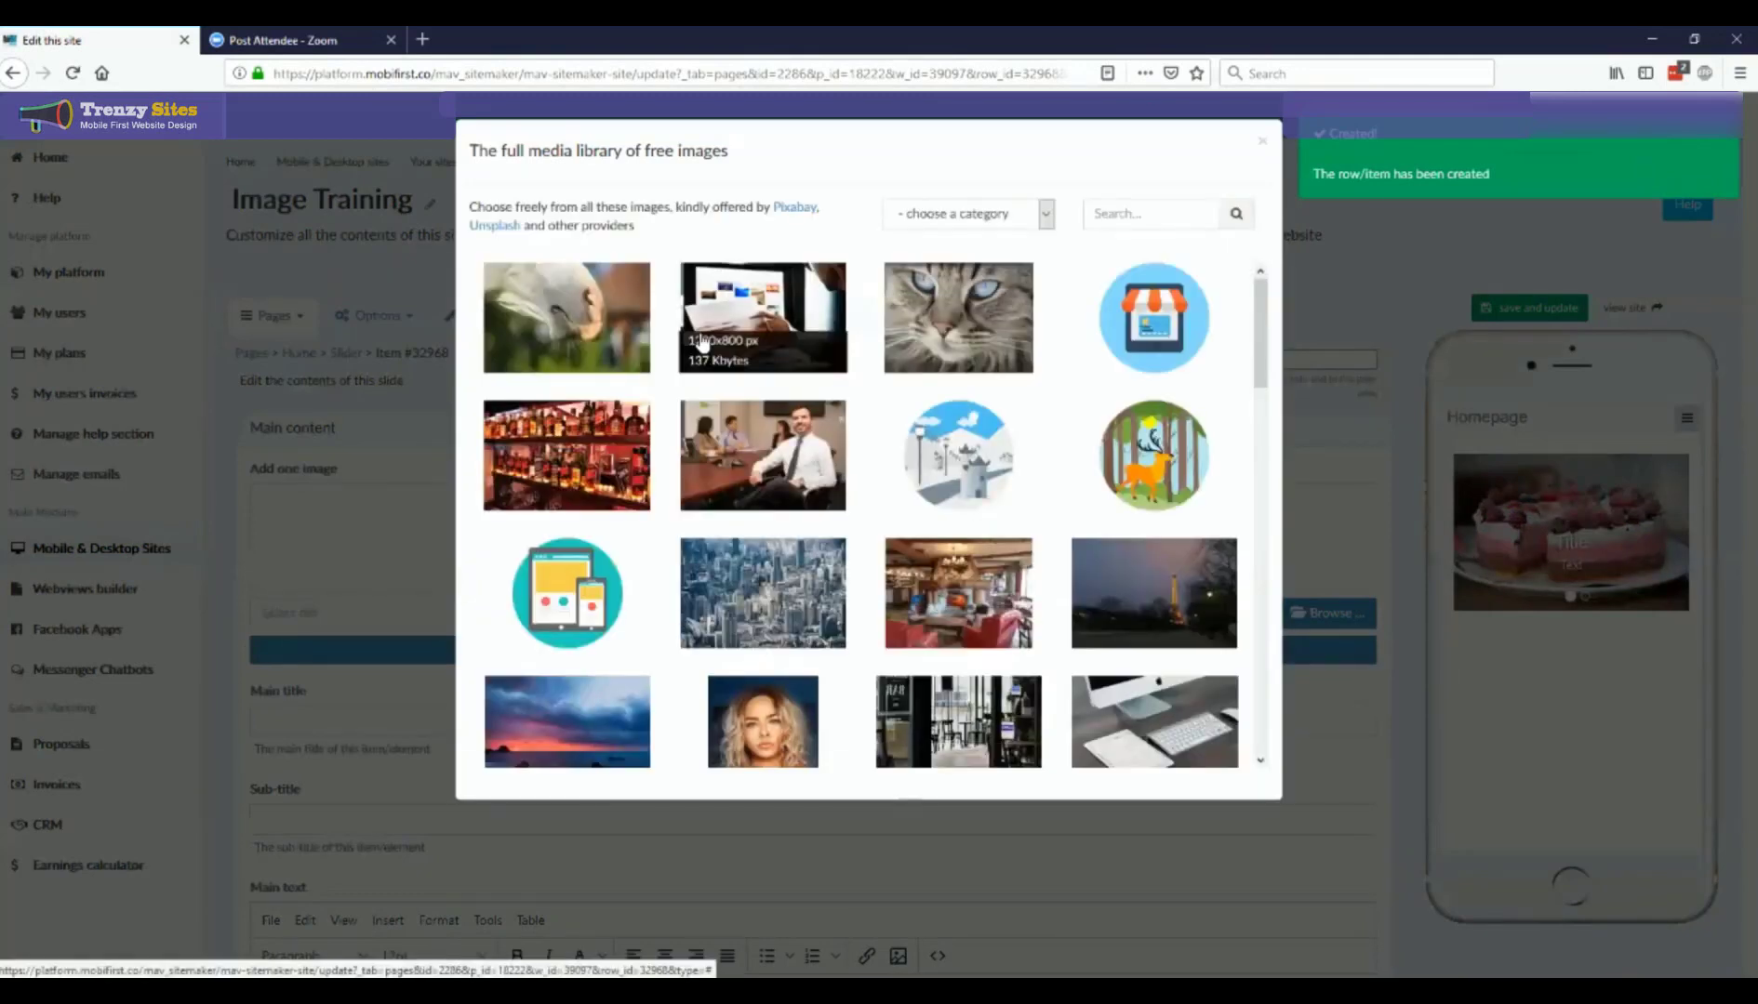
{"action": "left_click", "coordinate": [970, 305]}
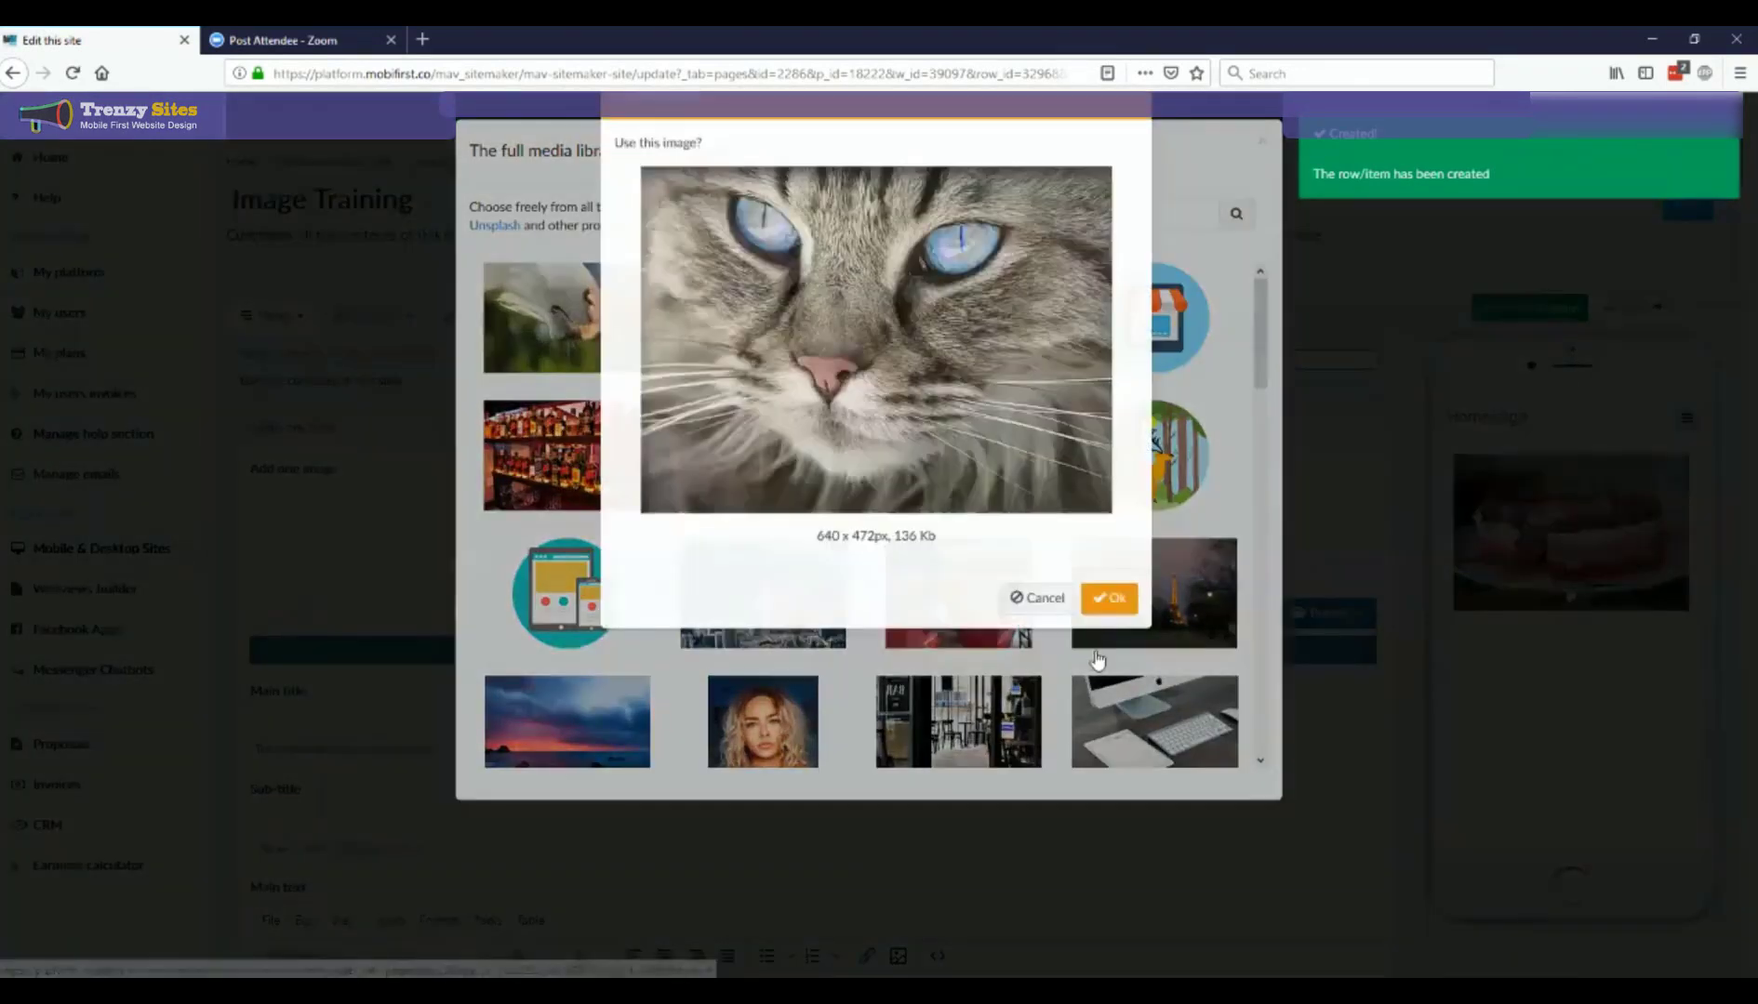
{"action": "left_click", "coordinate": [1107, 643]}
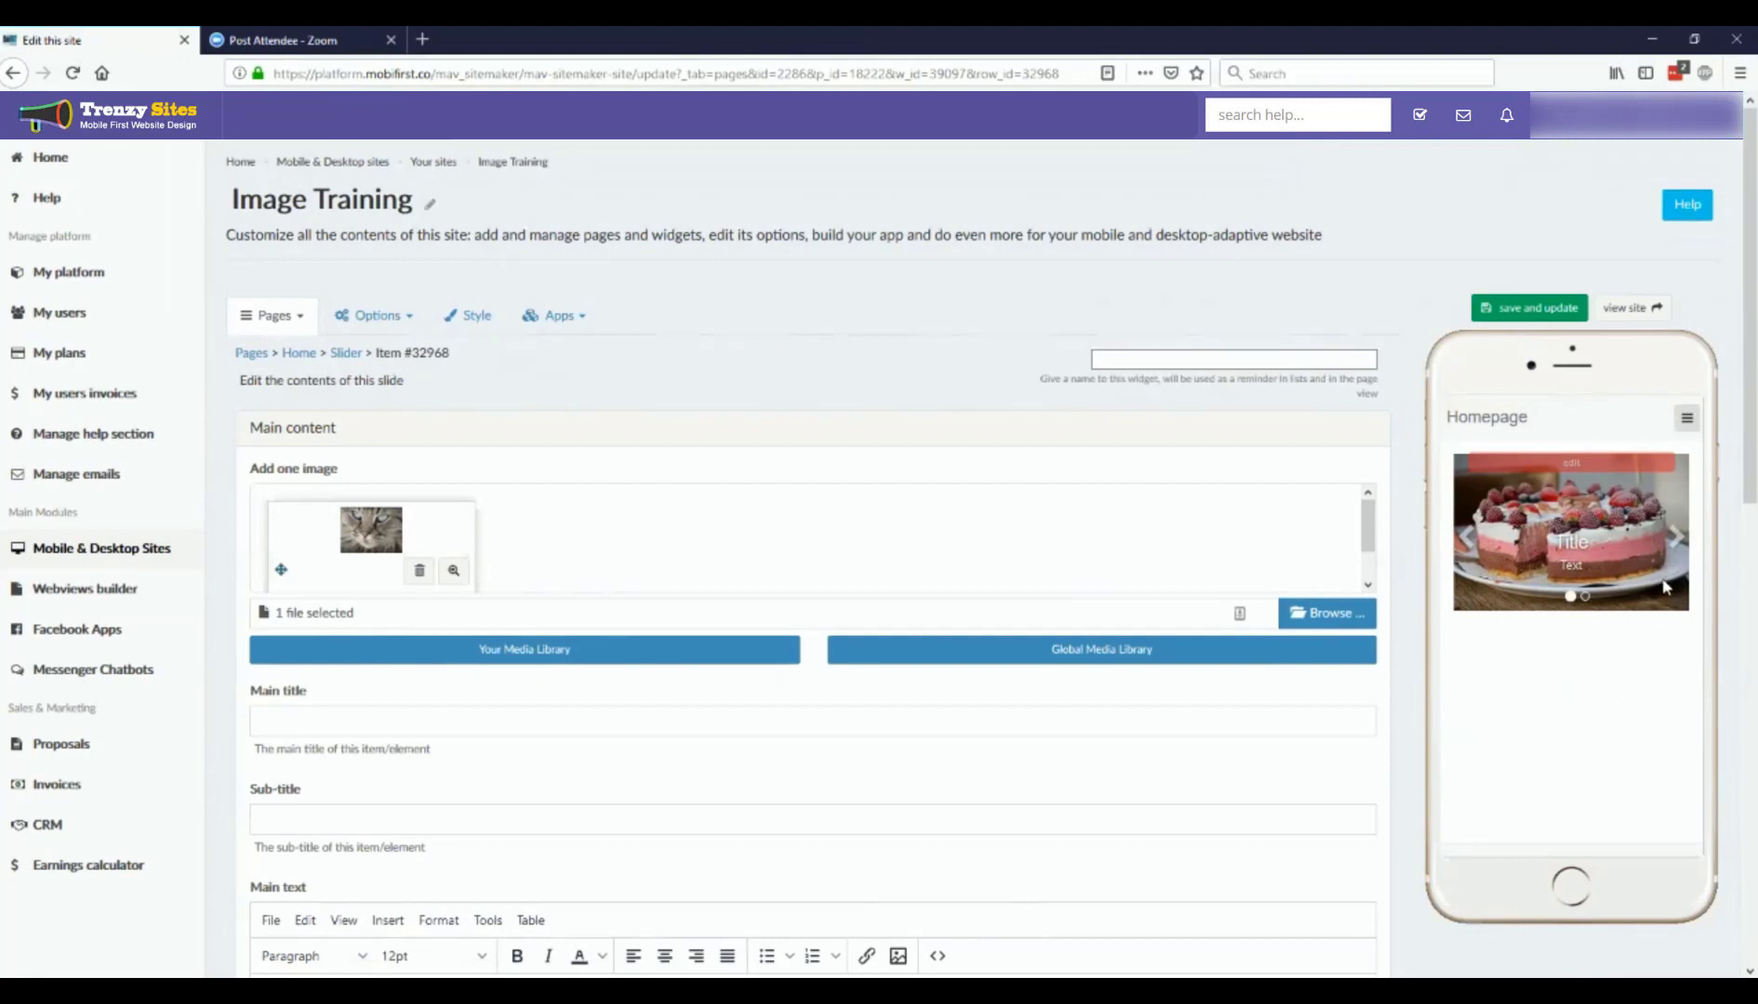
Step: Advance the phone preview to the next slide and return to the slider widget page
{"action": "left_click", "coordinate": [1674, 541]}
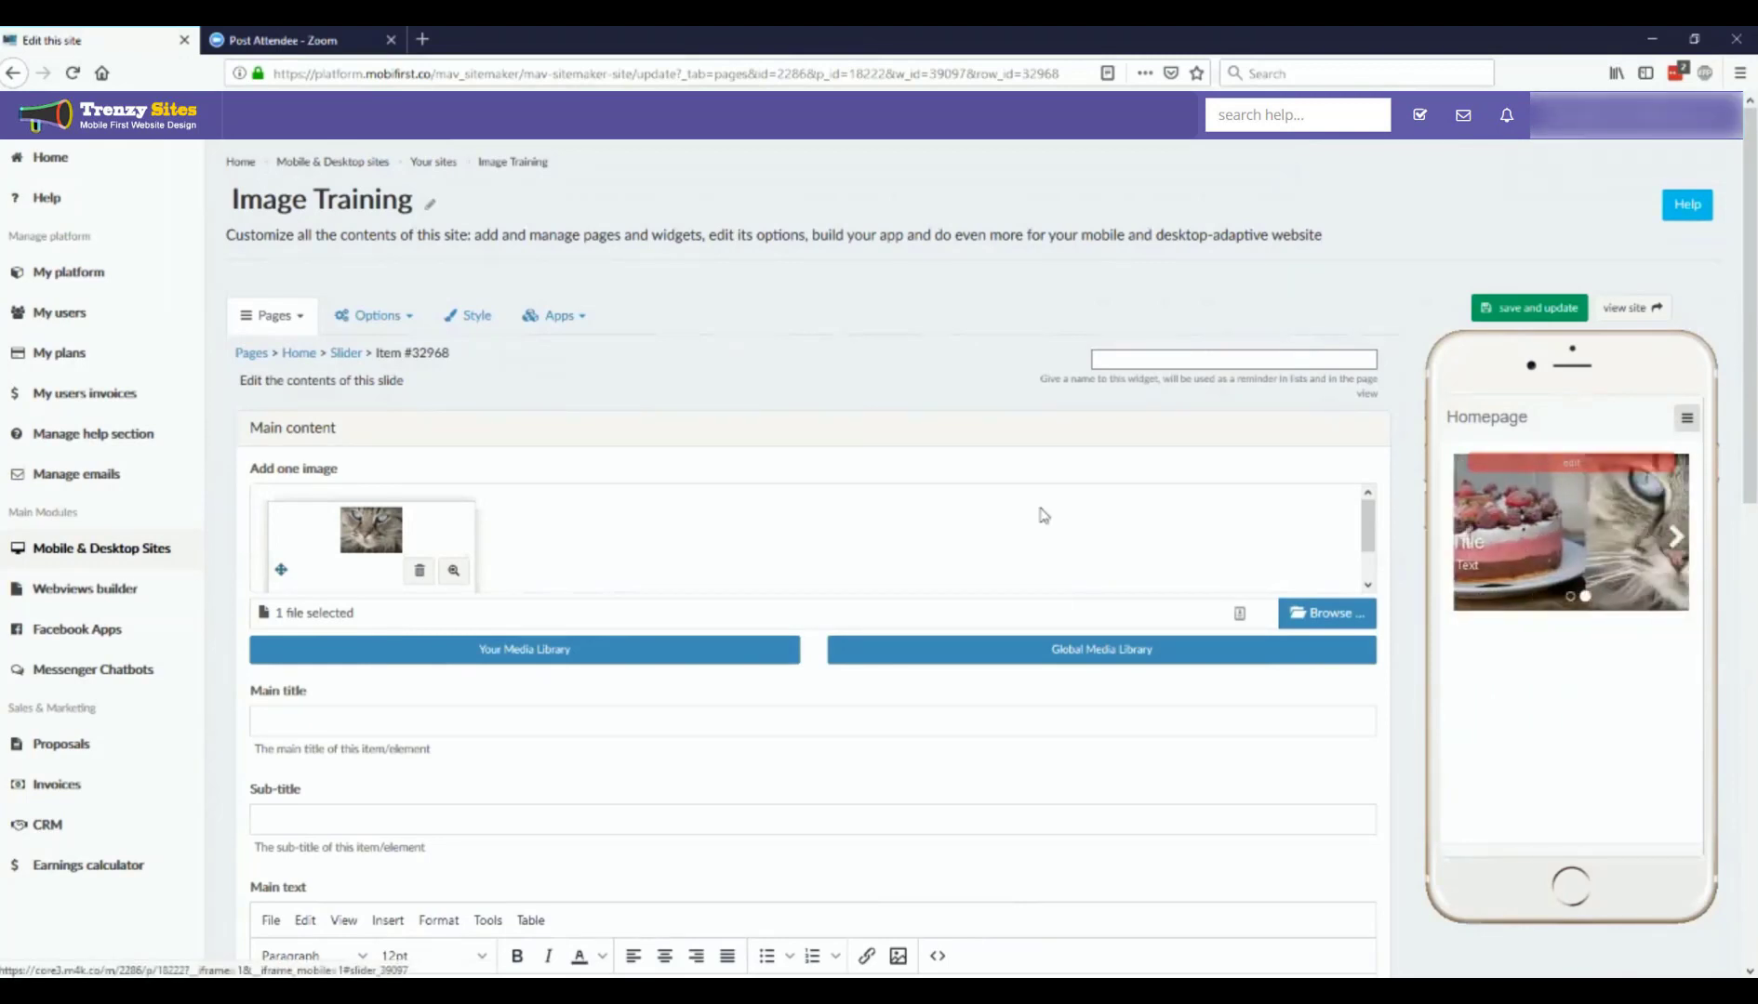
{"action": "scroll", "coordinate": [662, 478], "scroll_direction": "down", "scroll_amount": 5}
{"action": "scroll", "coordinate": [662, 478], "scroll_direction": "down", "scroll_amount": 6}
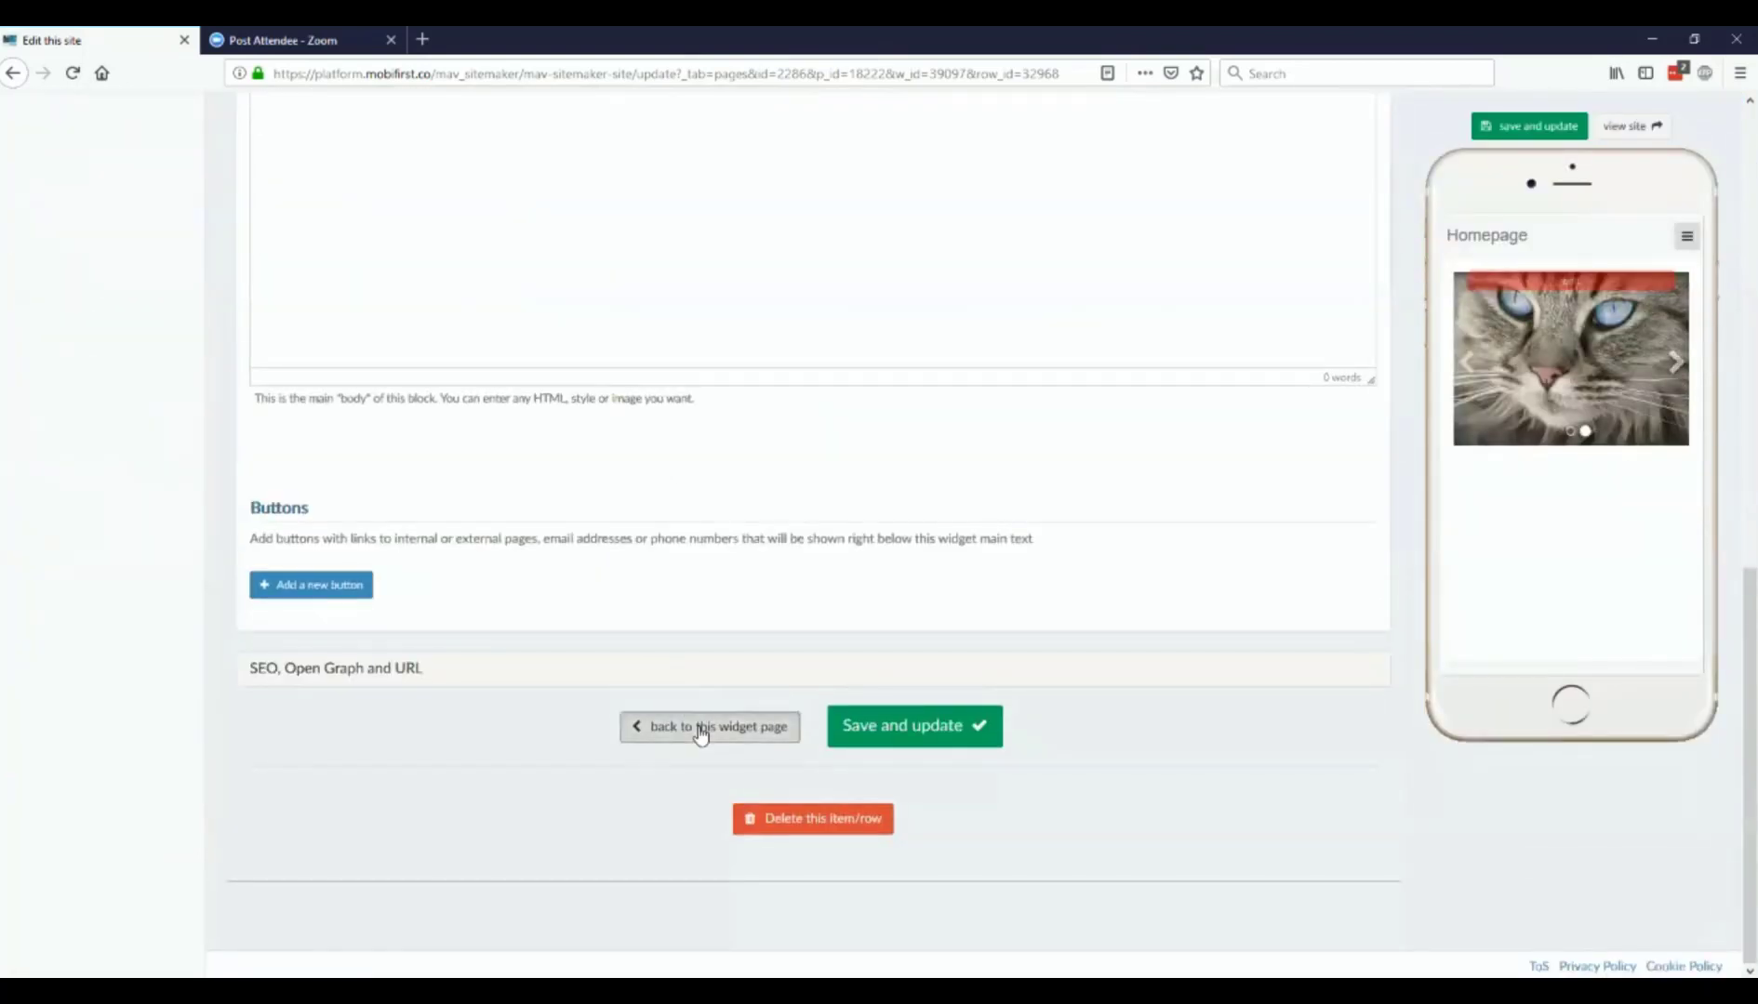
{"action": "left_click", "coordinate": [701, 729]}
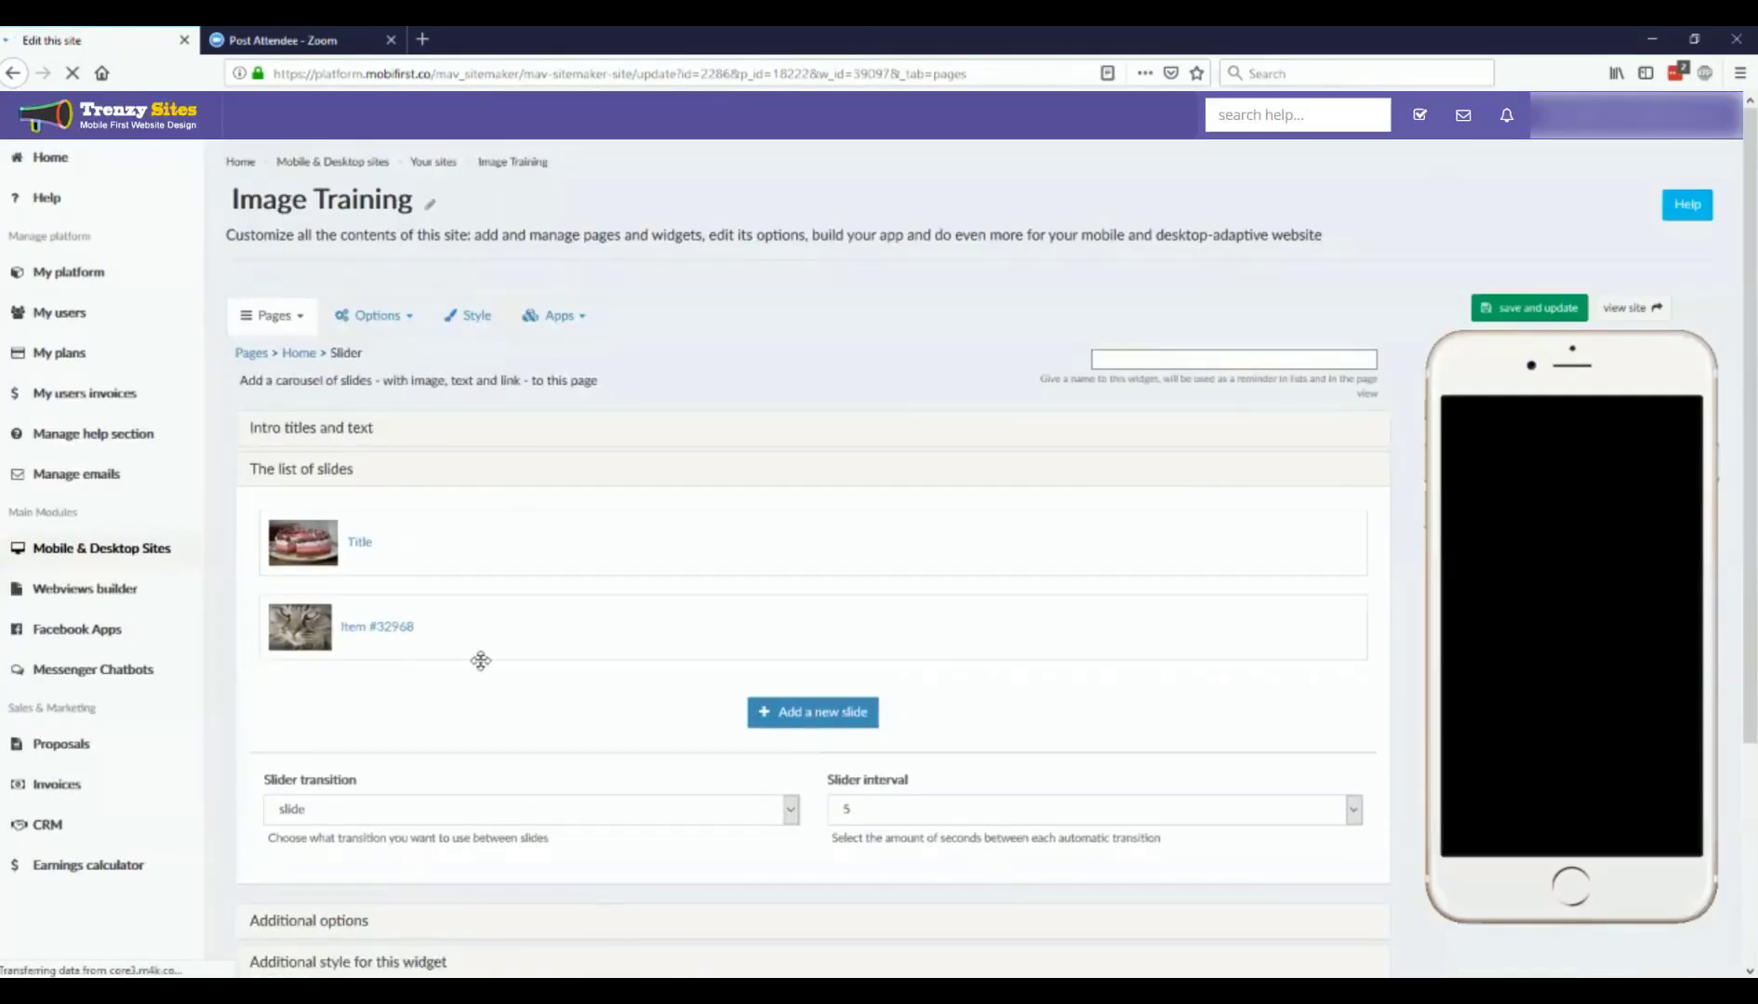
Step: Keep the slider interval at 5 seconds, set the slider transition to fade, and save the widget
{"action": "scroll", "coordinate": [678, 651], "scroll_direction": "down", "scroll_amount": 2}
{"action": "scroll", "coordinate": [678, 651], "scroll_direction": "down", "scroll_amount": 1}
{"action": "left_click", "coordinate": [893, 629]}
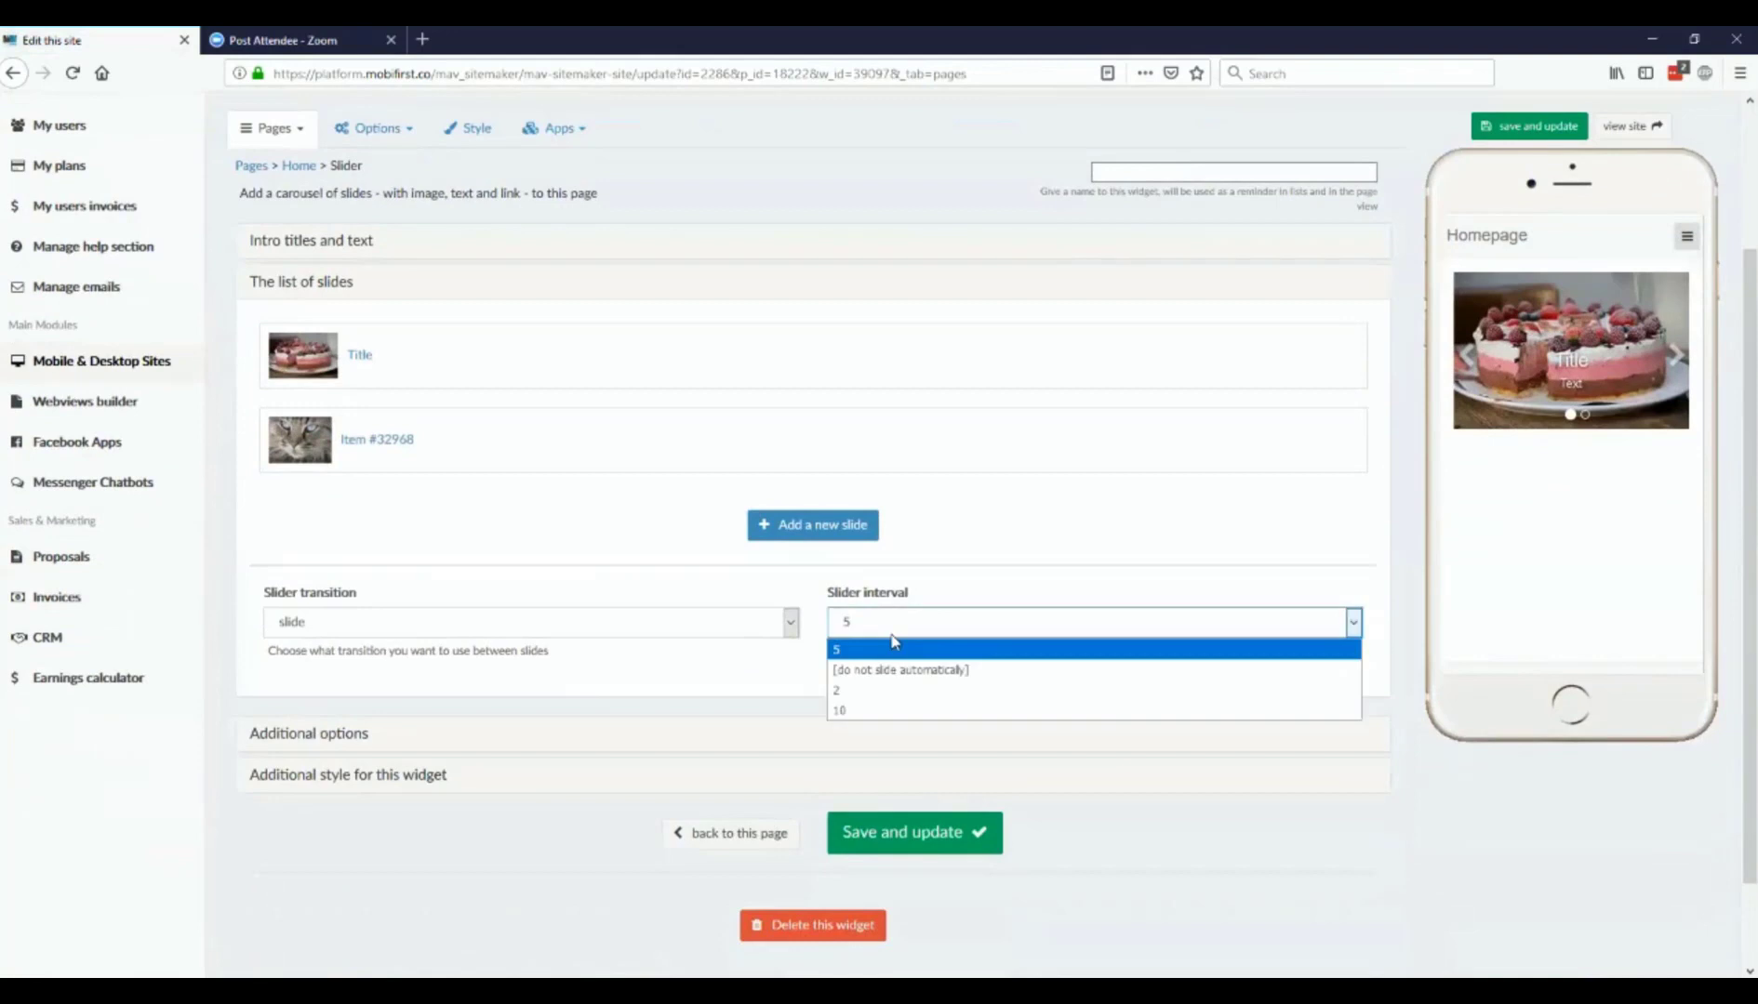
{"action": "left_click", "coordinate": [891, 638]}
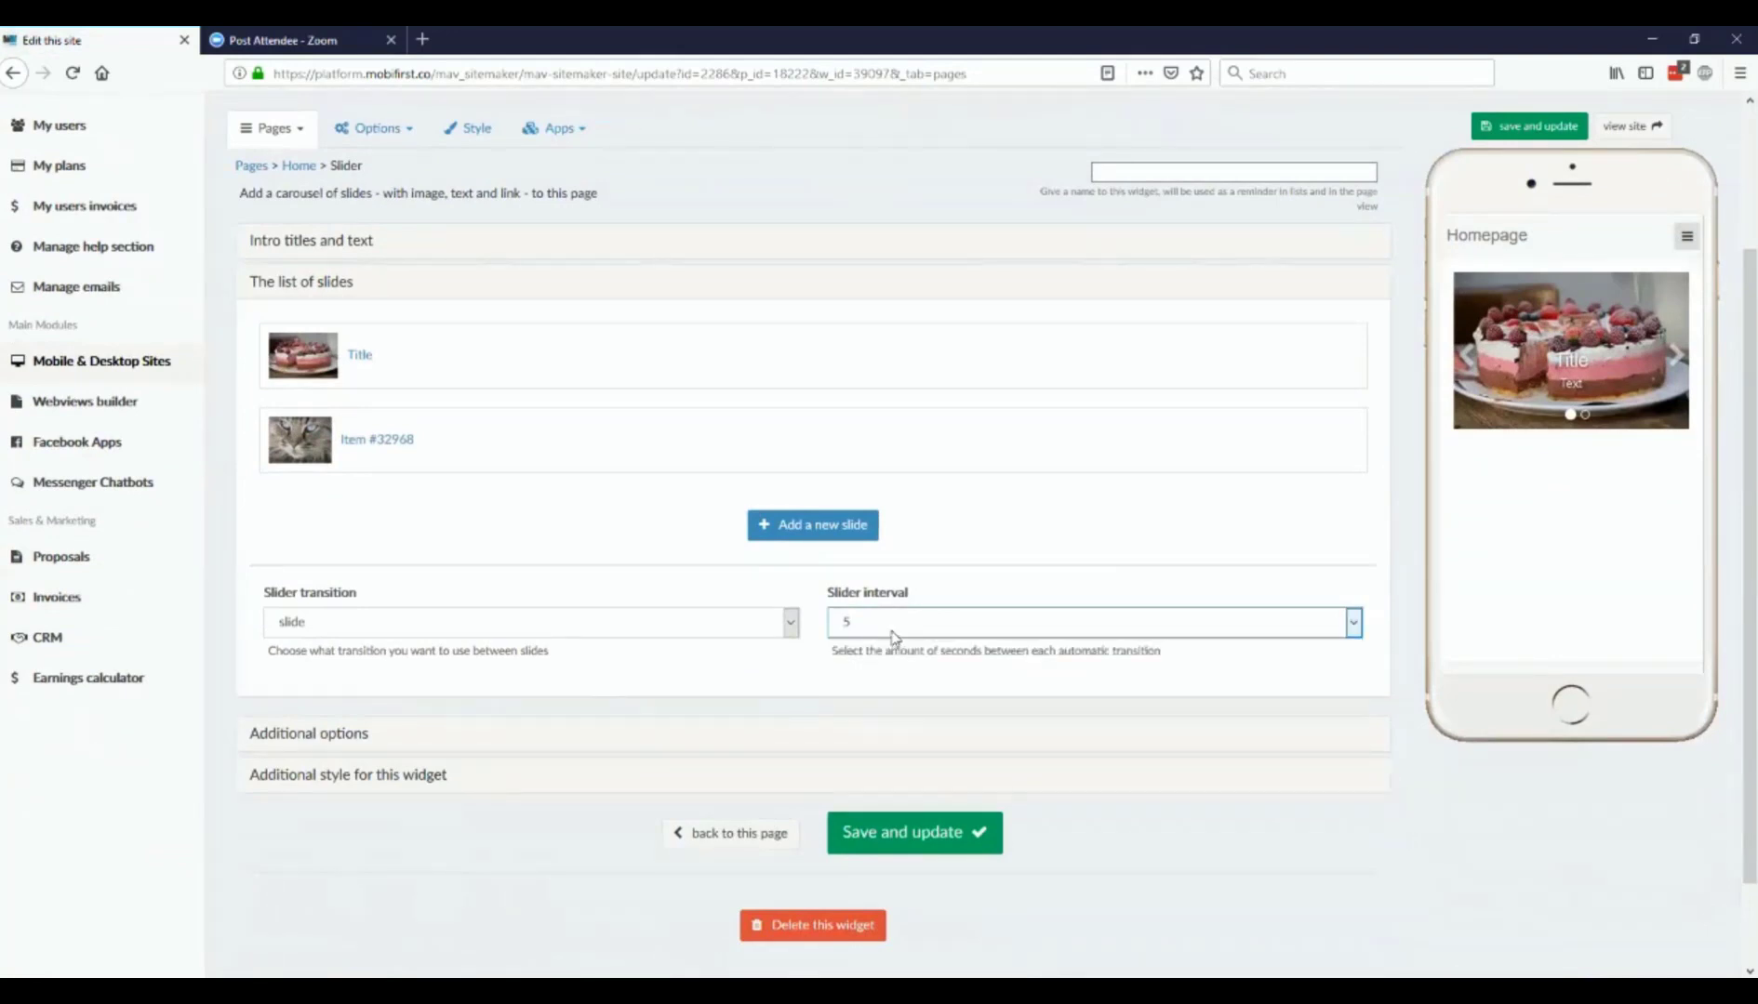
{"action": "left_click", "coordinate": [761, 631]}
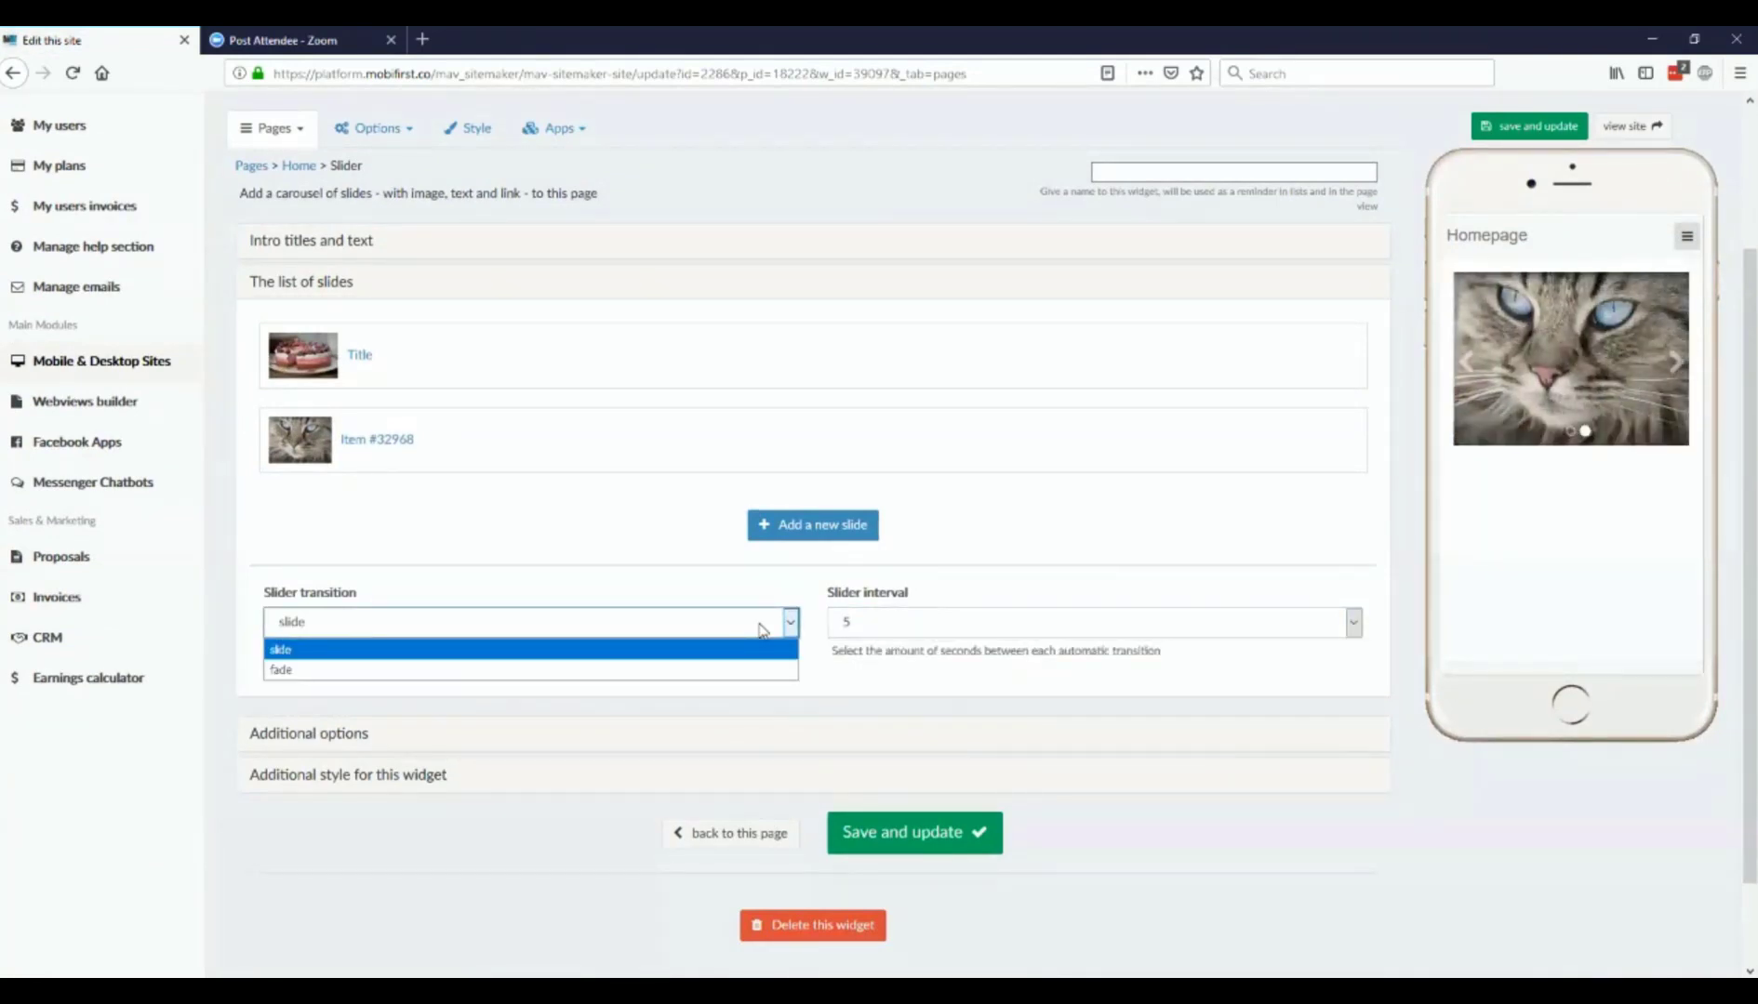
{"action": "left_click", "coordinate": [749, 671]}
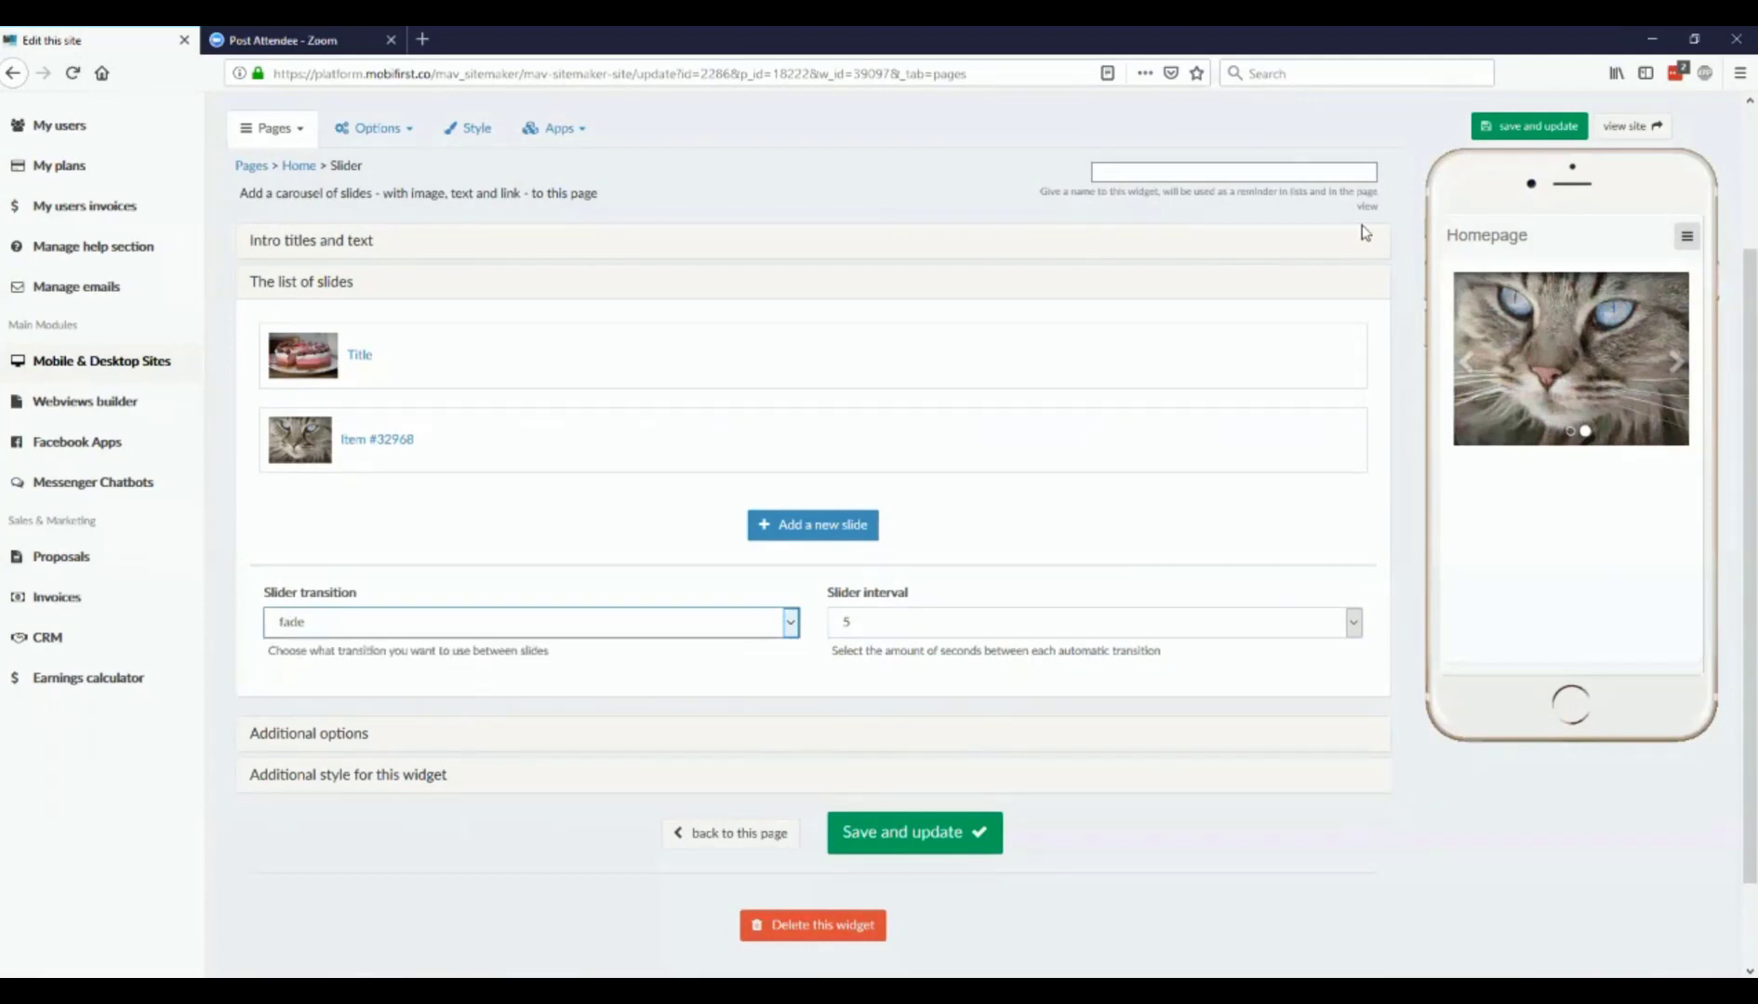
{"action": "left_click", "coordinate": [1509, 128]}
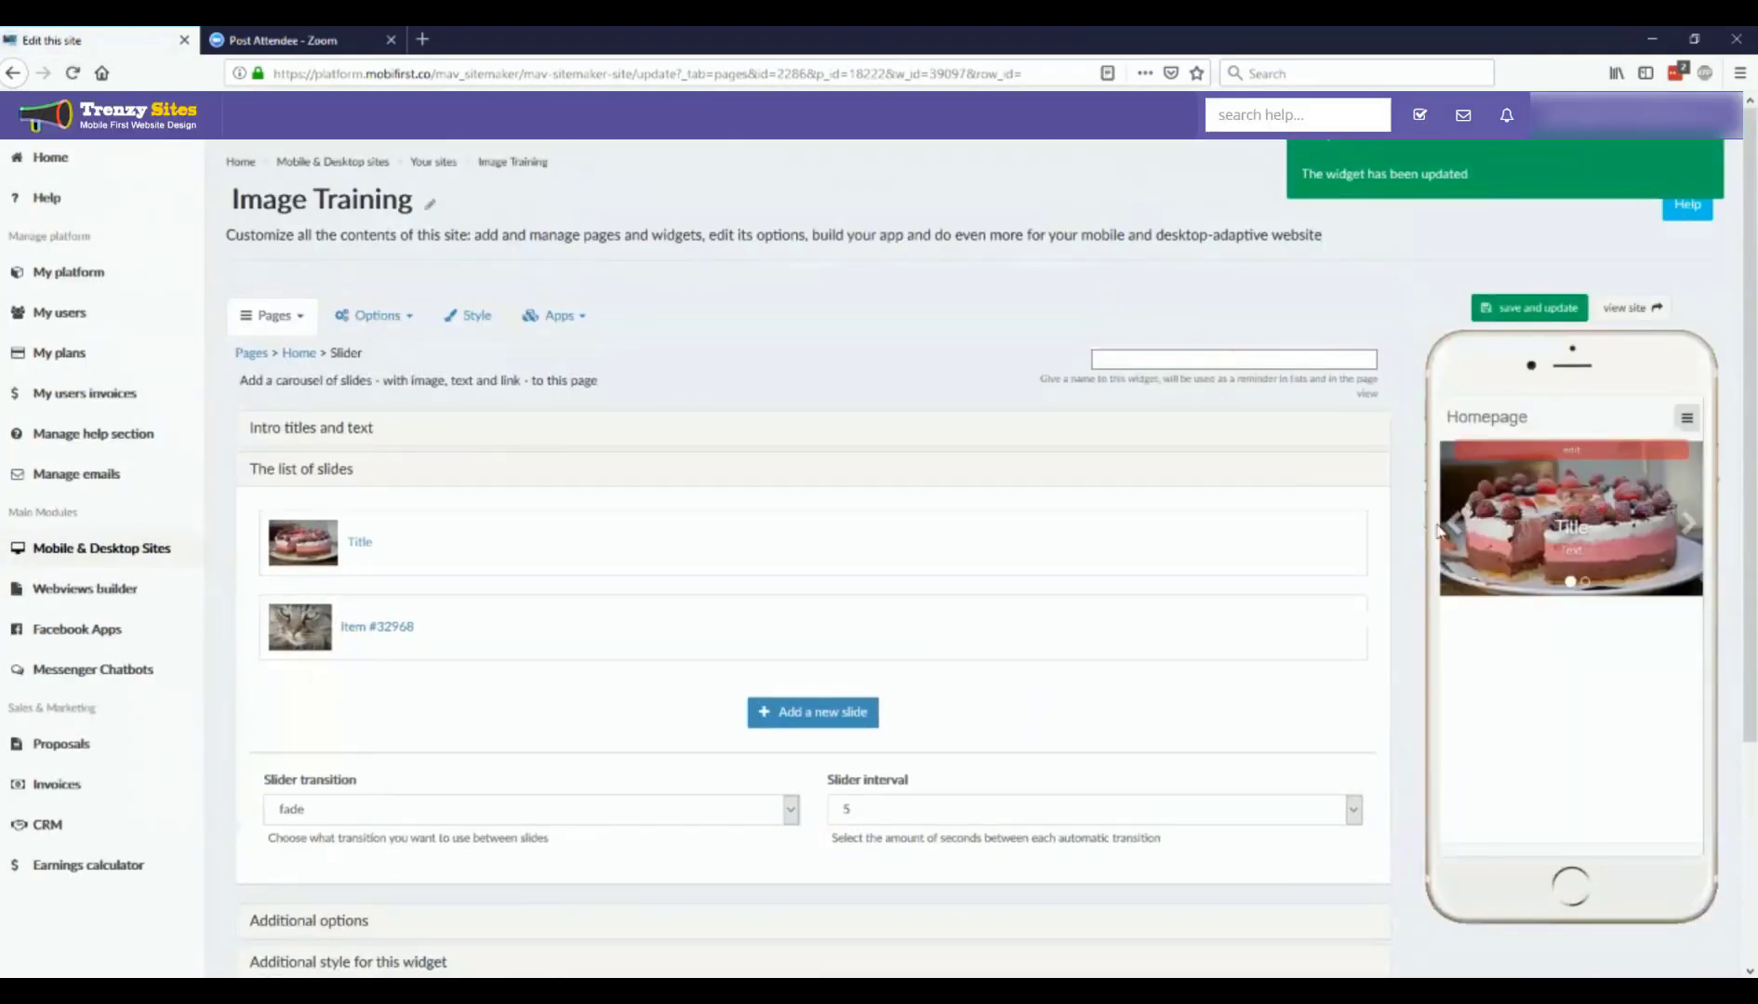
Step: Step backward through the slides in the phone preview to check the fade transition
{"action": "left_click", "coordinate": [1455, 540]}
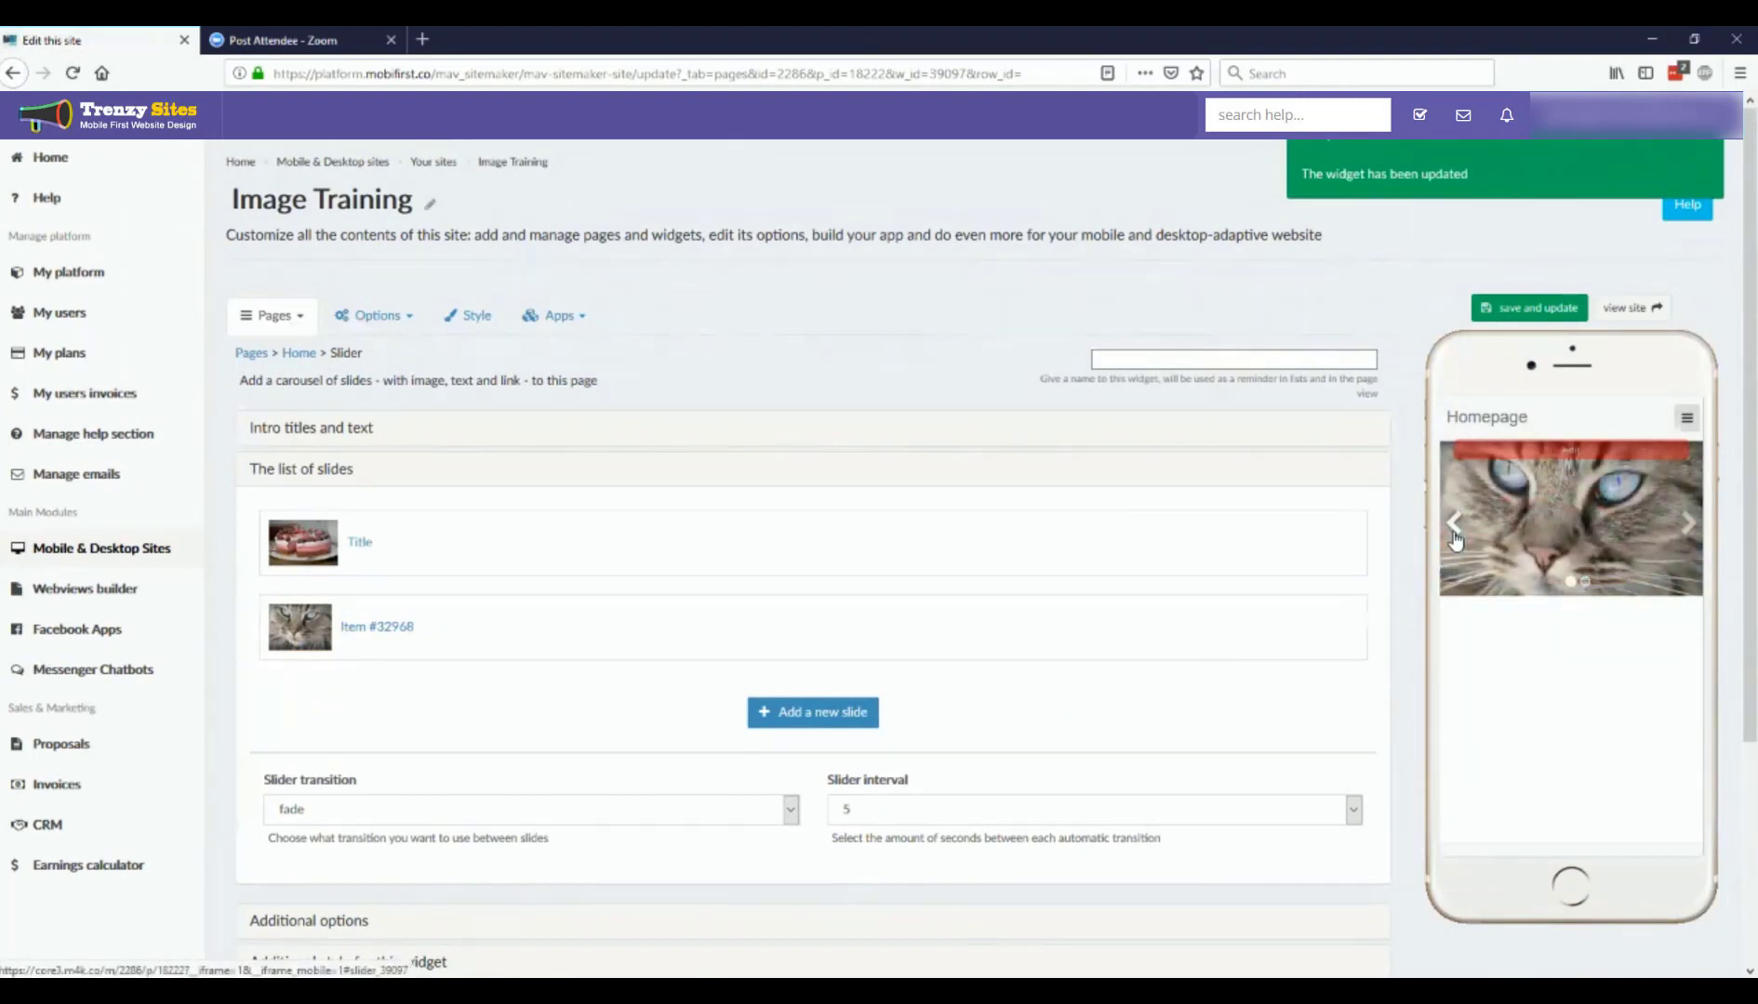
{"action": "left_click", "coordinate": [1455, 539]}
{"action": "left_click", "coordinate": [1455, 540]}
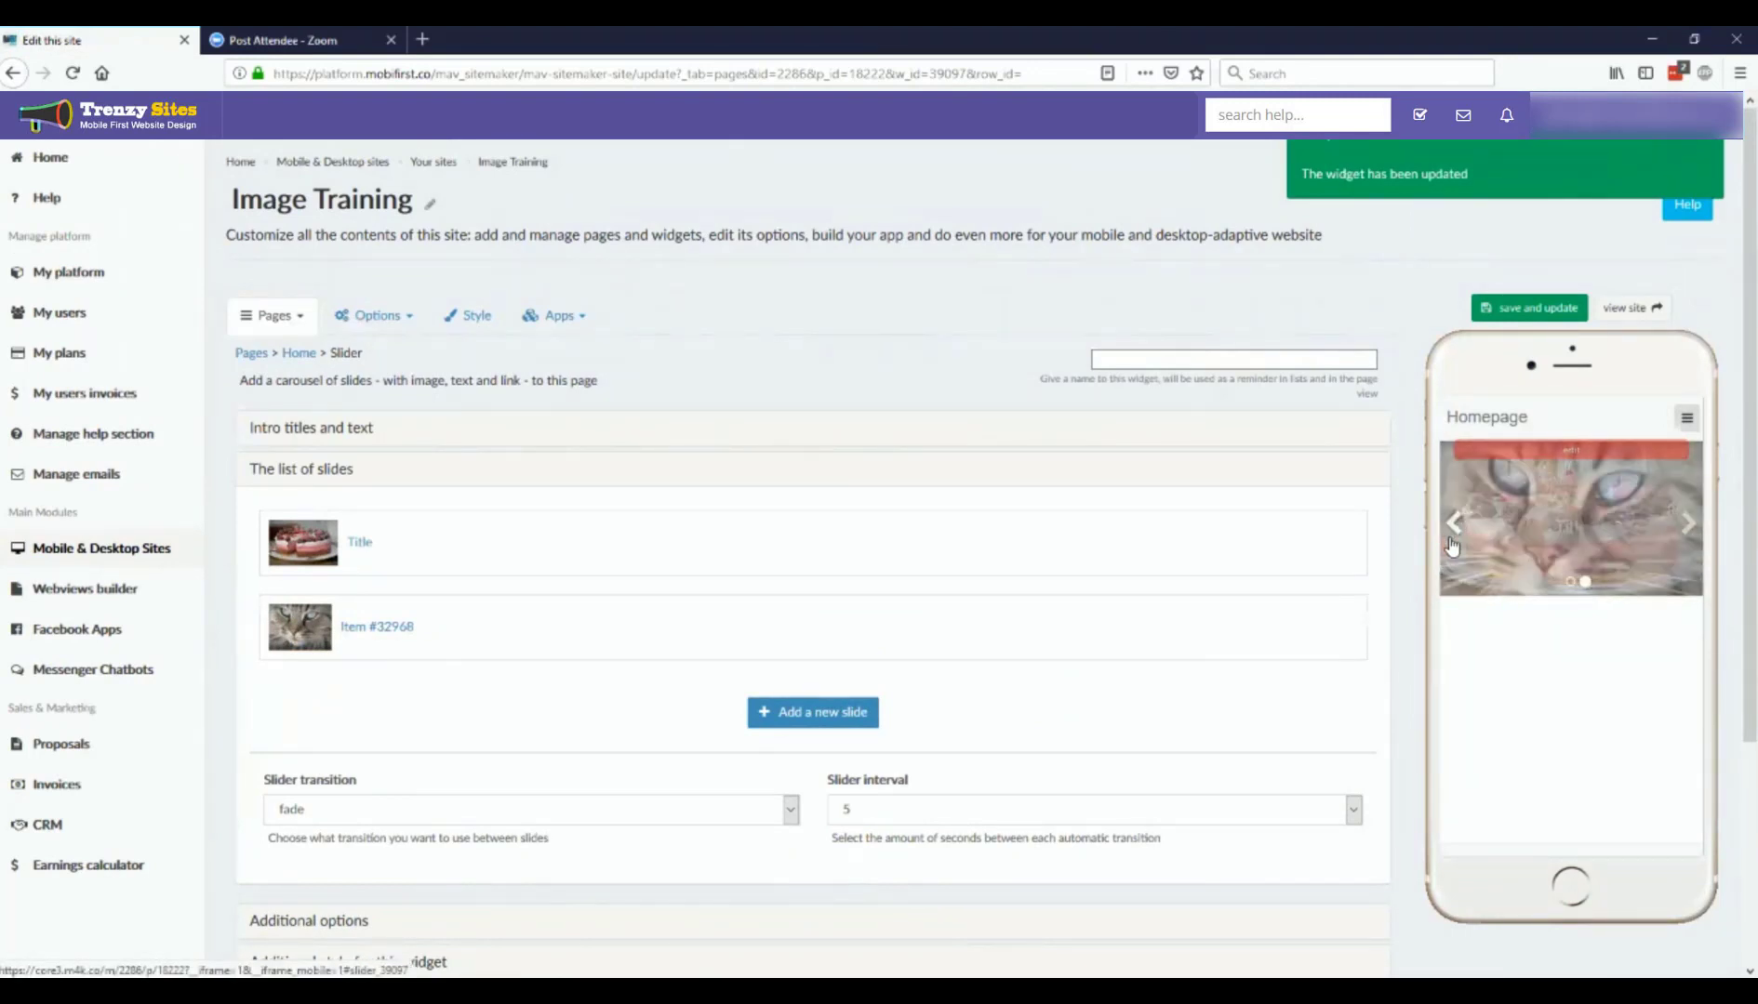
Step: Add and save a third slide using the Global Media Library image of the tabby cat lying outdoors, and advance the phone preview
{"action": "left_click", "coordinate": [768, 721]}
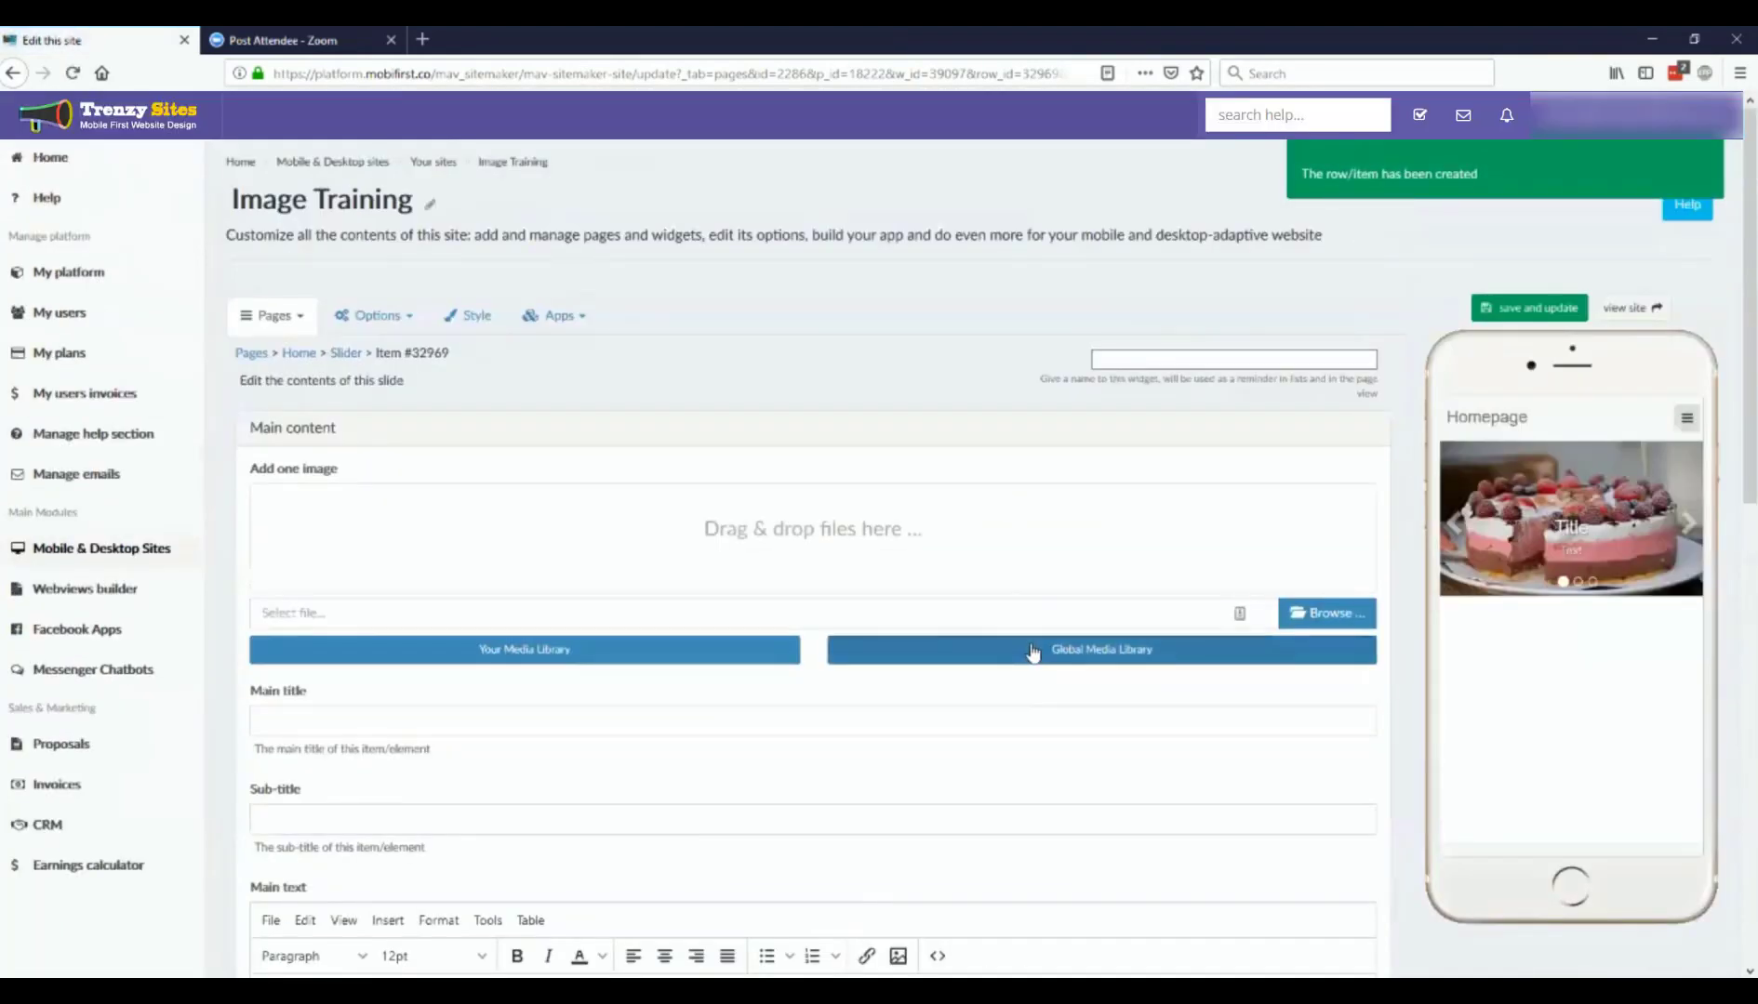
{"action": "left_click", "coordinate": [1032, 651]}
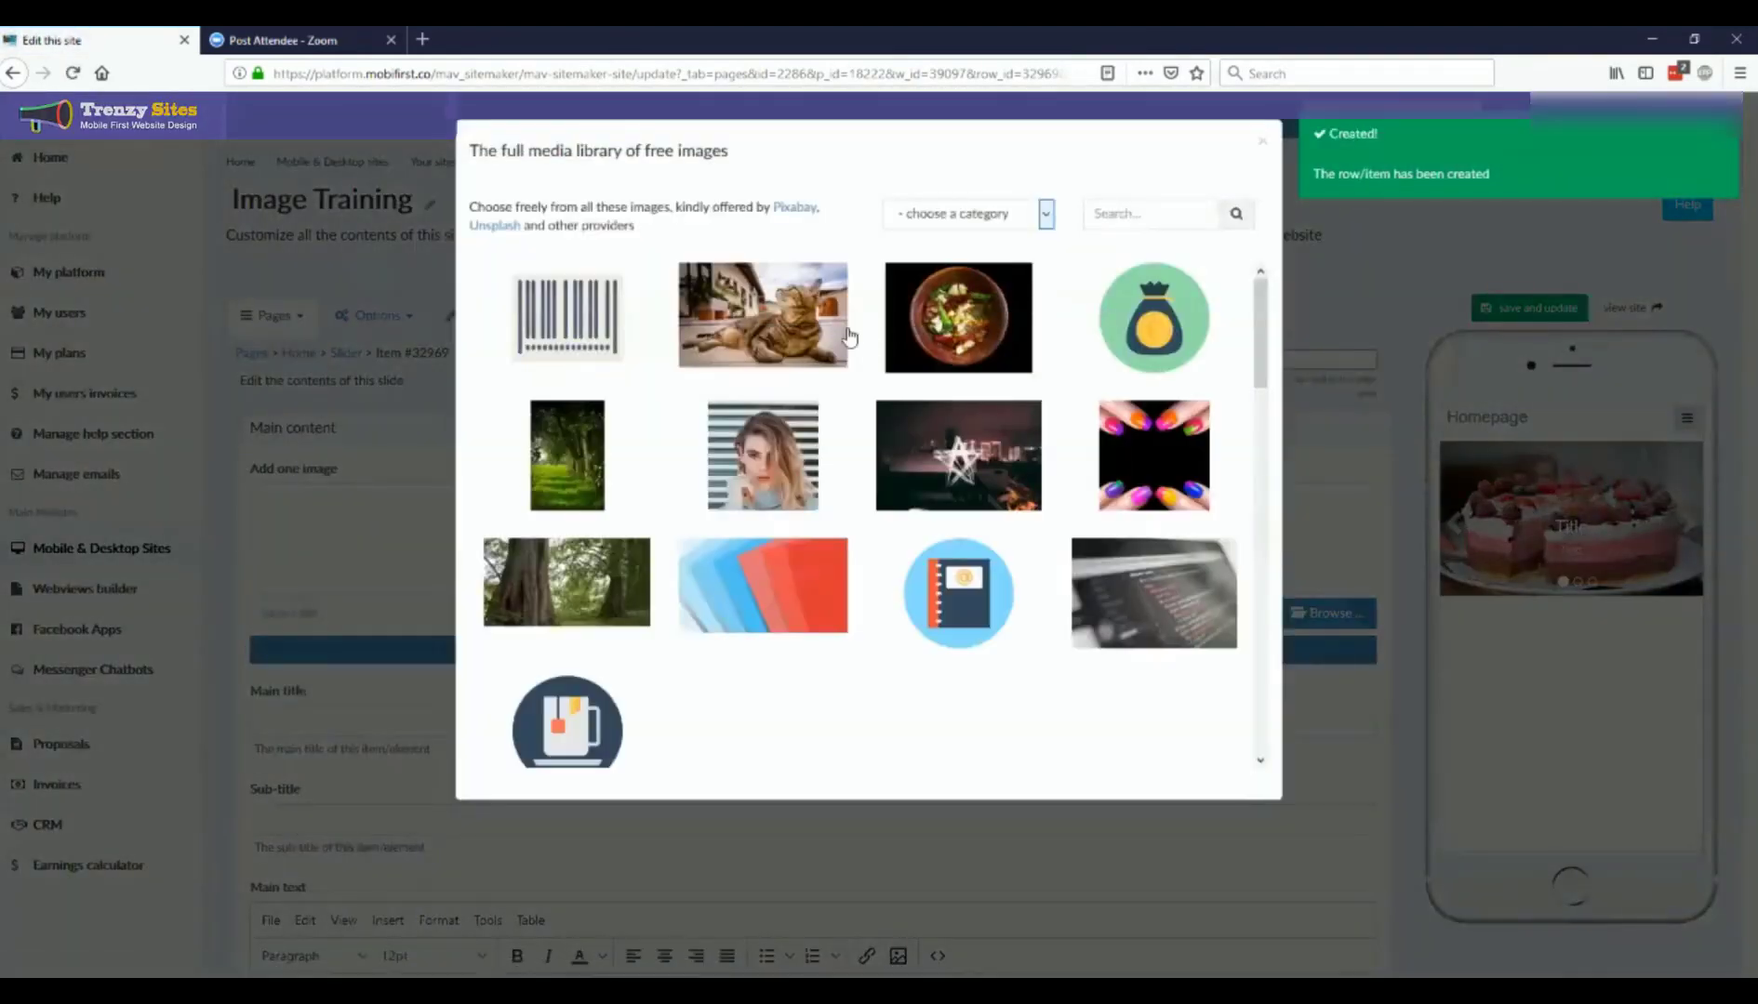
{"action": "left_click", "coordinate": [813, 354]}
{"action": "left_click", "coordinate": [1105, 593]}
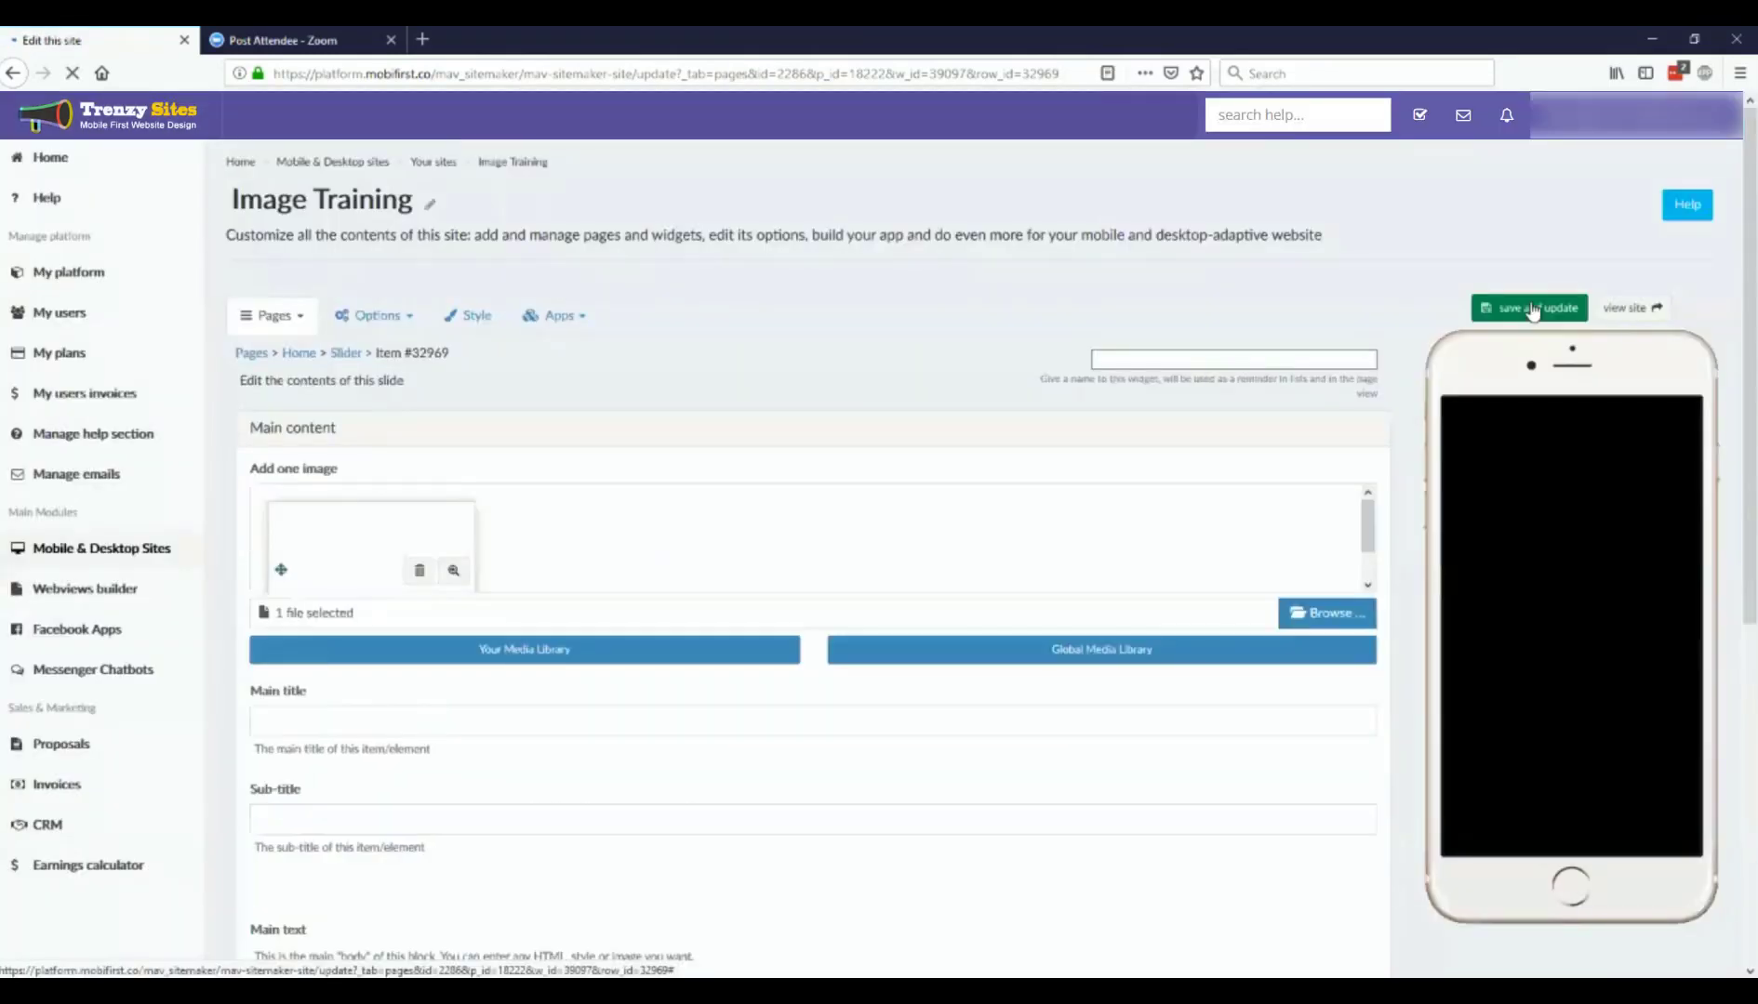
{"action": "left_click", "coordinate": [1529, 308]}
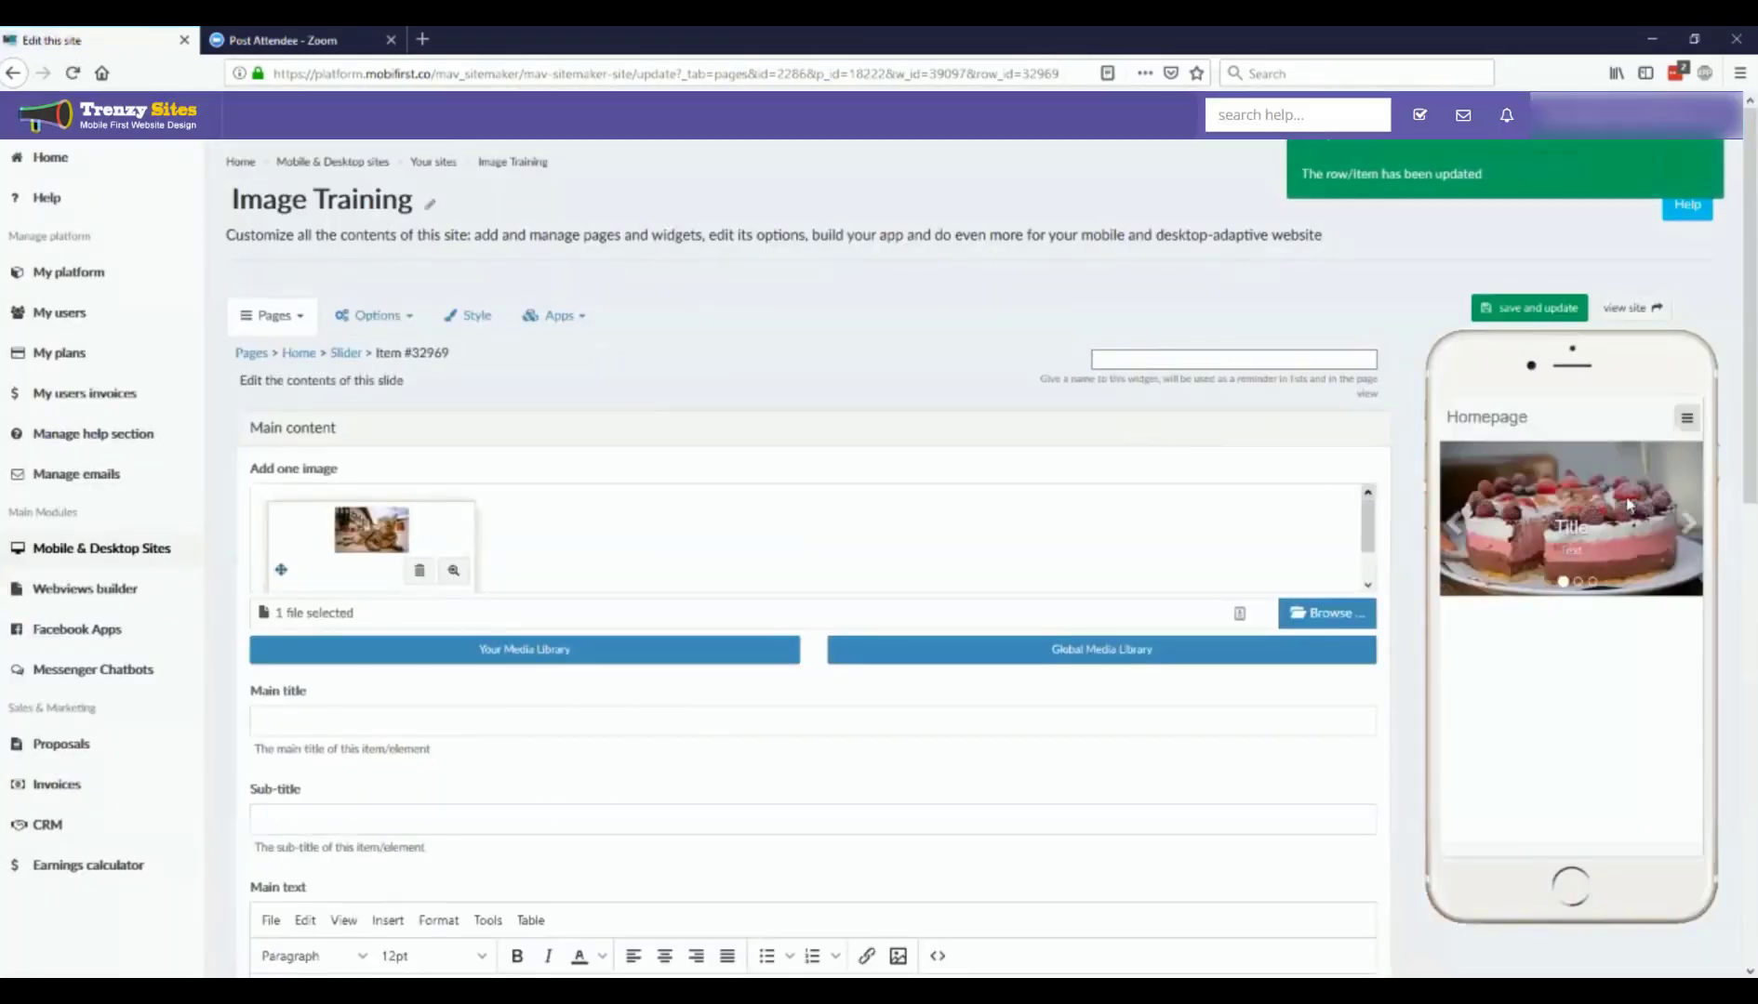
{"action": "left_click", "coordinate": [1691, 528]}
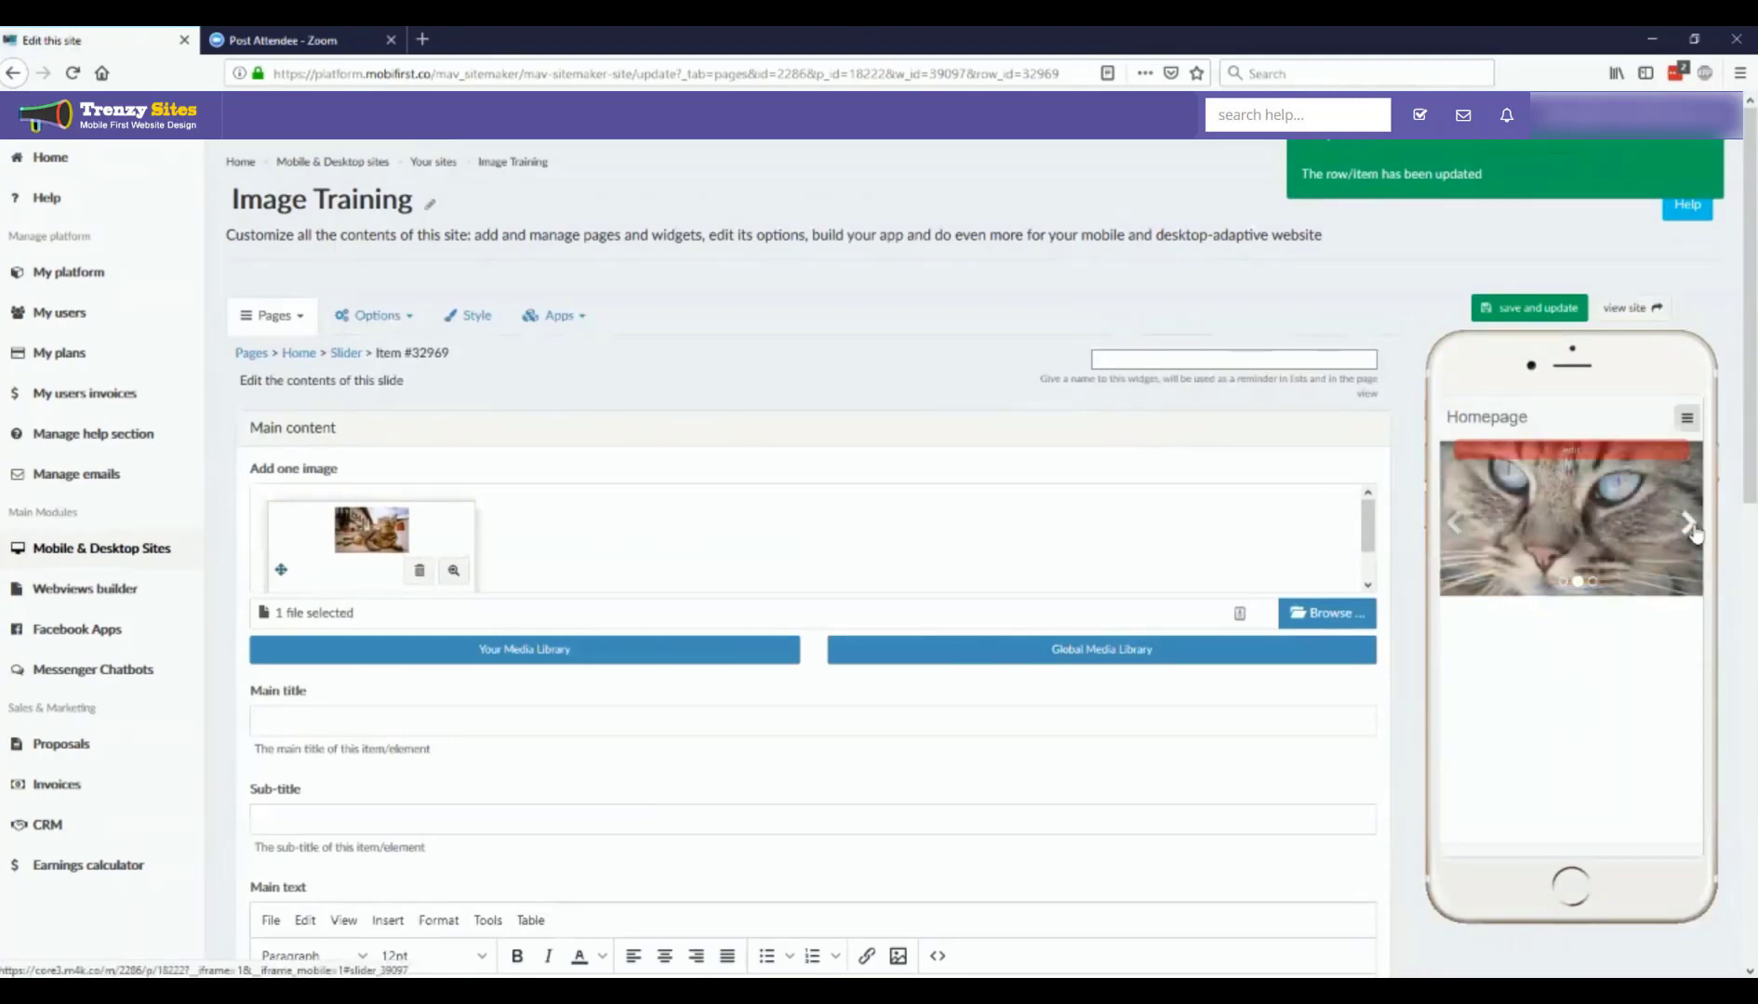
Step: Review the third slide's title, text, button and SEO, Open Graph and URL settings, and return to the slider widget page
{"action": "scroll", "coordinate": [1021, 536], "scroll_direction": "down", "scroll_amount": 1}
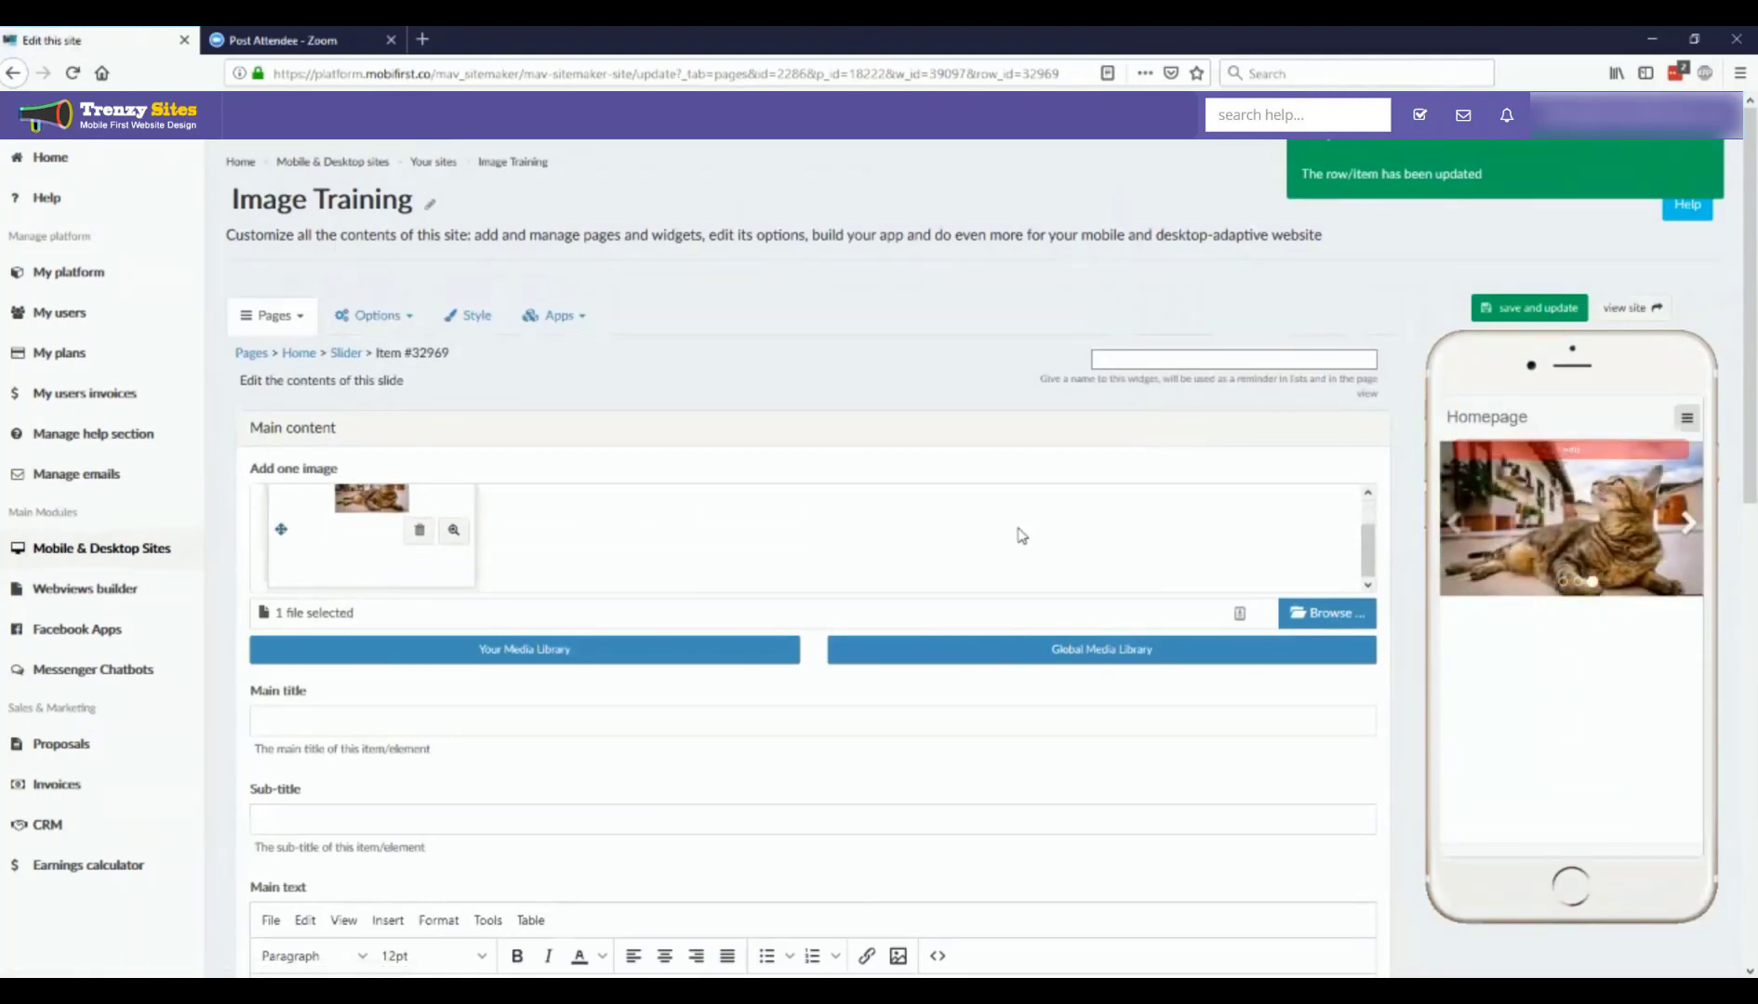
{"action": "scroll", "coordinate": [910, 734], "scroll_direction": "down", "scroll_amount": 5}
{"action": "scroll", "coordinate": [886, 717], "scroll_direction": "up", "scroll_amount": 1}
{"action": "scroll", "coordinate": [885, 717], "scroll_direction": "up", "scroll_amount": 1}
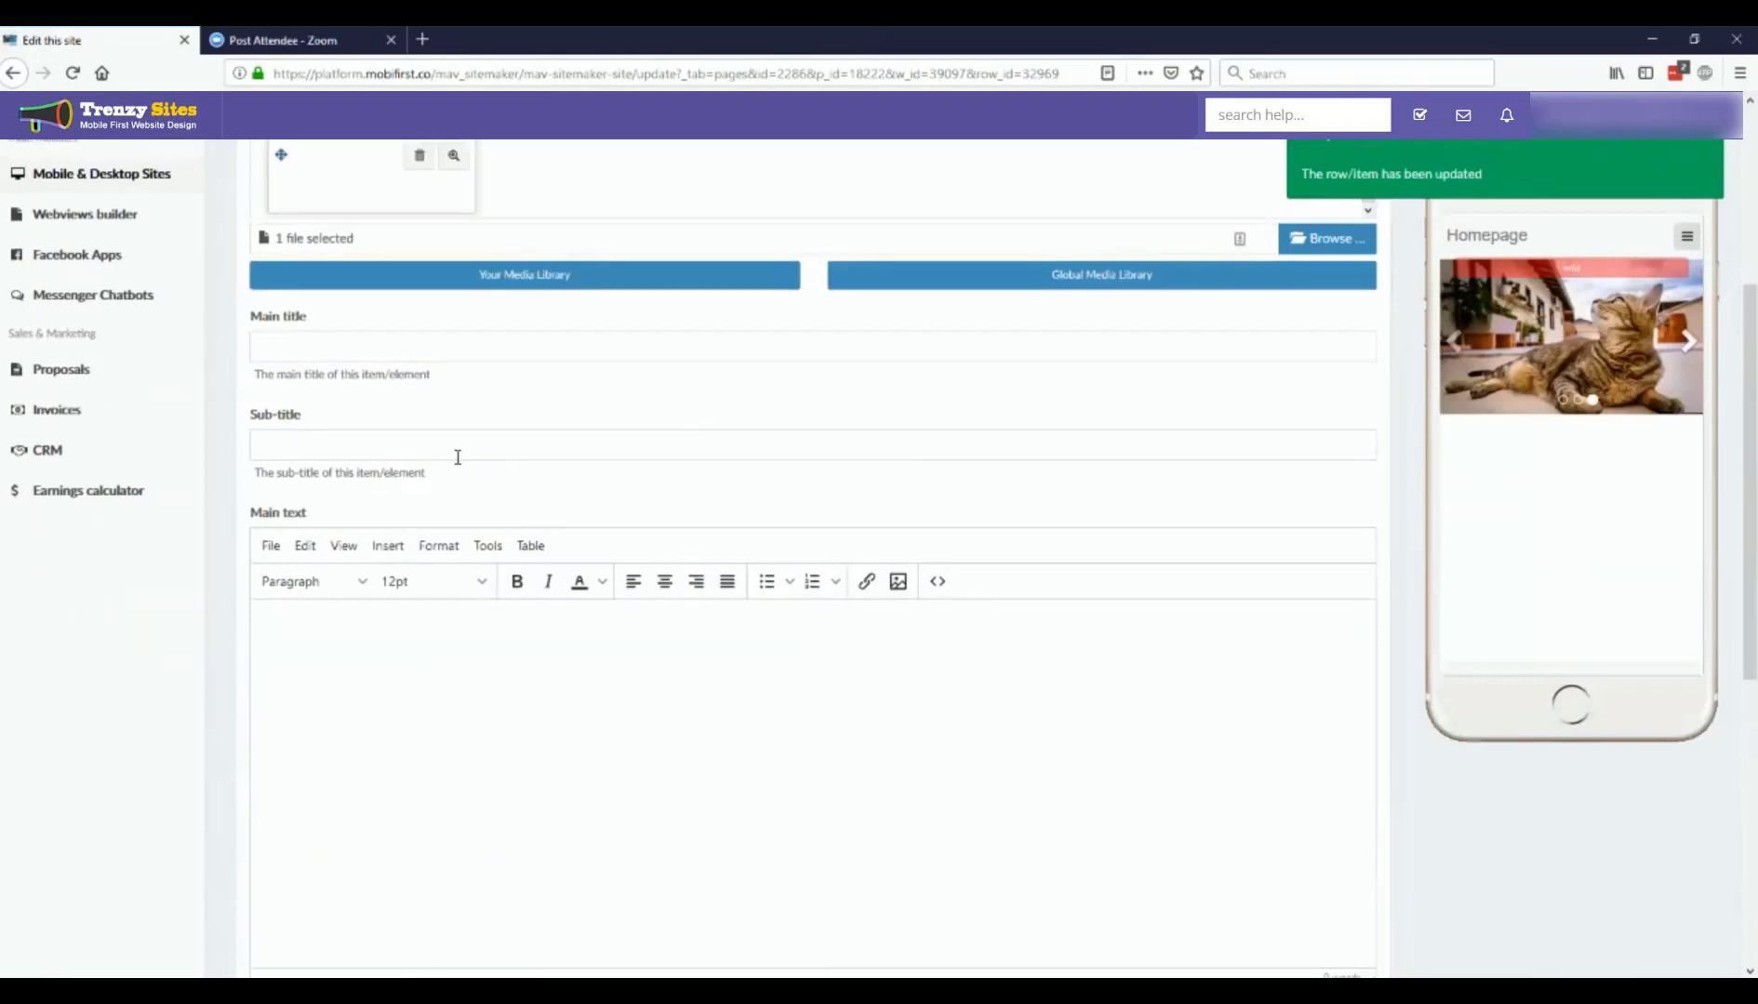
{"action": "left_click", "coordinate": [362, 335]}
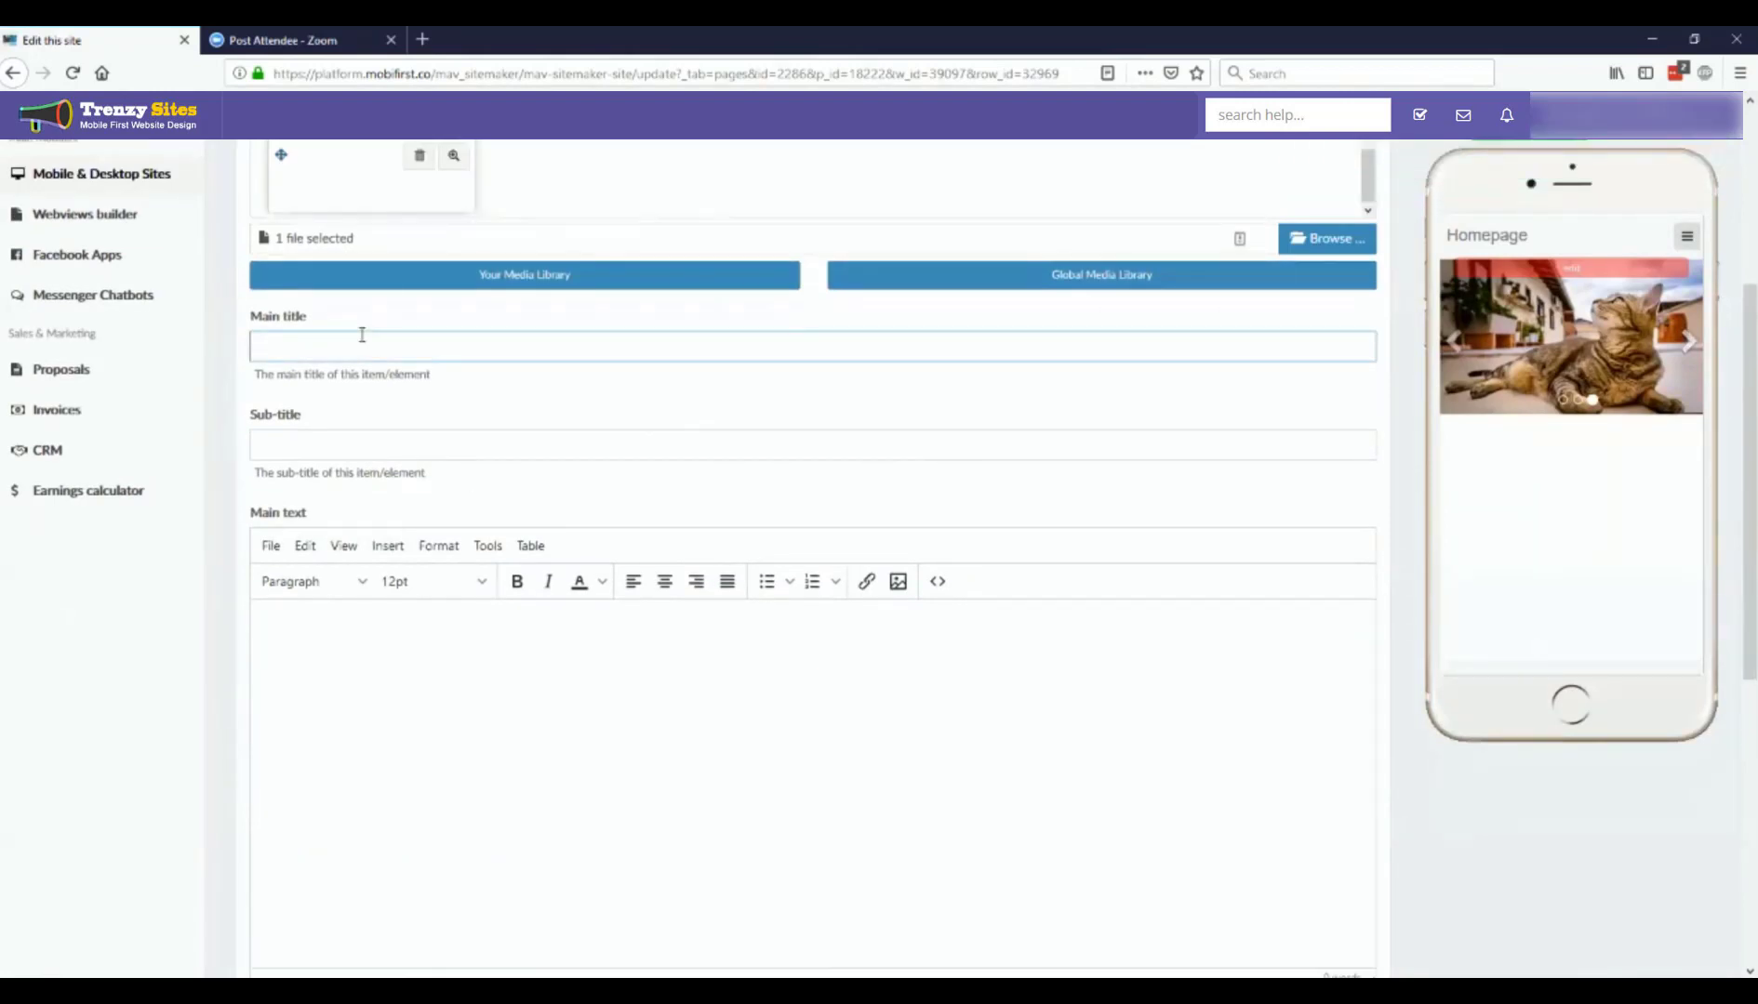
{"action": "scroll", "coordinate": [1320, 830], "scroll_direction": "down", "scroll_amount": 5}
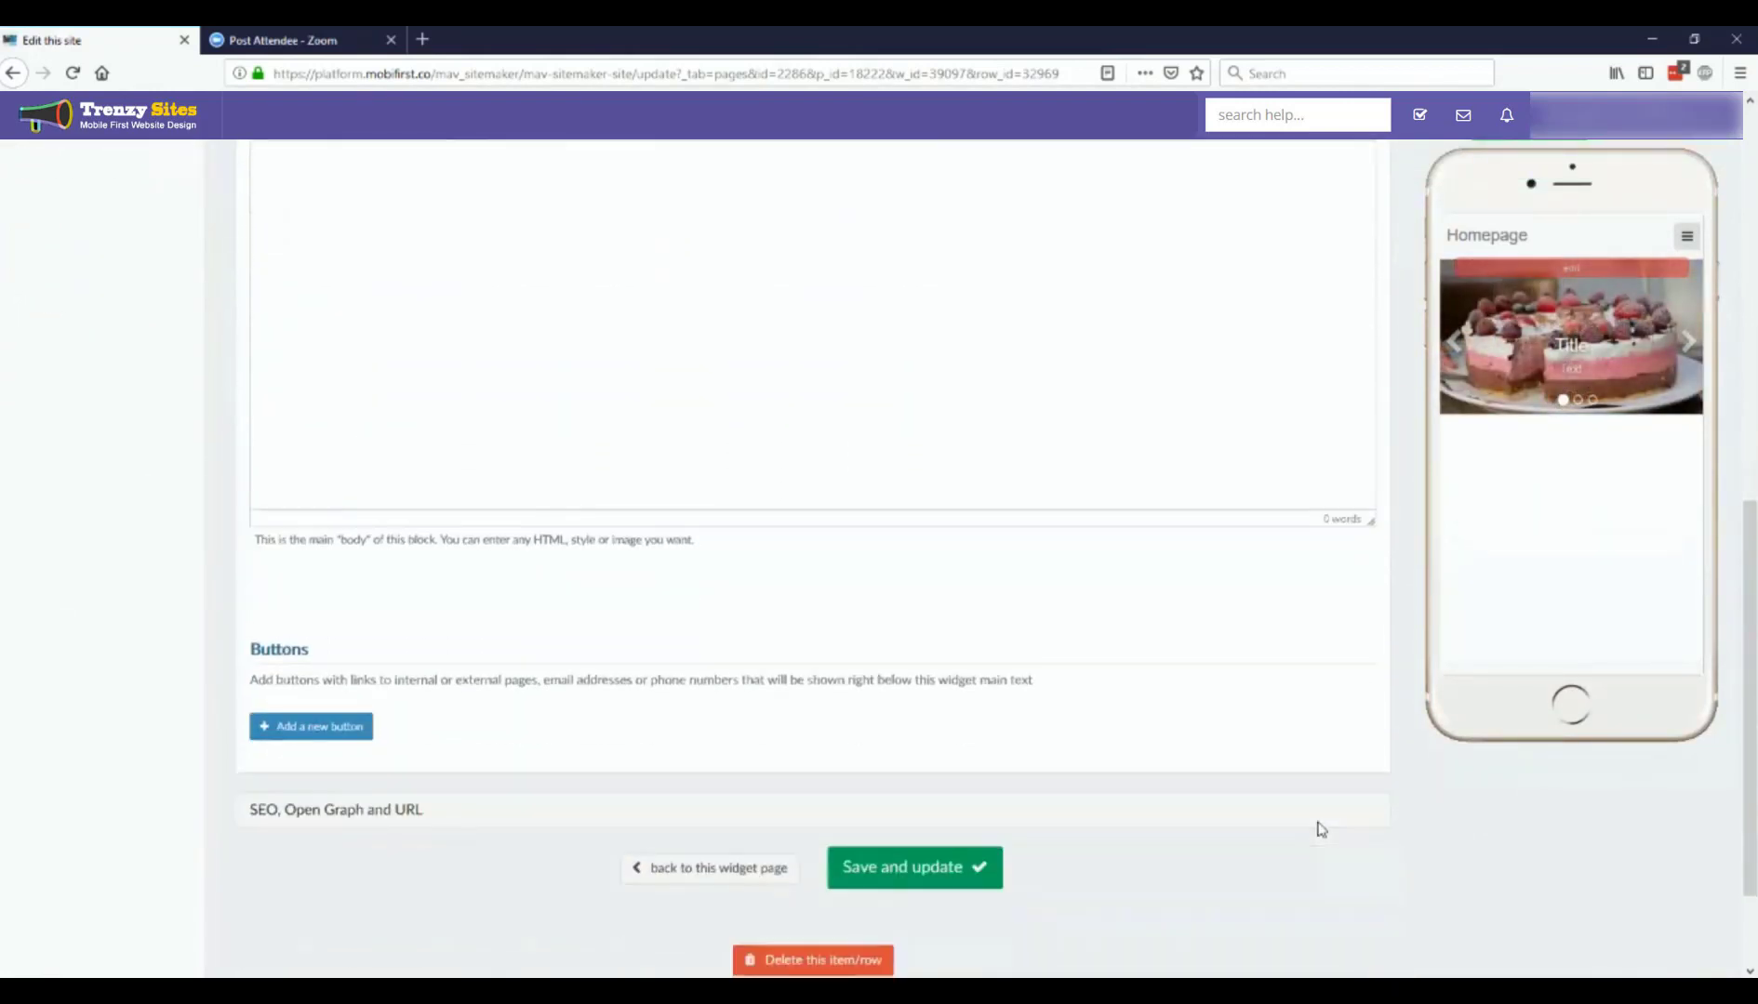
{"action": "scroll", "coordinate": [1321, 831], "scroll_direction": "down", "scroll_amount": 1}
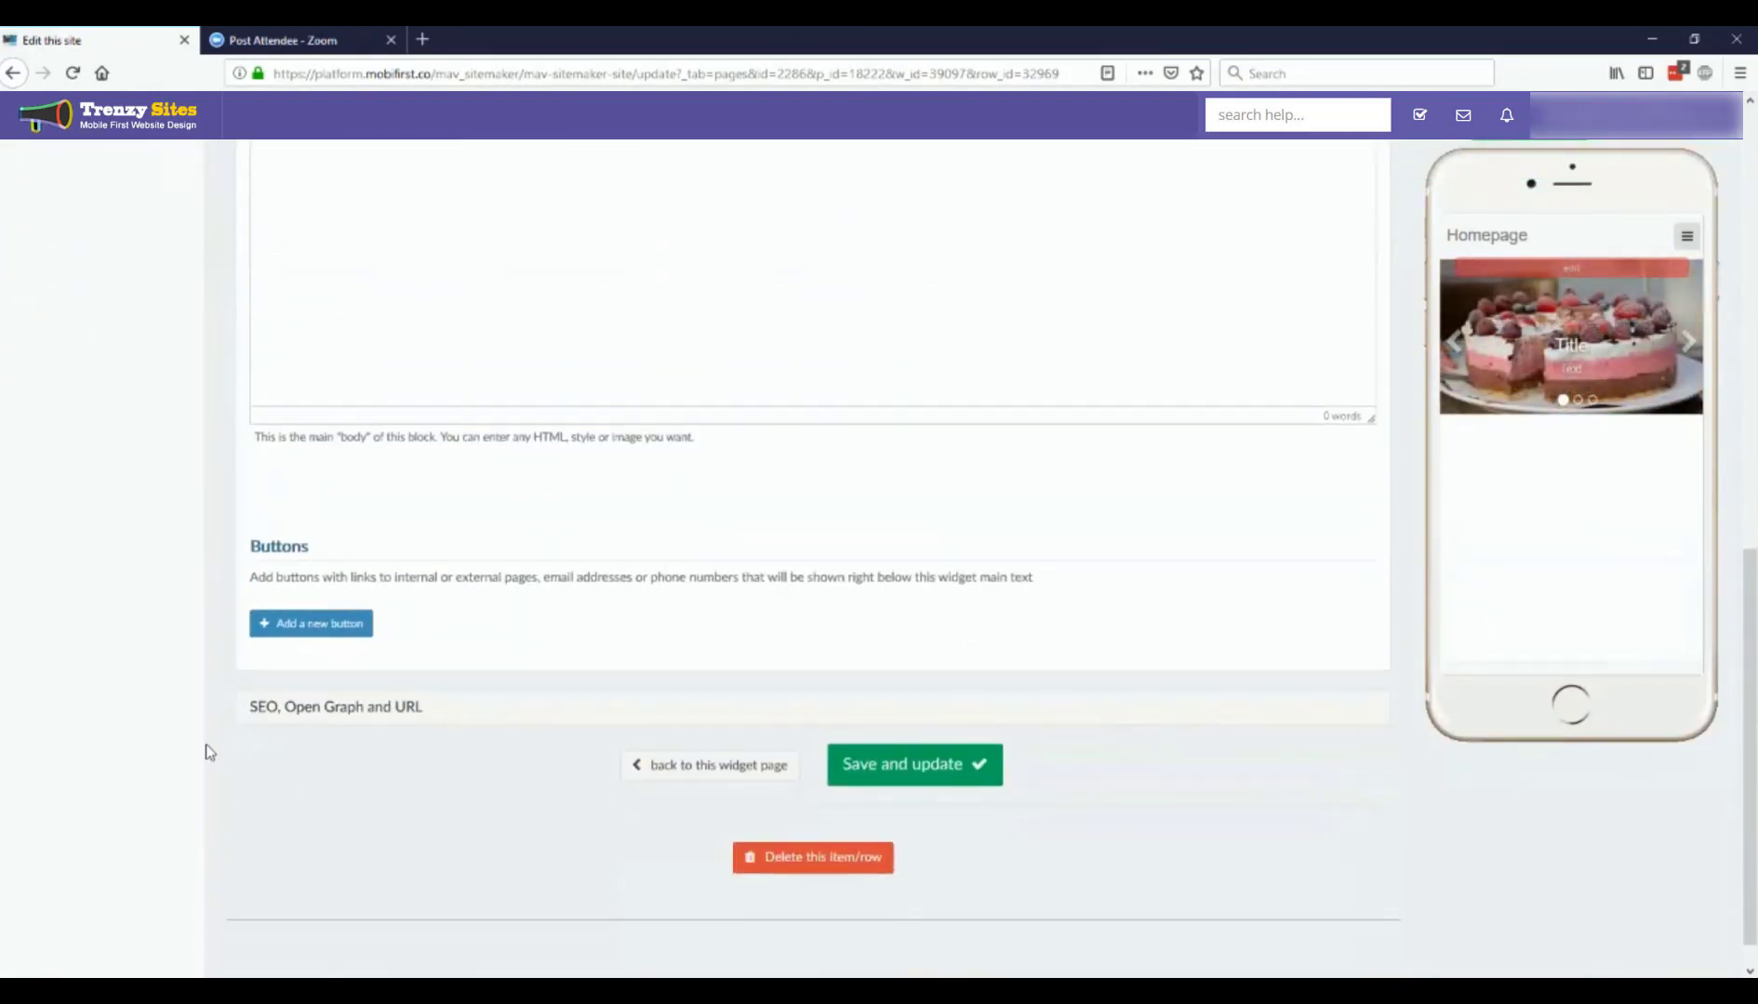
{"action": "left_click", "coordinate": [335, 708]}
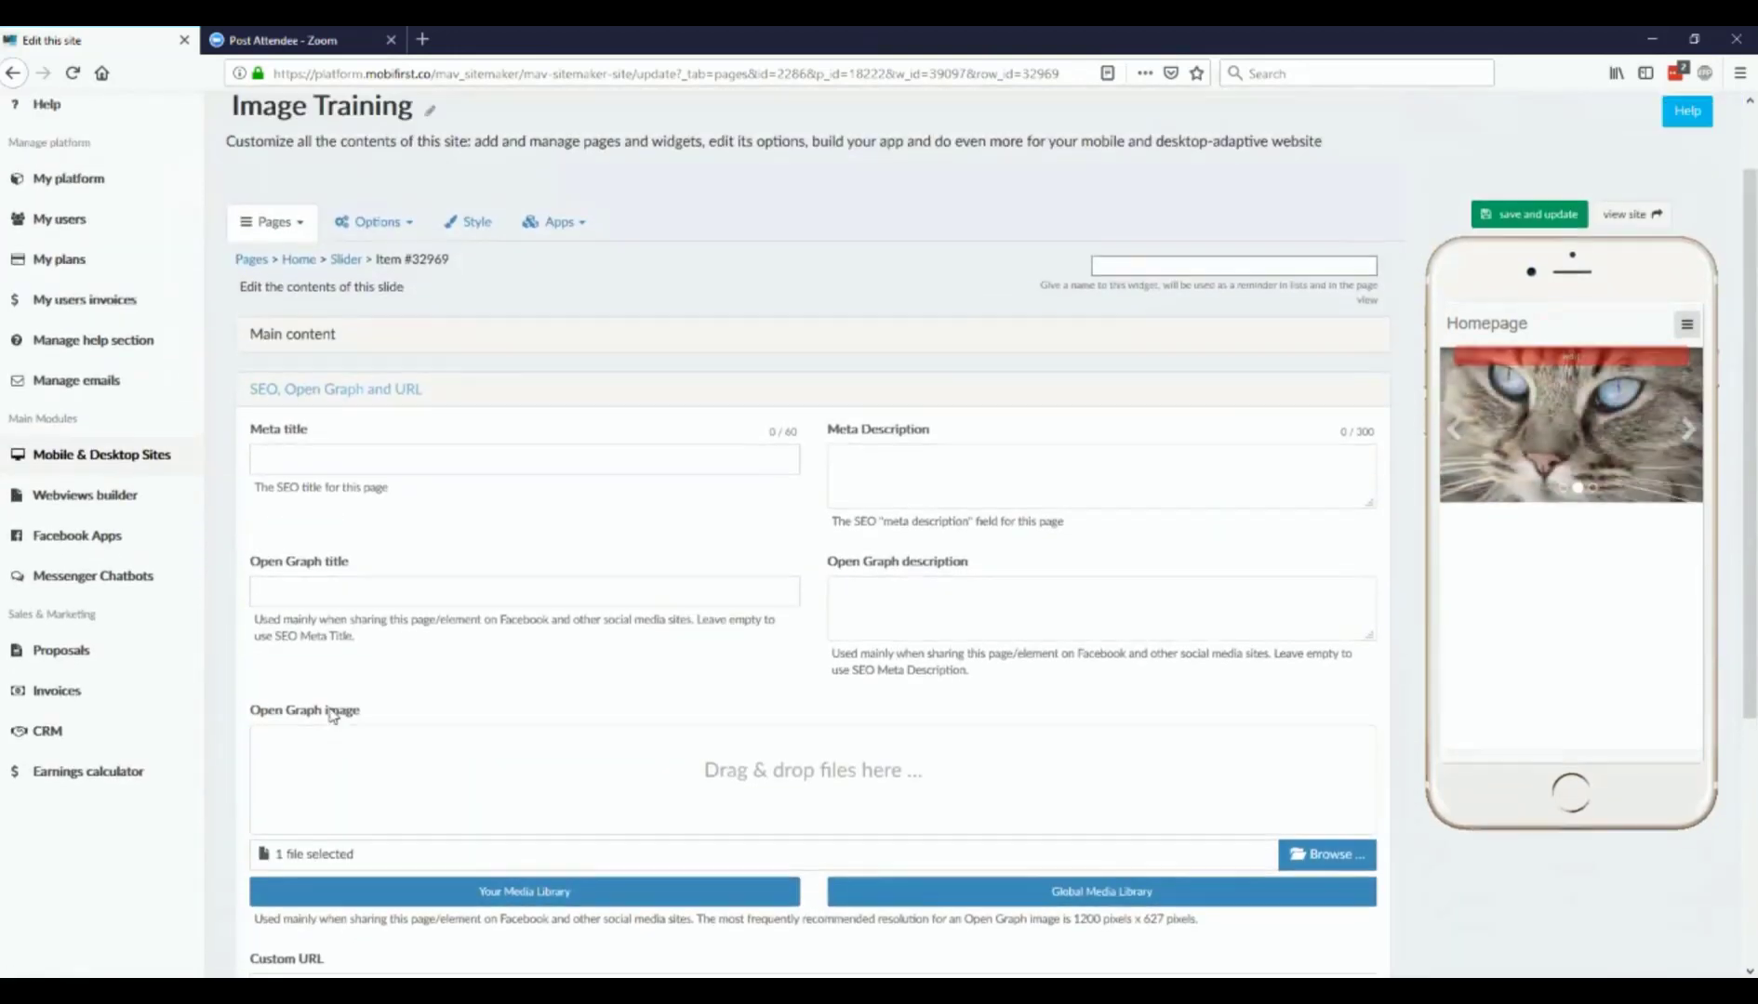
{"action": "scroll", "coordinate": [832, 752], "scroll_direction": "down", "scroll_amount": 2}
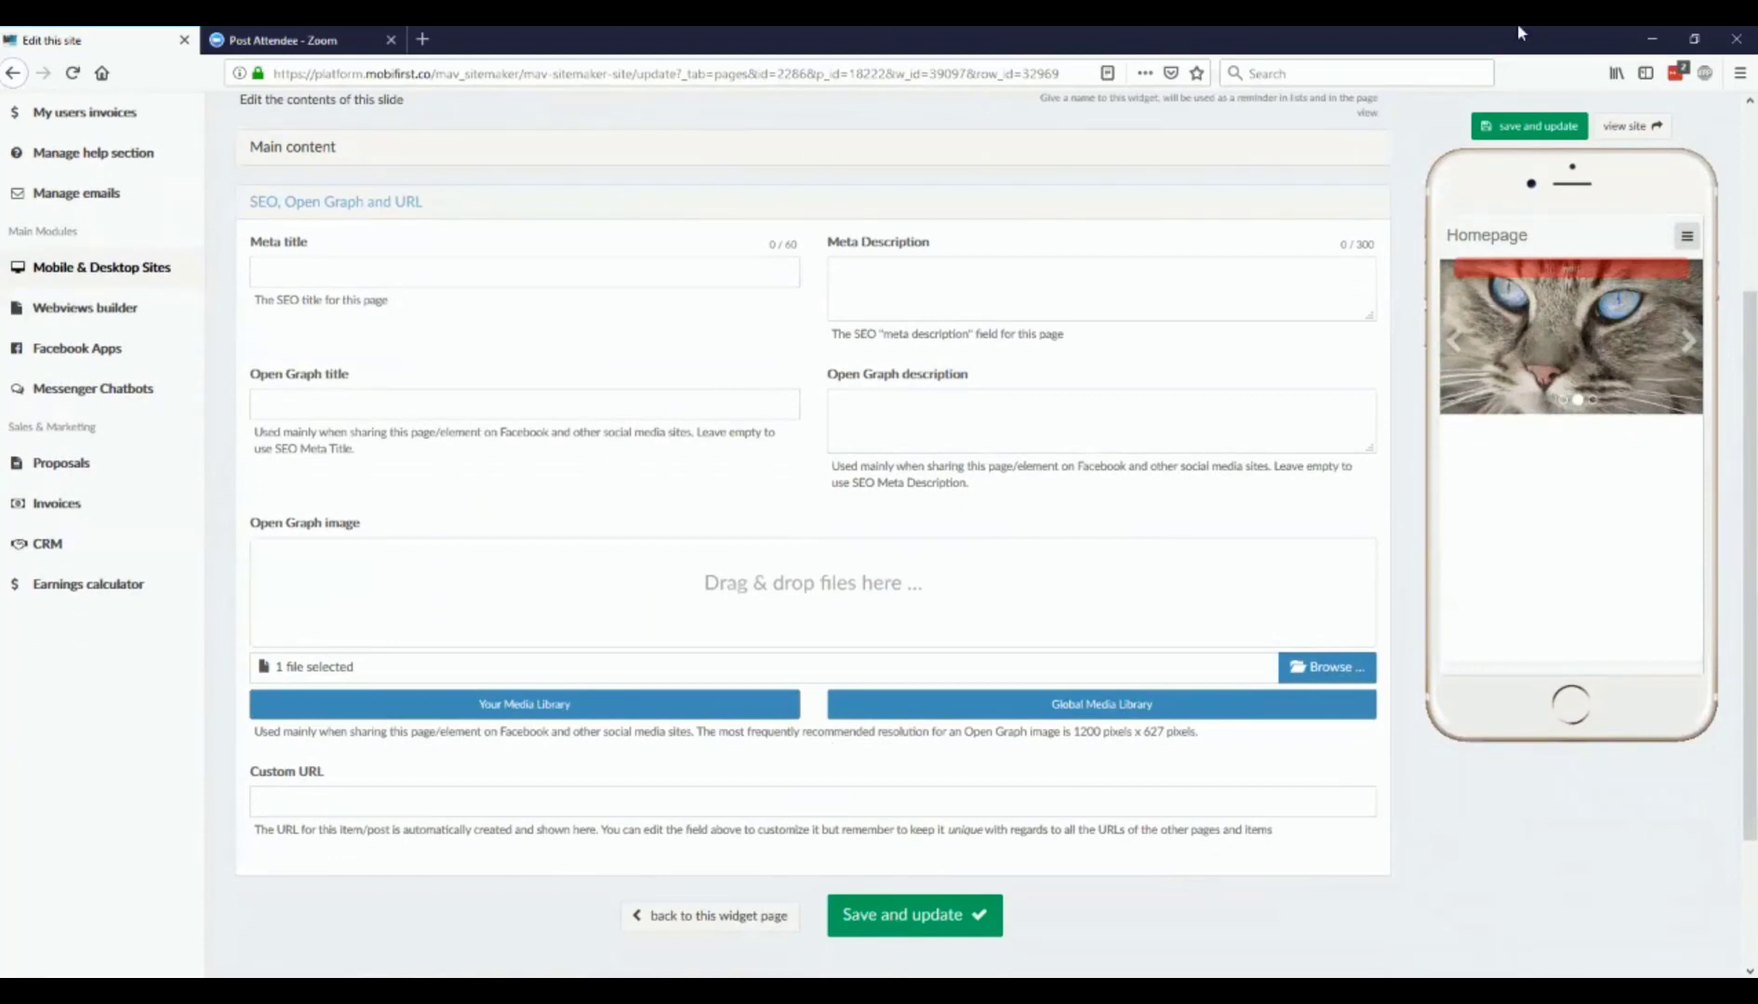
{"action": "left_click", "coordinate": [633, 919]}
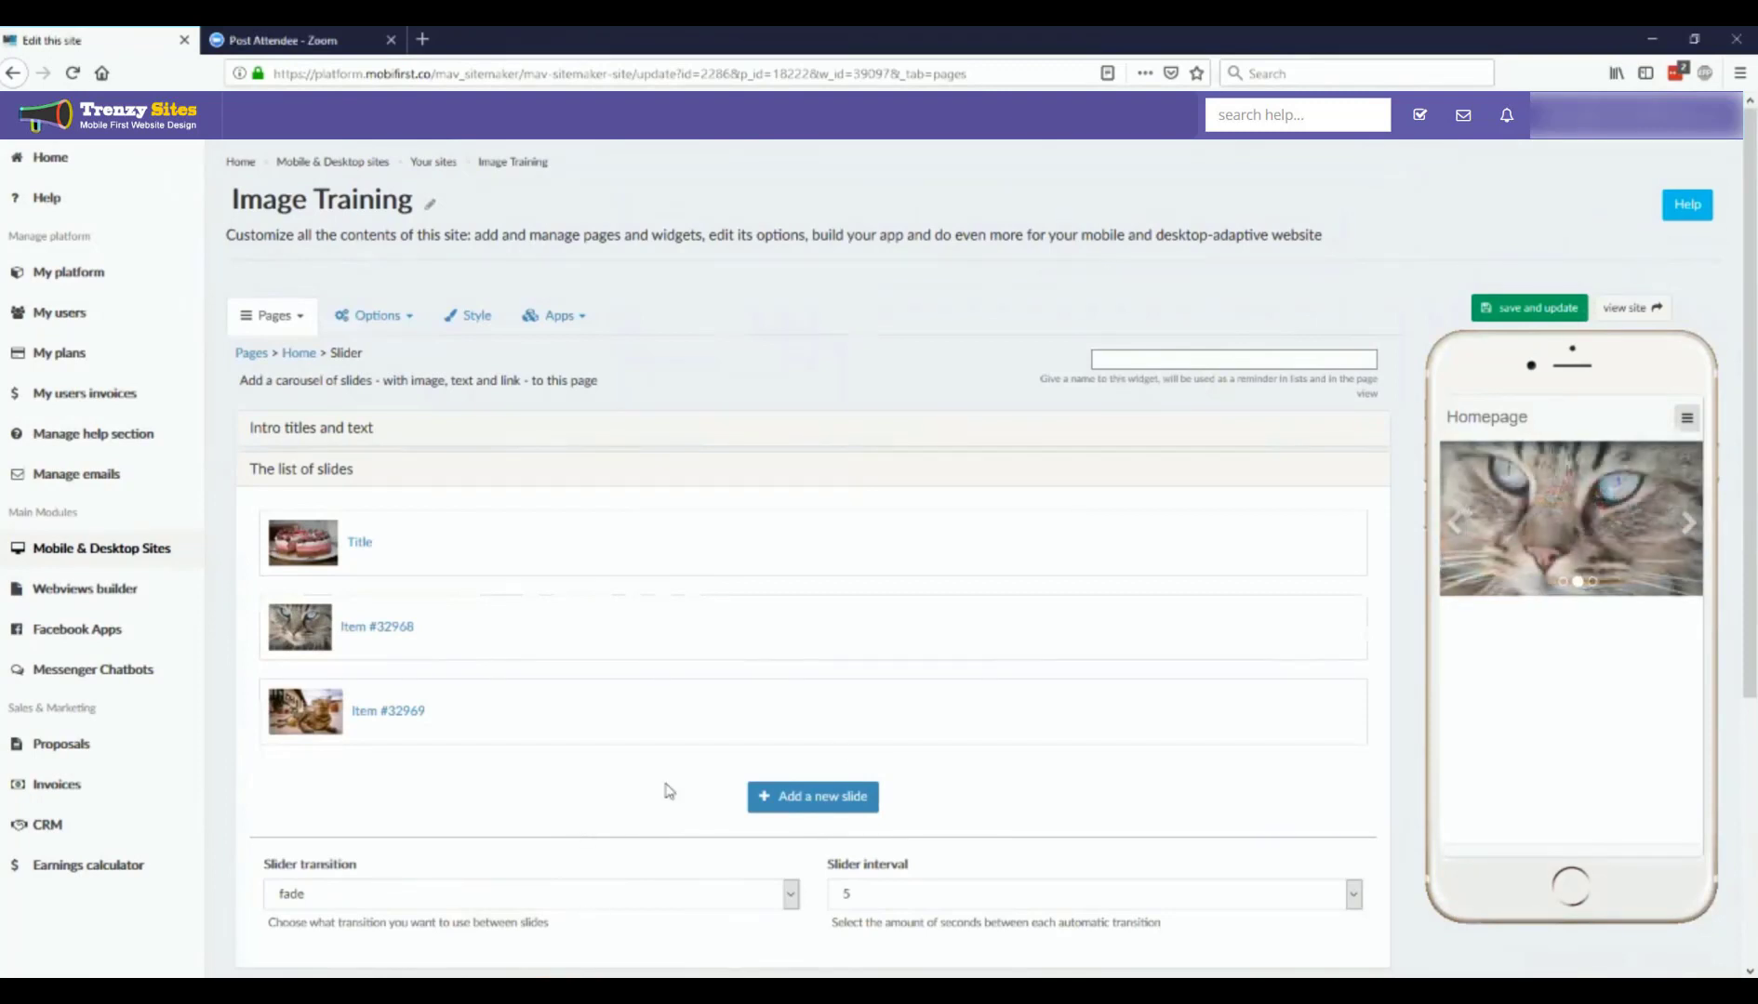
Step: Add and save a fourth slide using the Global Media Library image of the orange cat sitting against a blue-grey wall
{"action": "left_click", "coordinate": [857, 812]}
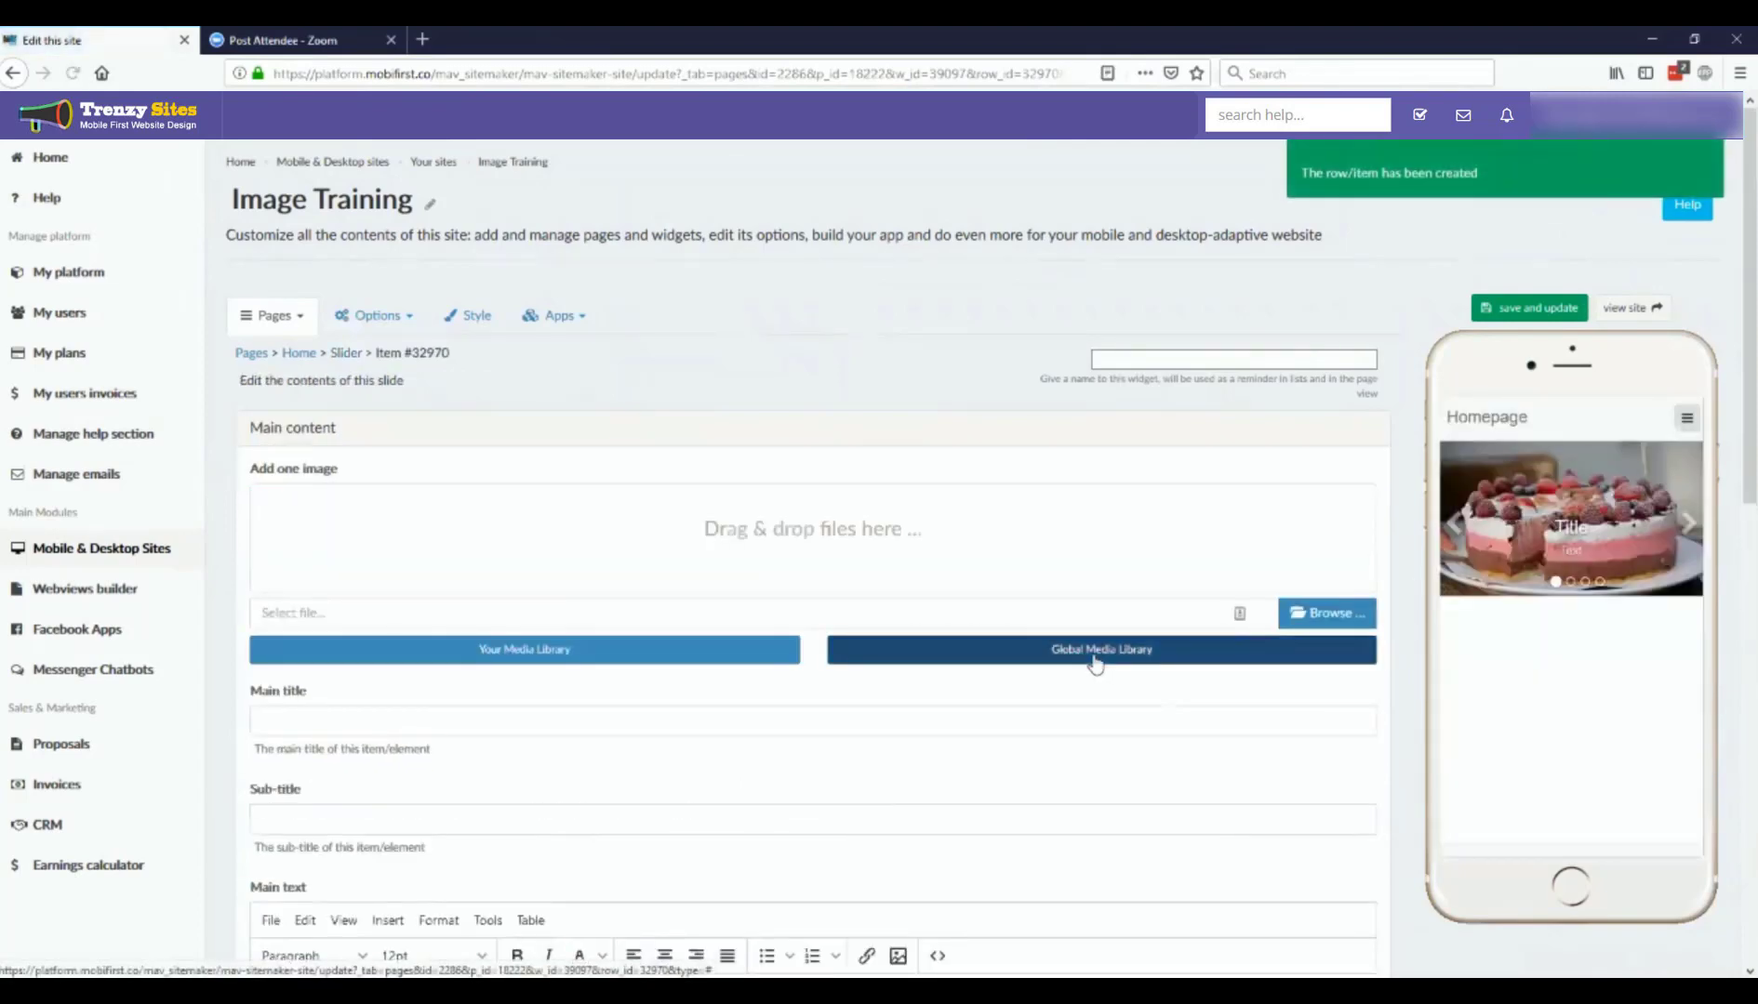
{"action": "left_click", "coordinate": [1095, 651]}
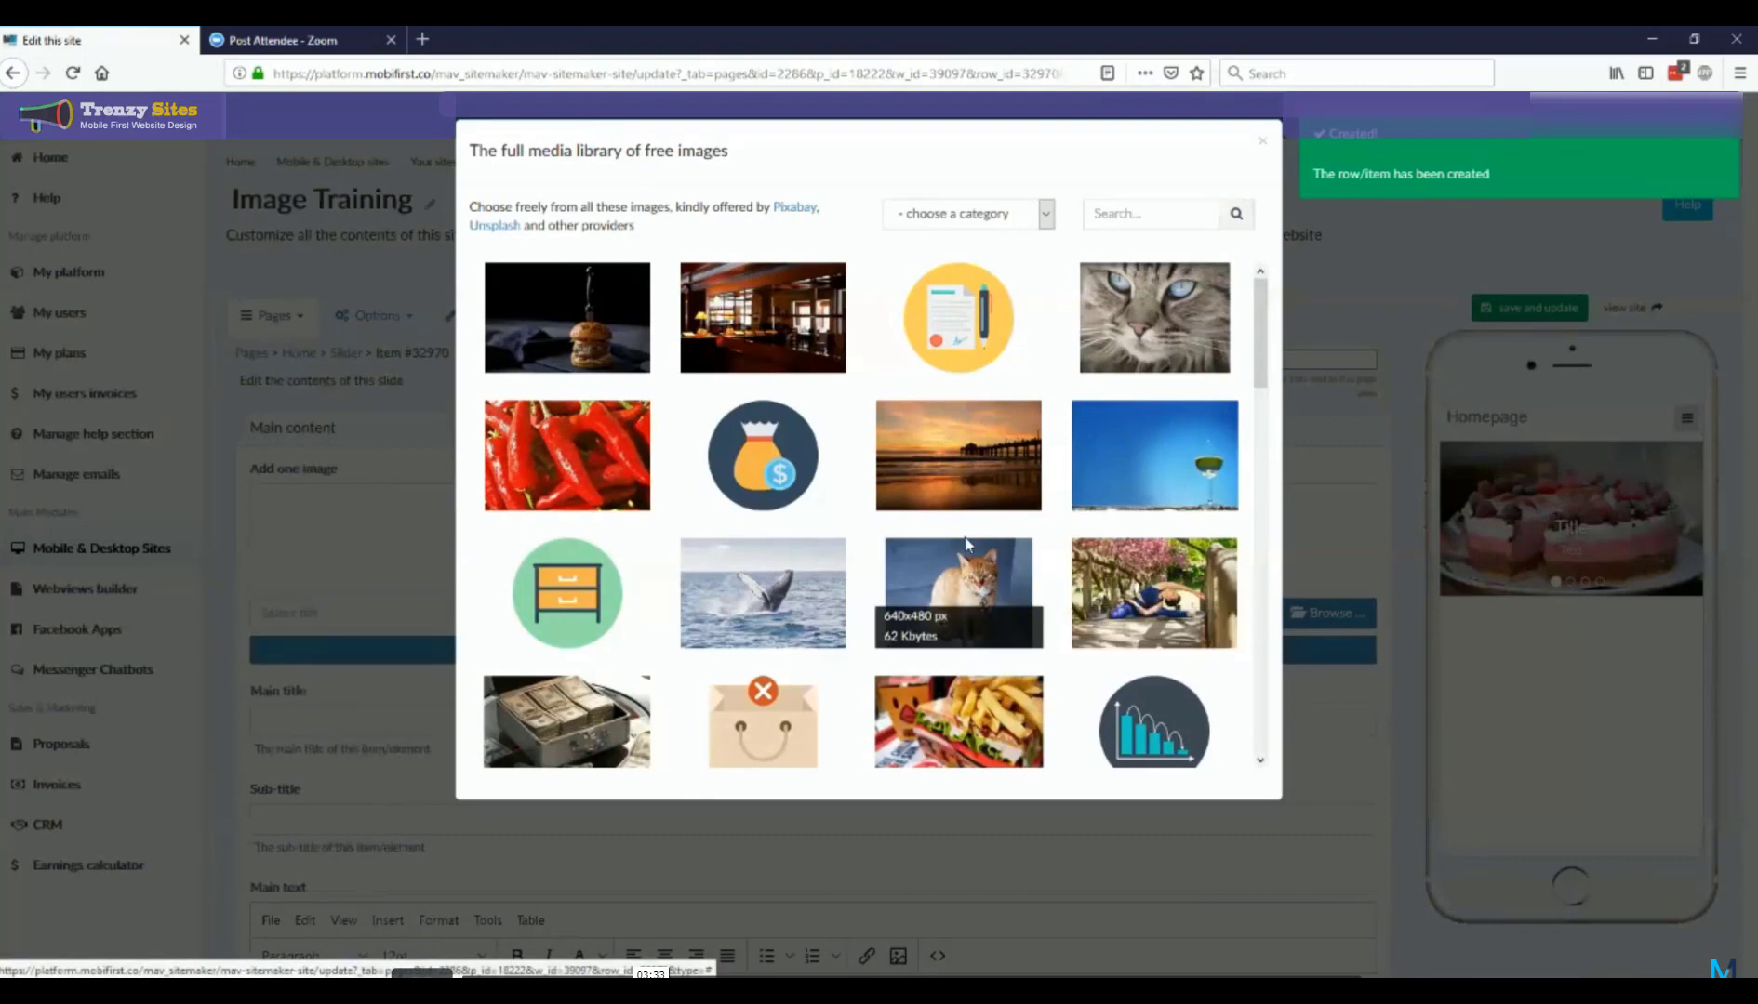
{"action": "left_click", "coordinate": [974, 581]}
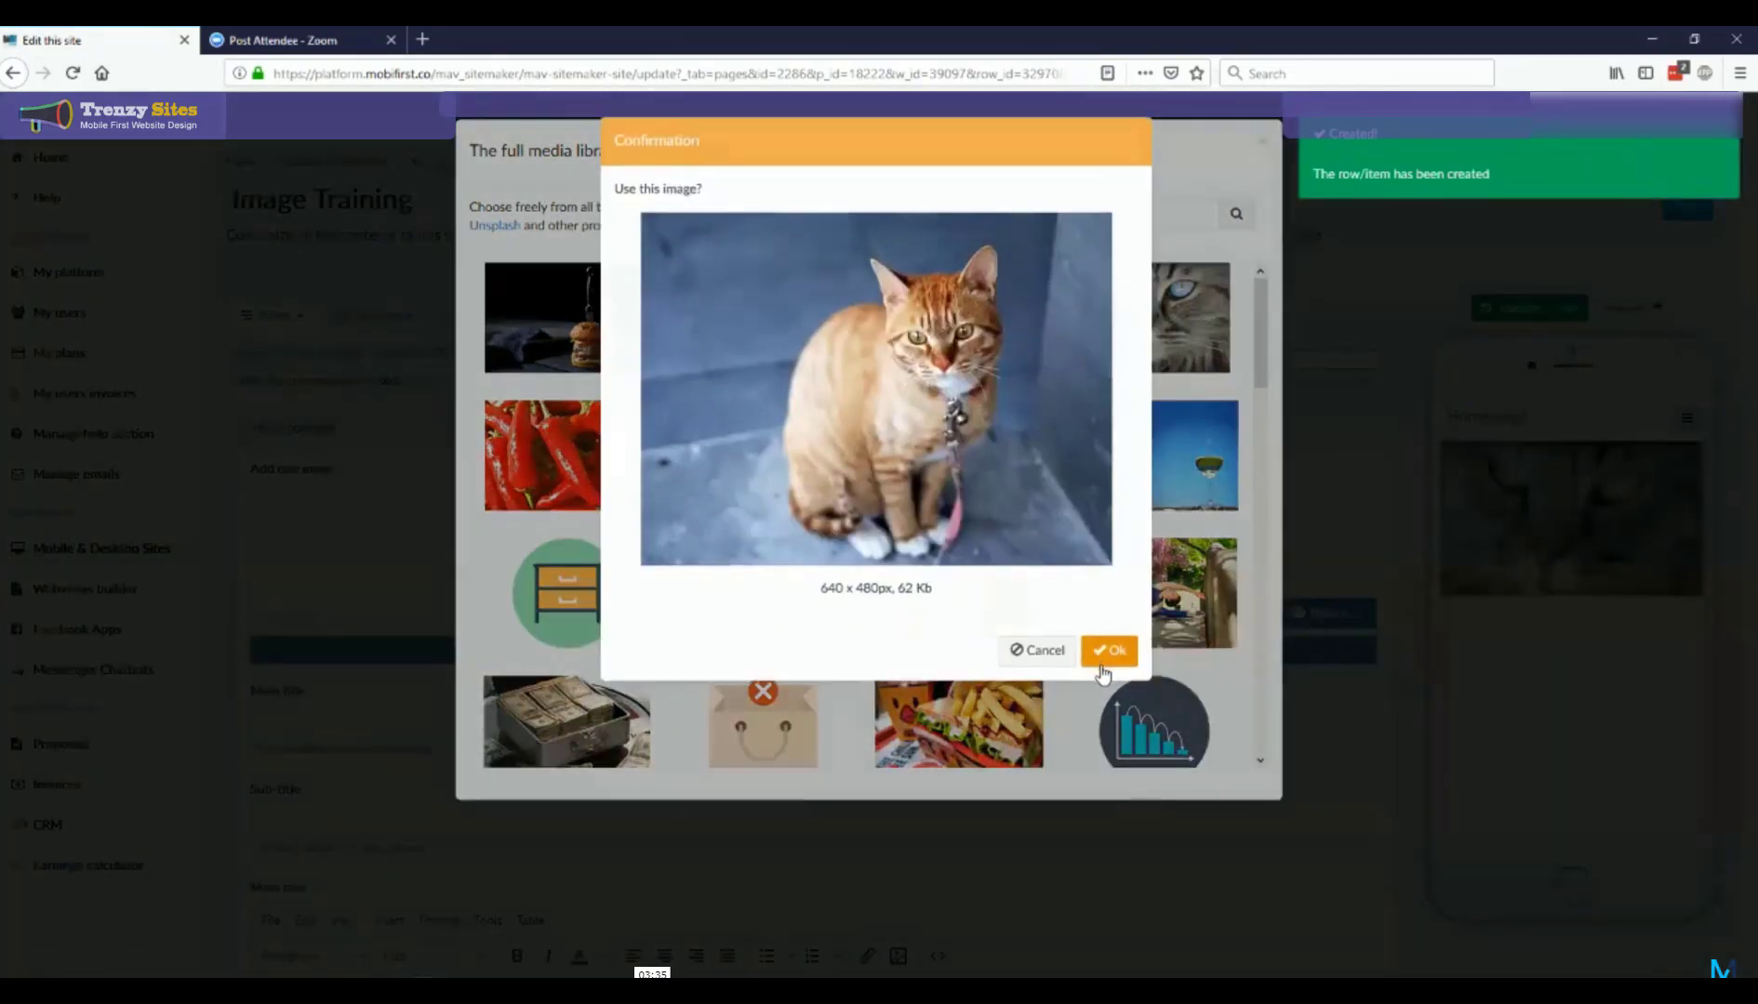
{"action": "left_click", "coordinate": [1108, 650]}
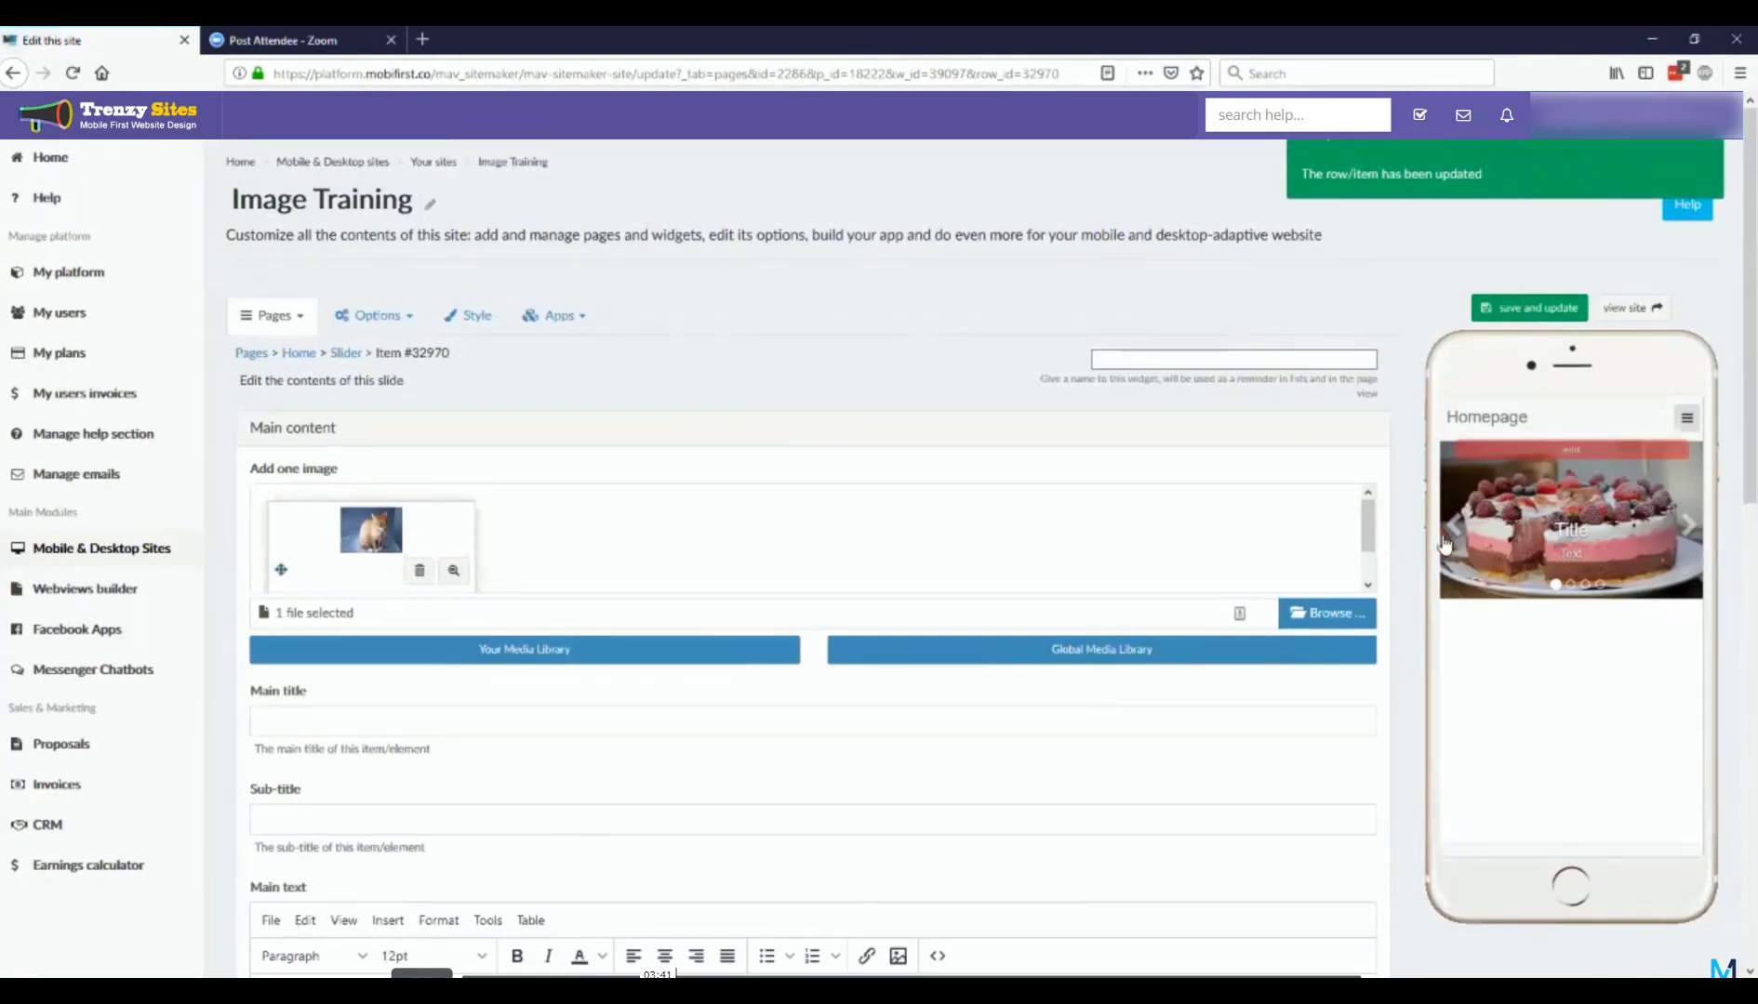
Step: Advance the phone preview through the slides to the sitting orange cat, and return to the slider widget page
{"action": "left_click", "coordinate": [1680, 526]}
{"action": "left_click", "coordinate": [1679, 527]}
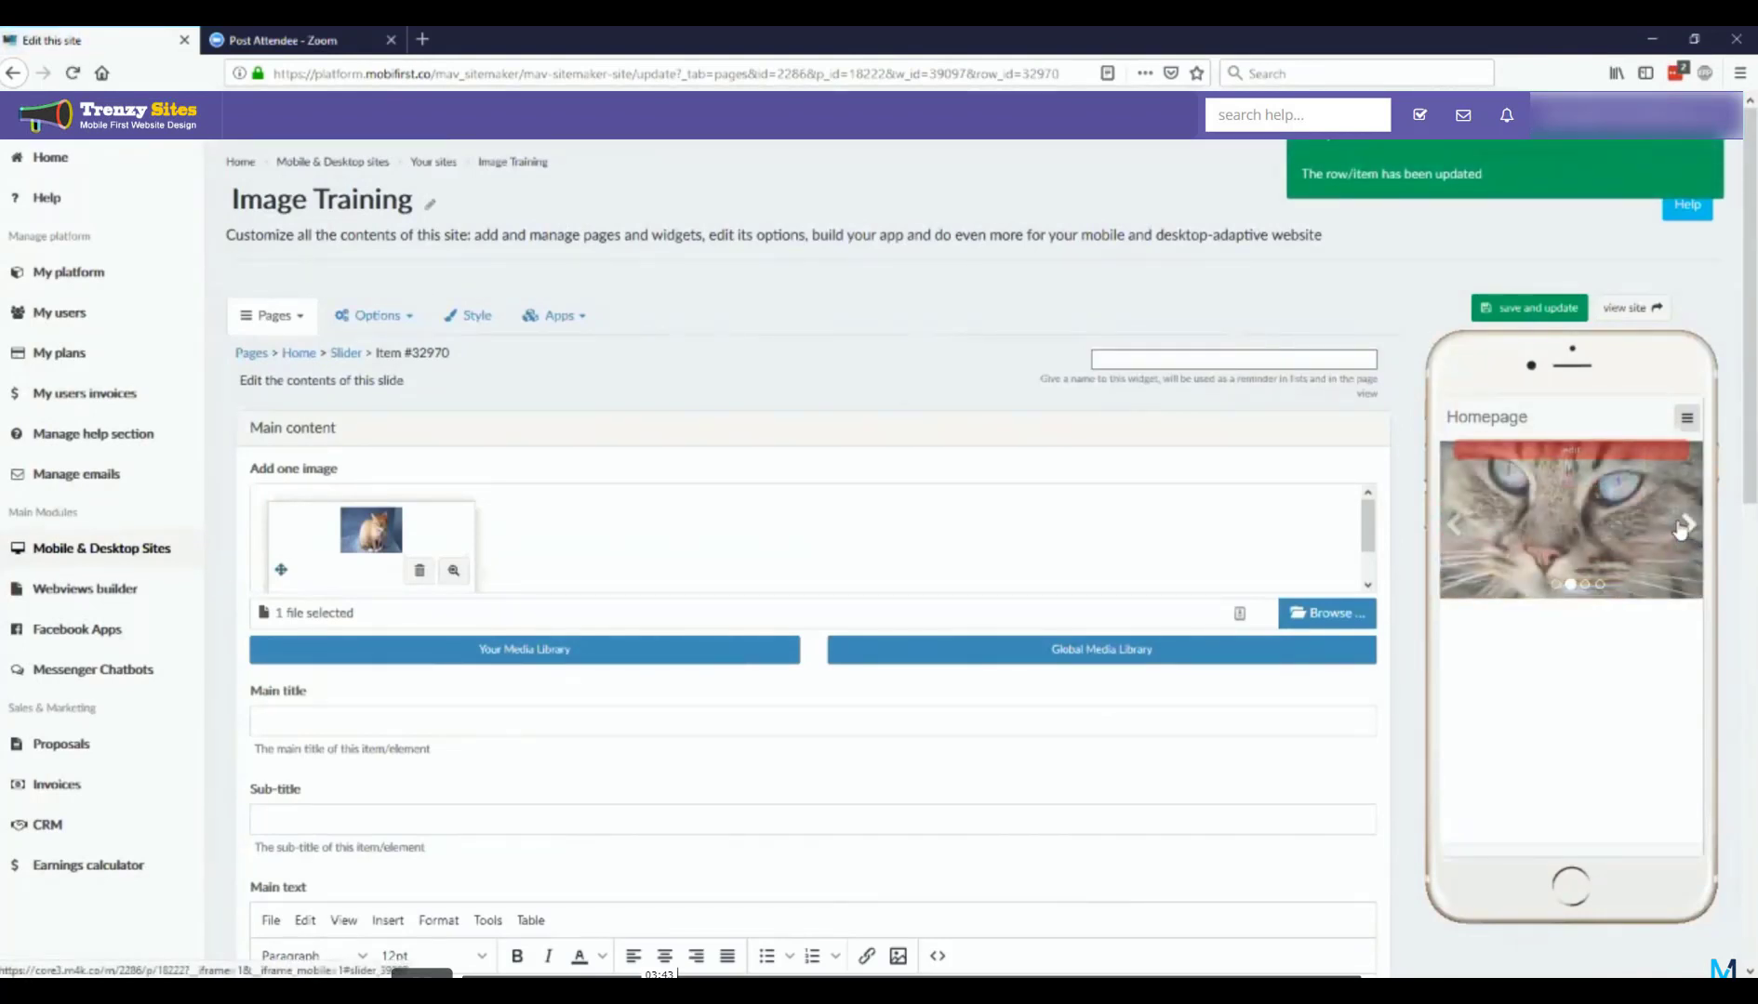
{"action": "left_click", "coordinate": [1679, 527]}
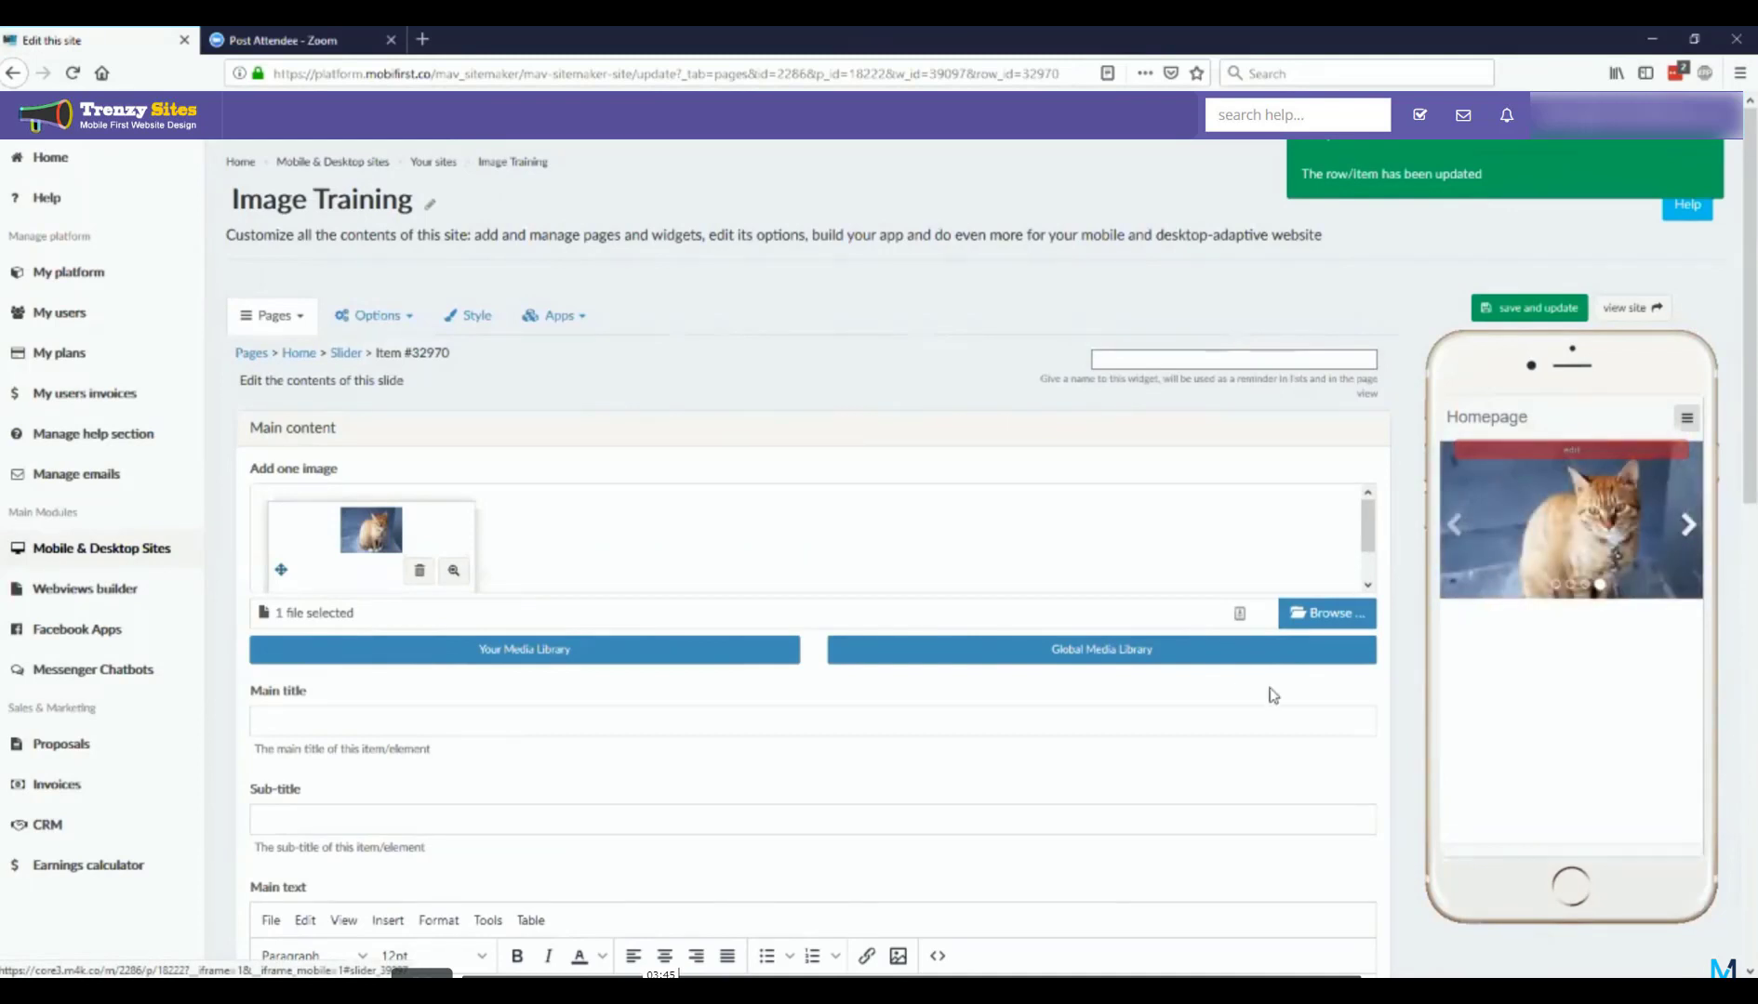
{"action": "scroll", "coordinate": [926, 785], "scroll_direction": "down", "scroll_amount": 10}
{"action": "left_click", "coordinate": [771, 775]}
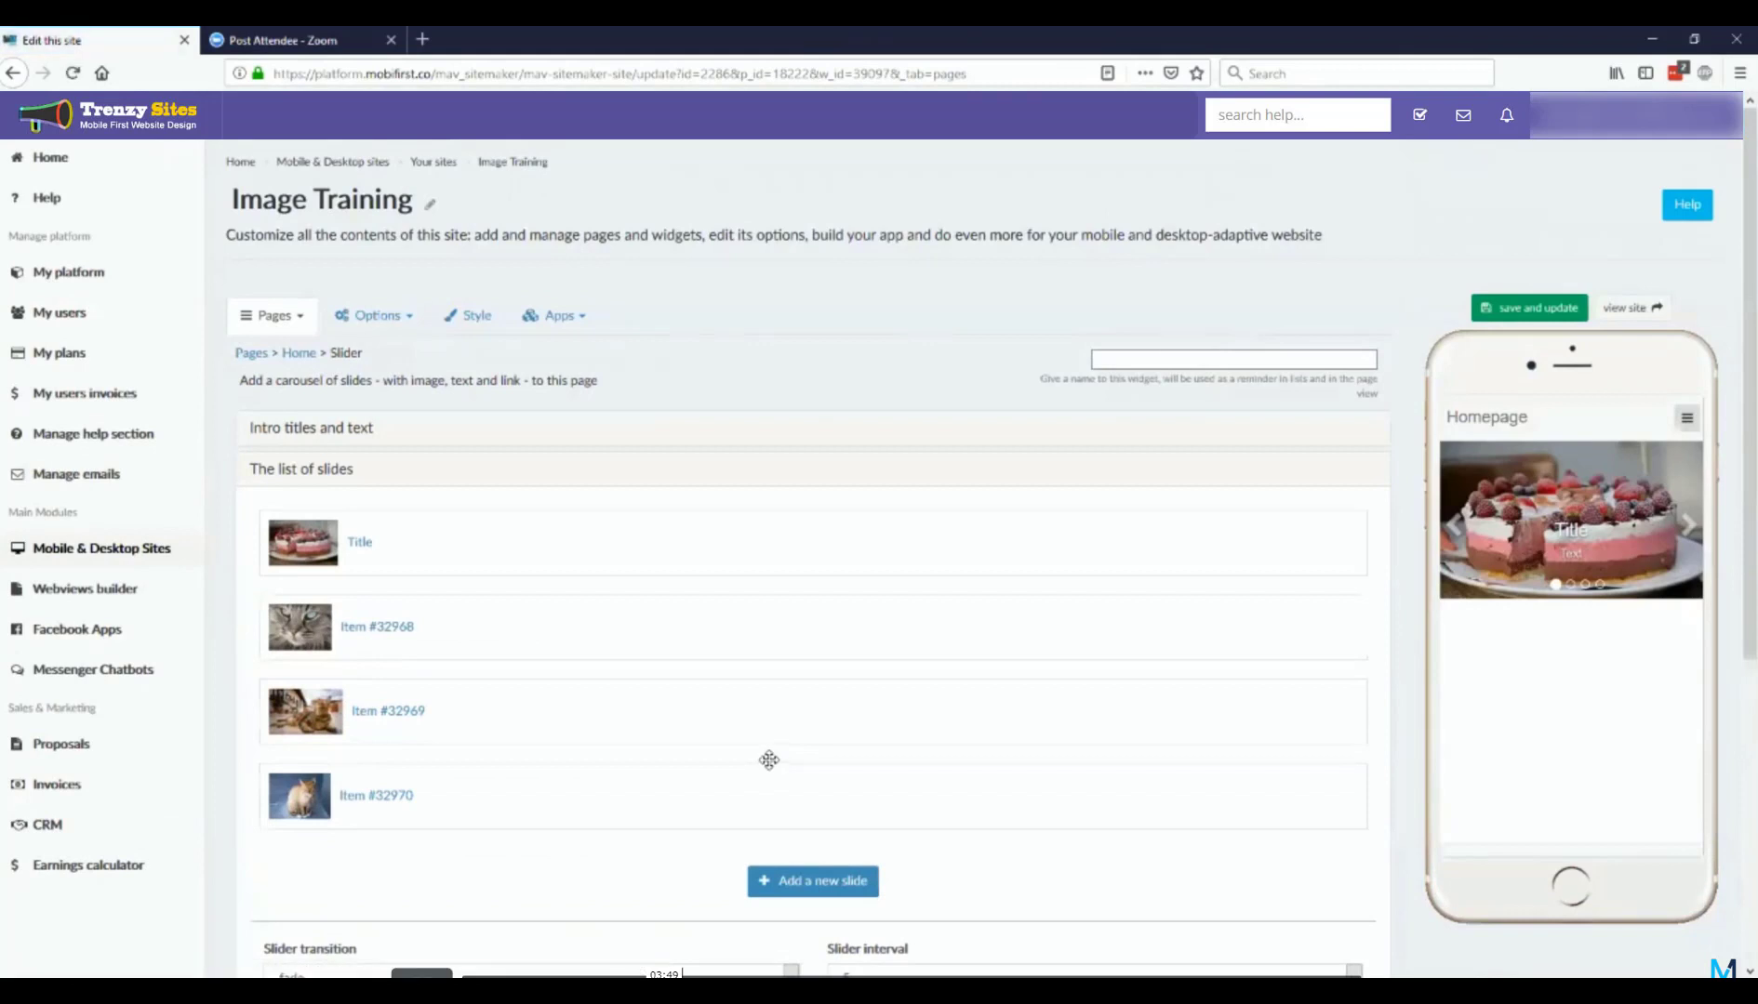
Step: Expand the slider widget's Additional options and its Additional style settings for review
{"action": "scroll", "coordinate": [509, 749], "scroll_direction": "down", "scroll_amount": 4}
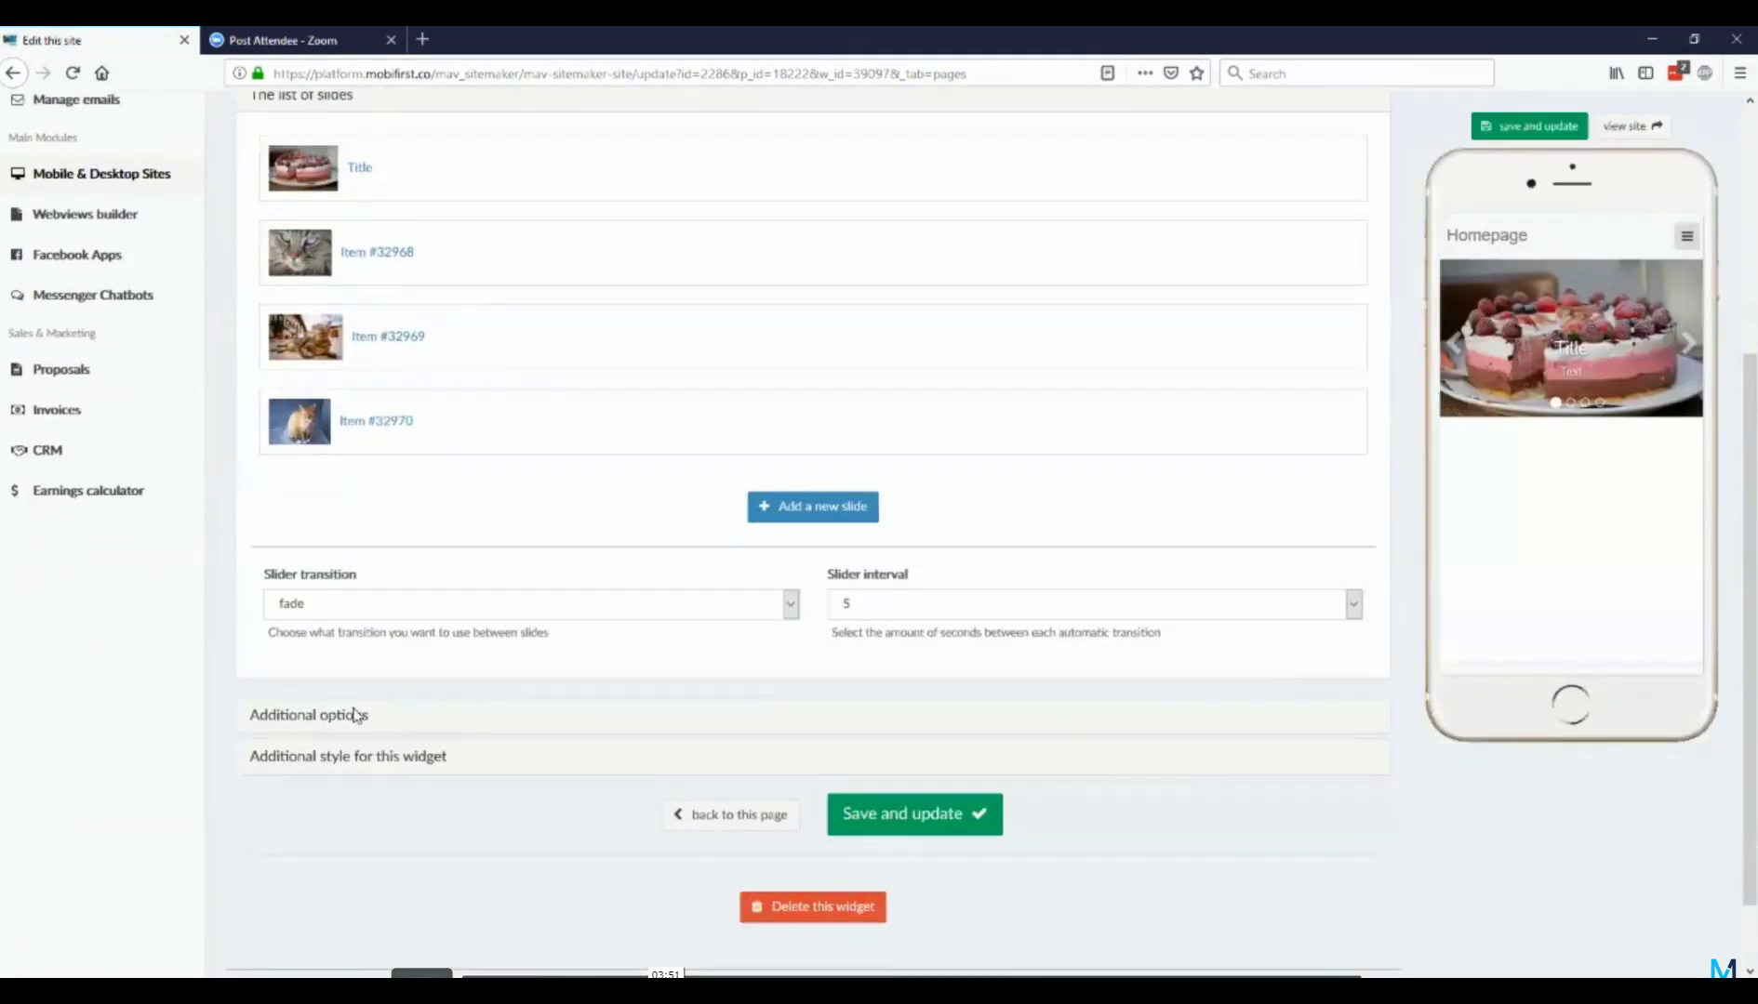
{"action": "left_click", "coordinate": [316, 723]}
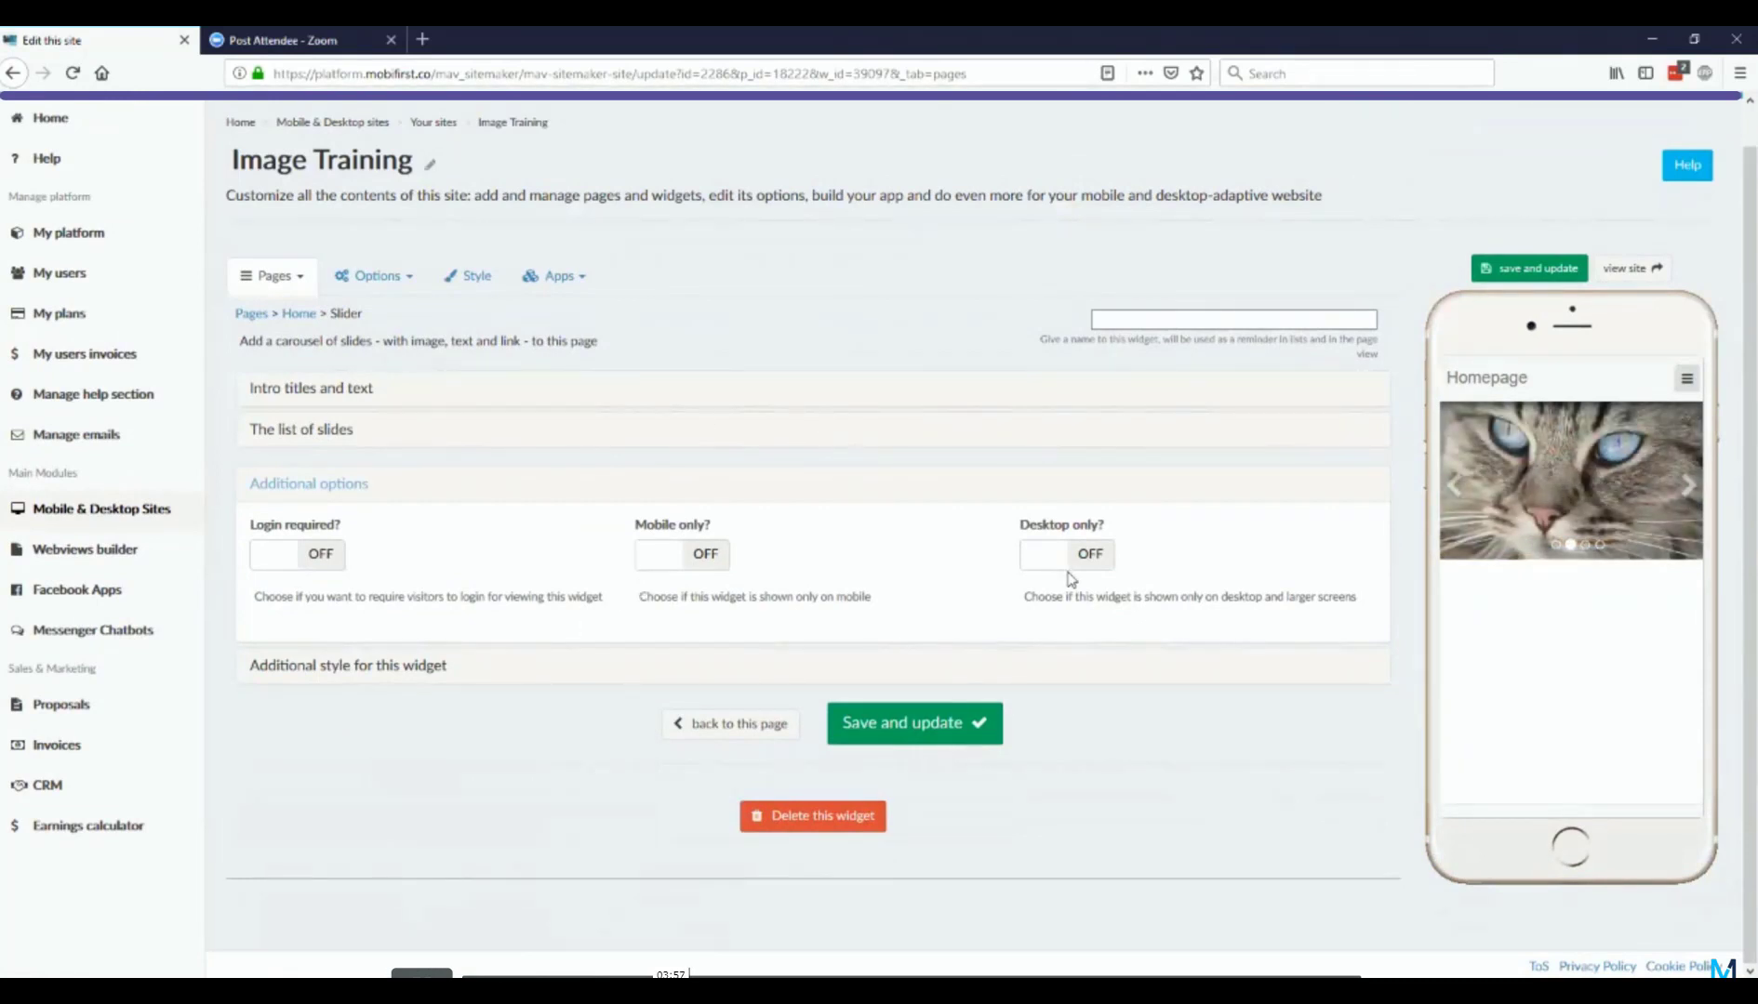
{"action": "left_click", "coordinate": [372, 666]}
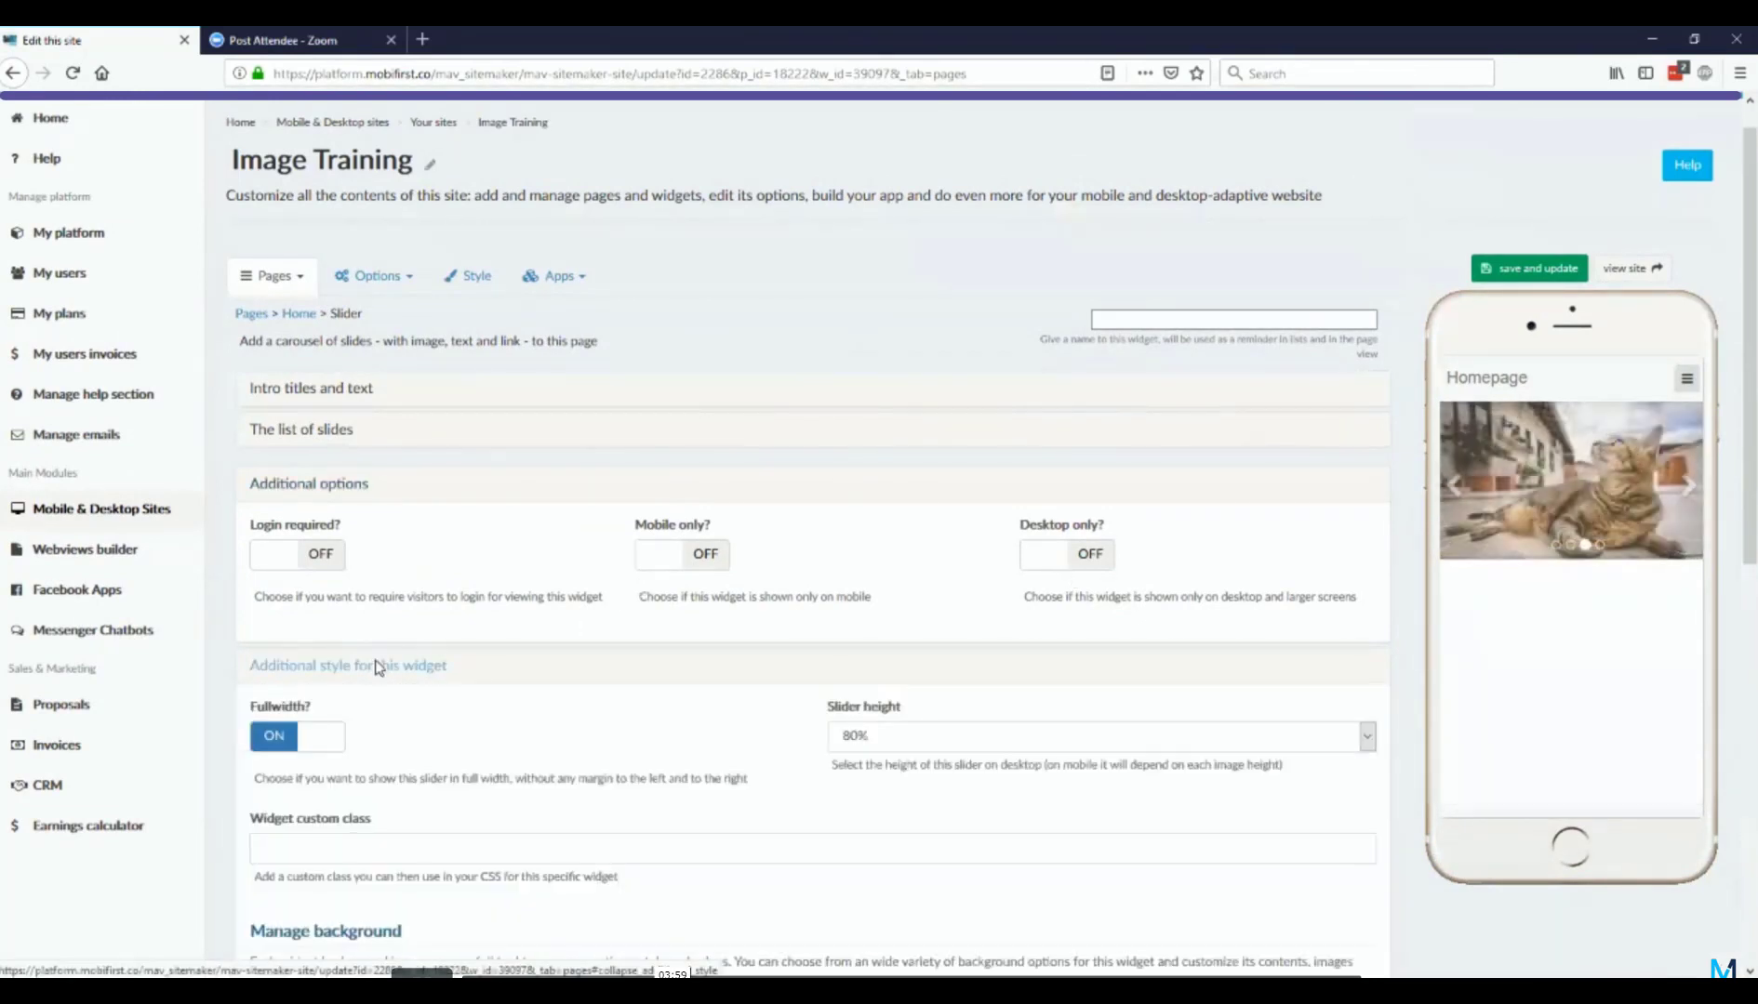
Step: Set the slider widget's background style to solid color with background color #cccccc, and save the widget
{"action": "scroll", "coordinate": [377, 668], "scroll_direction": "down", "scroll_amount": 2}
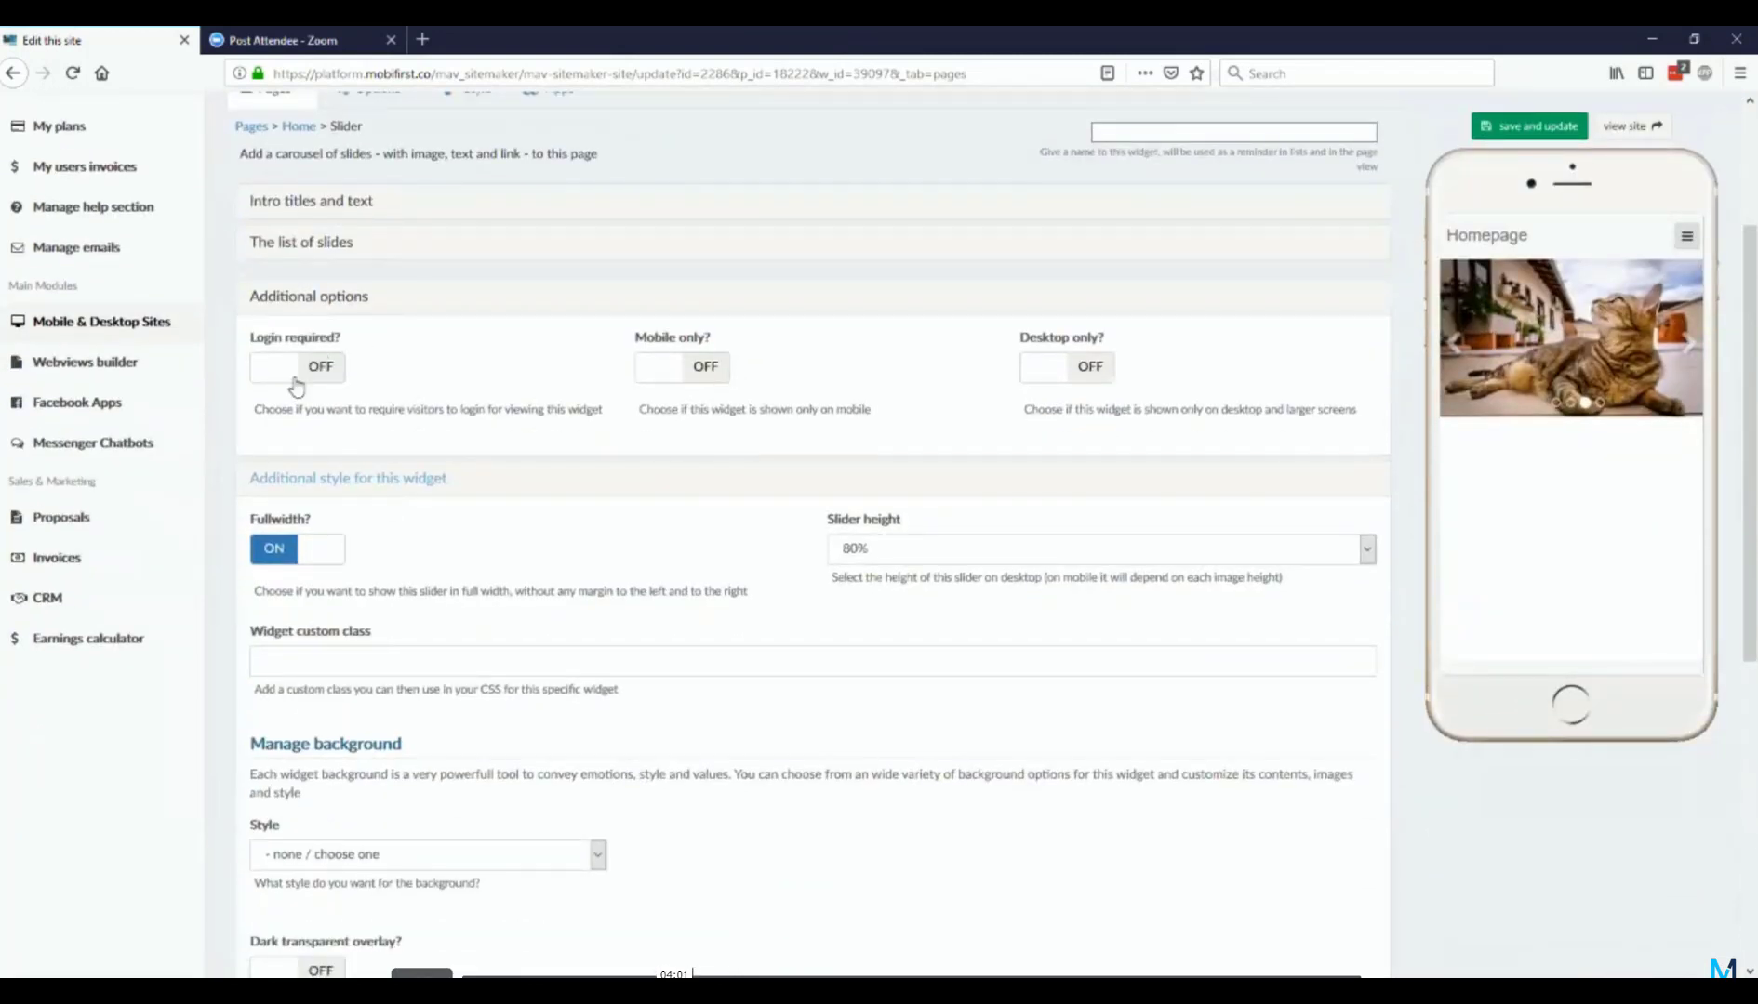
{"action": "scroll", "coordinate": [360, 437], "scroll_direction": "down", "scroll_amount": 3}
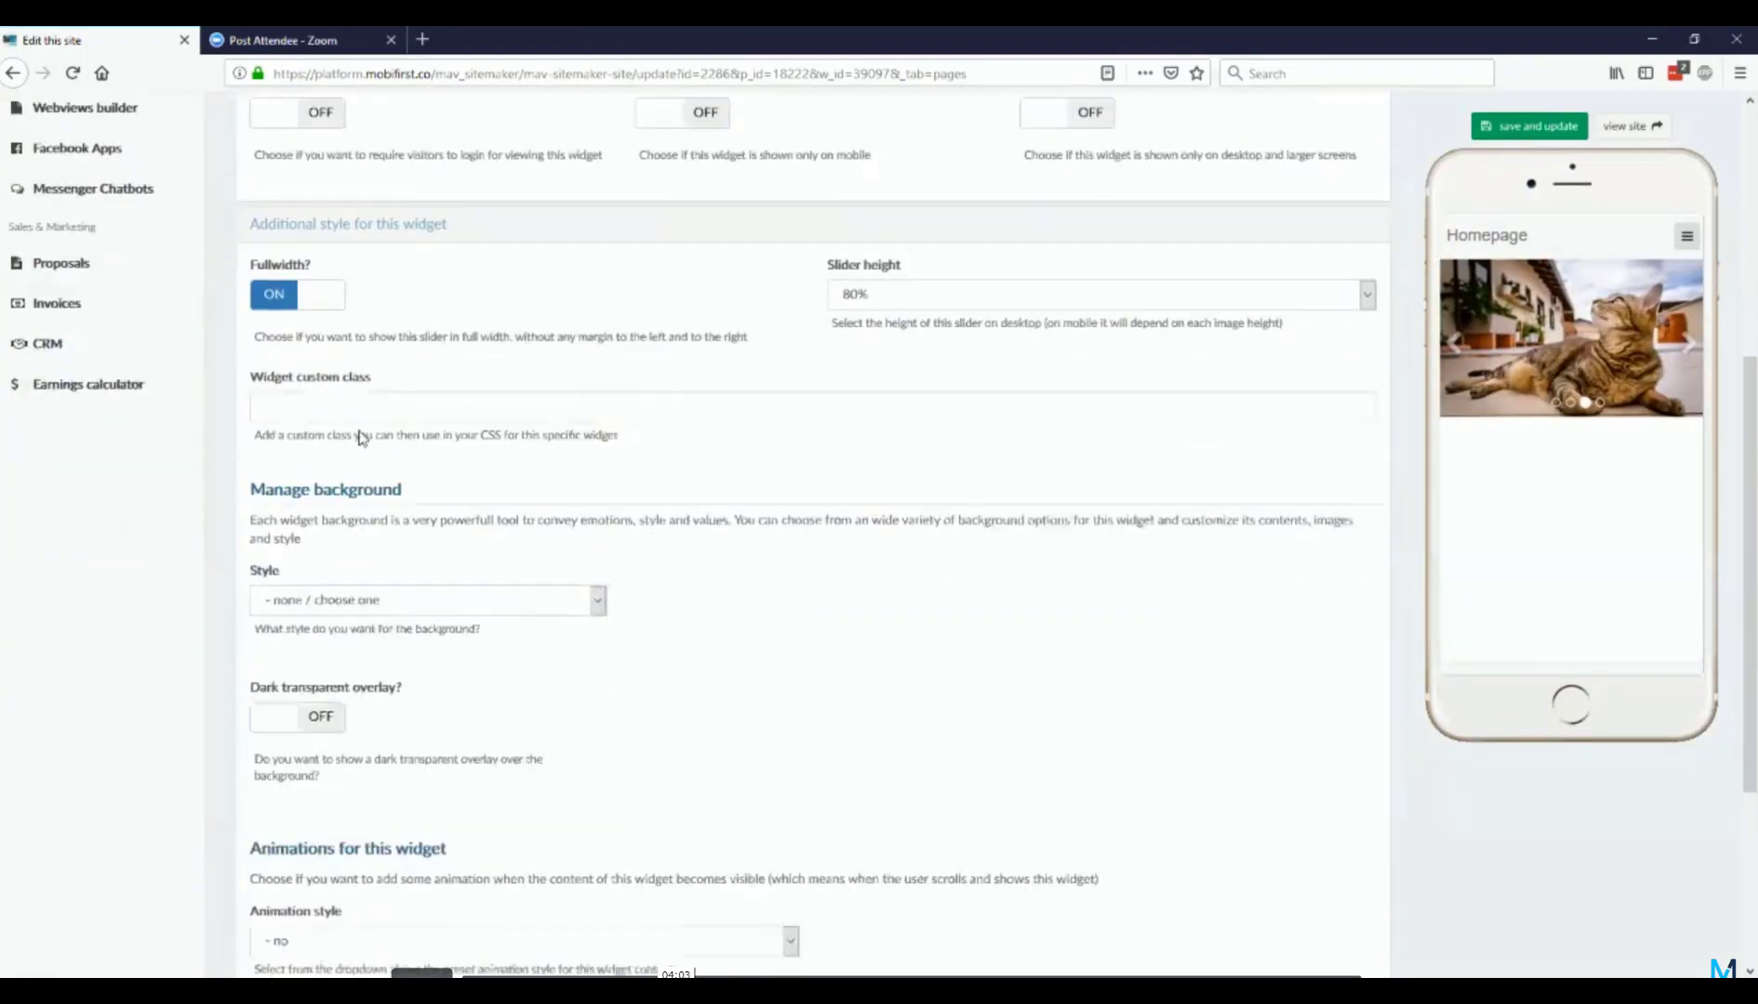
{"action": "scroll", "coordinate": [381, 465], "scroll_direction": "down", "scroll_amount": 2}
{"action": "left_click", "coordinate": [528, 482]}
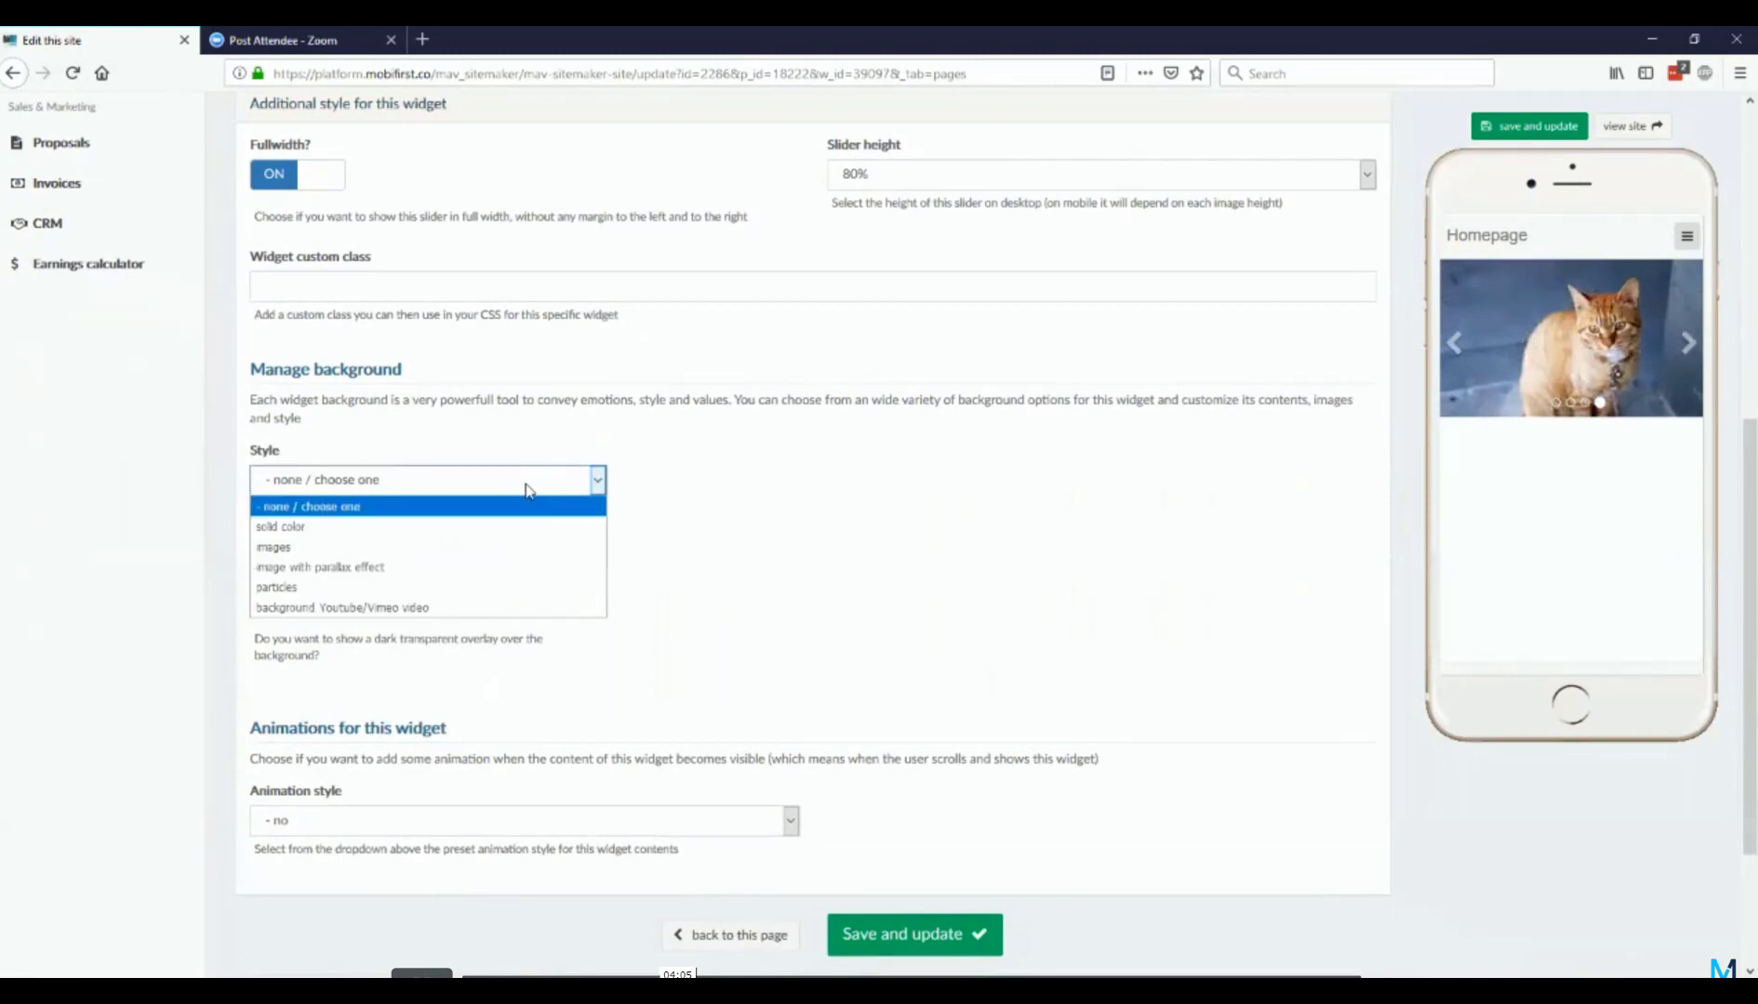
{"action": "left_click", "coordinate": [484, 527]}
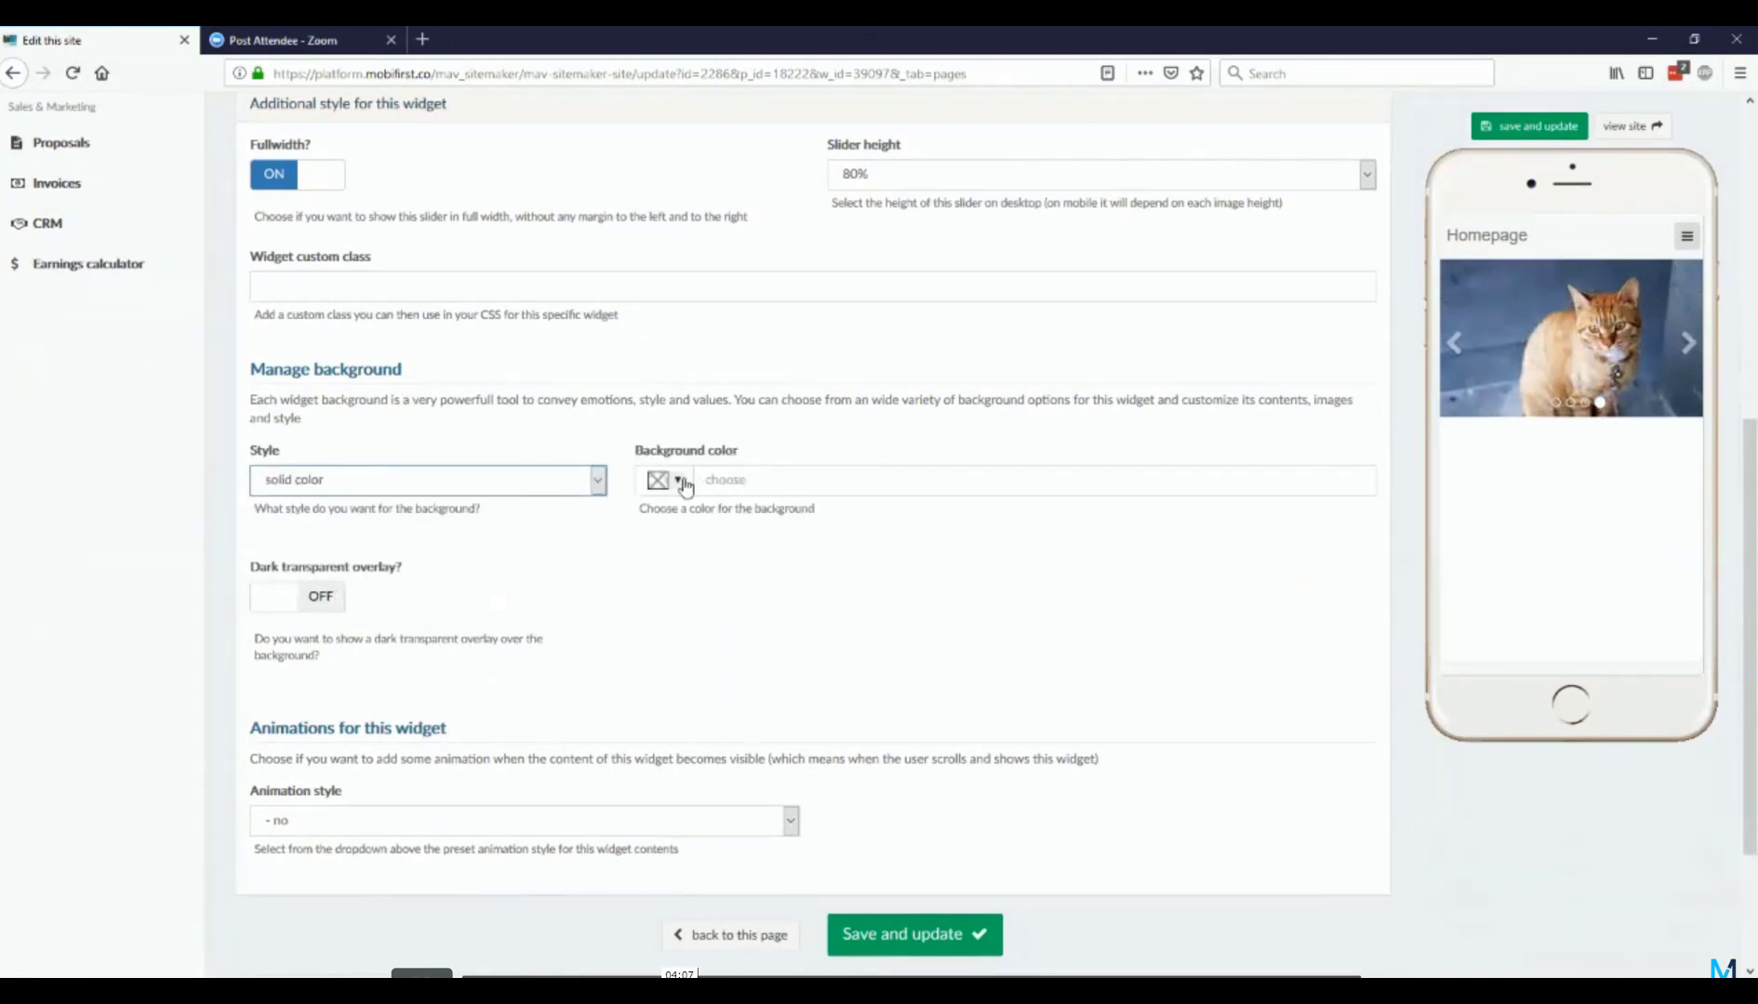
{"action": "left_click", "coordinate": [679, 481]}
{"action": "left_click", "coordinate": [722, 511]}
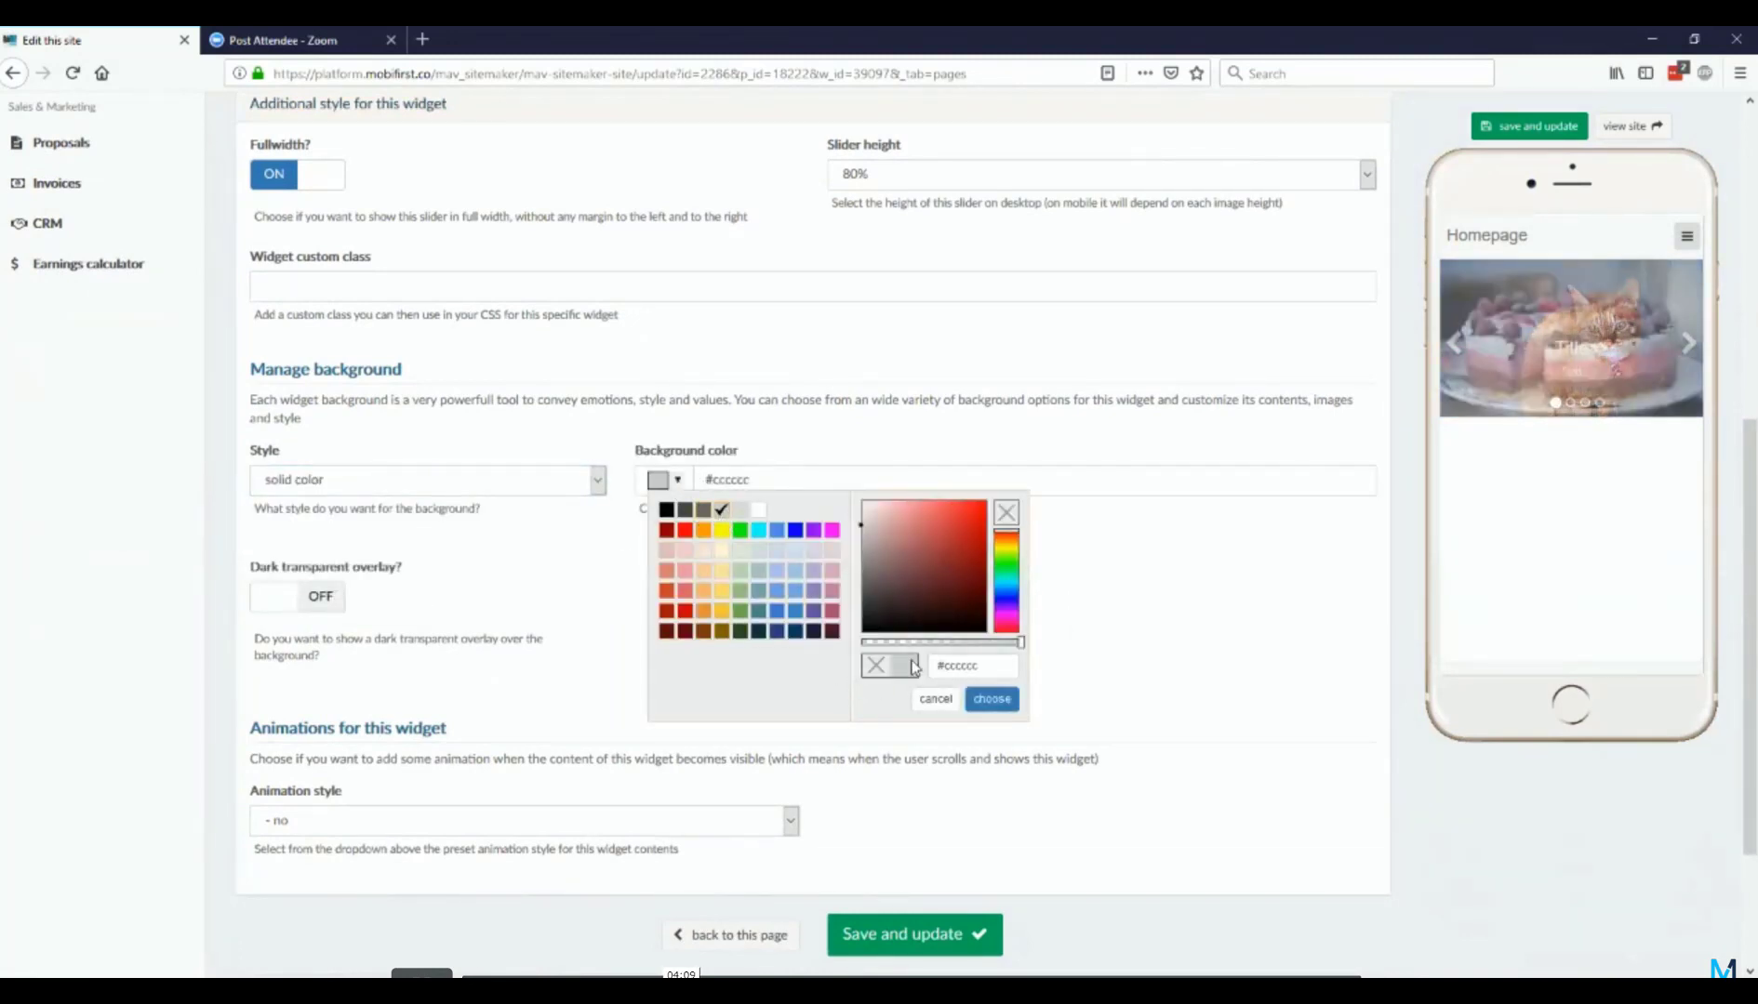
{"action": "left_click", "coordinate": [991, 699]}
{"action": "left_click", "coordinate": [941, 937]}
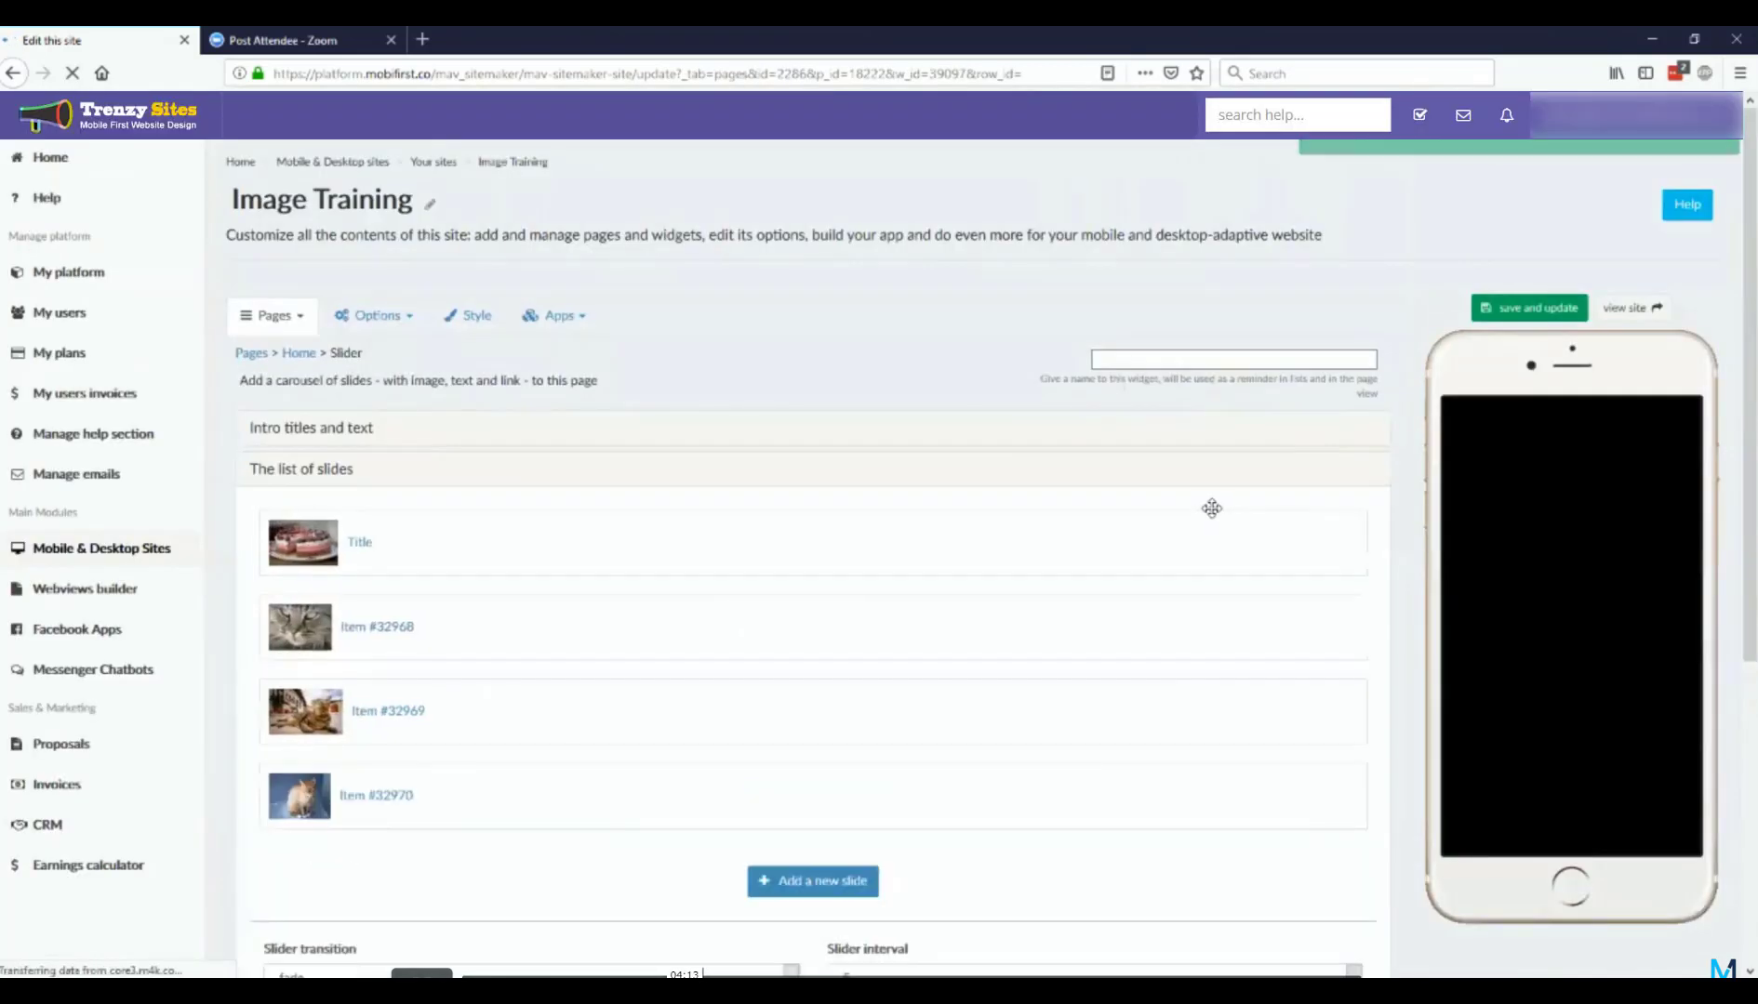
Step: Review the saved slider's slide list, transition settings, and additional style settings, including the background and animation style options
{"action": "scroll", "coordinate": [1371, 500], "scroll_direction": "down", "scroll_amount": 5}
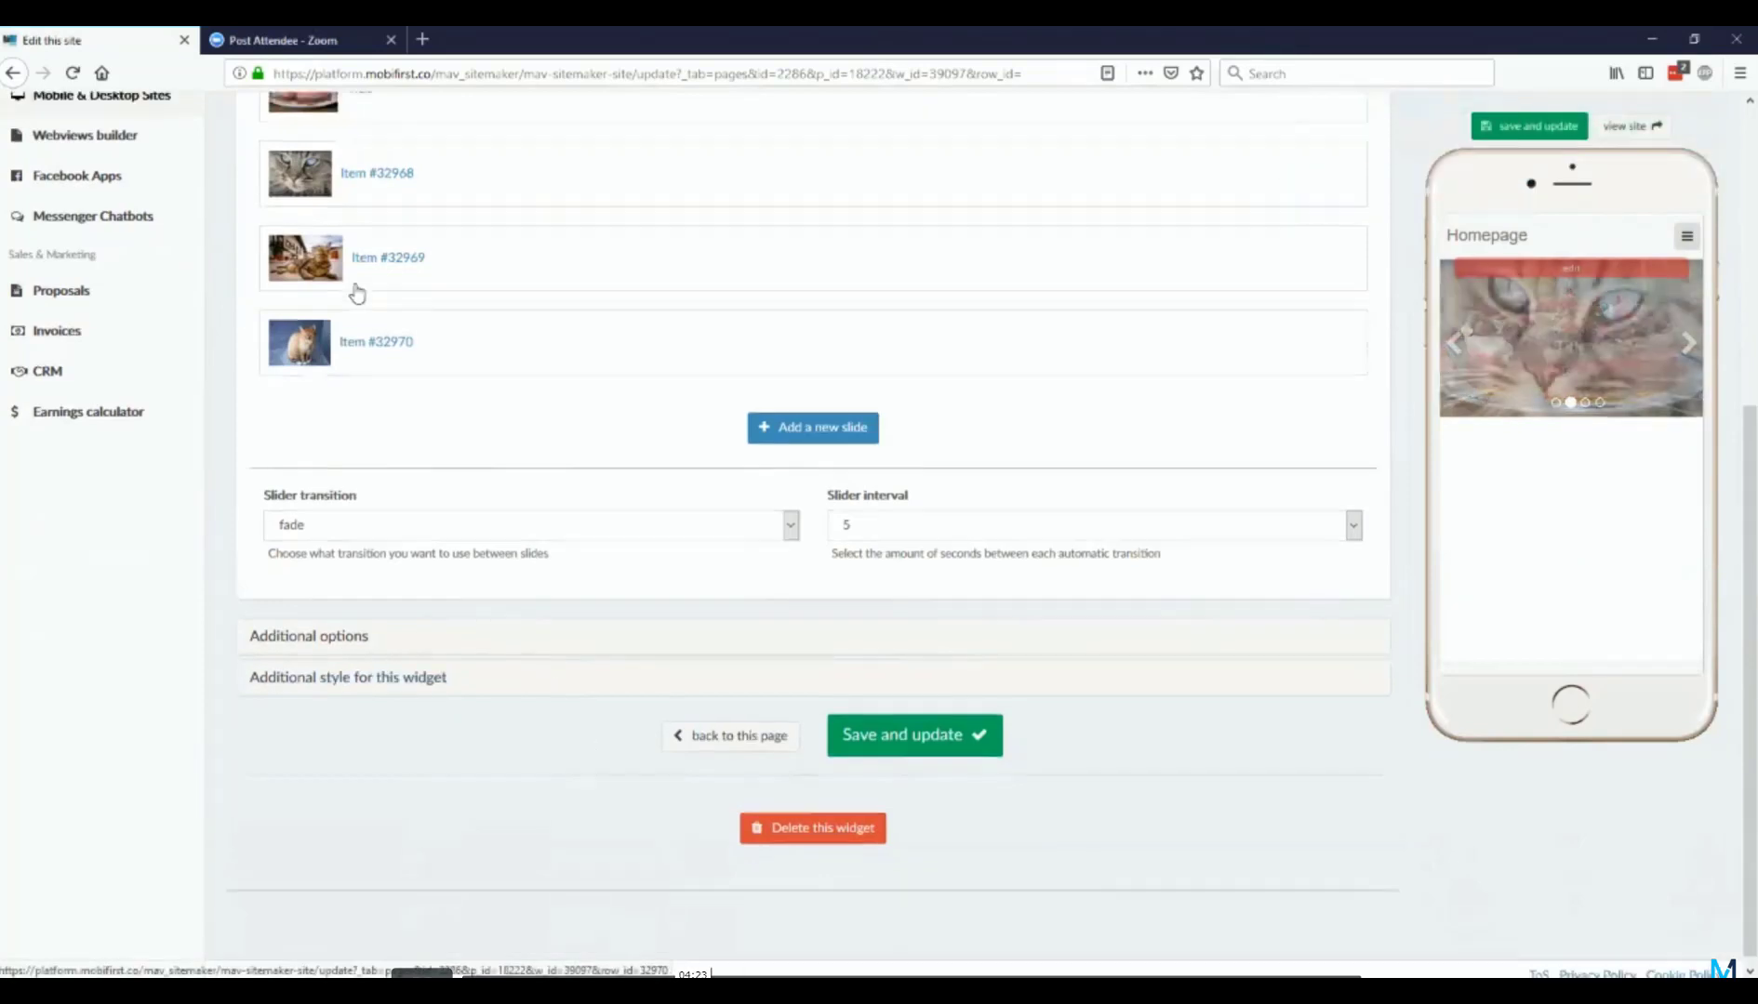
{"action": "scroll", "coordinate": [353, 290], "scroll_direction": "up", "scroll_amount": 3}
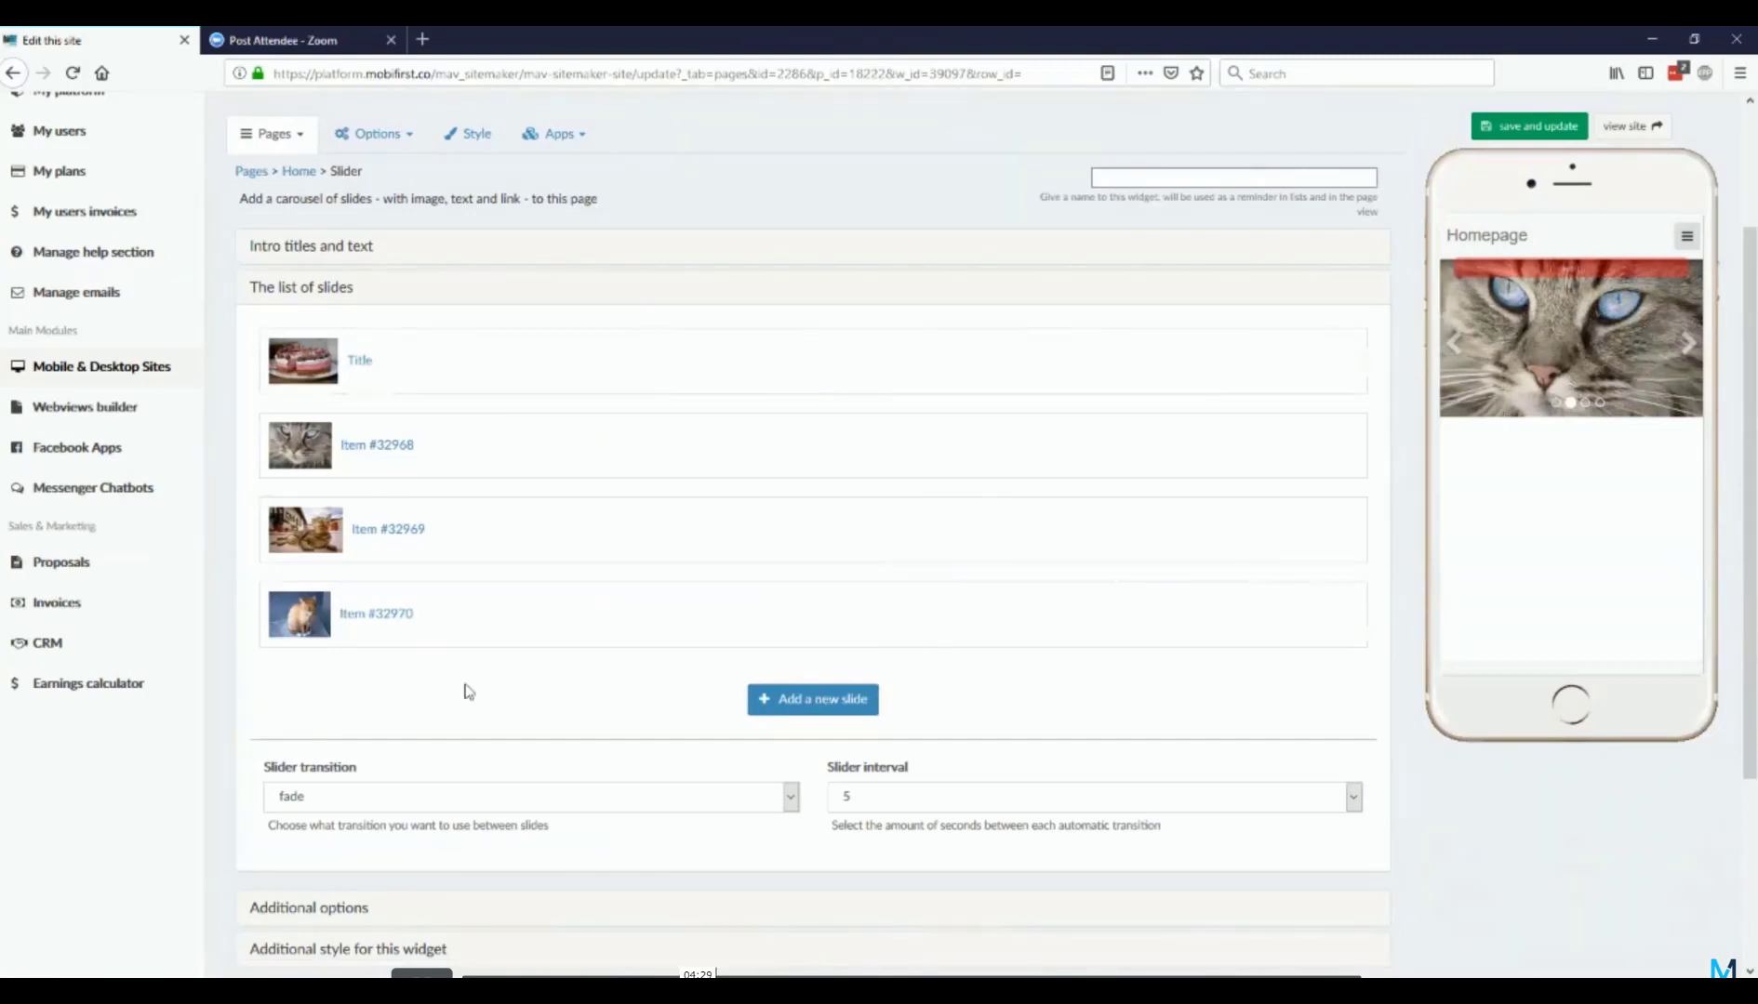
{"action": "scroll", "coordinate": [457, 686], "scroll_direction": "down", "scroll_amount": 3}
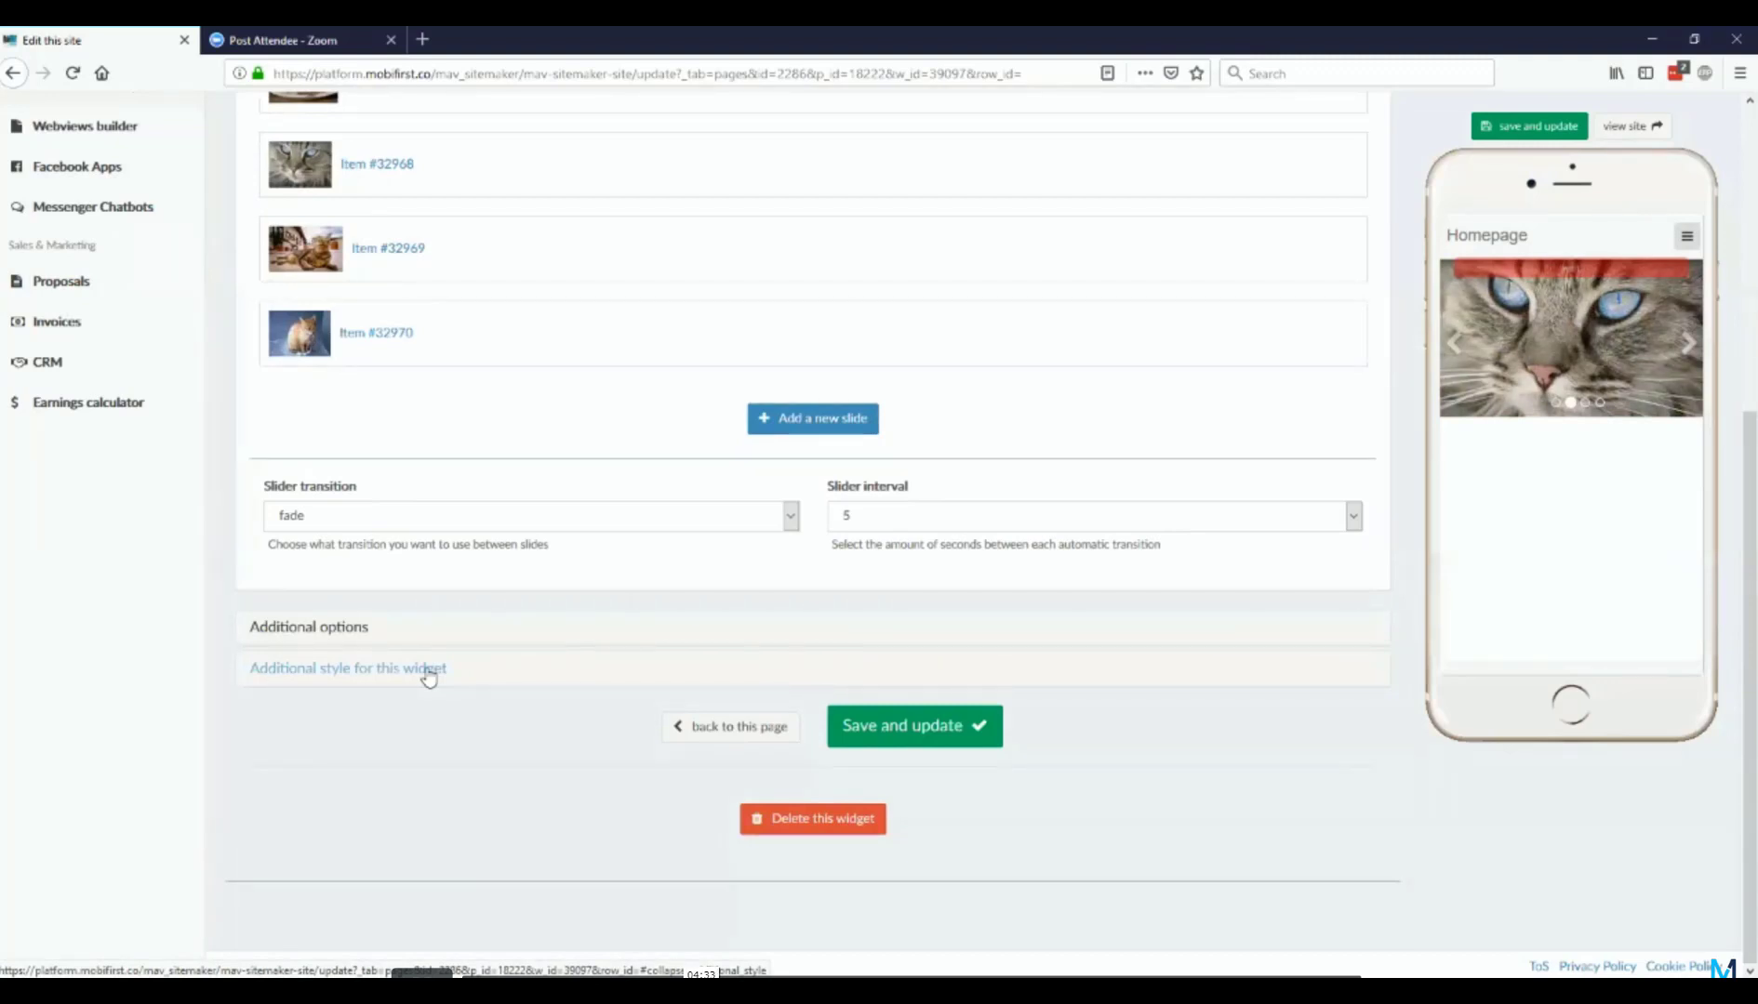
{"action": "left_click", "coordinate": [430, 672]}
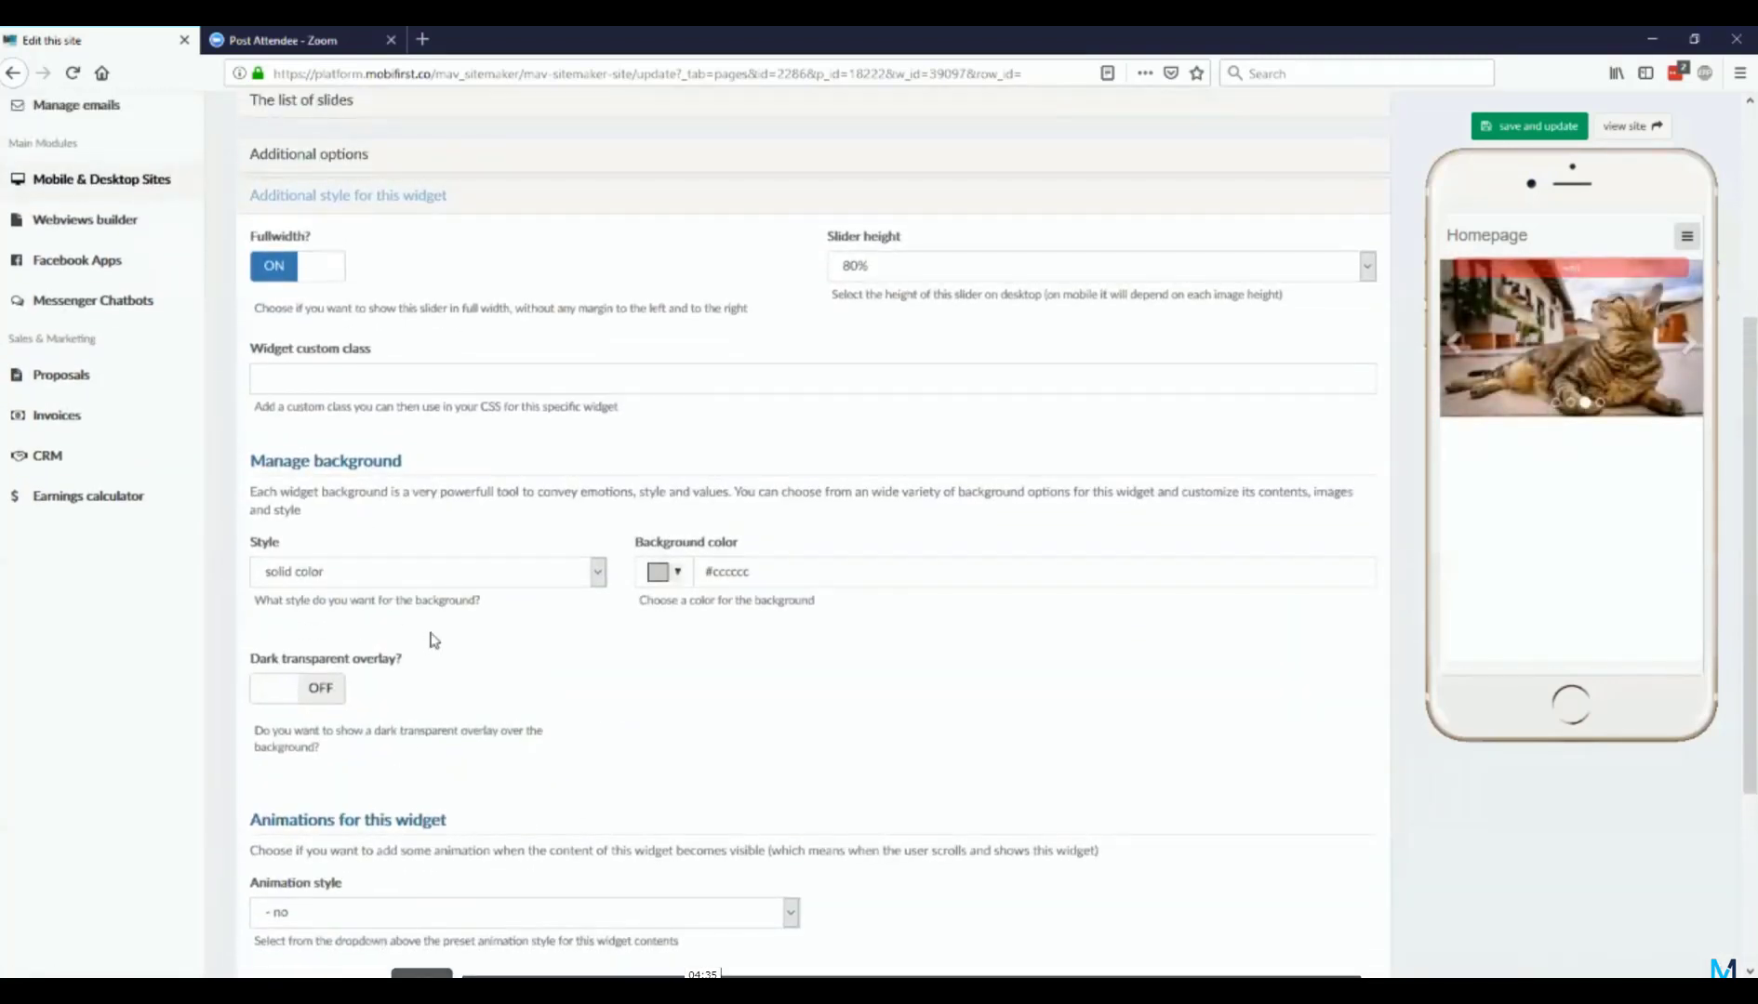
{"action": "scroll", "coordinate": [429, 640], "scroll_direction": "down", "scroll_amount": 3}
{"action": "left_click", "coordinate": [430, 640]}
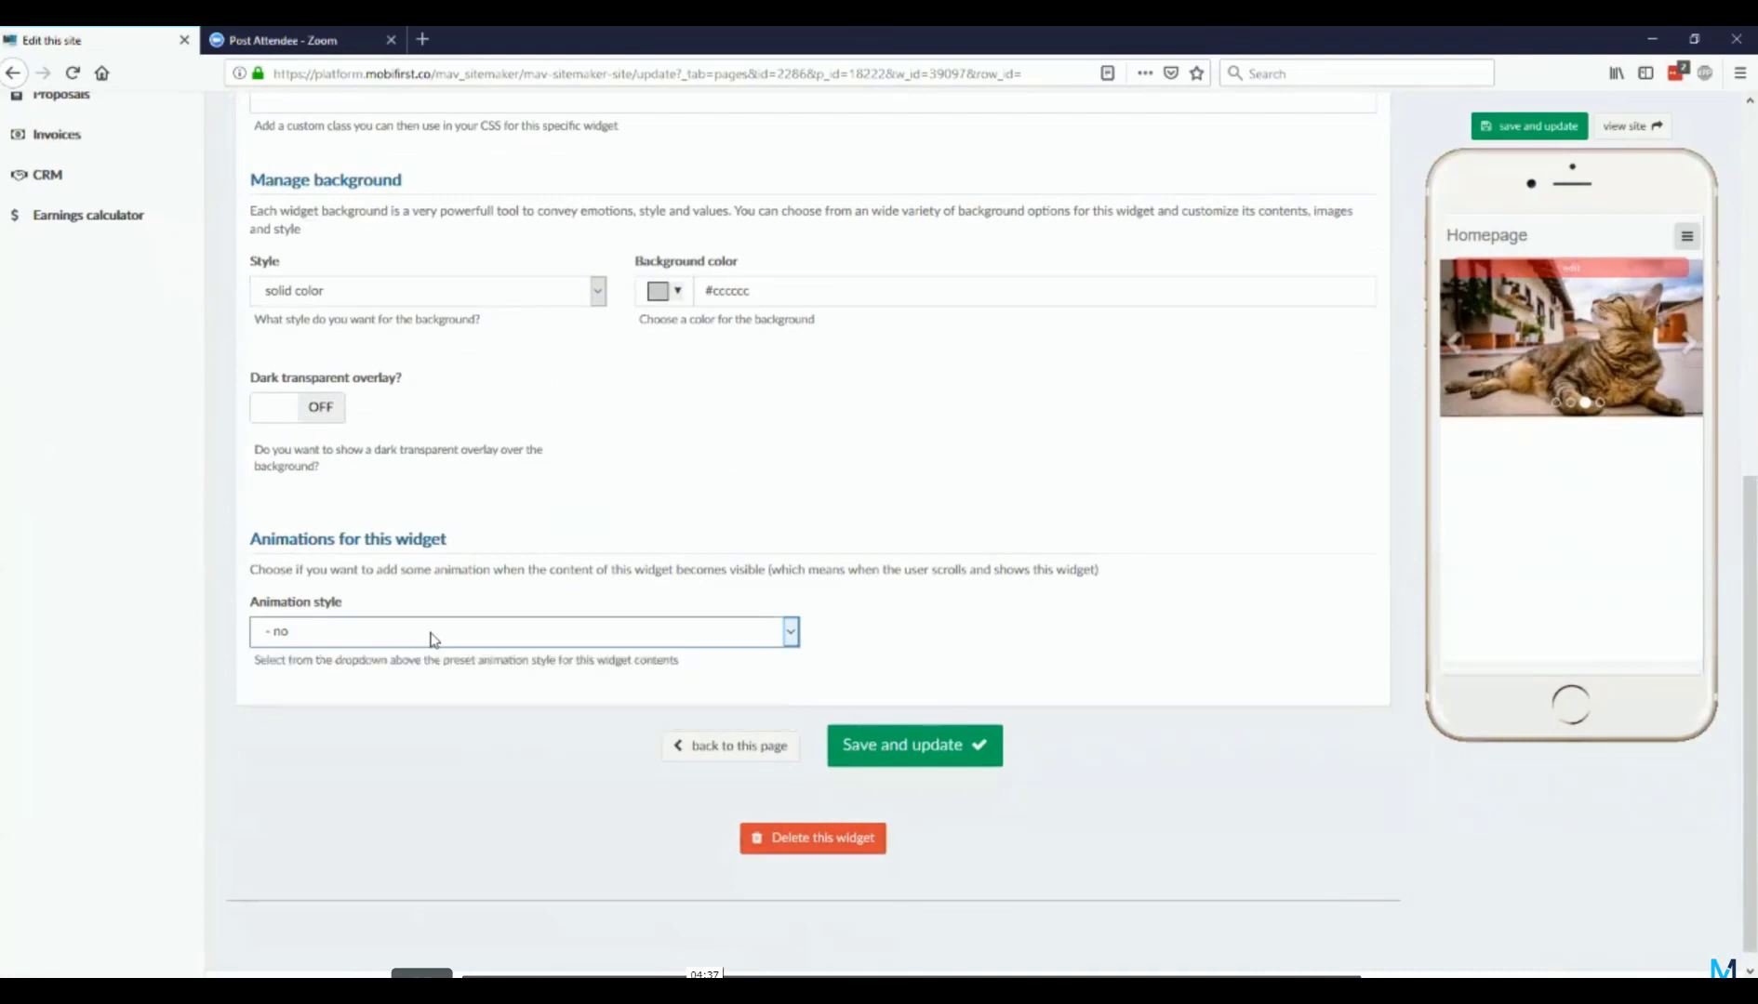
{"action": "scroll", "coordinate": [432, 640], "scroll_direction": "up", "scroll_amount": 7}
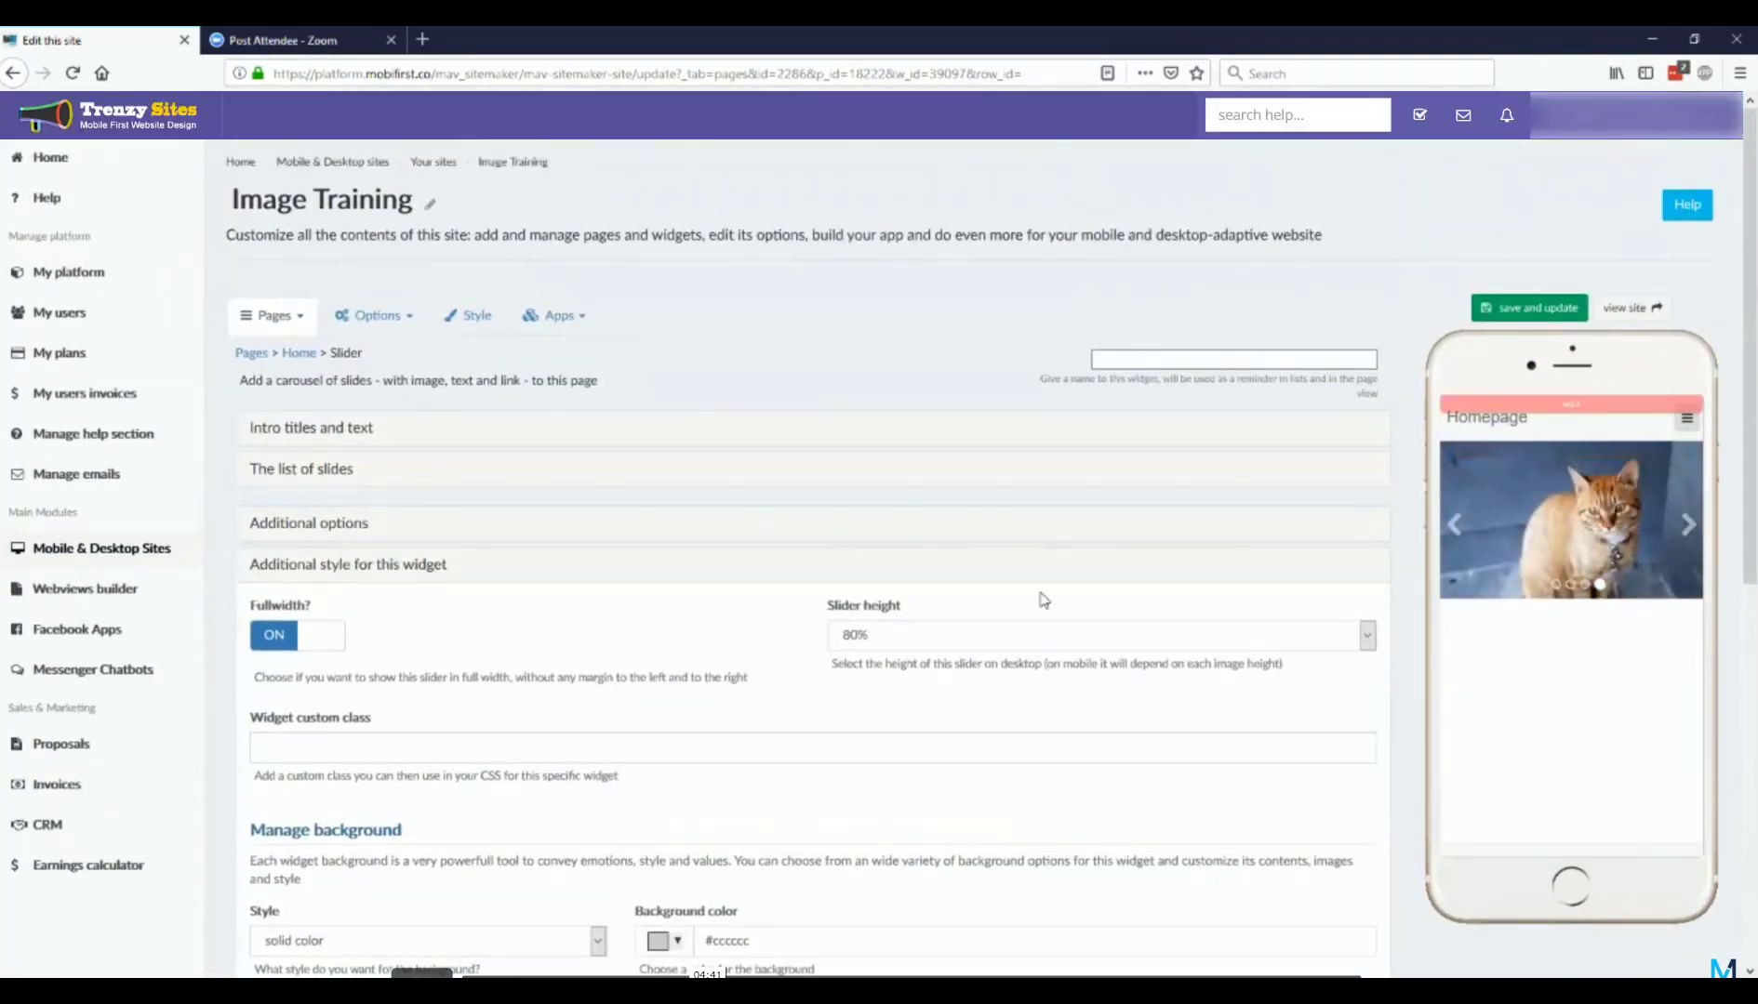
Step: Return to the Home page's settings and look over its widget list, header fields and visibility and SEO sections
{"action": "scroll", "coordinate": [466, 318], "scroll_direction": "down", "scroll_amount": 3}
{"action": "scroll", "coordinate": [467, 318], "scroll_direction": "down", "scroll_amount": 3}
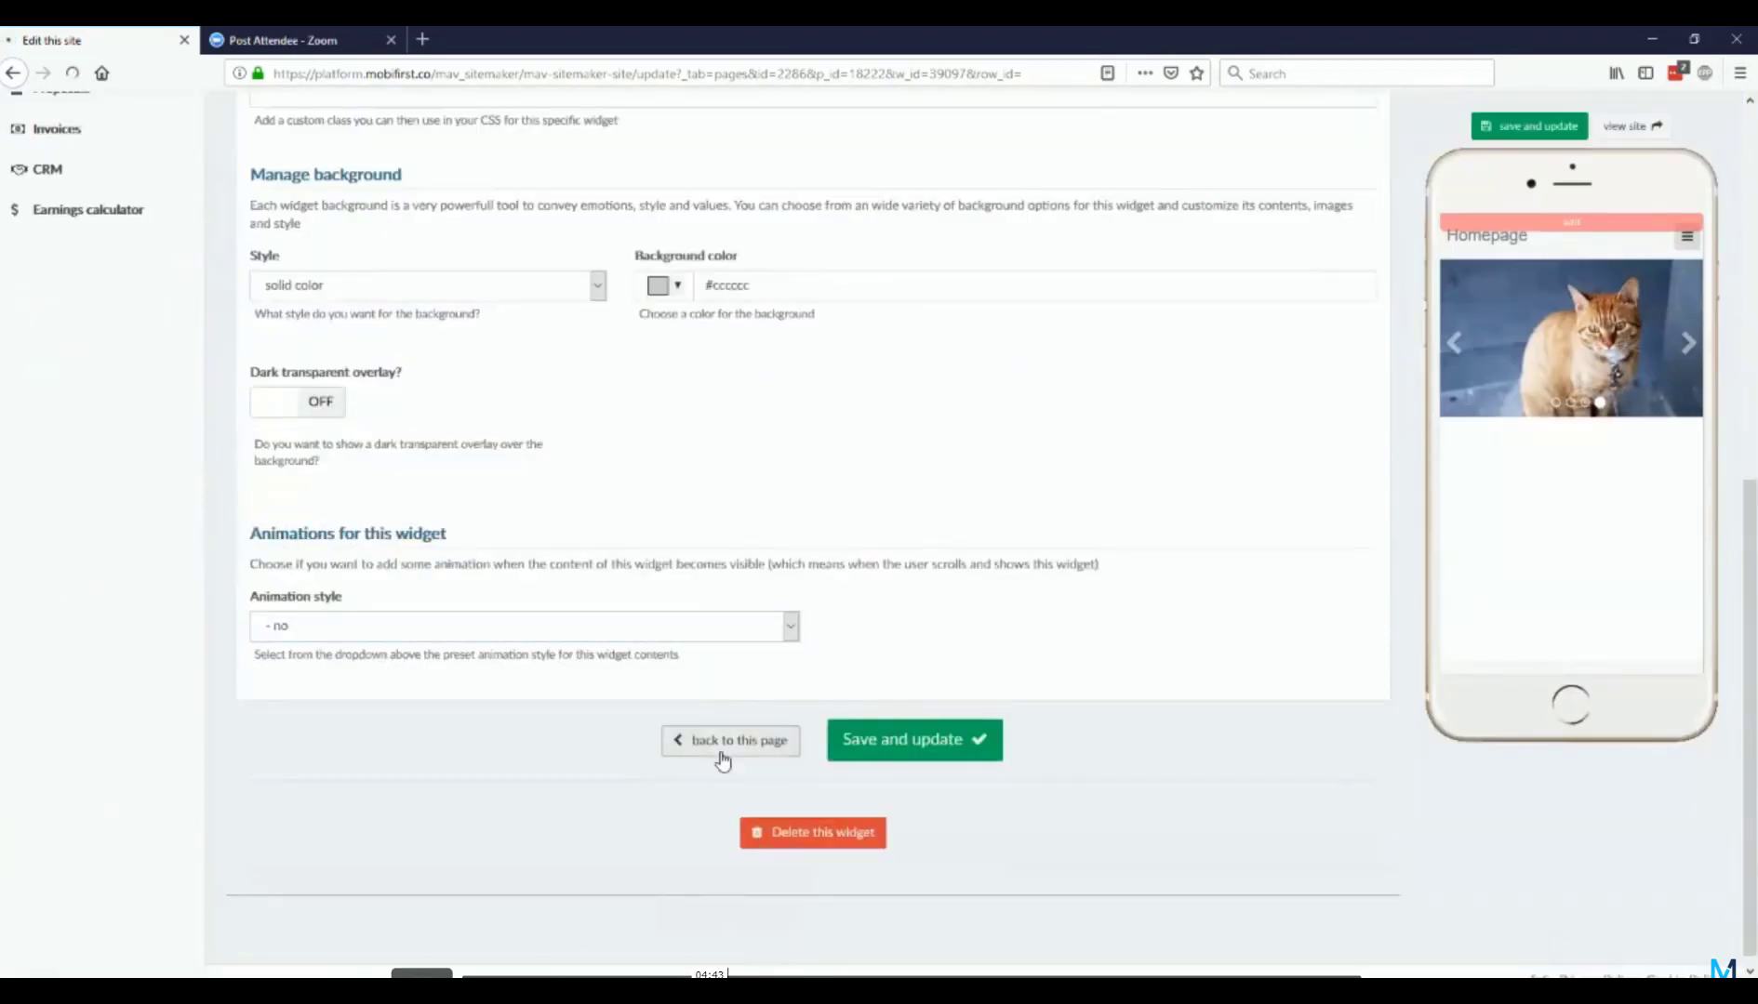
{"action": "left_click", "coordinate": [728, 738]}
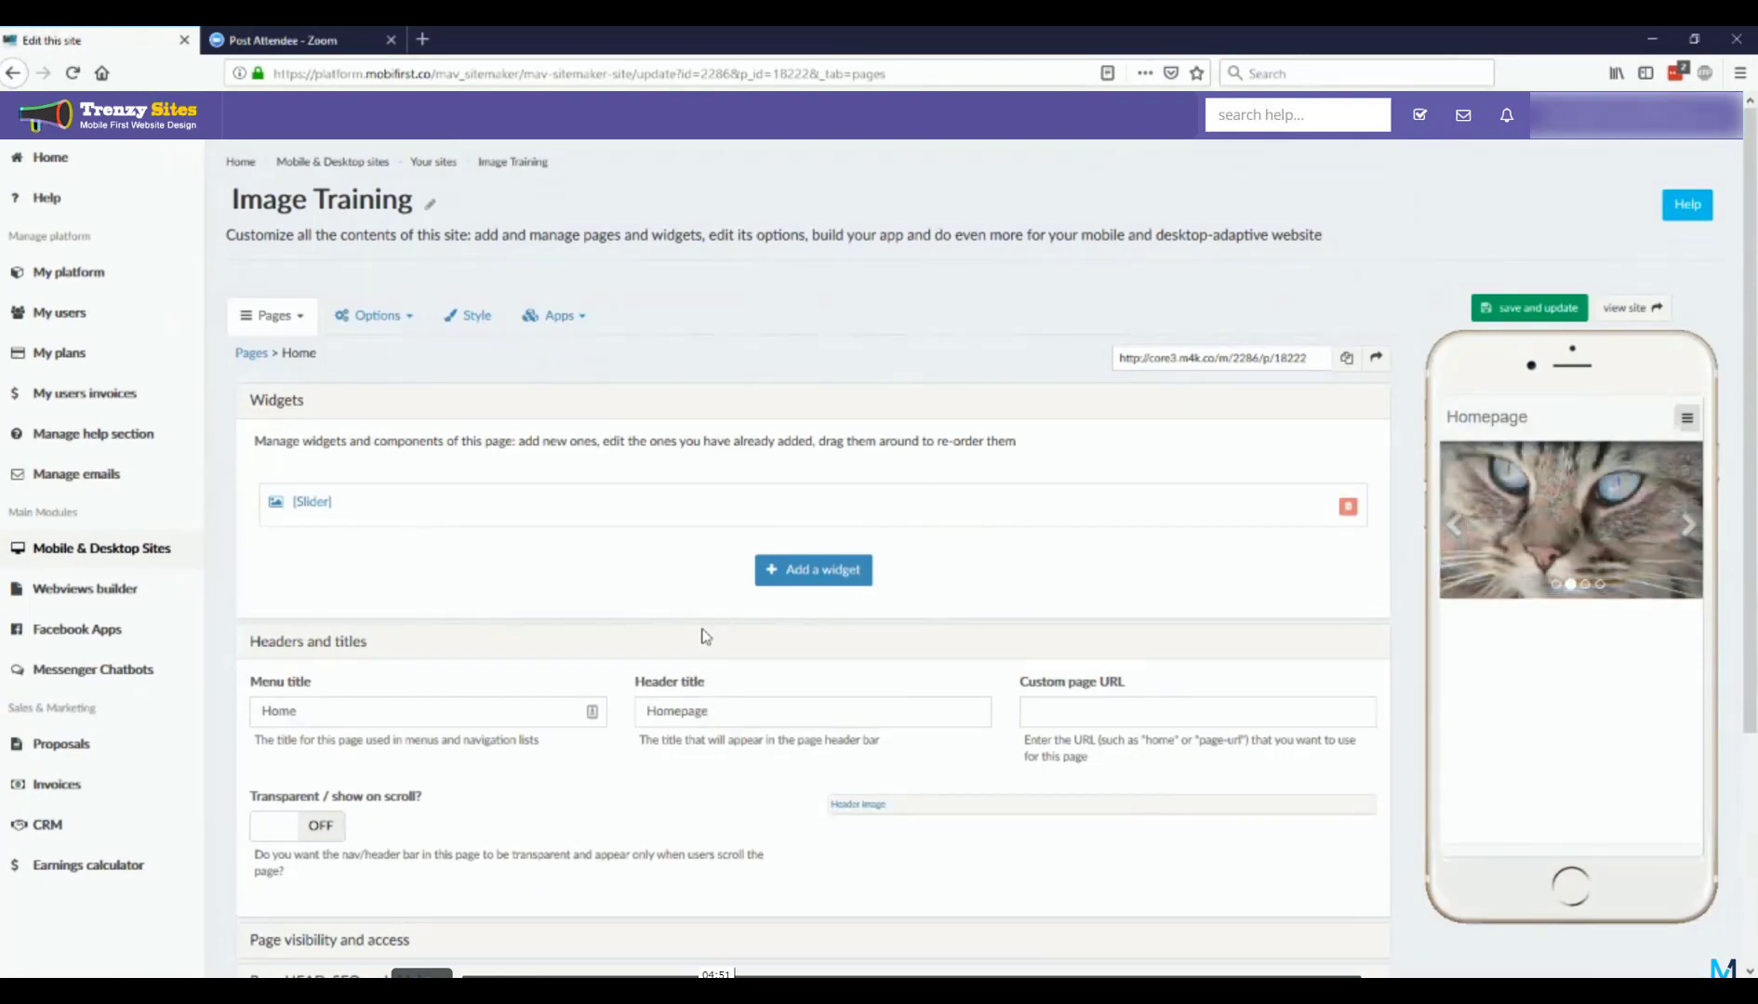
{"action": "scroll", "coordinate": [704, 635], "scroll_direction": "down", "scroll_amount": 3}
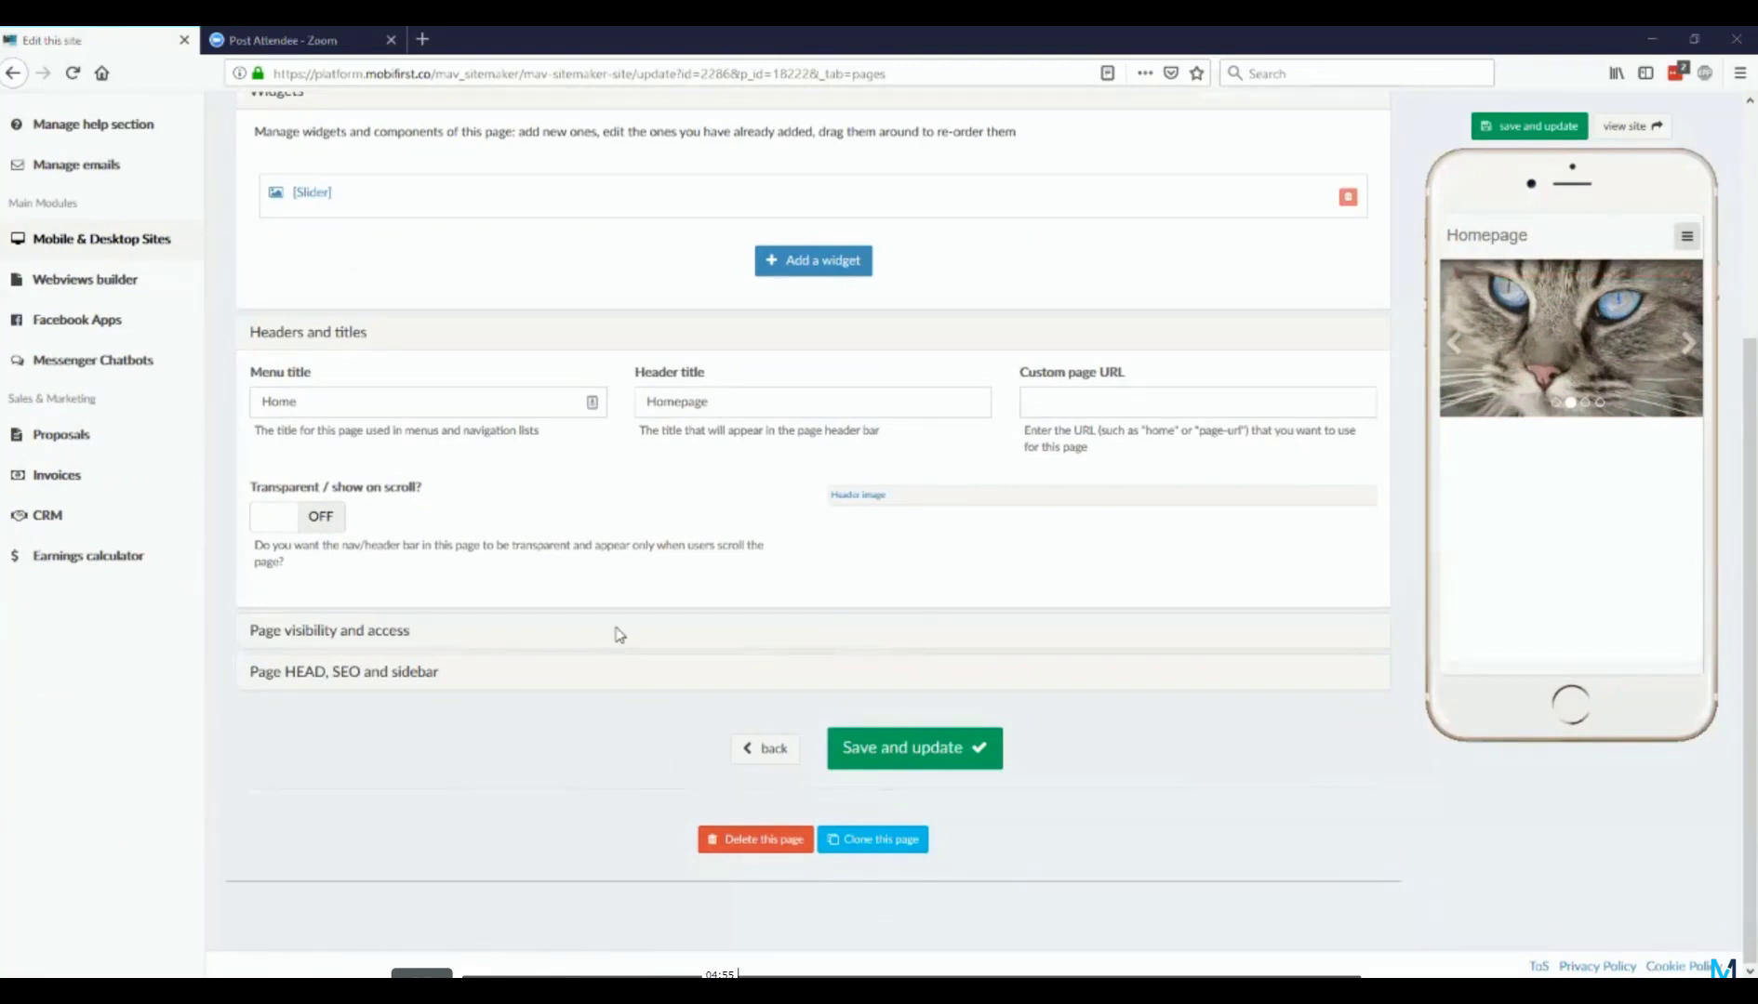
{"action": "scroll", "coordinate": [616, 631], "scroll_direction": "up", "scroll_amount": 3}
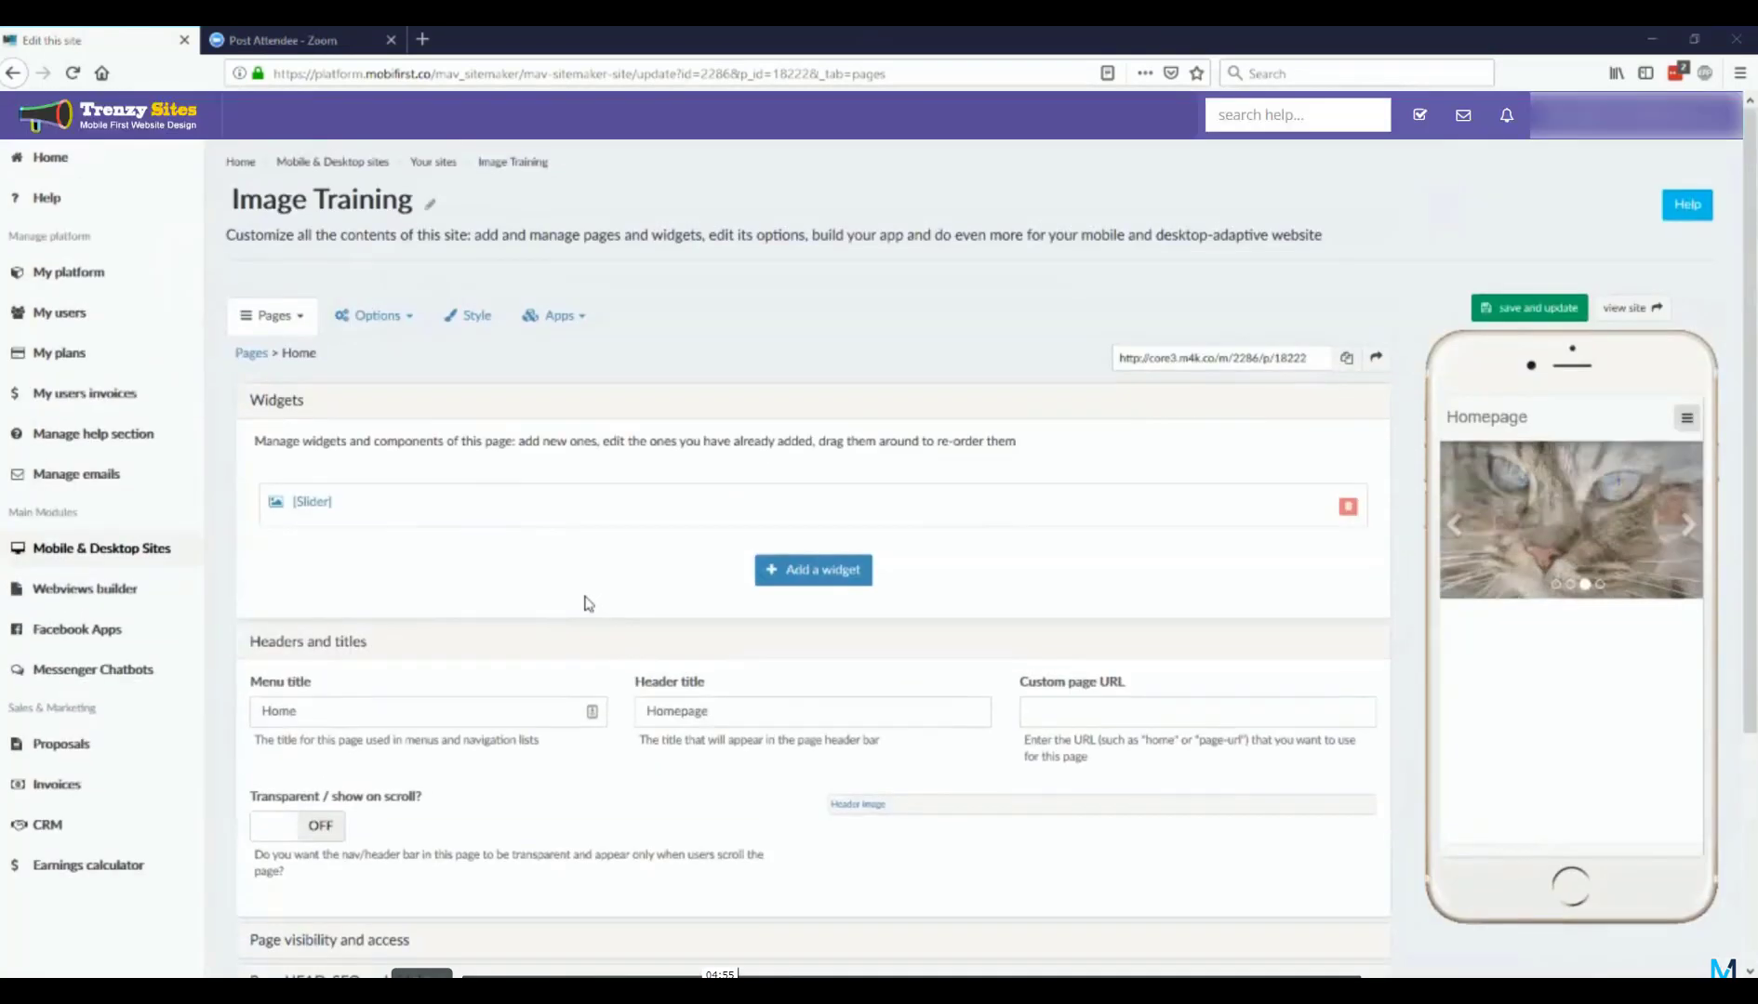
Step: Delete the close-up gray cat slide from the Home page's slider and check the remaining slides in the phone preview
{"action": "left_click", "coordinate": [319, 506]}
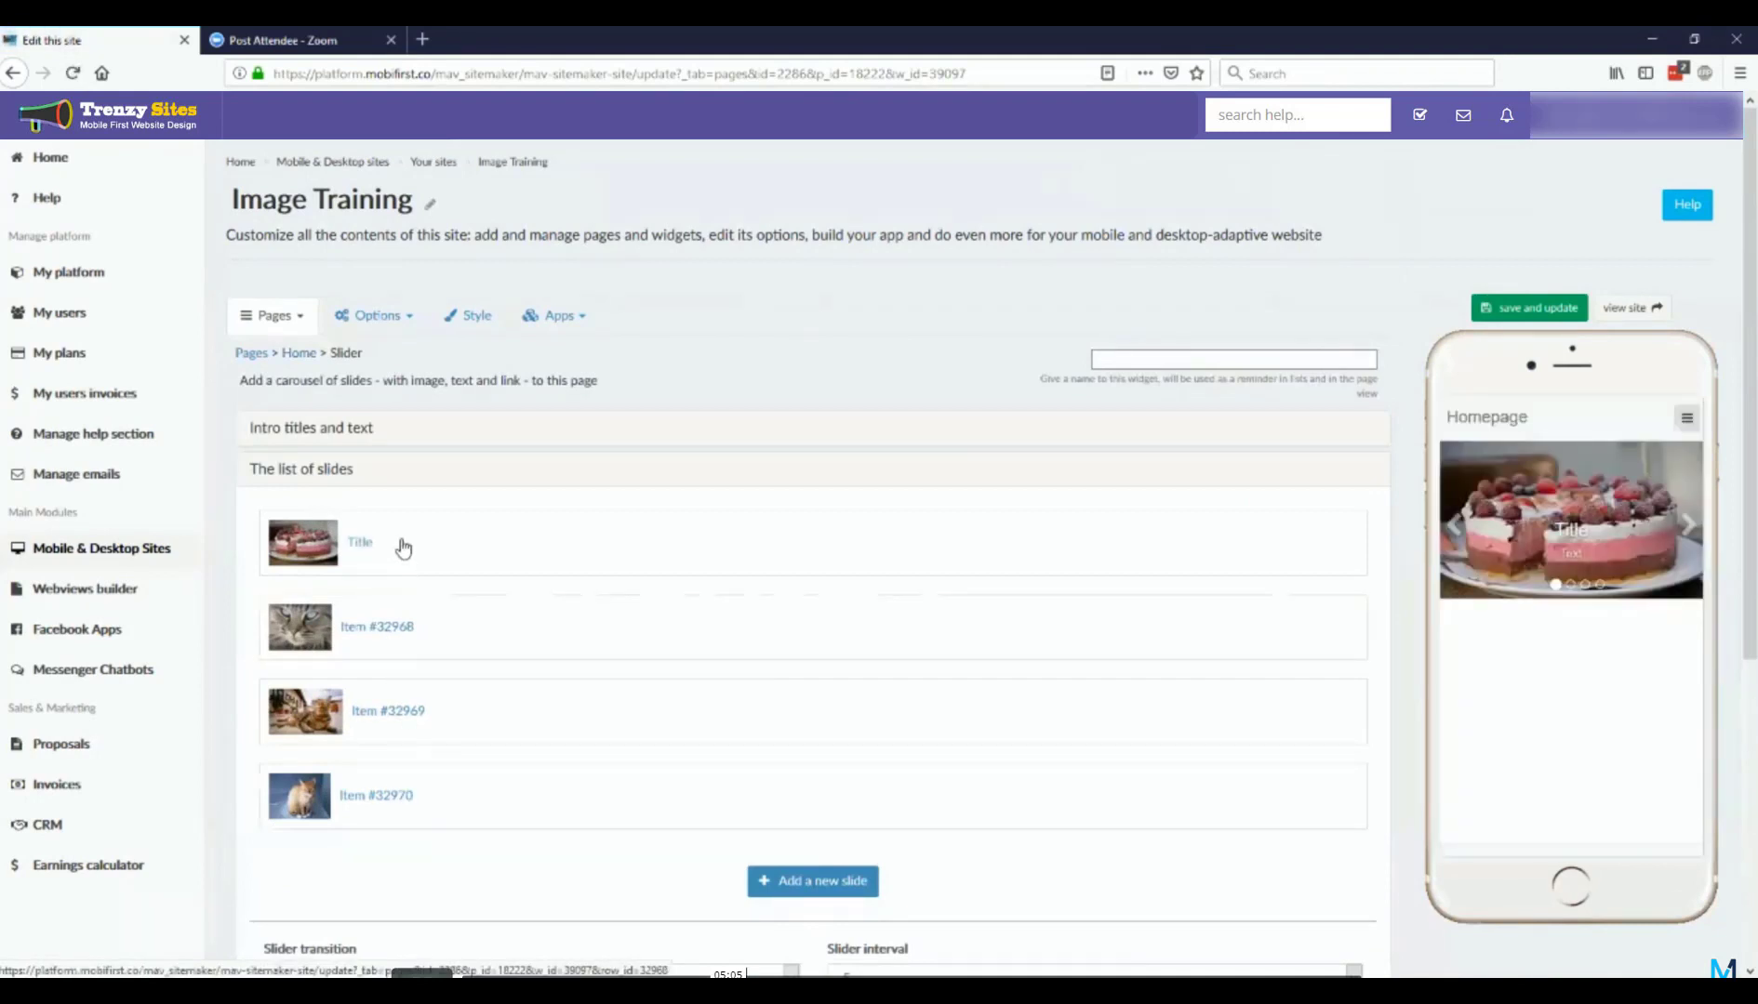
{"action": "left_click", "coordinate": [386, 628]}
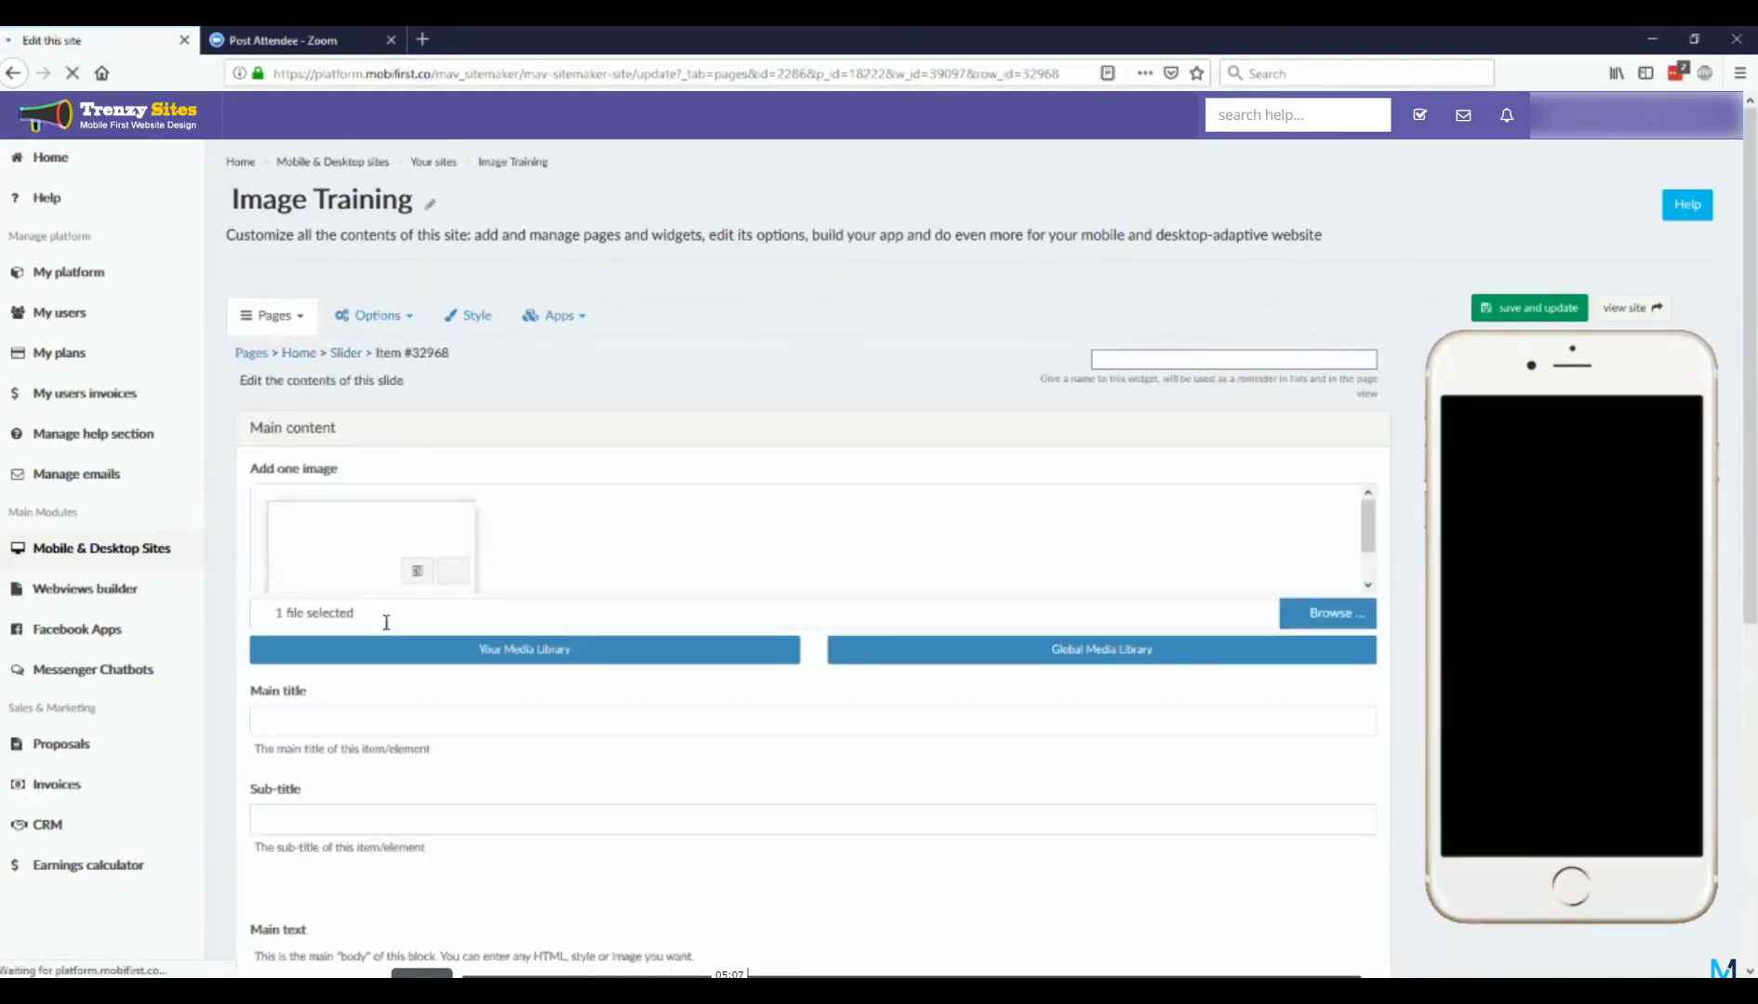
{"action": "scroll", "coordinate": [779, 667], "scroll_direction": "down", "scroll_amount": 10}
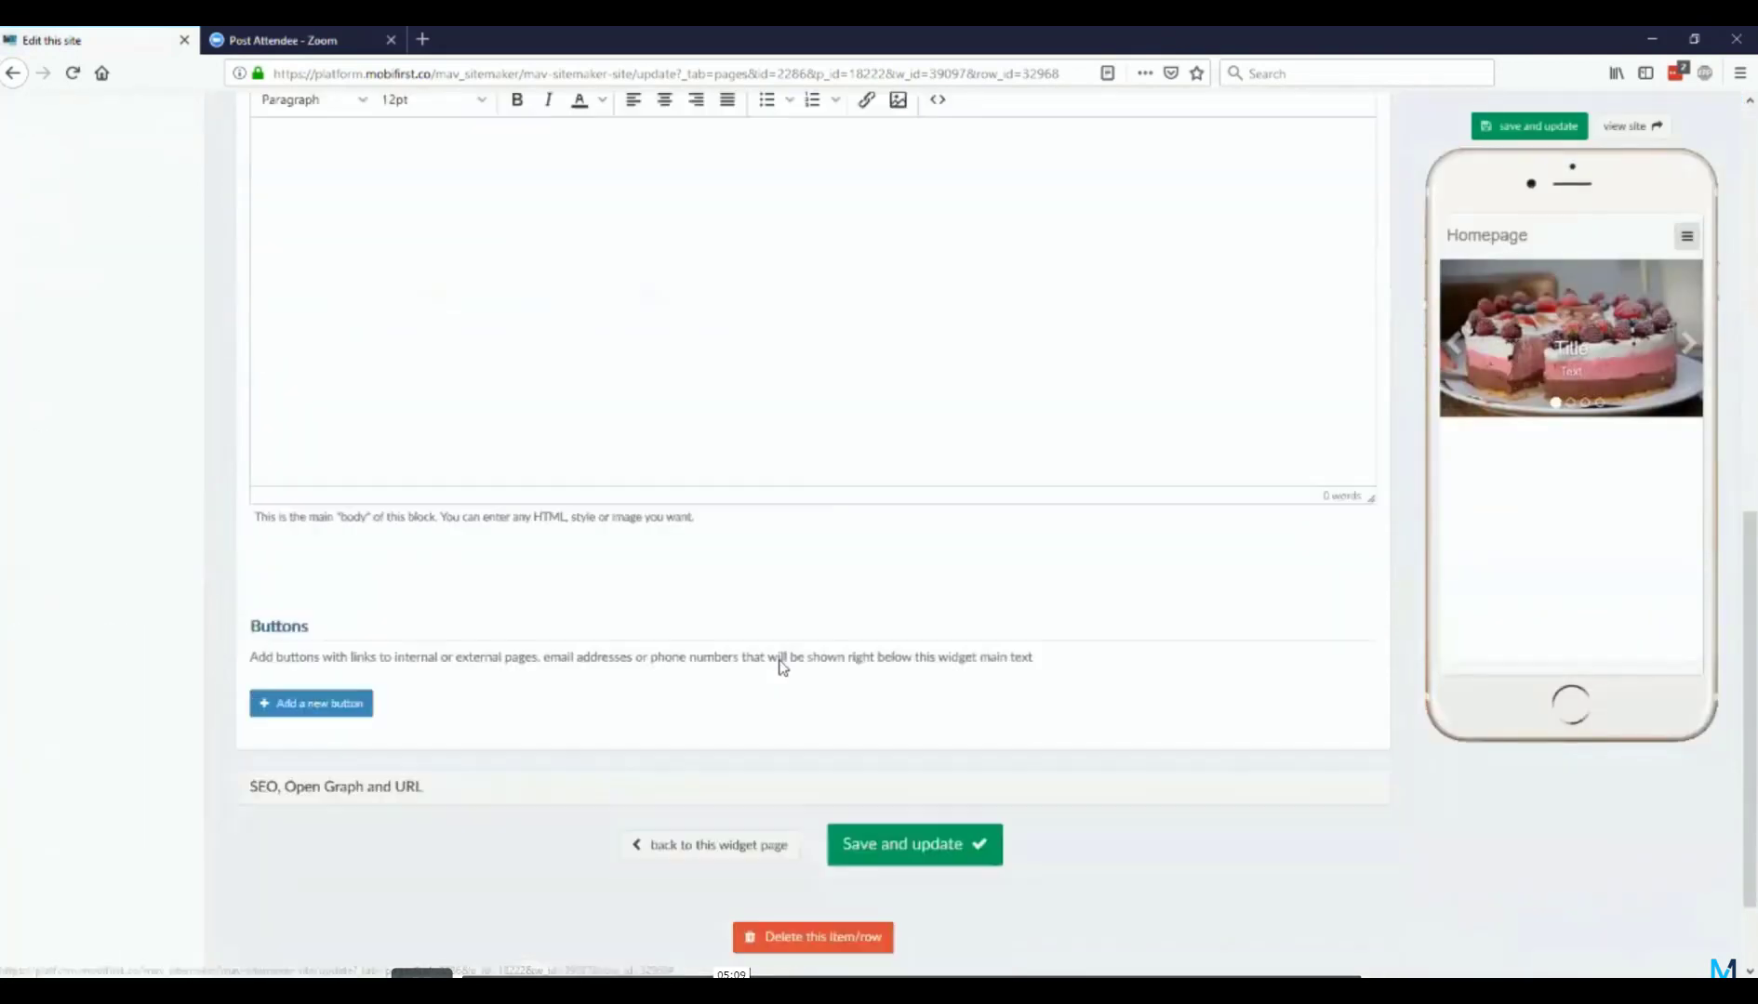
{"action": "left_click", "coordinate": [829, 816]}
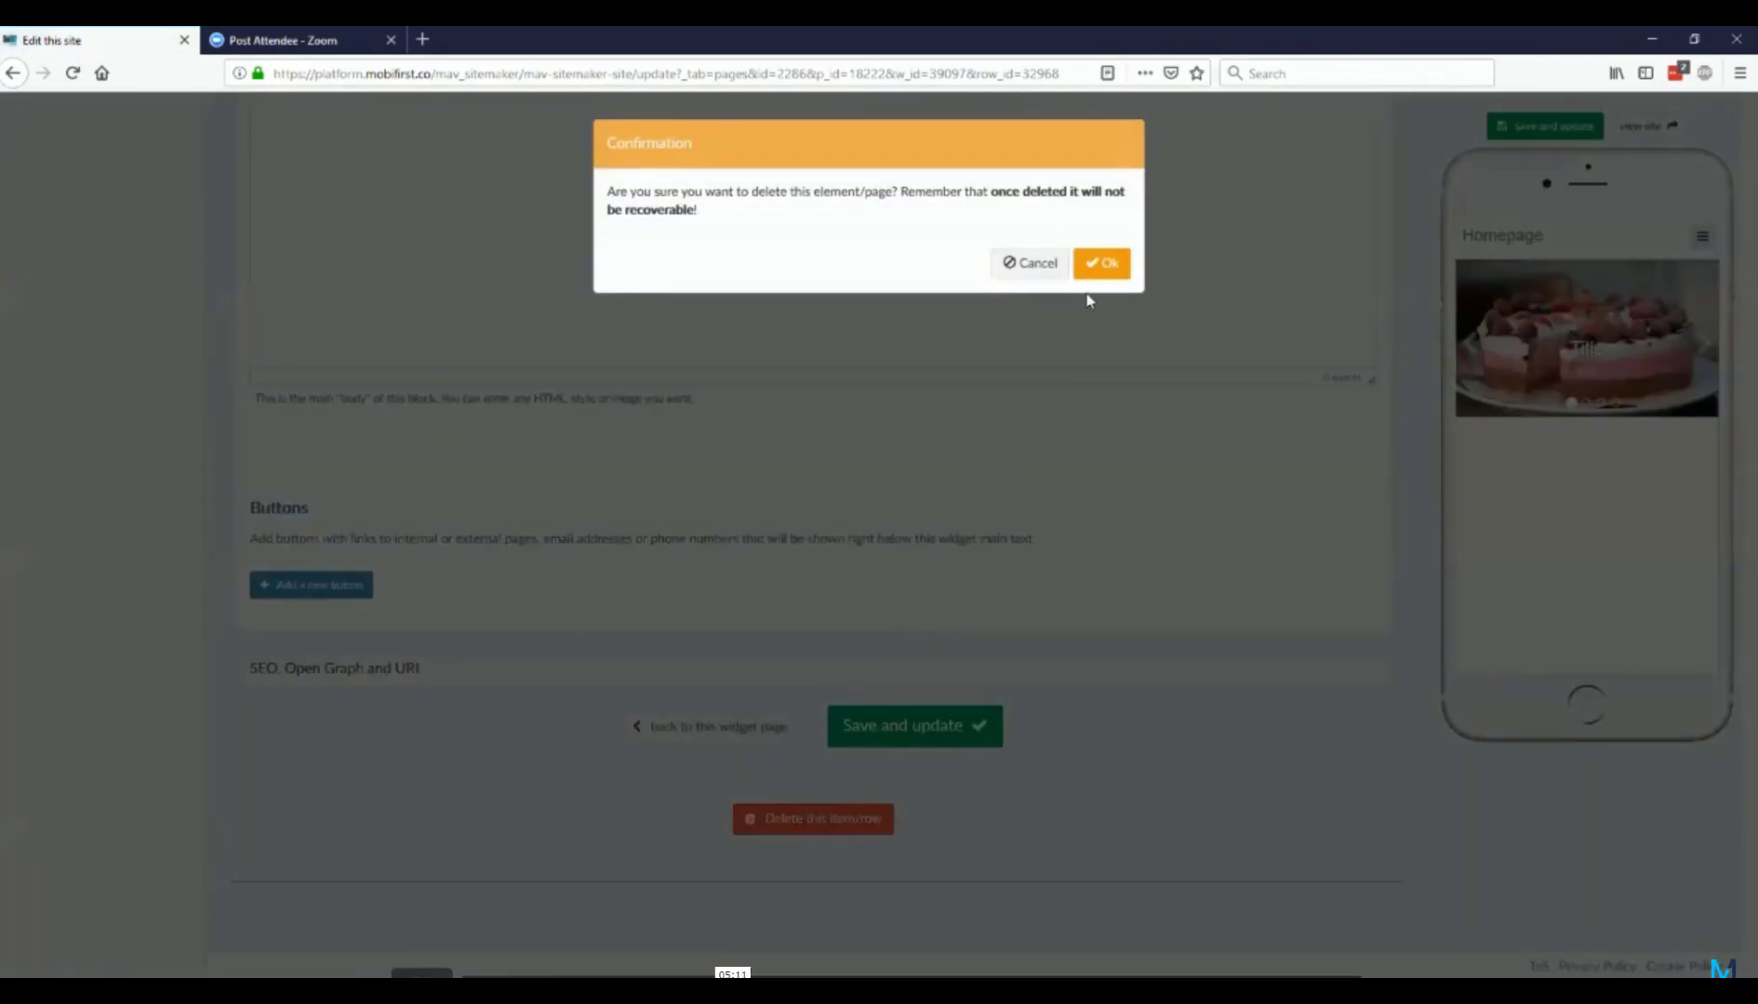
{"action": "left_click", "coordinate": [1100, 266]}
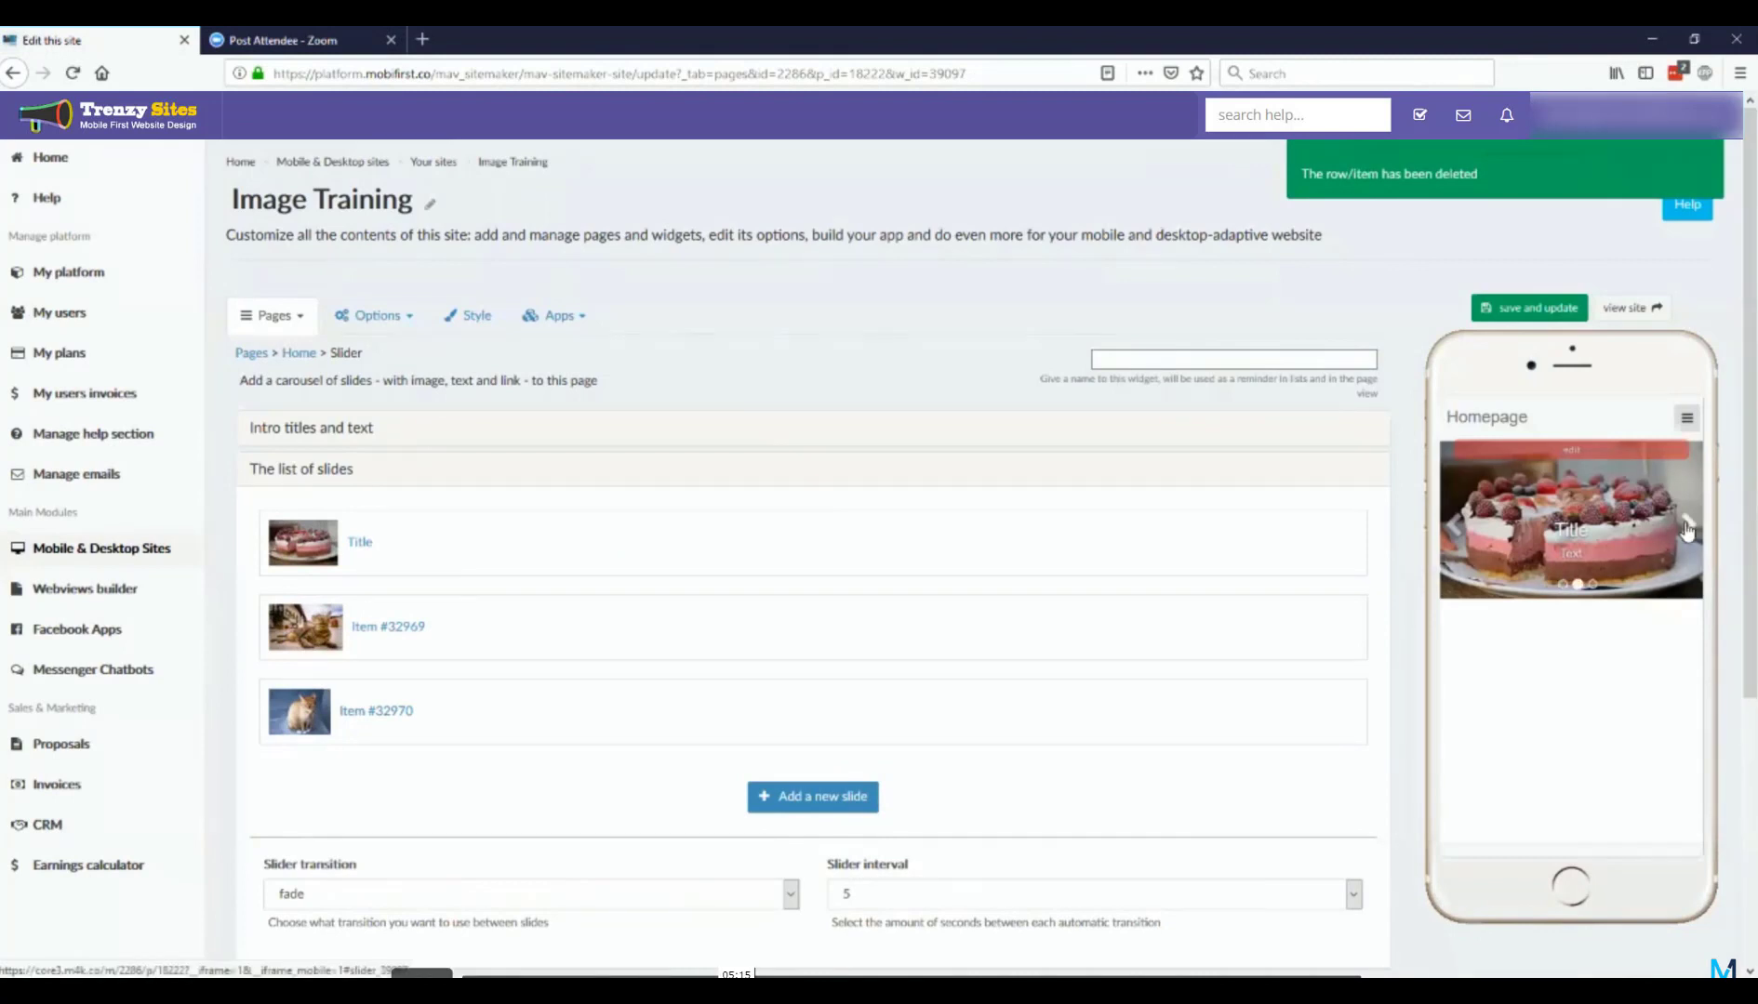
{"action": "left_click", "coordinate": [1687, 528]}
{"action": "left_click", "coordinate": [1687, 528]}
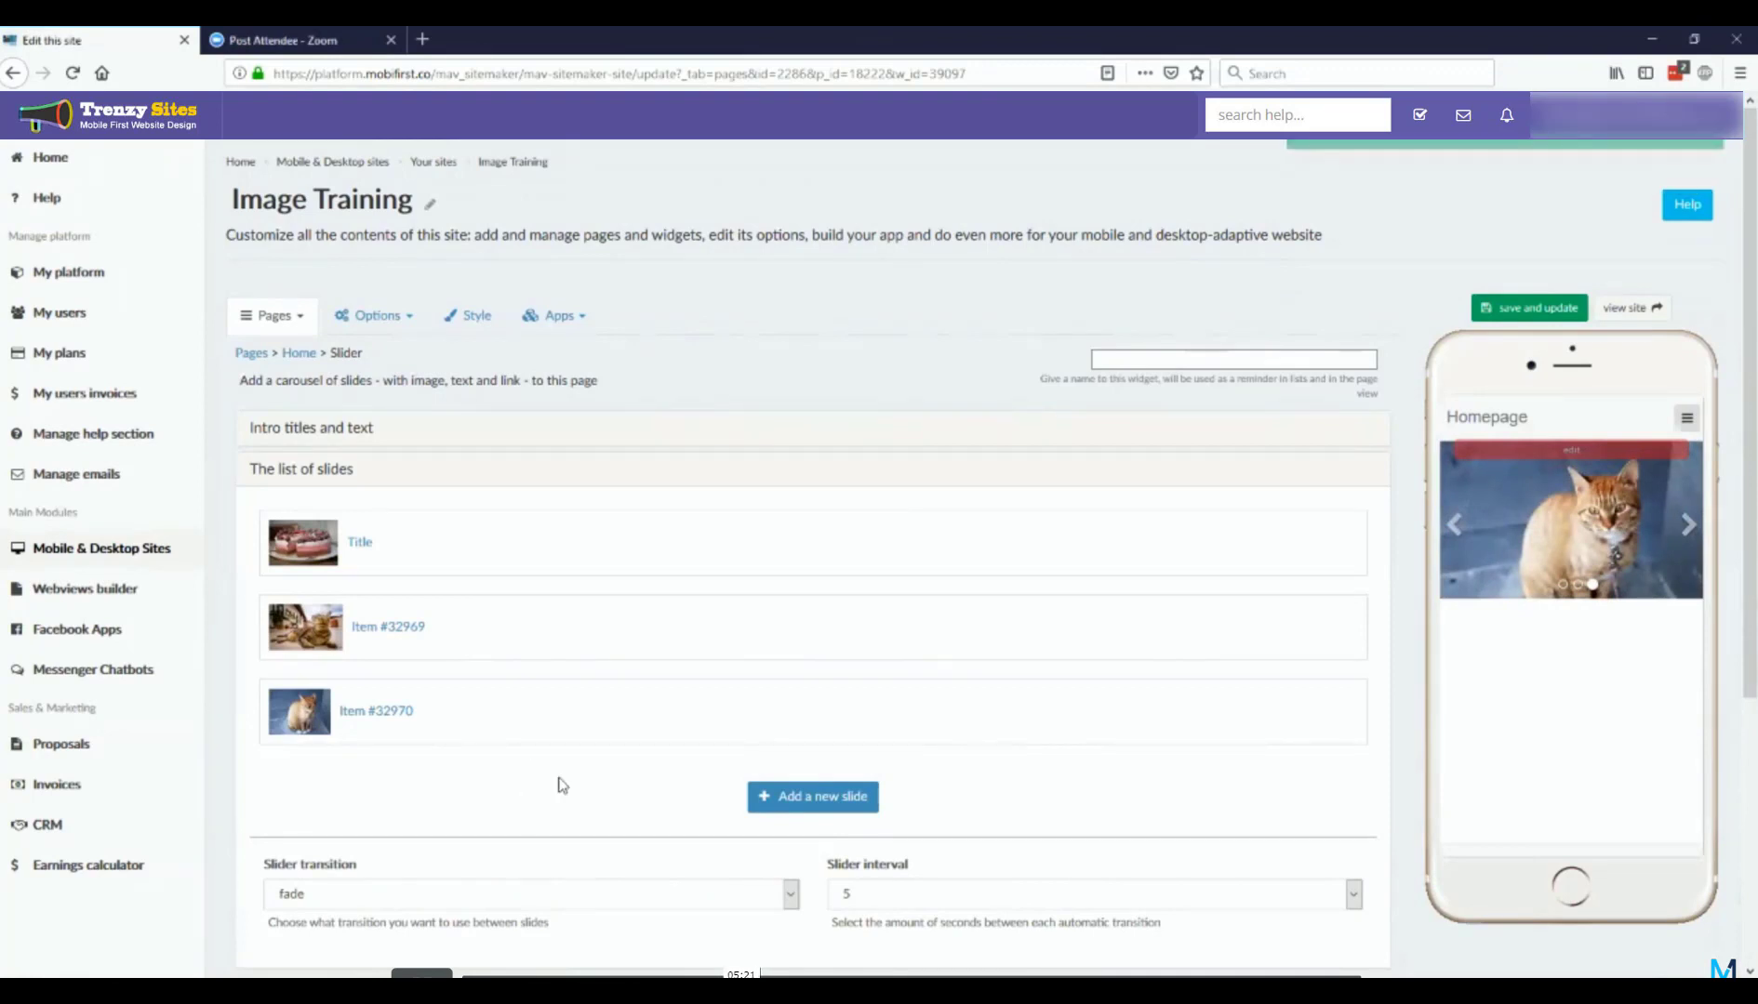
Step: Set the slider widget's intro main title to "Title" and save the widget
{"action": "left_click", "coordinate": [314, 434]}
{"action": "left_click", "coordinate": [362, 501]}
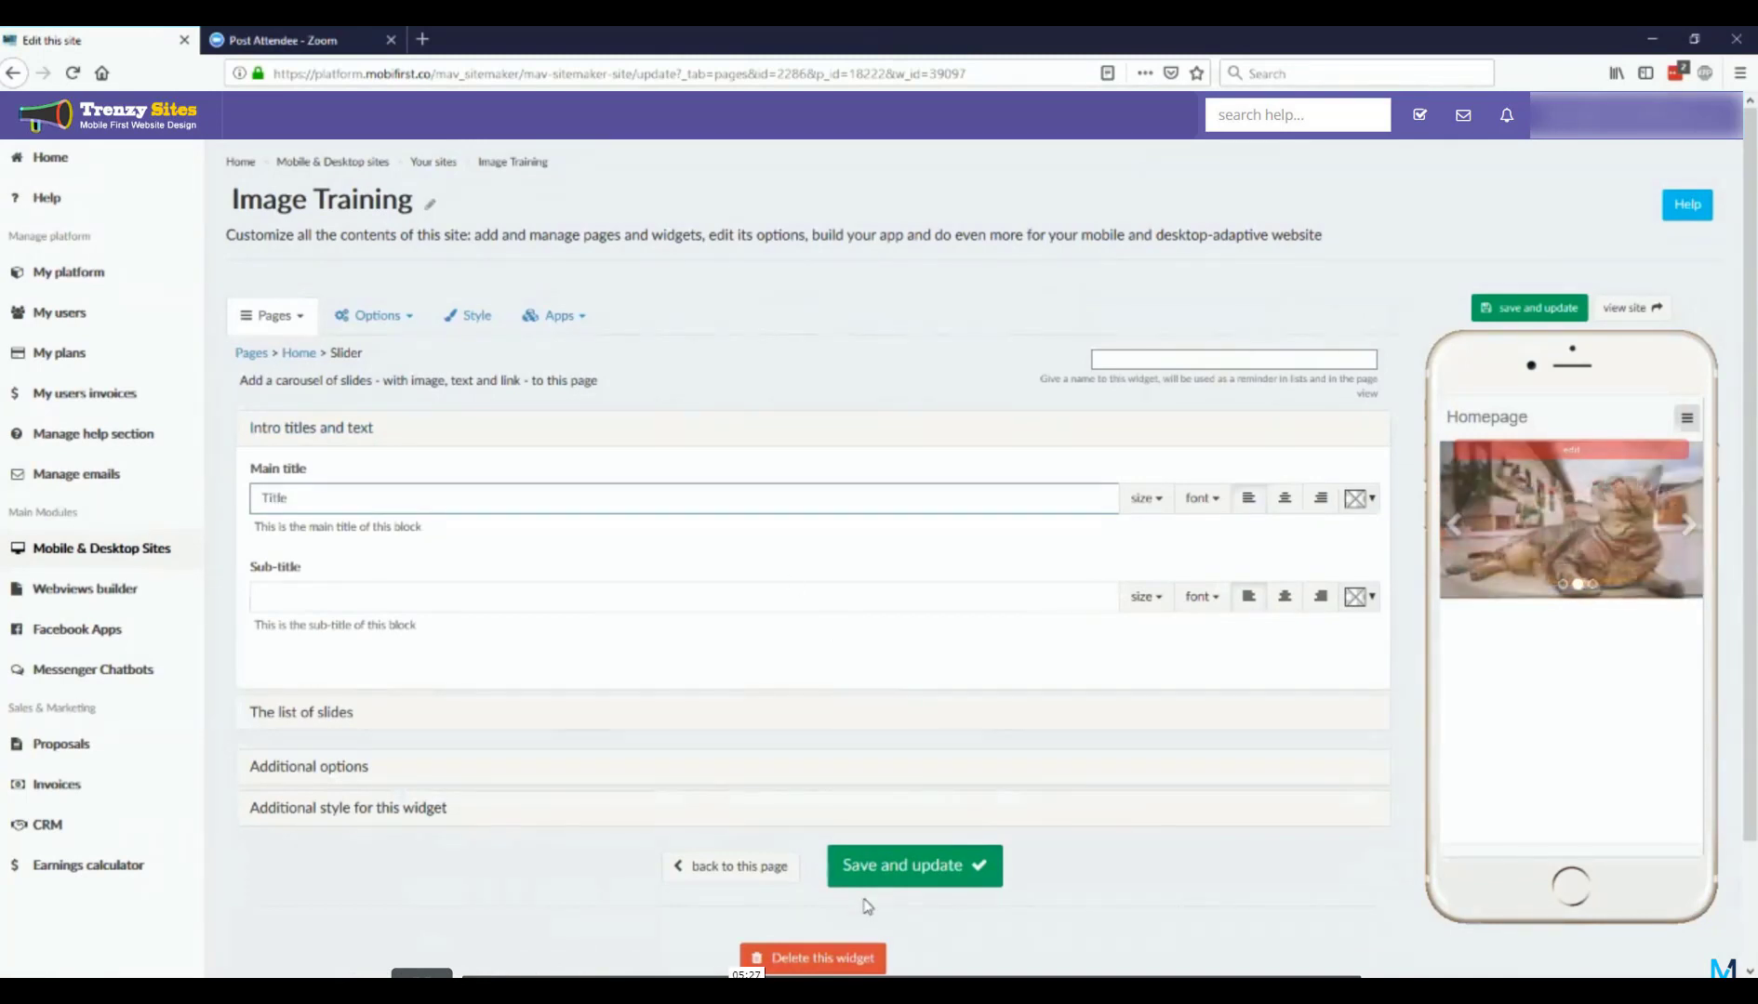
{"action": "left_click", "coordinate": [886, 875]}
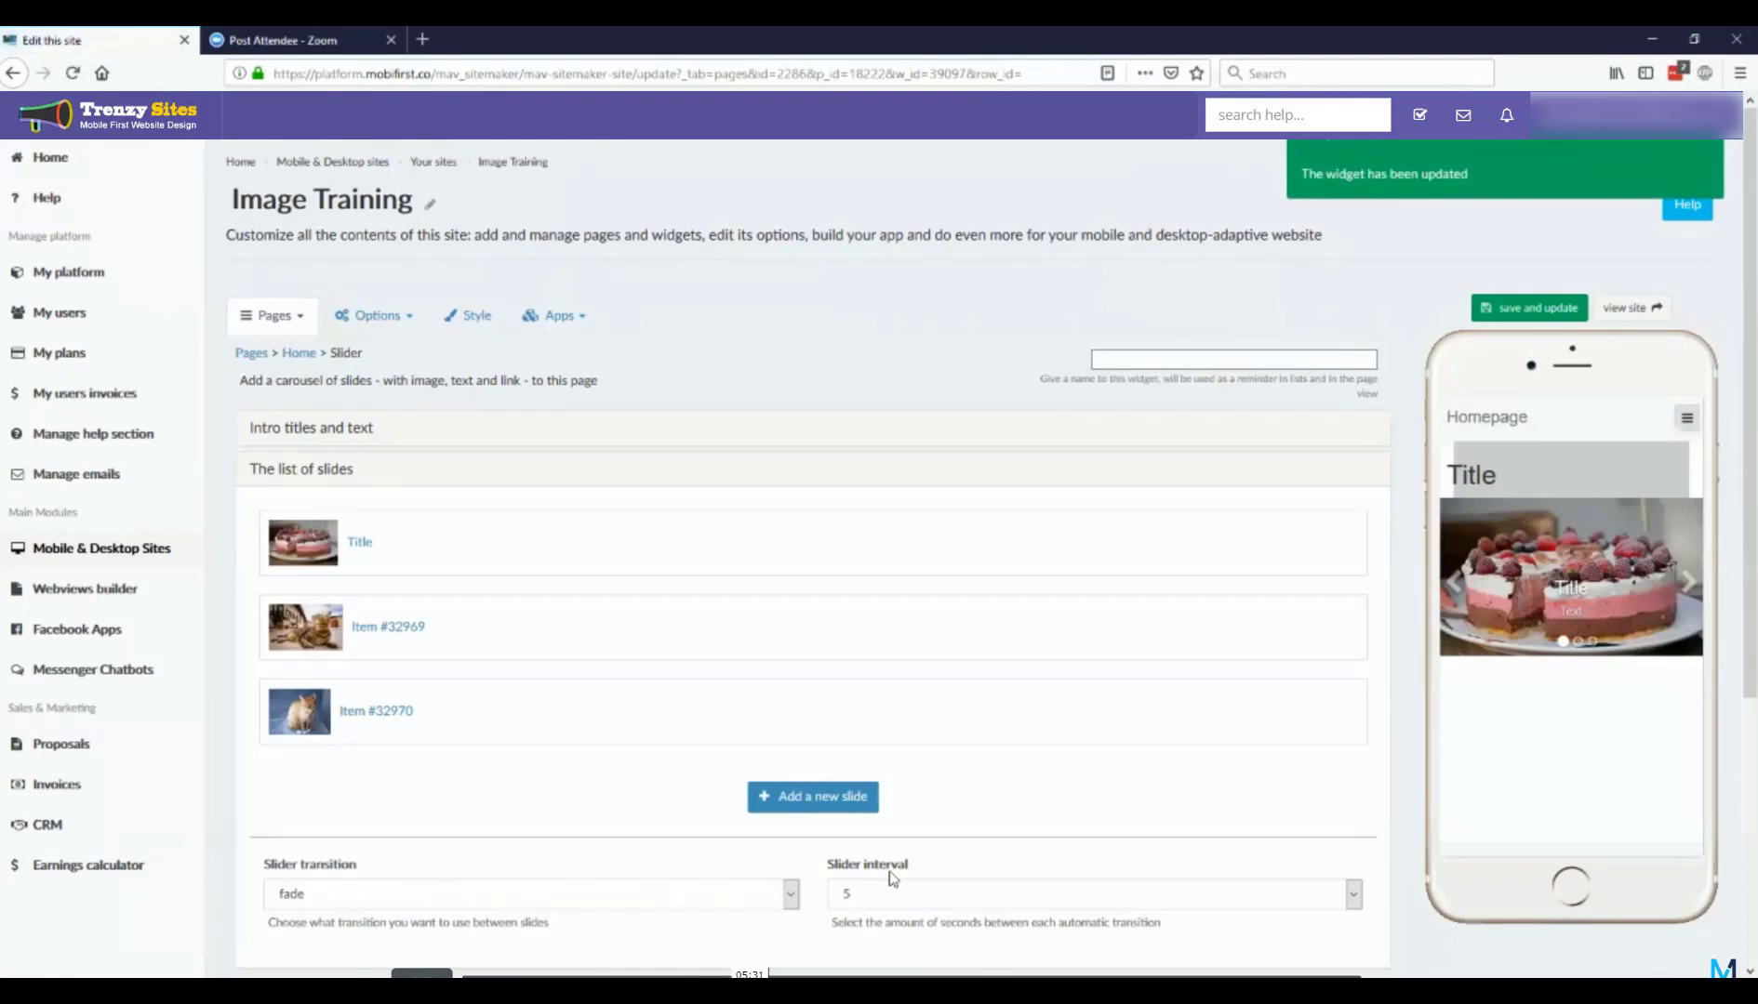
{"action": "mouse_move", "coordinate": [1587, 478]}
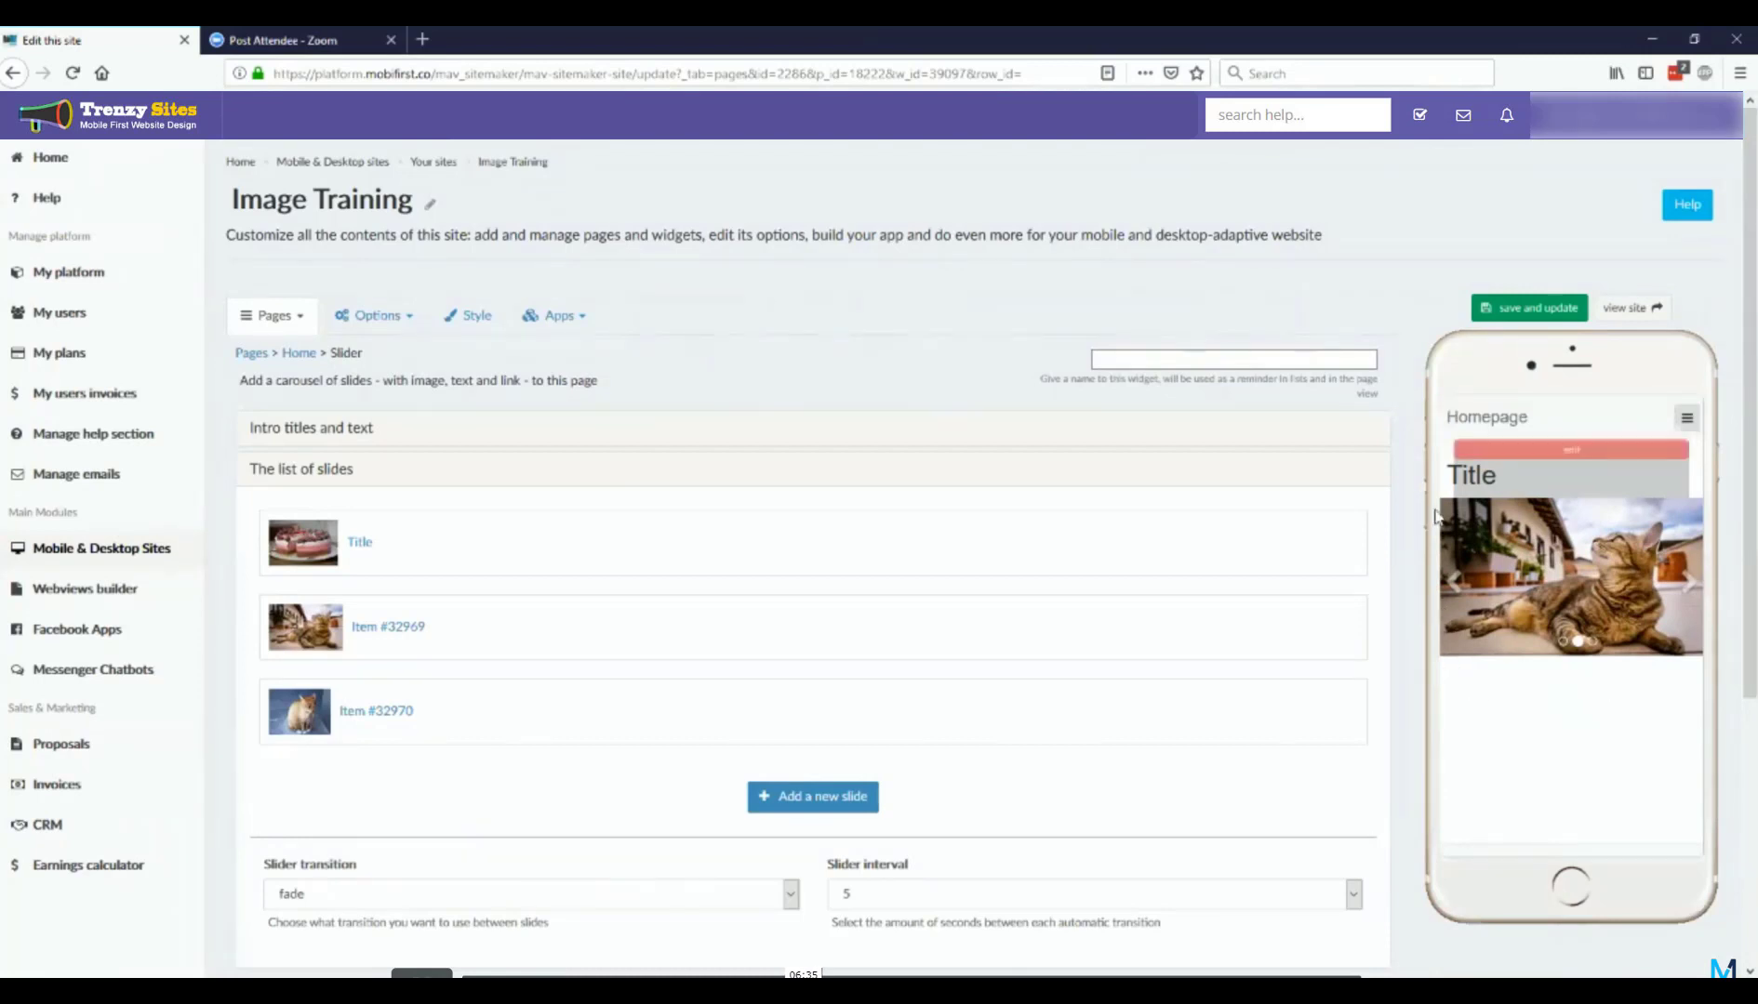
Step: Add a Thumbnails widget to the Home page with a first element using the global library's image of people jumping at sunset
{"action": "scroll", "coordinate": [569, 780], "scroll_direction": "down", "scroll_amount": 4}
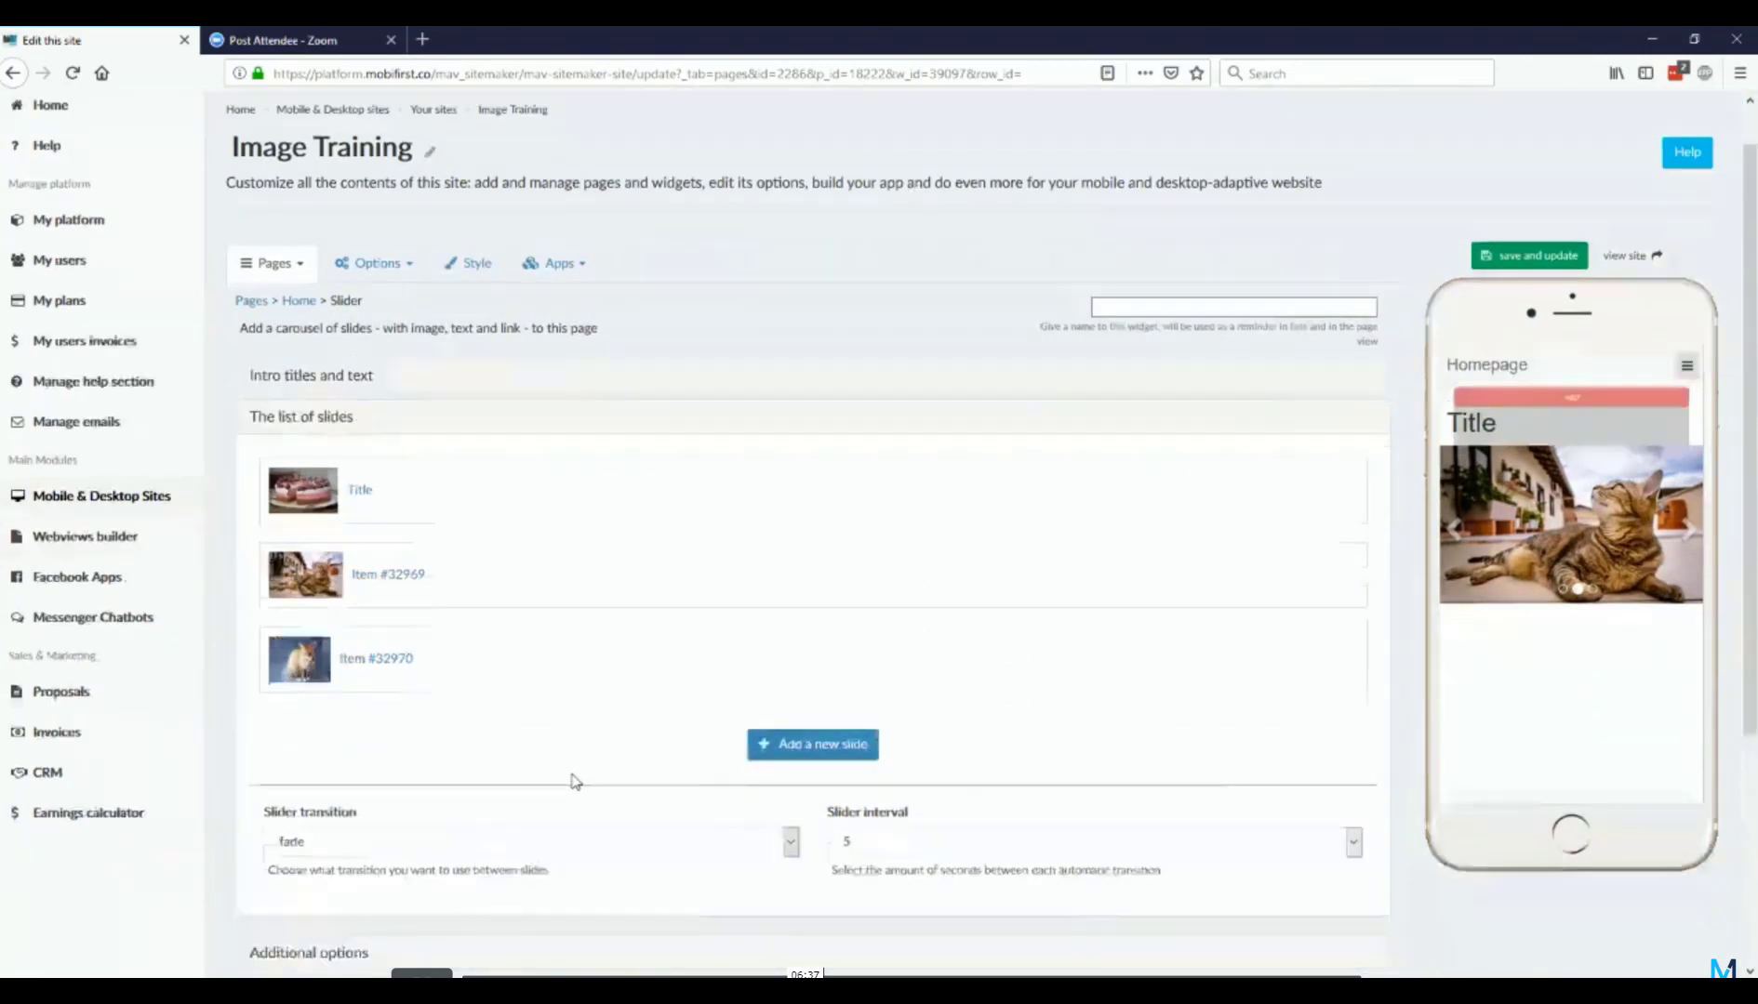
{"action": "scroll", "coordinate": [813, 530], "scroll_direction": "down", "scroll_amount": 1}
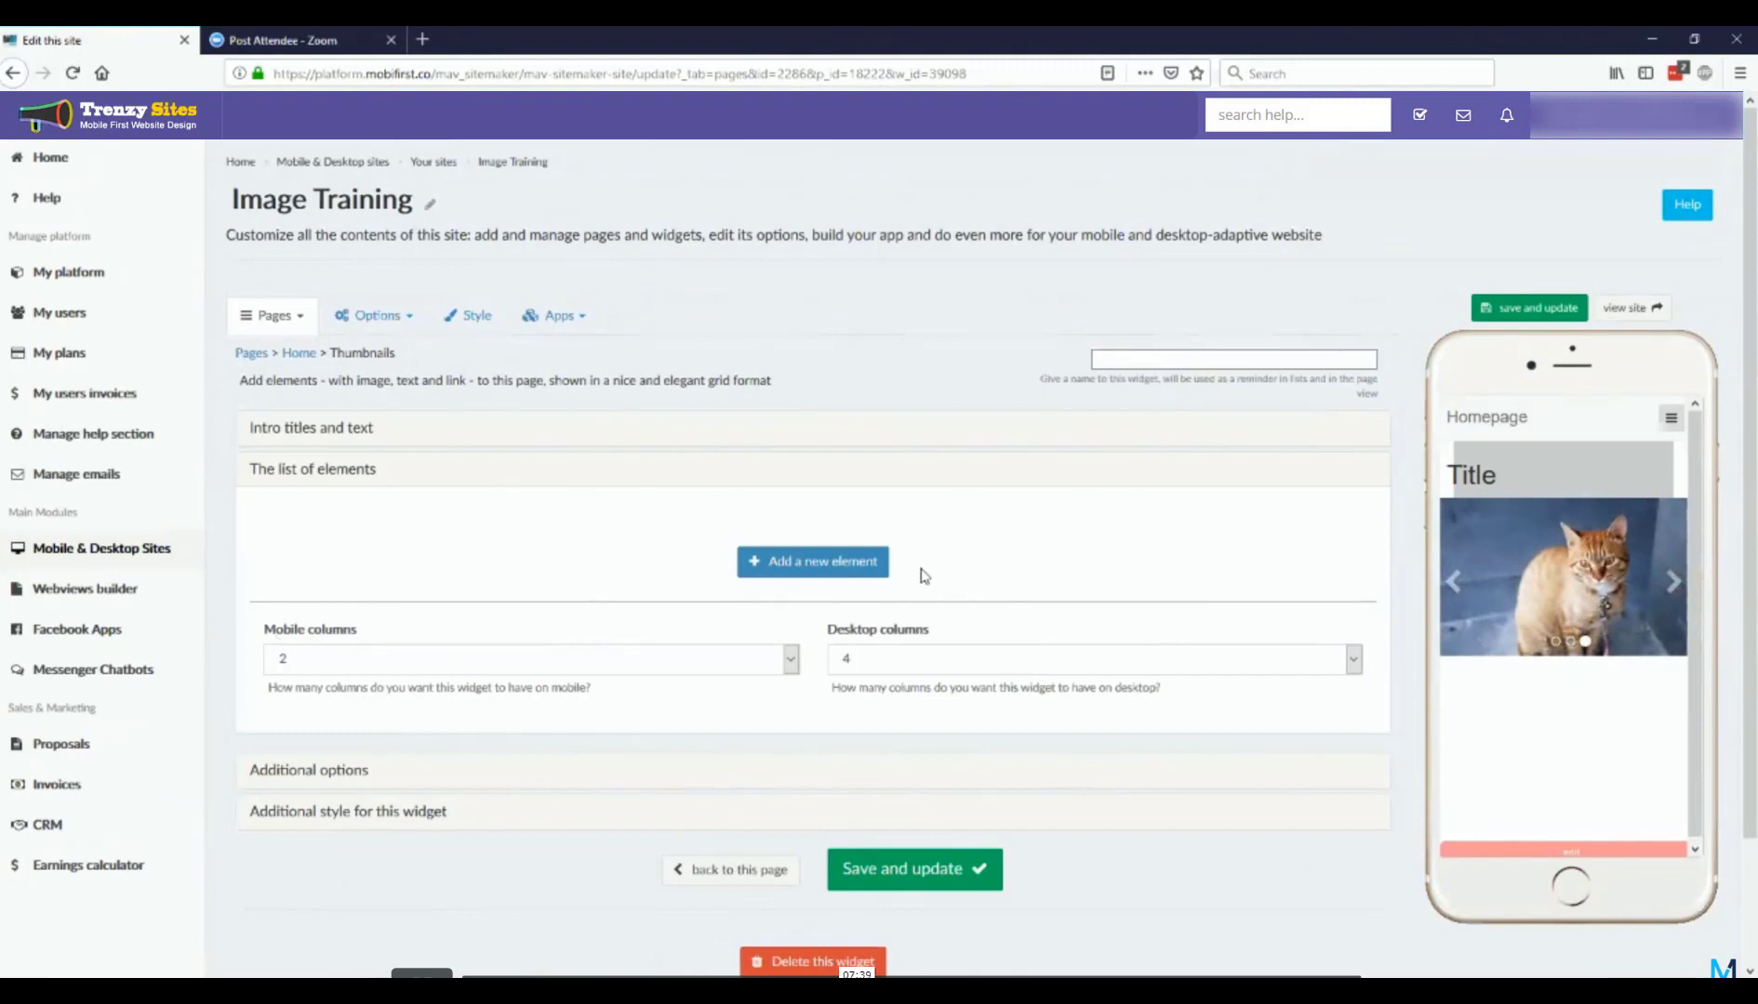
{"action": "left_click", "coordinate": [783, 573]}
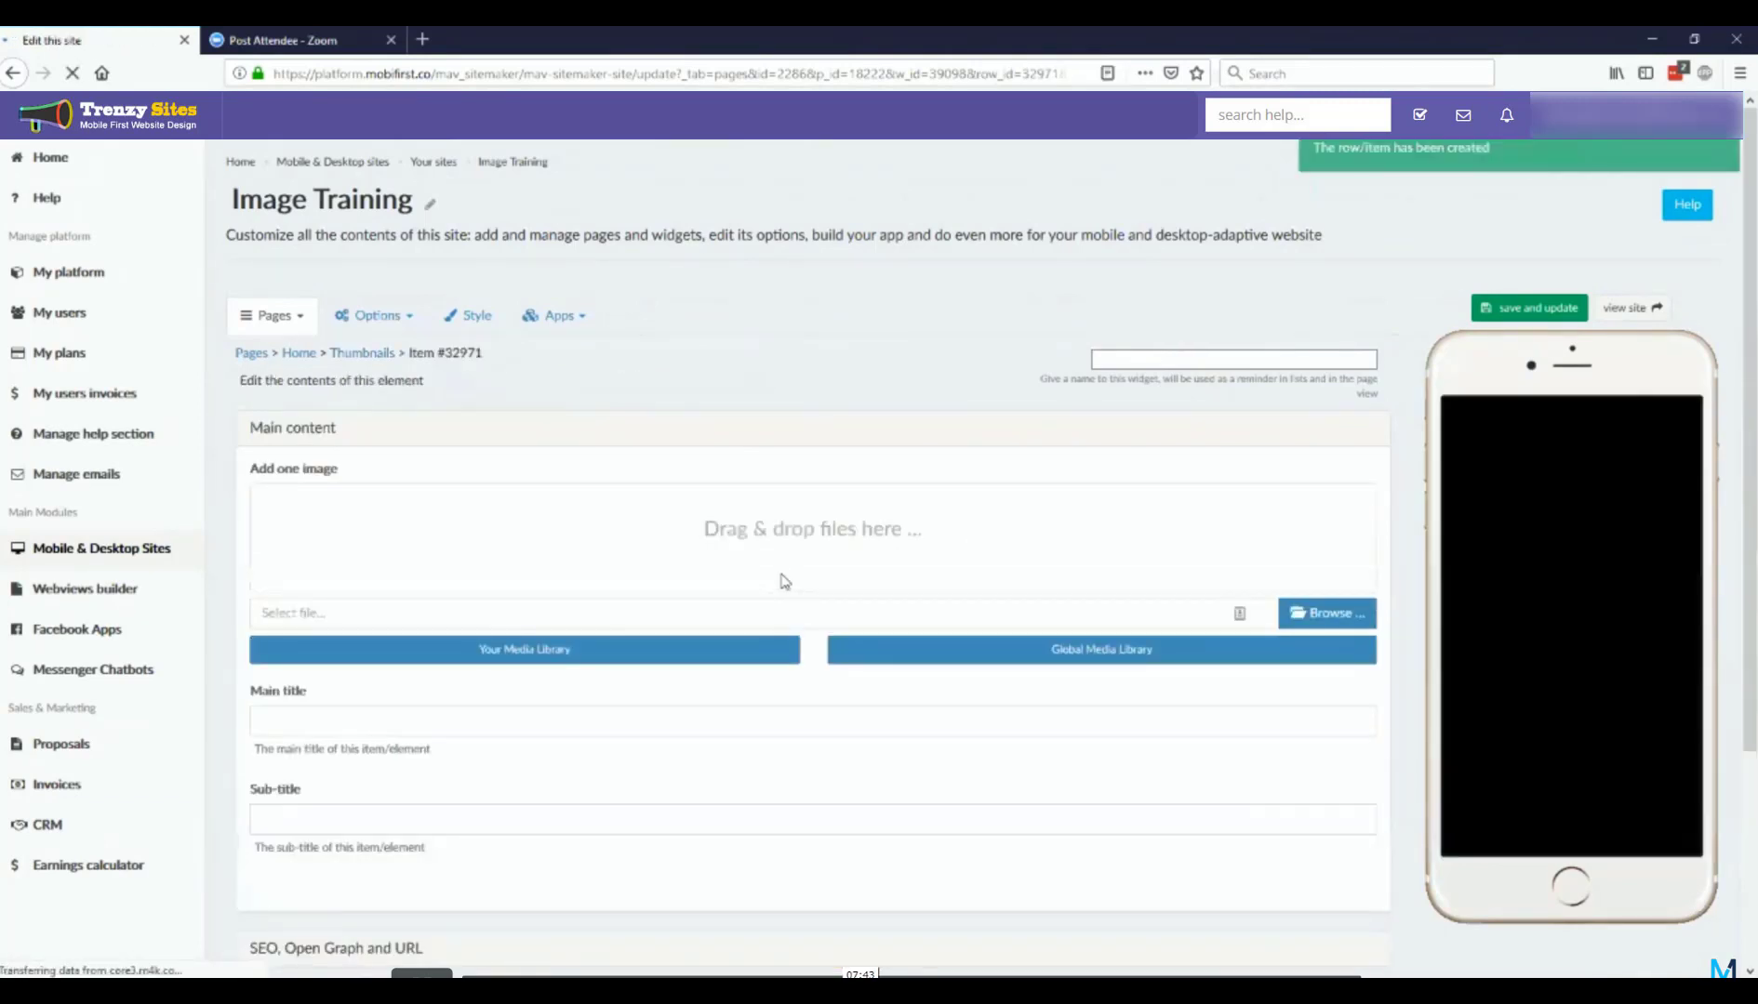
{"action": "left_click", "coordinate": [1192, 651]}
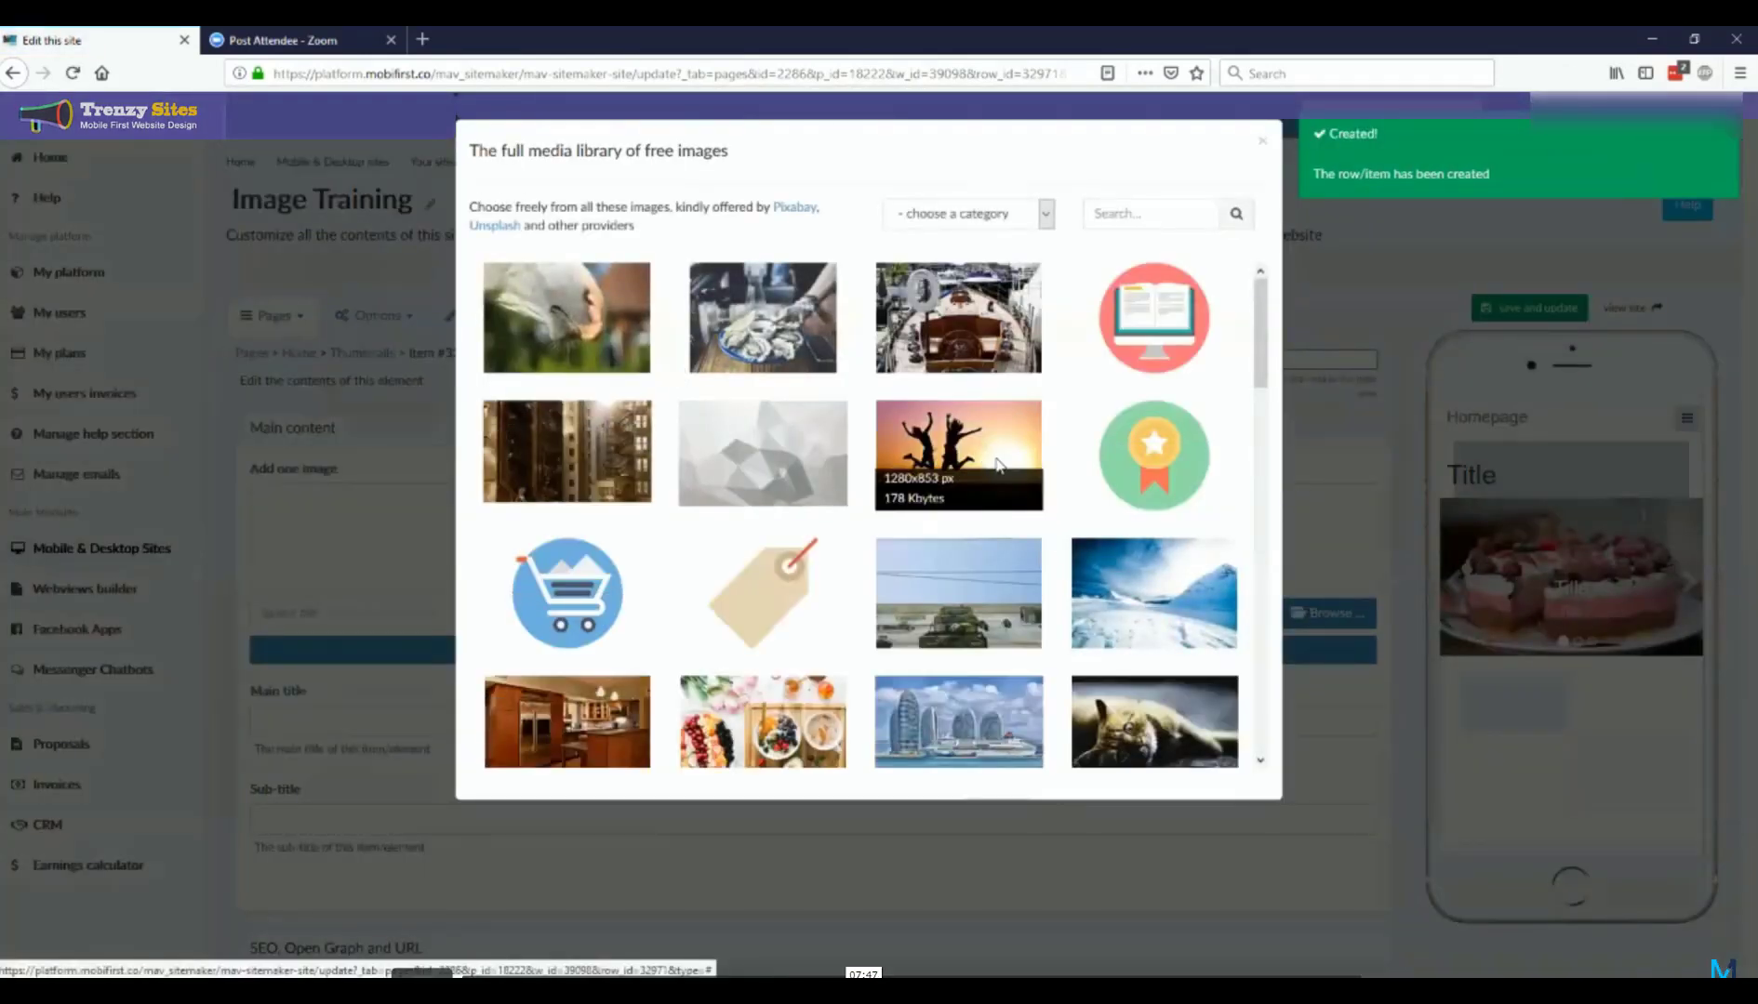
{"action": "left_click", "coordinate": [998, 465]}
{"action": "left_click", "coordinate": [1119, 600]}
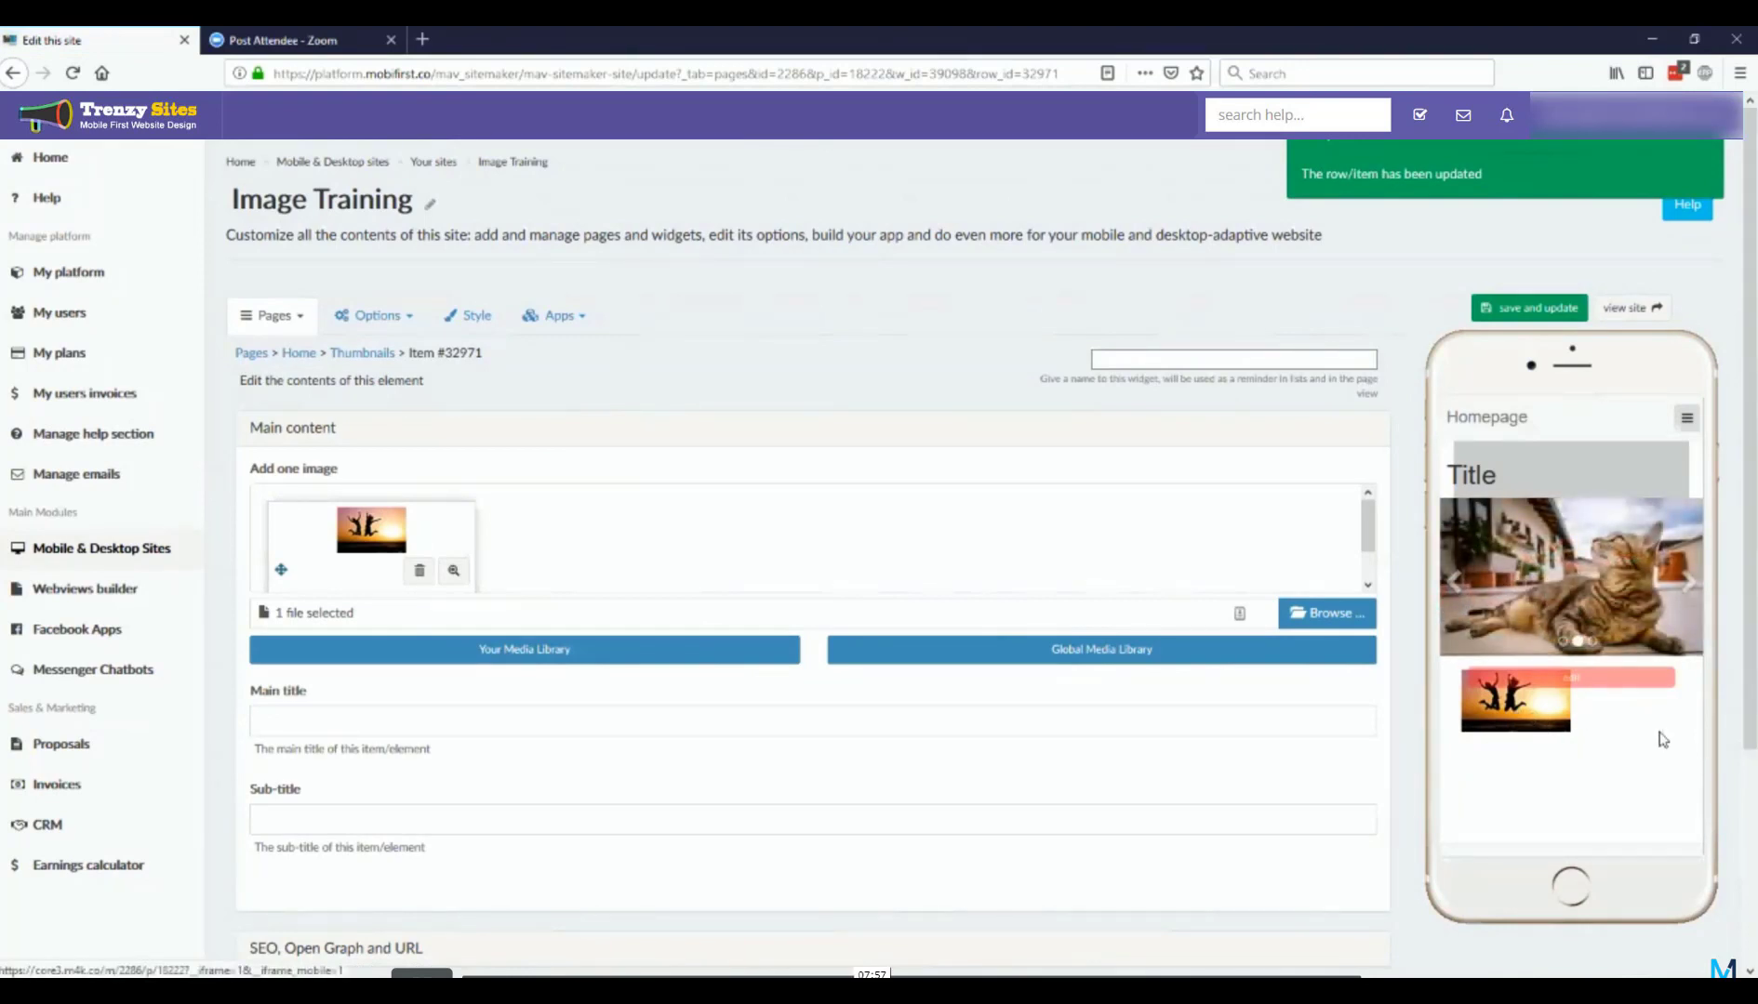
Step: Set the first thumbnail element's main title to "Title", save it, and return to the Thumbnails widget page
{"action": "left_click", "coordinate": [398, 716]}
{"action": "type", "text": "Title"}
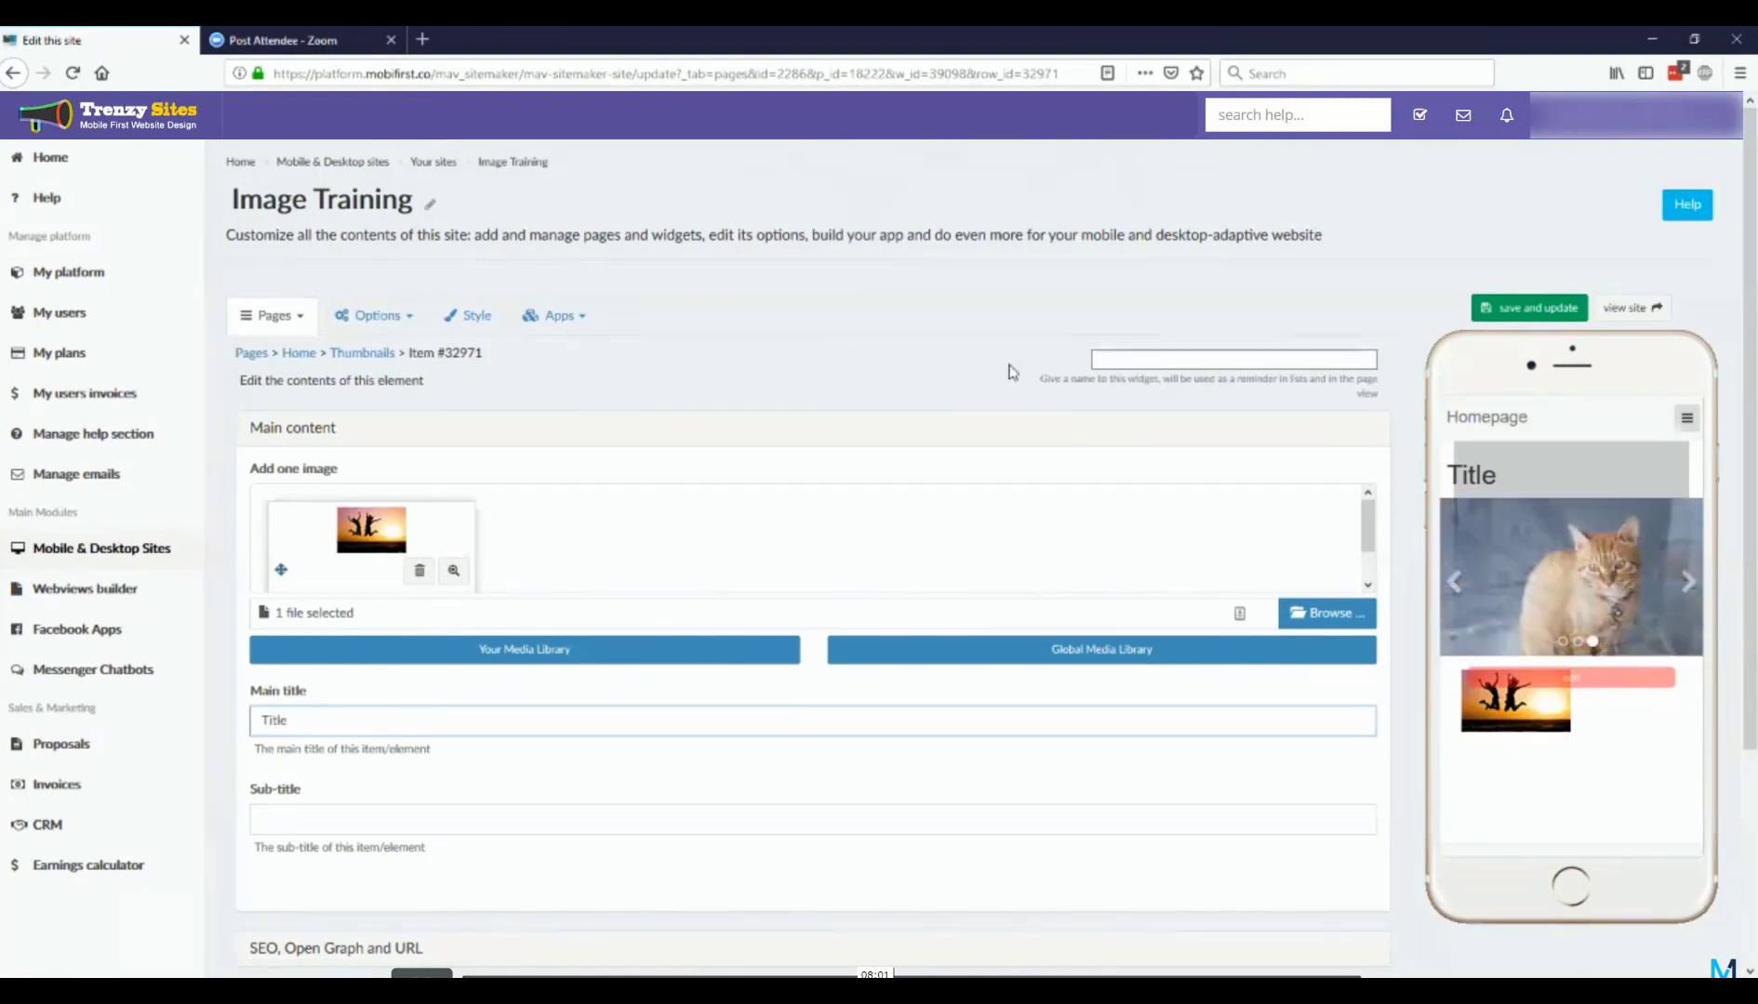
{"action": "left_click", "coordinate": [1489, 310]}
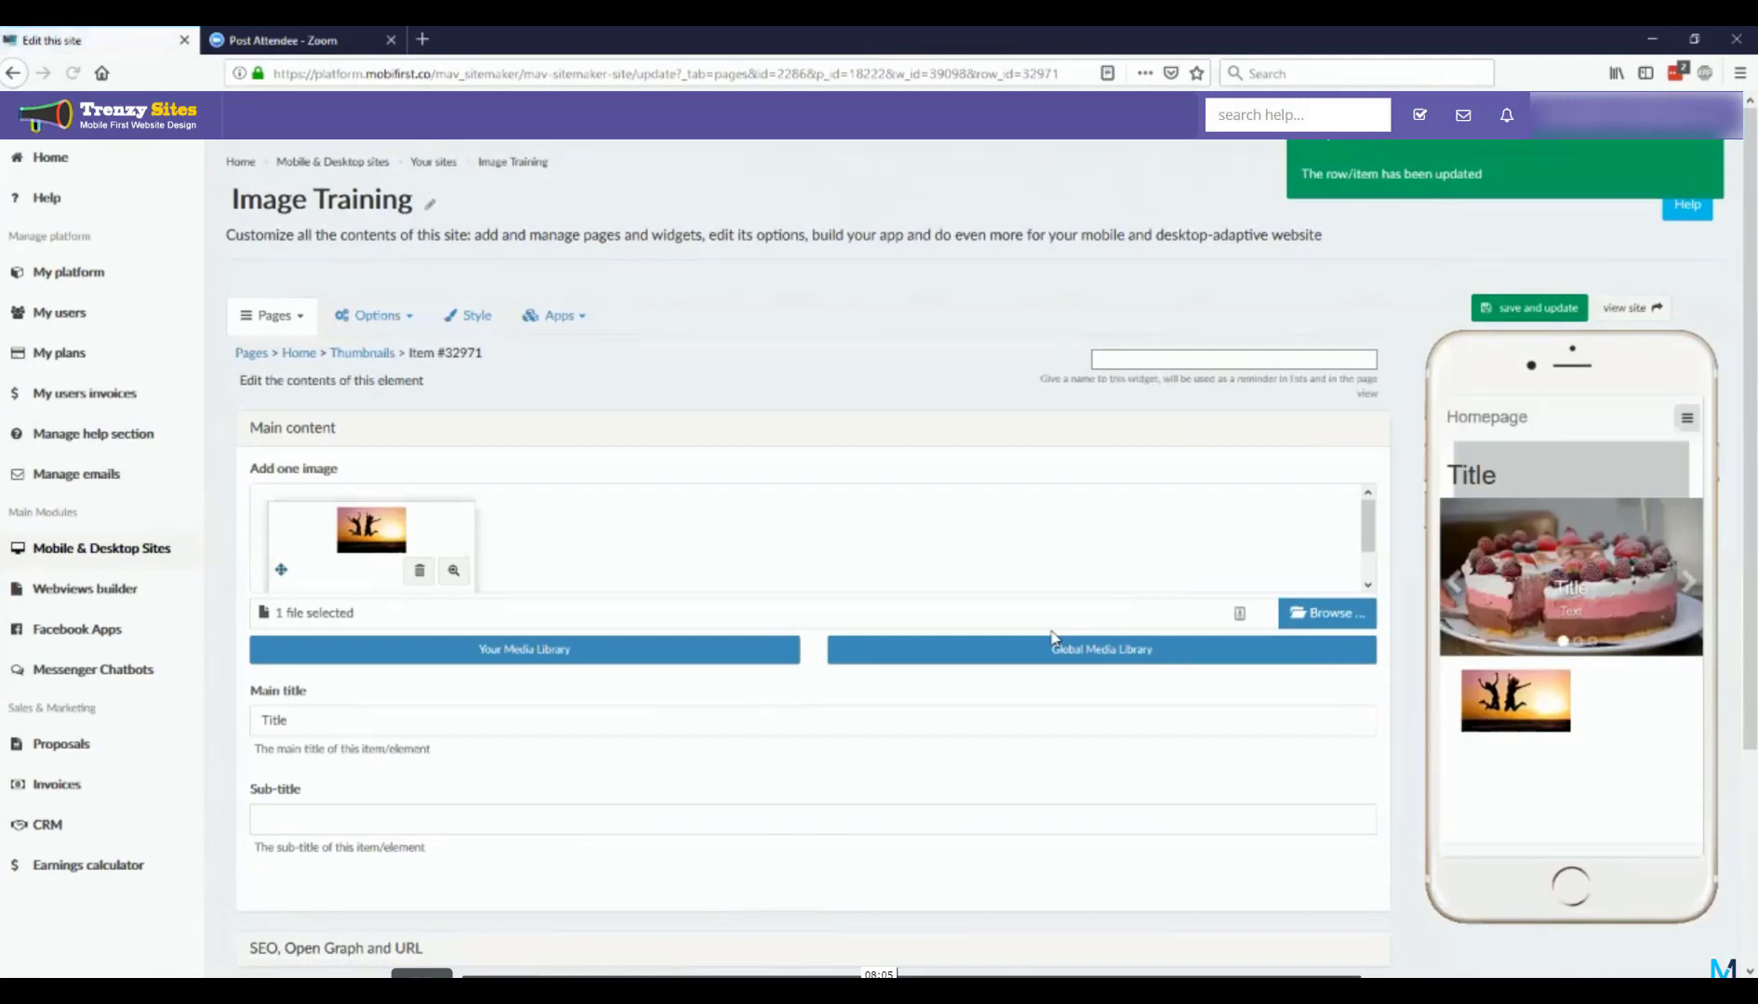
{"action": "scroll", "coordinate": [830, 633], "scroll_direction": "down", "scroll_amount": 2}
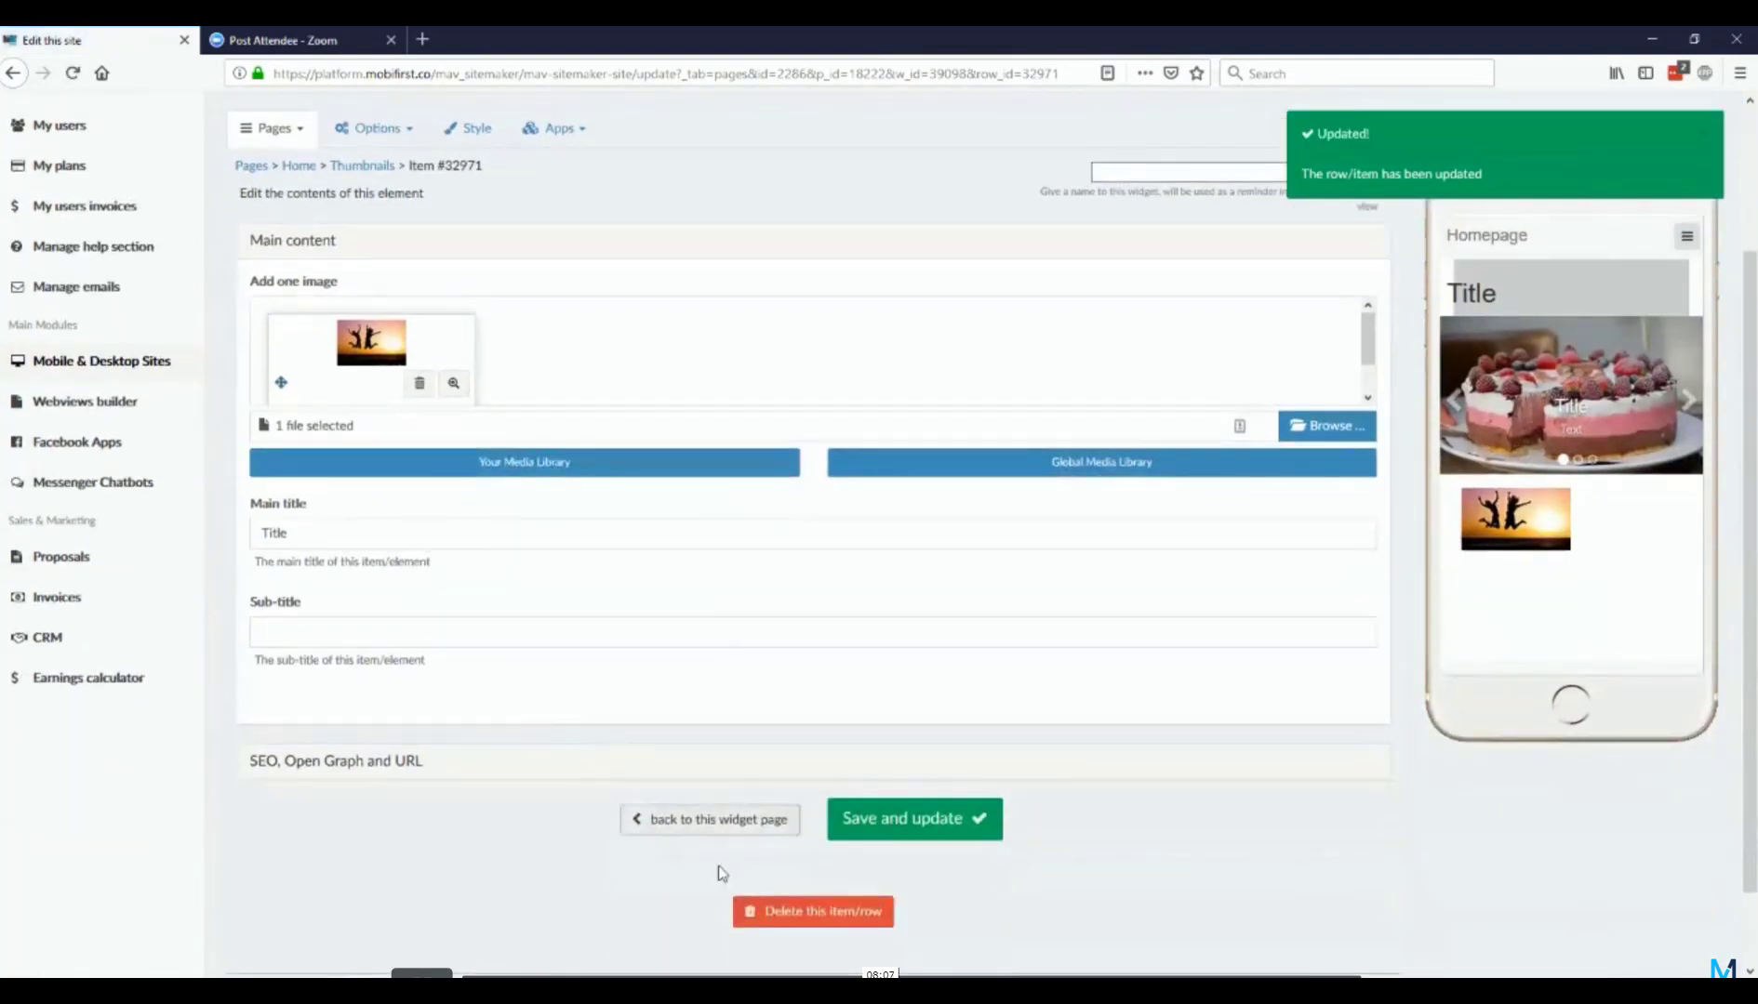
{"action": "left_click", "coordinate": [779, 835]}
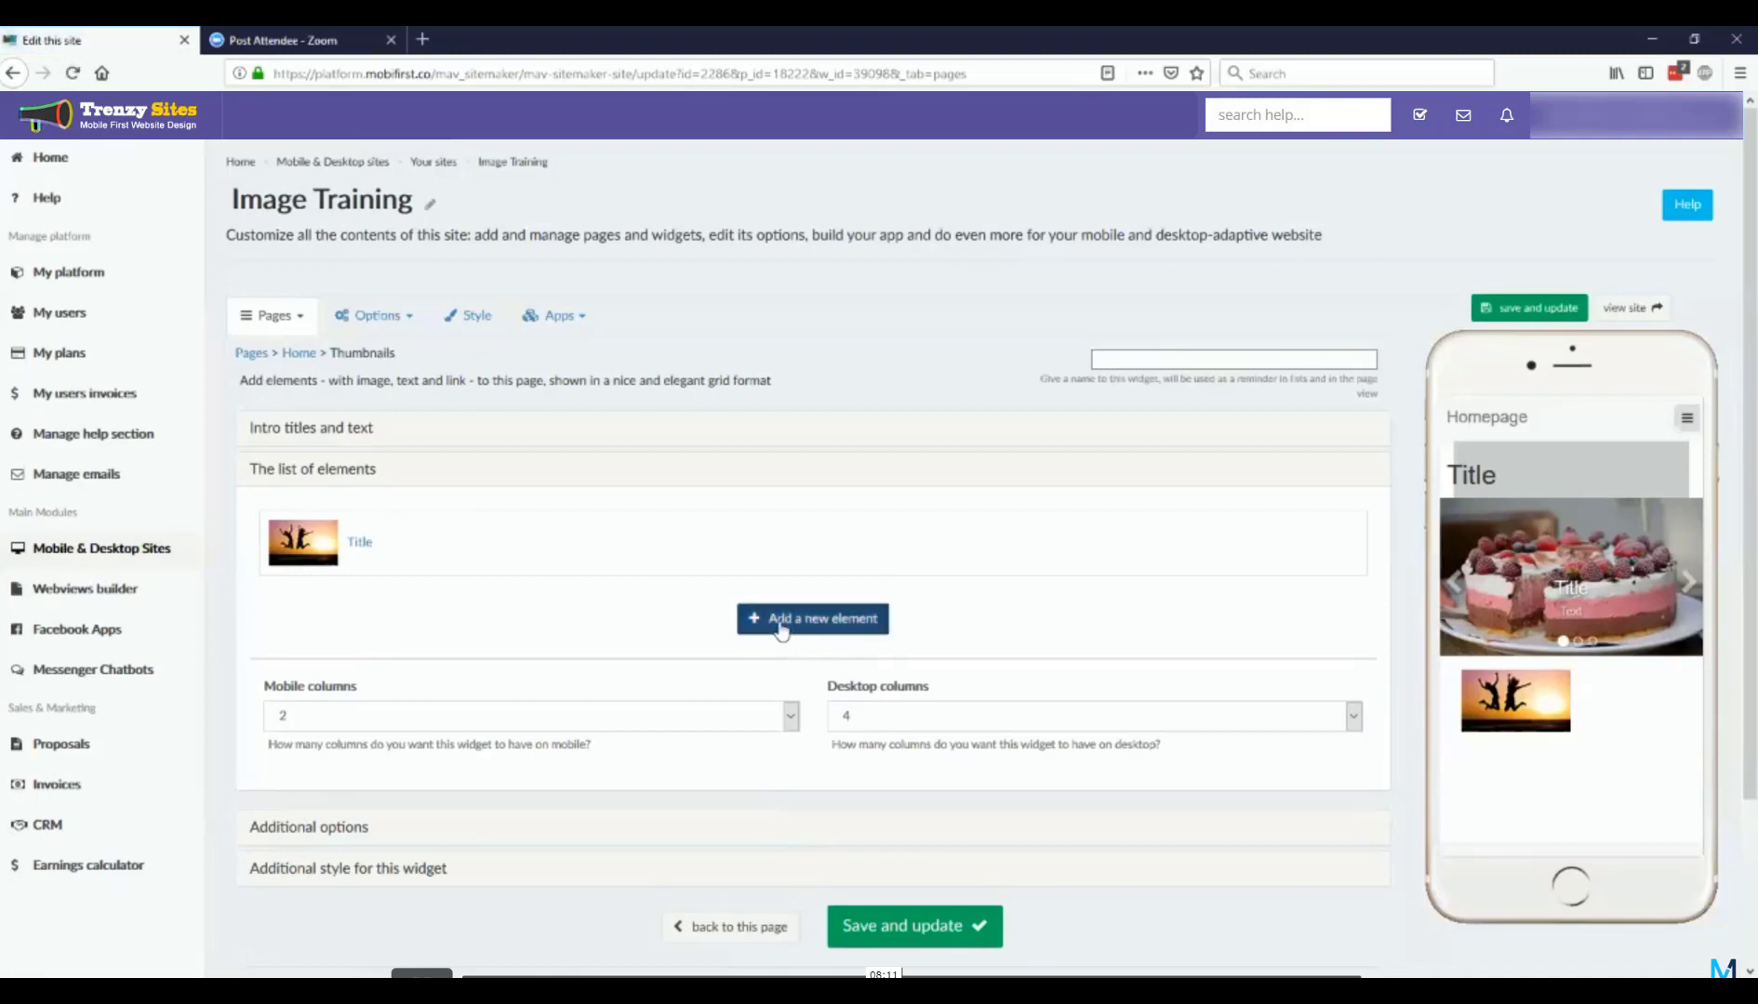
Step: Add a second thumbnail element with the purple mountain landscape from the global media library, and return to the widget page
{"action": "left_click", "coordinate": [781, 631]}
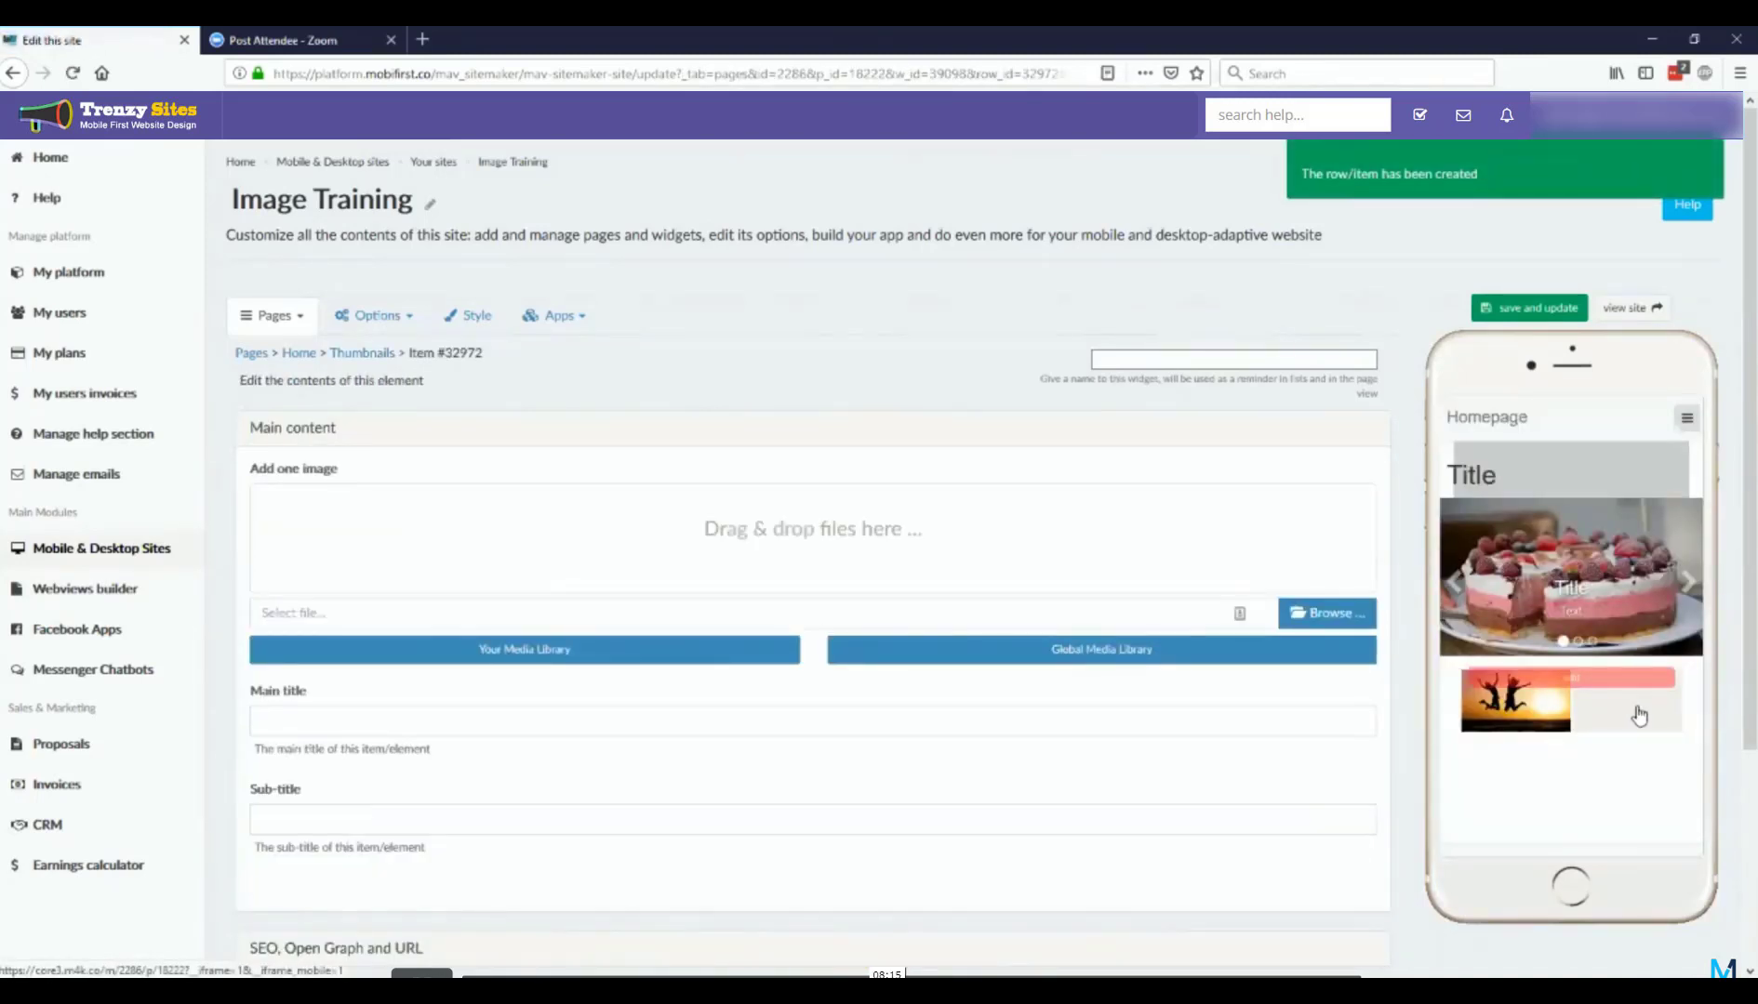
{"action": "left_click", "coordinate": [1049, 649]}
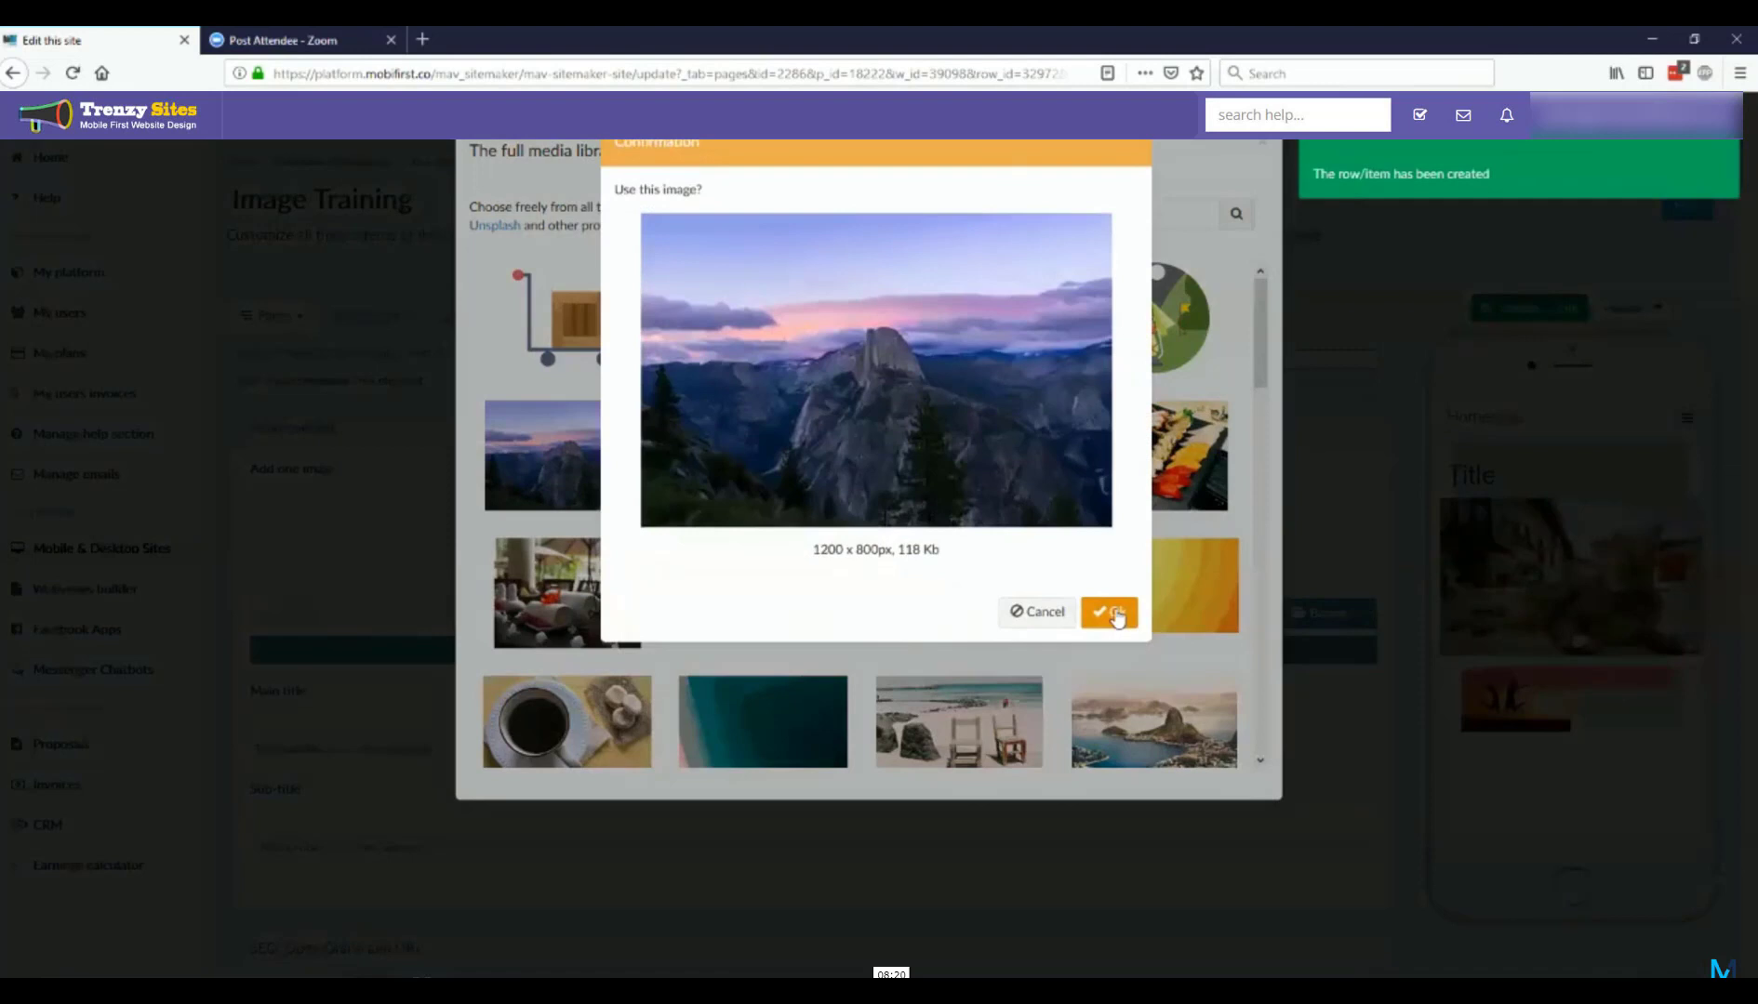
{"action": "left_click", "coordinate": [1115, 610]}
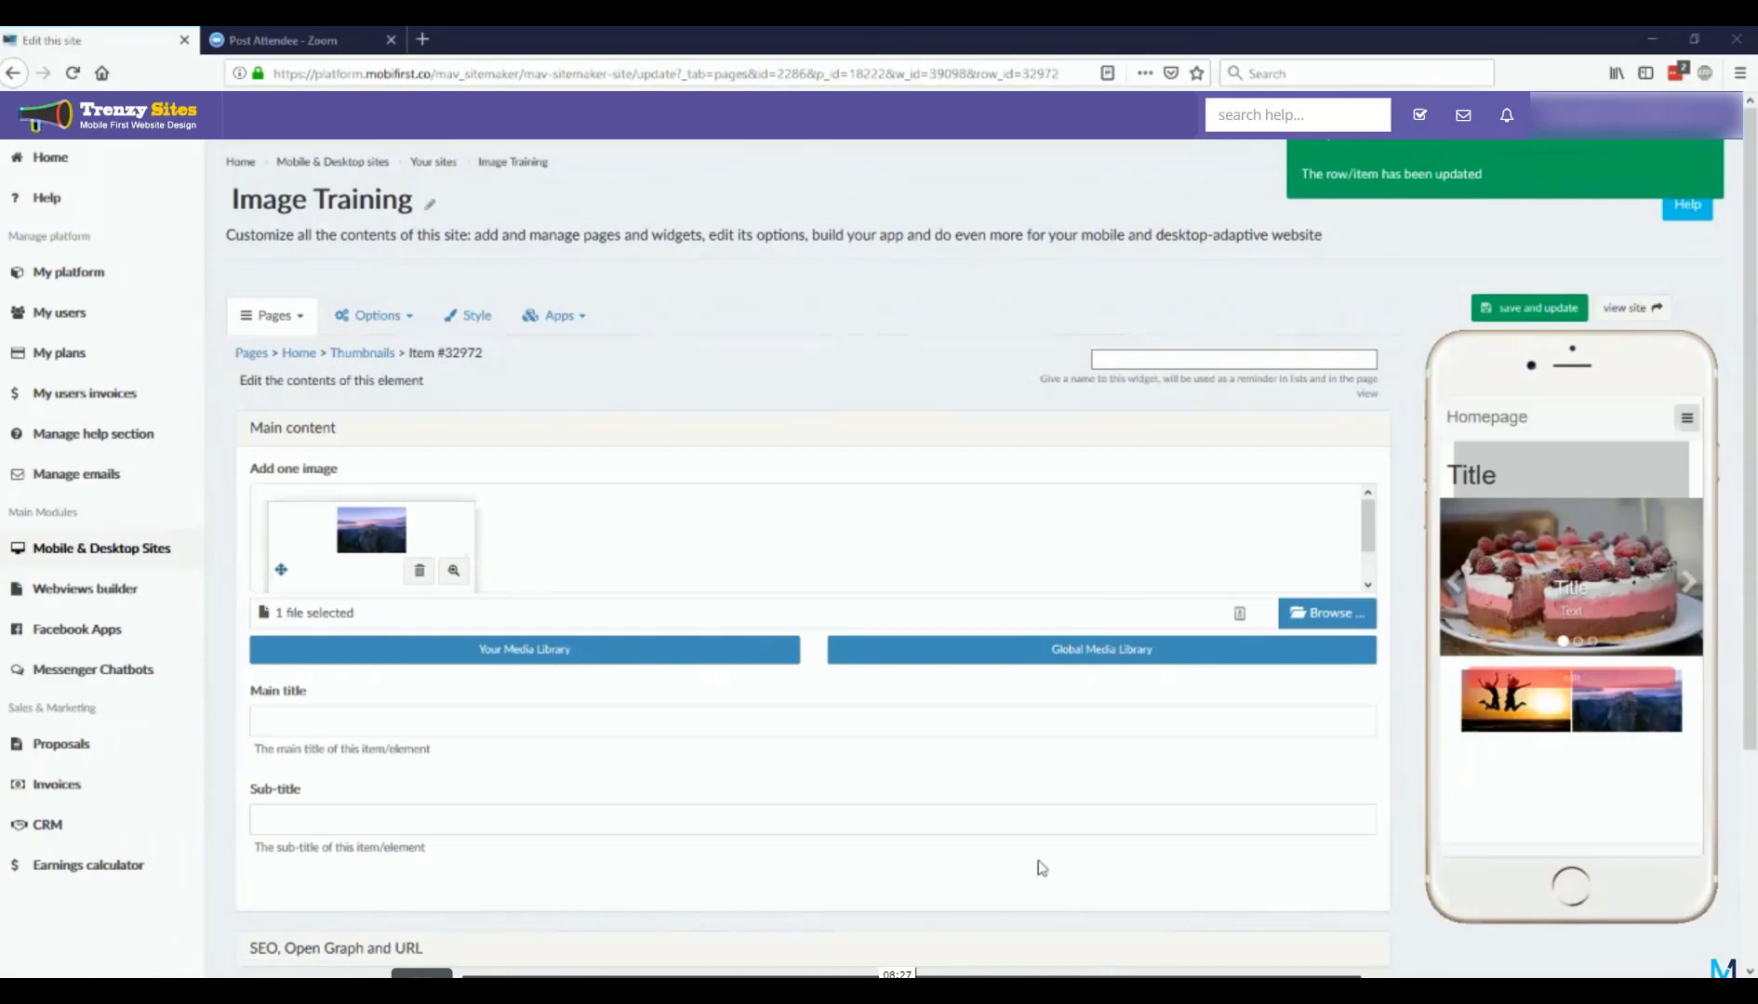
{"action": "scroll", "coordinate": [848, 871], "scroll_direction": "down", "scroll_amount": 3}
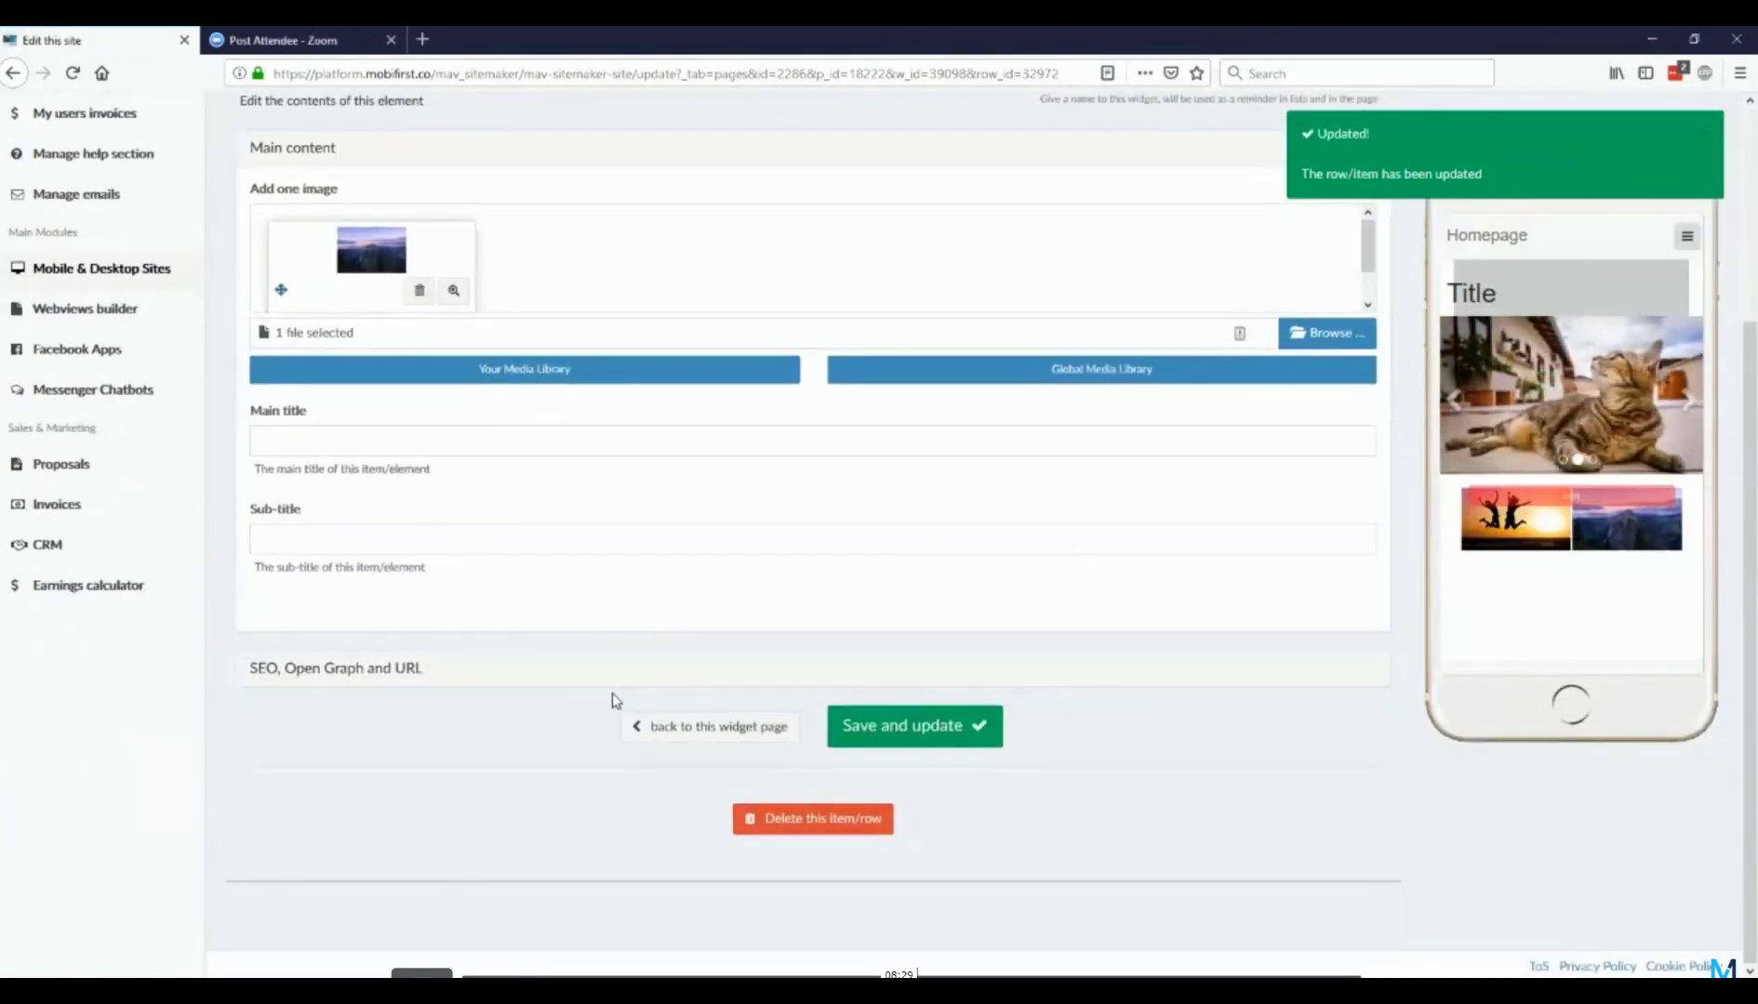
{"action": "left_click", "coordinate": [667, 735]}
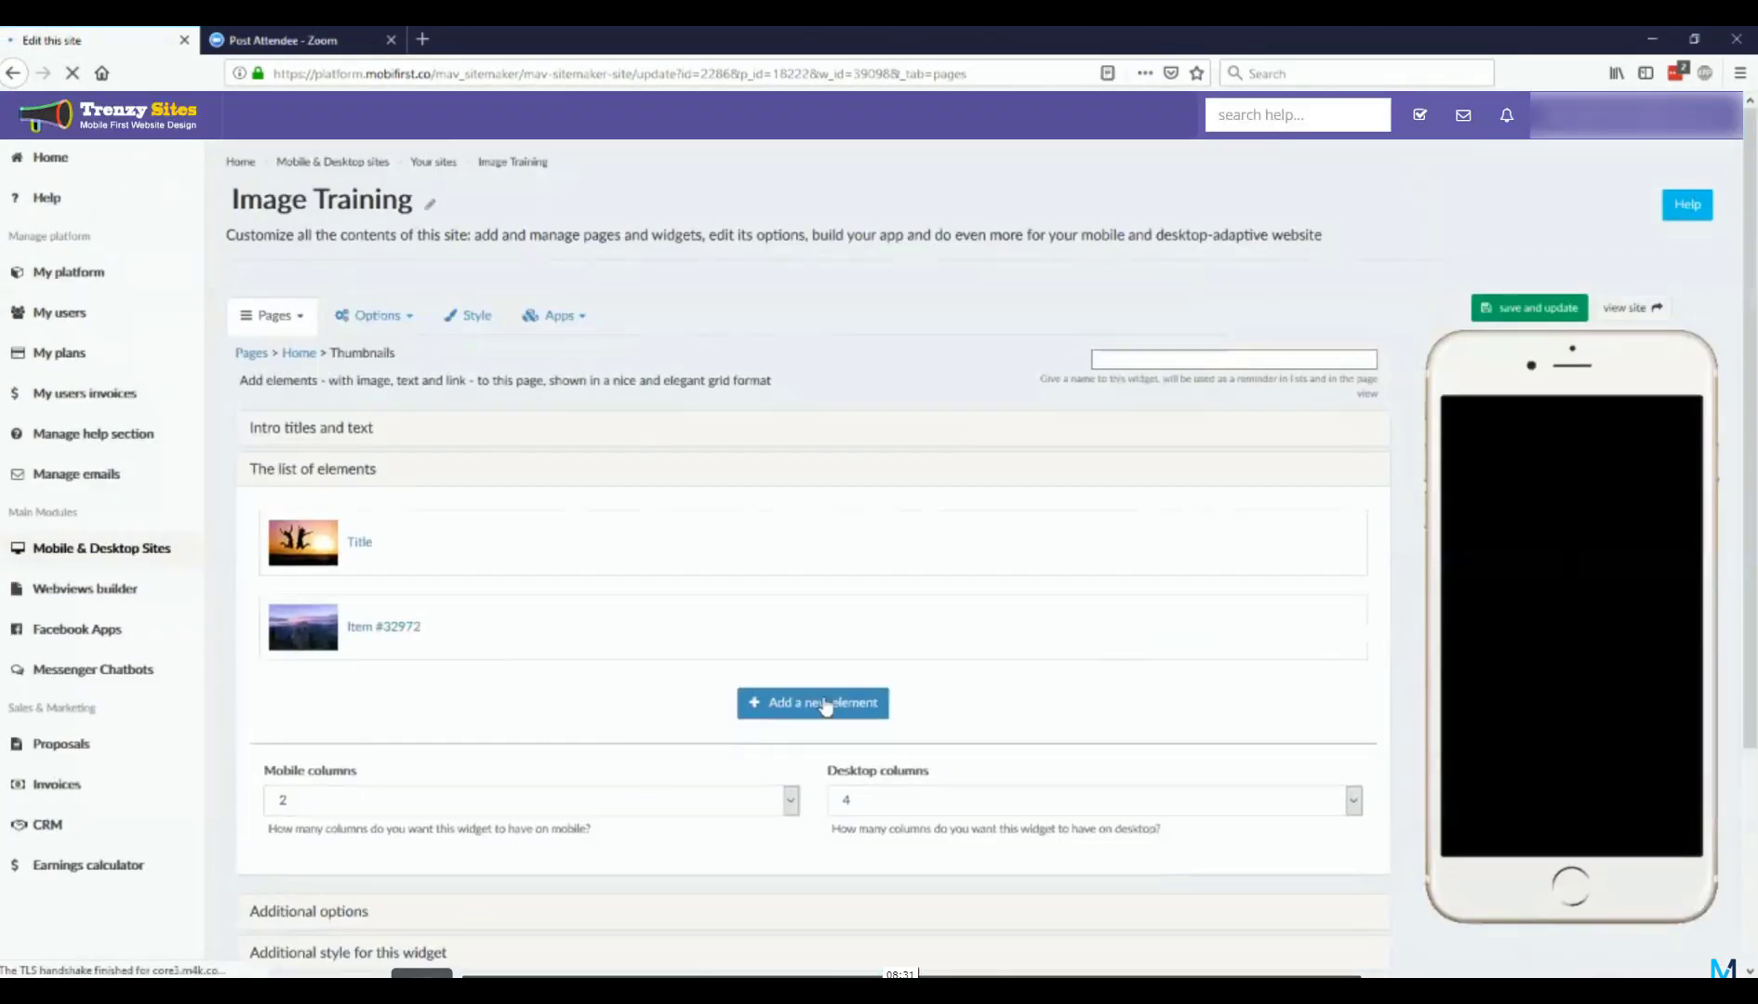
Step: Add a third thumbnail element with the kitten-in-a-basket image from the global media library
{"action": "left_click", "coordinate": [849, 704]}
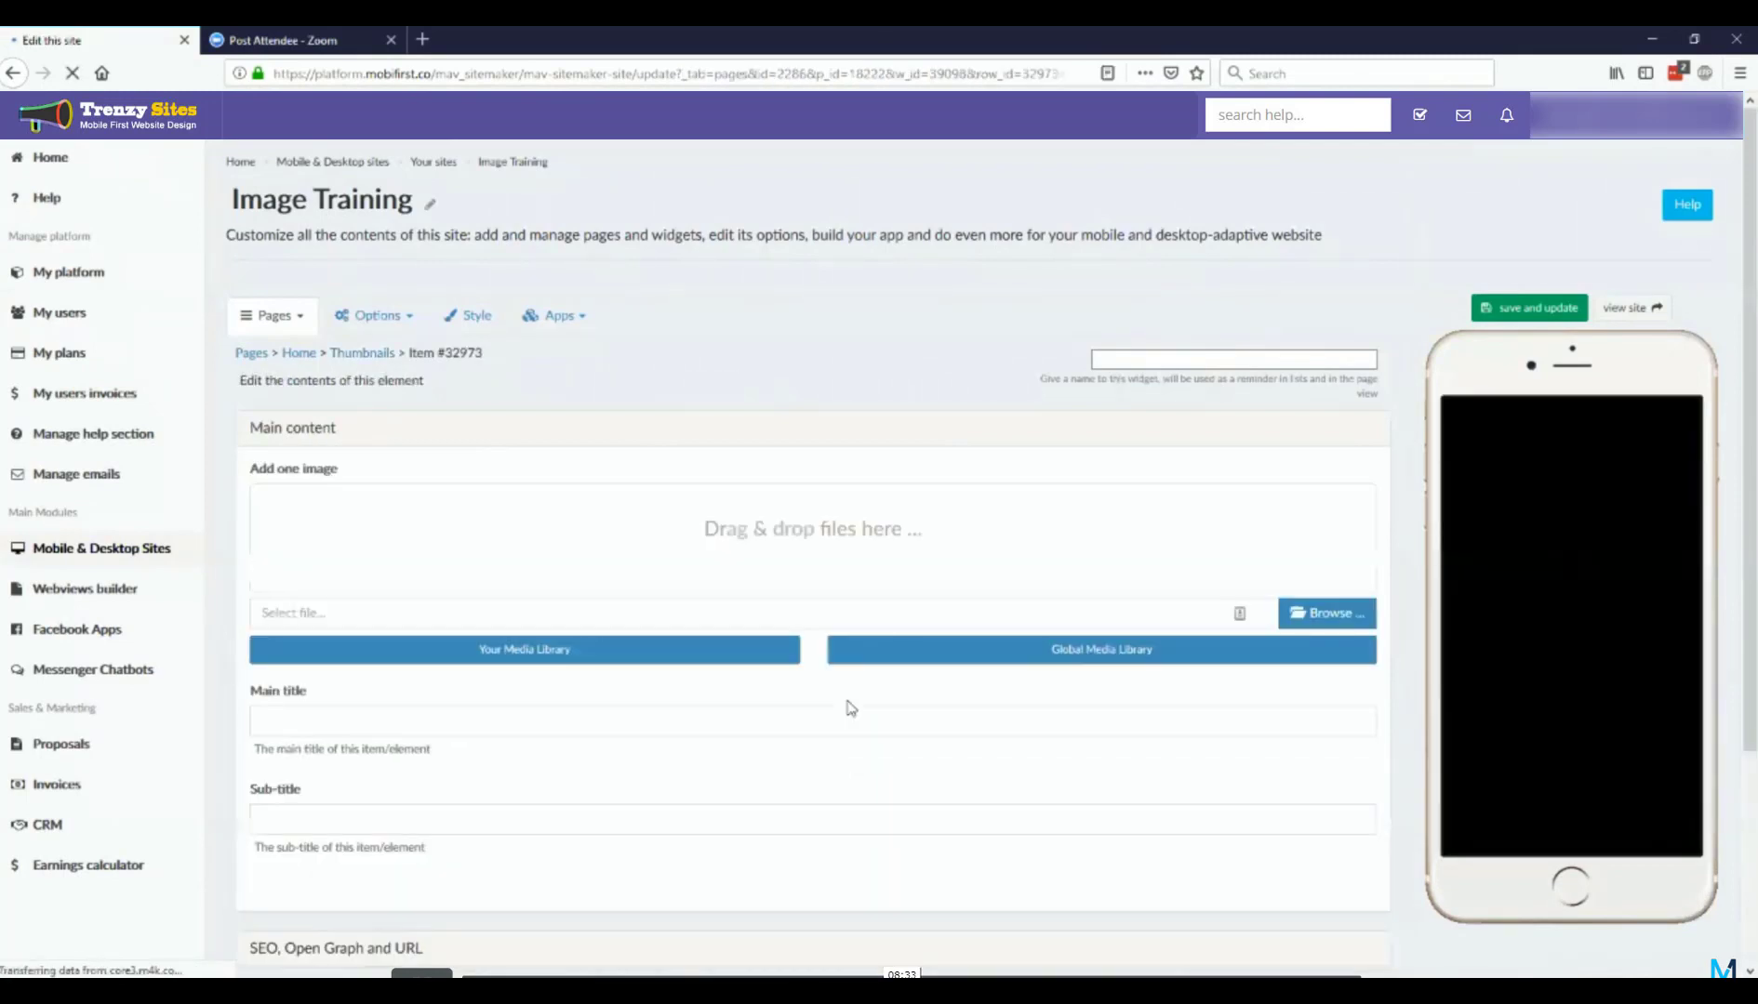
{"action": "left_click", "coordinate": [1012, 651]}
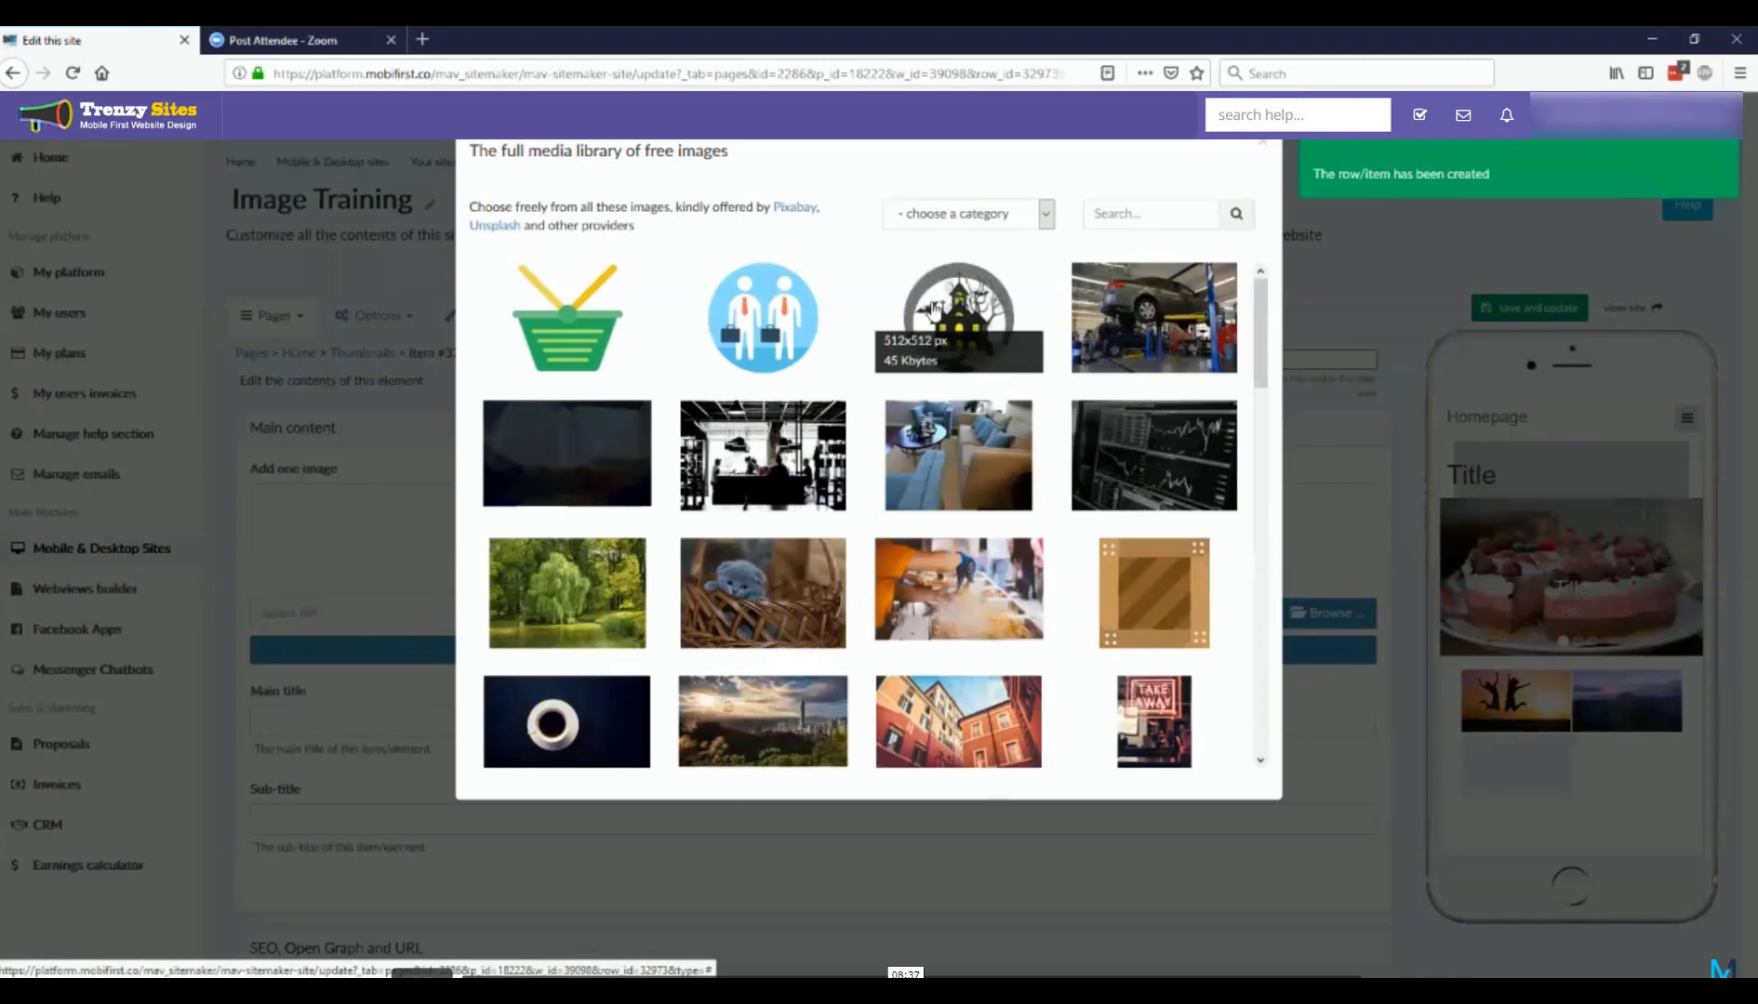
{"action": "left_click", "coordinate": [748, 567]}
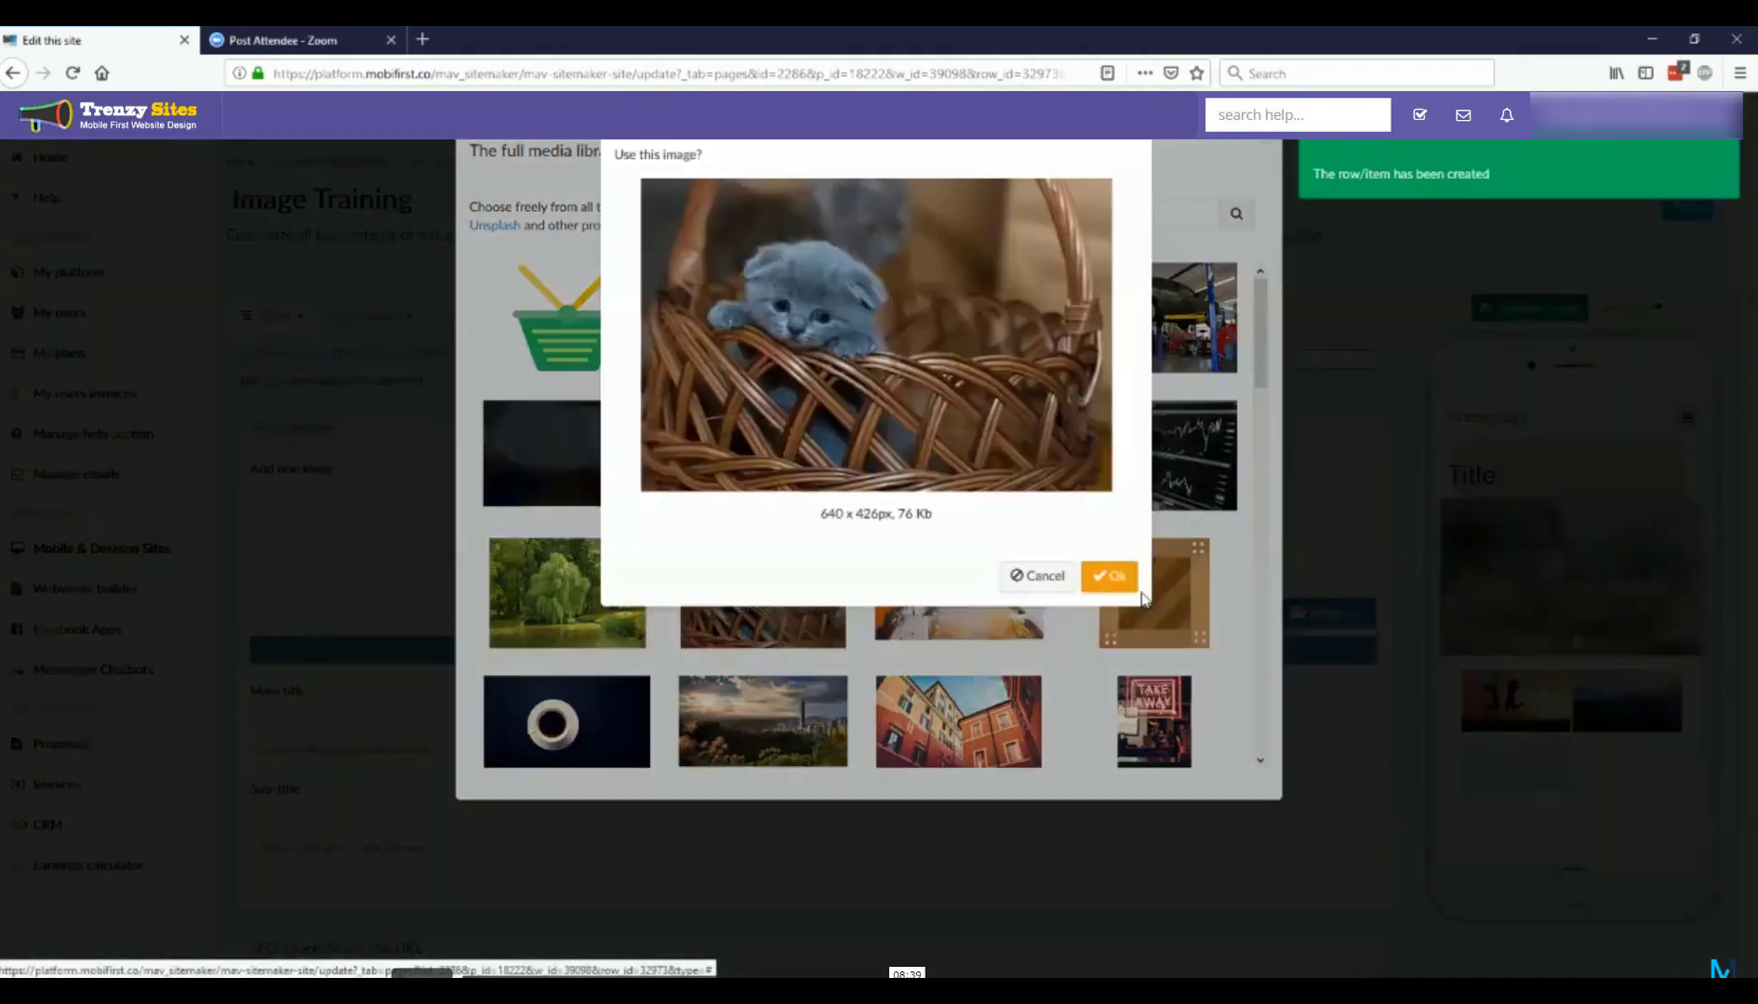
{"action": "left_click", "coordinate": [1114, 614]}
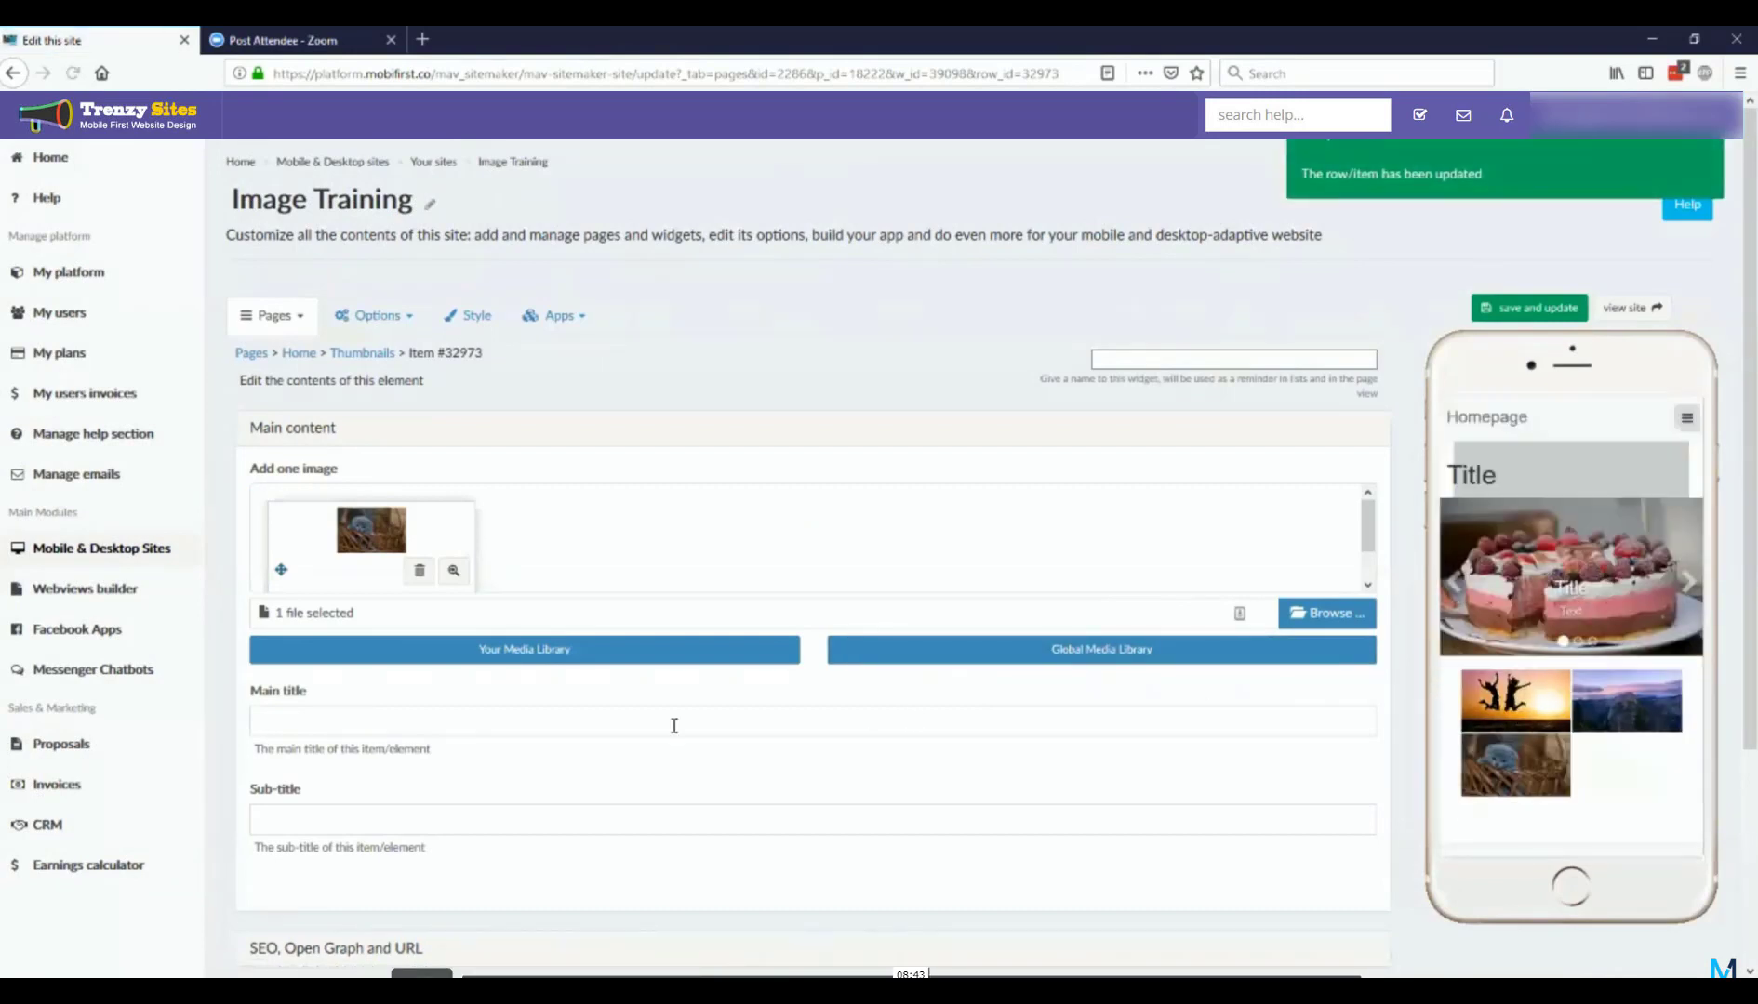
Step: Set the kitten thumbnail's main title to "Title" and its sub-title to "Subtitle"
{"action": "scroll", "coordinate": [665, 730], "scroll_direction": "down", "scroll_amount": 1}
{"action": "scroll", "coordinate": [665, 730], "scroll_direction": "down", "scroll_amount": 1}
{"action": "left_click", "coordinate": [527, 545]}
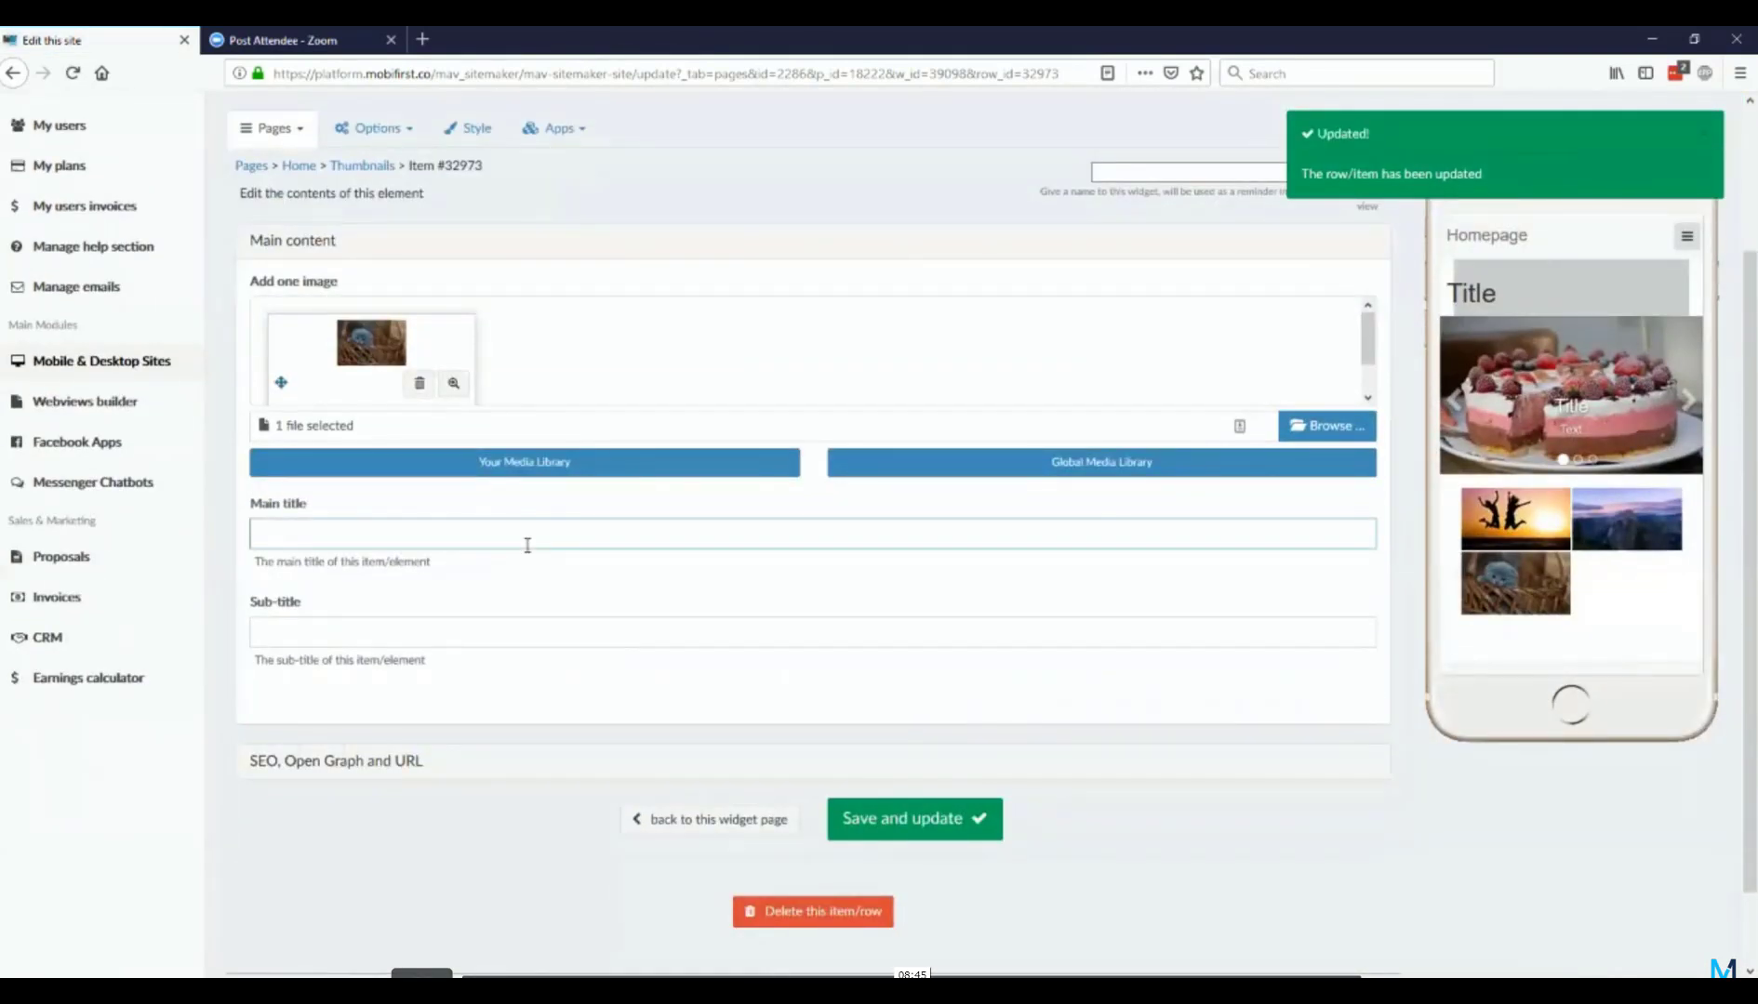
{"action": "key", "text": "Tab"}
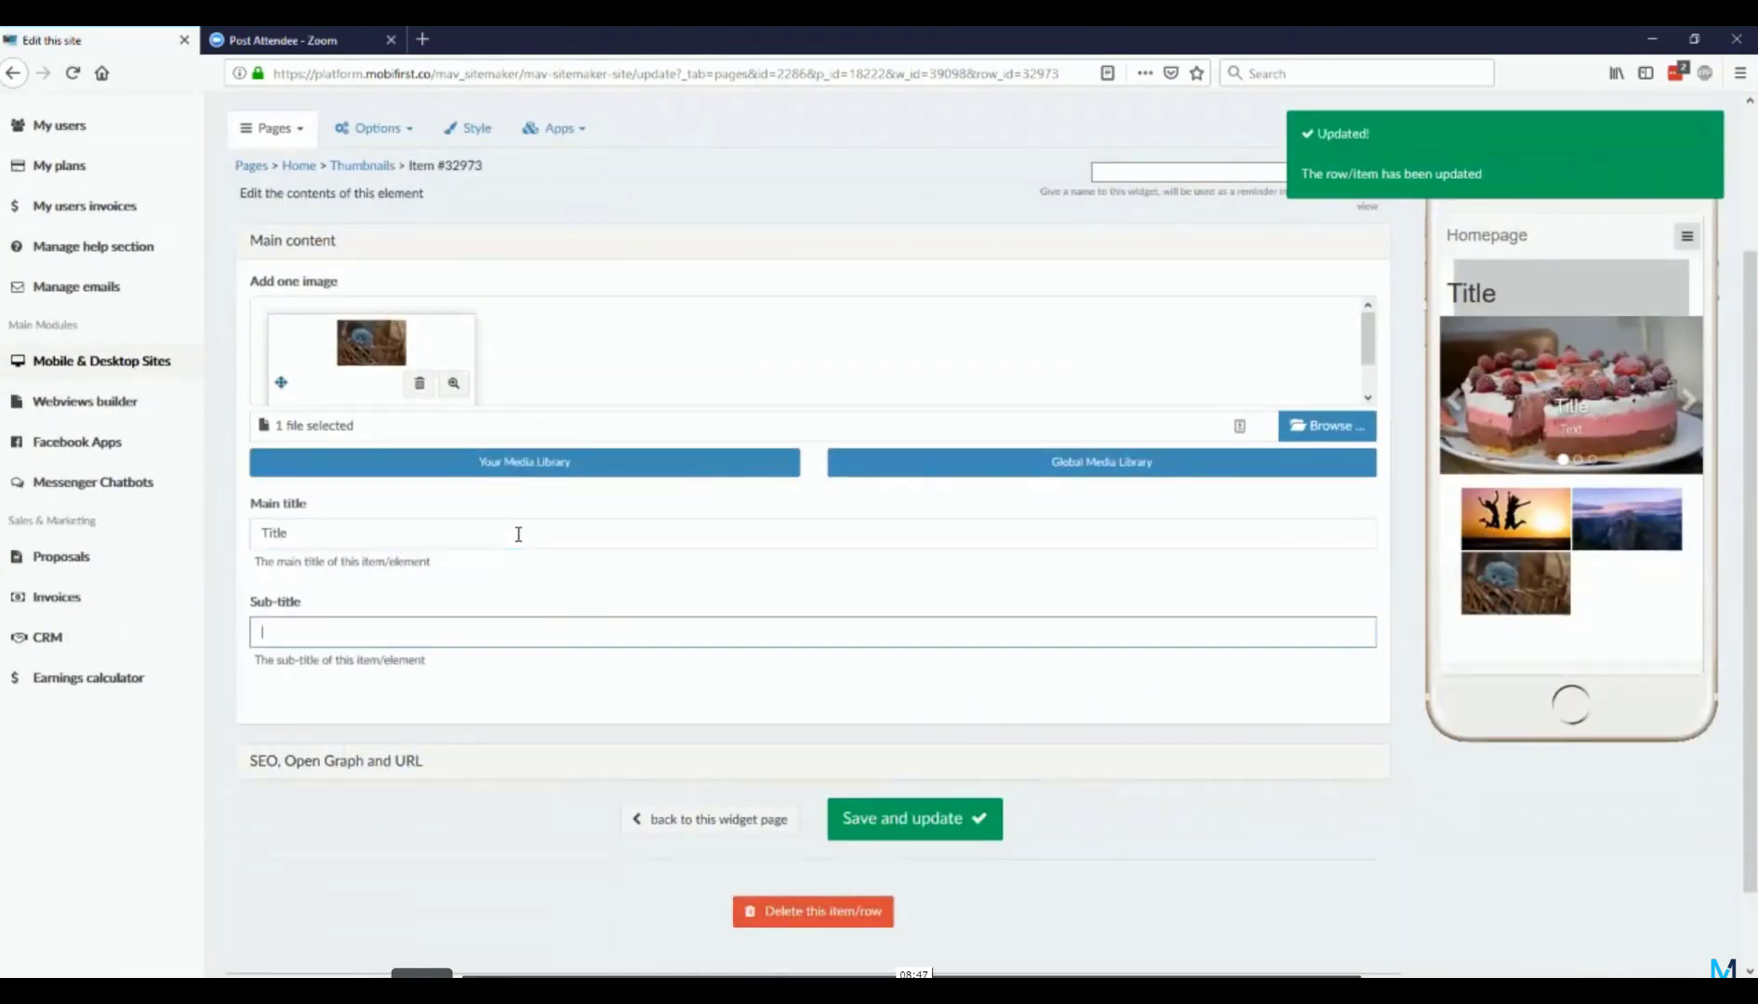
{"action": "type", "text": "Subti"}
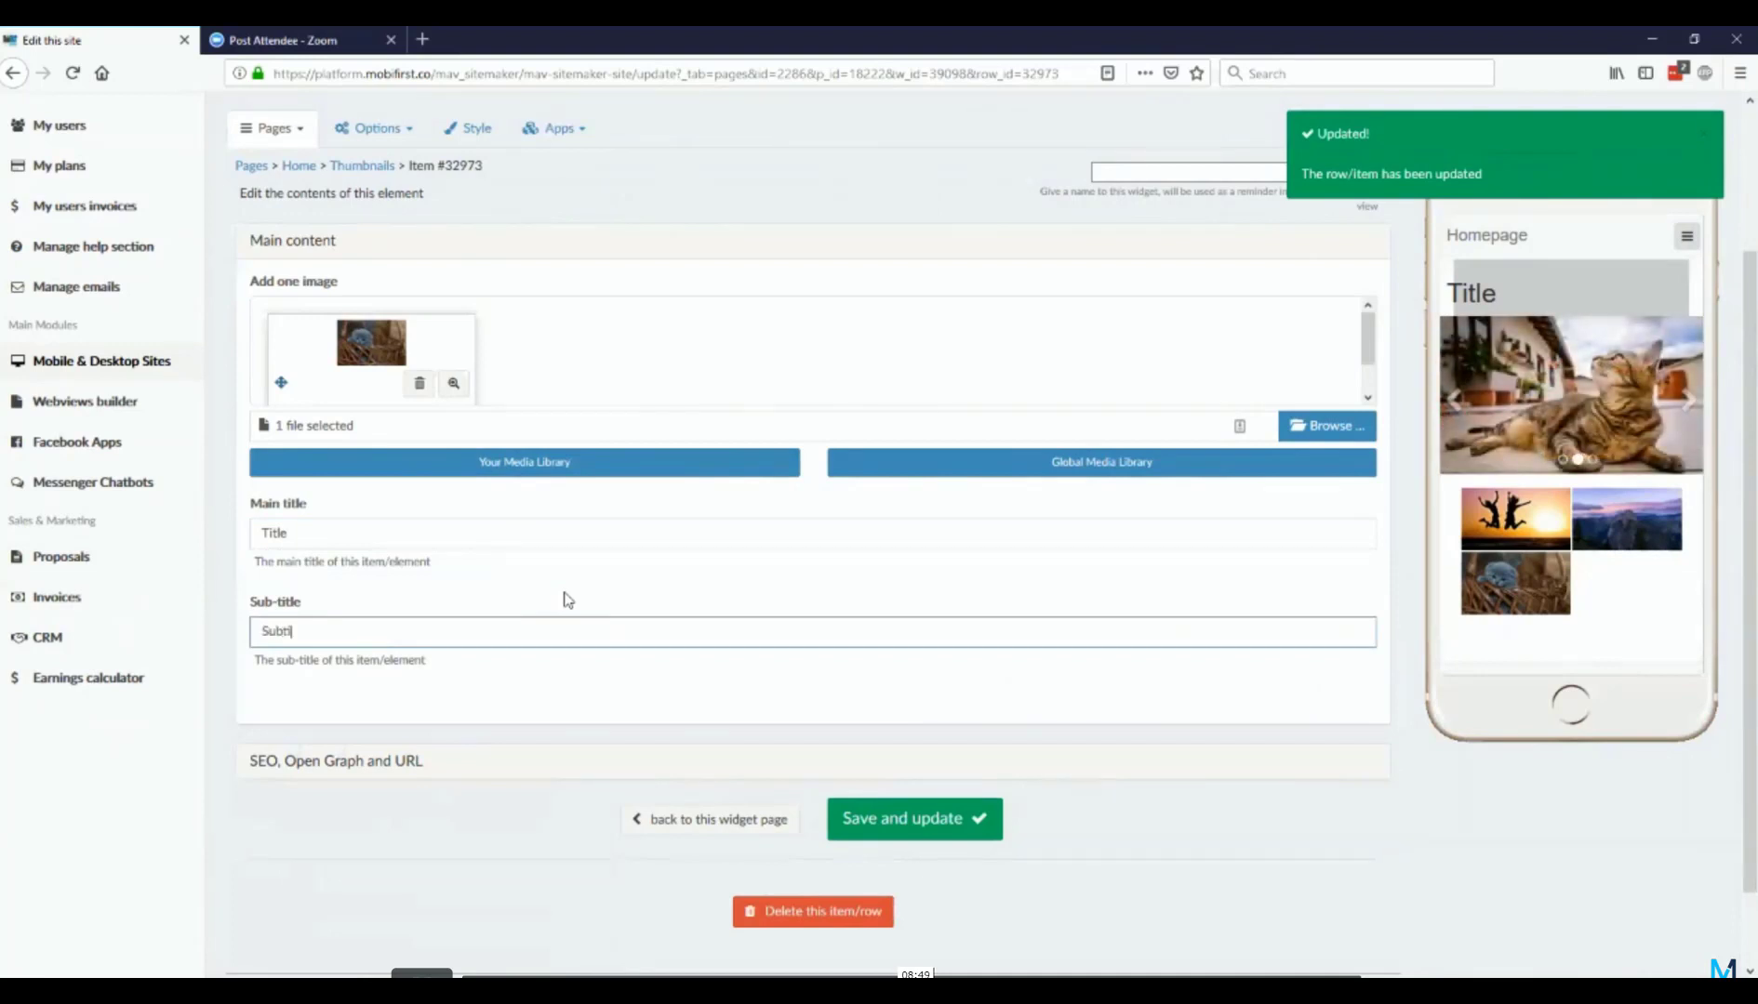
{"action": "type", "text": "tle"}
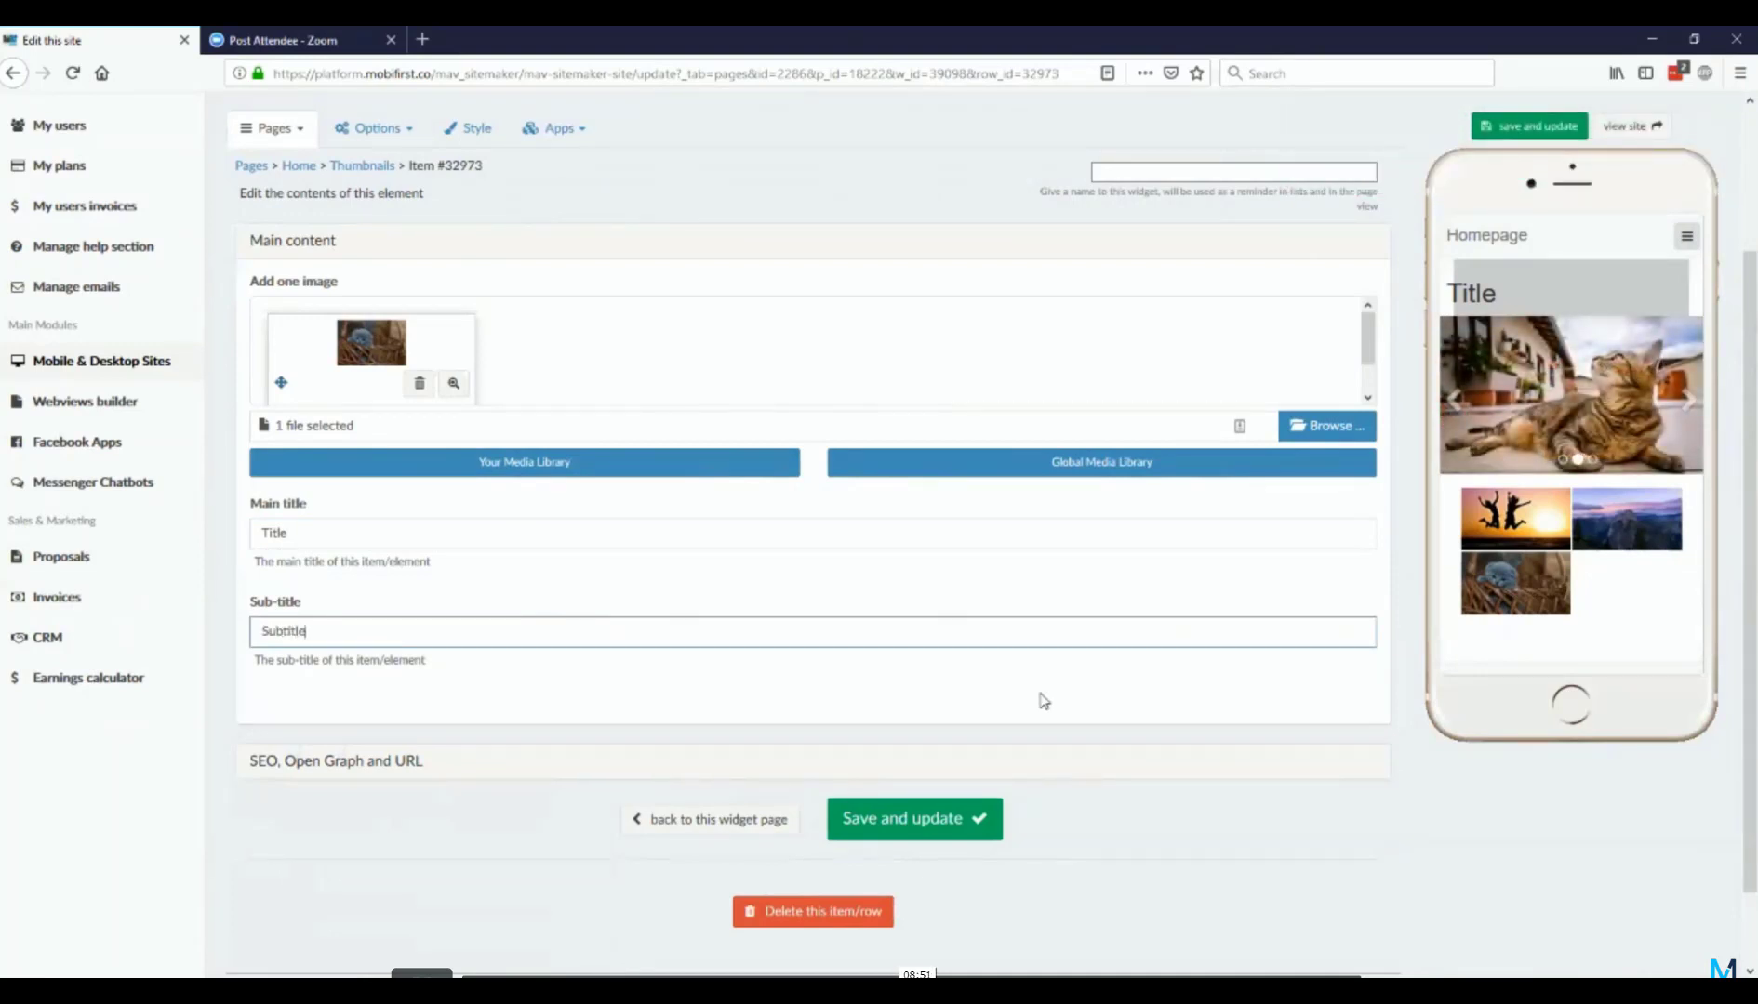
Step: Save the kitten thumbnail's titles and return to the Thumbnails widget page
{"action": "left_click", "coordinate": [953, 824]}
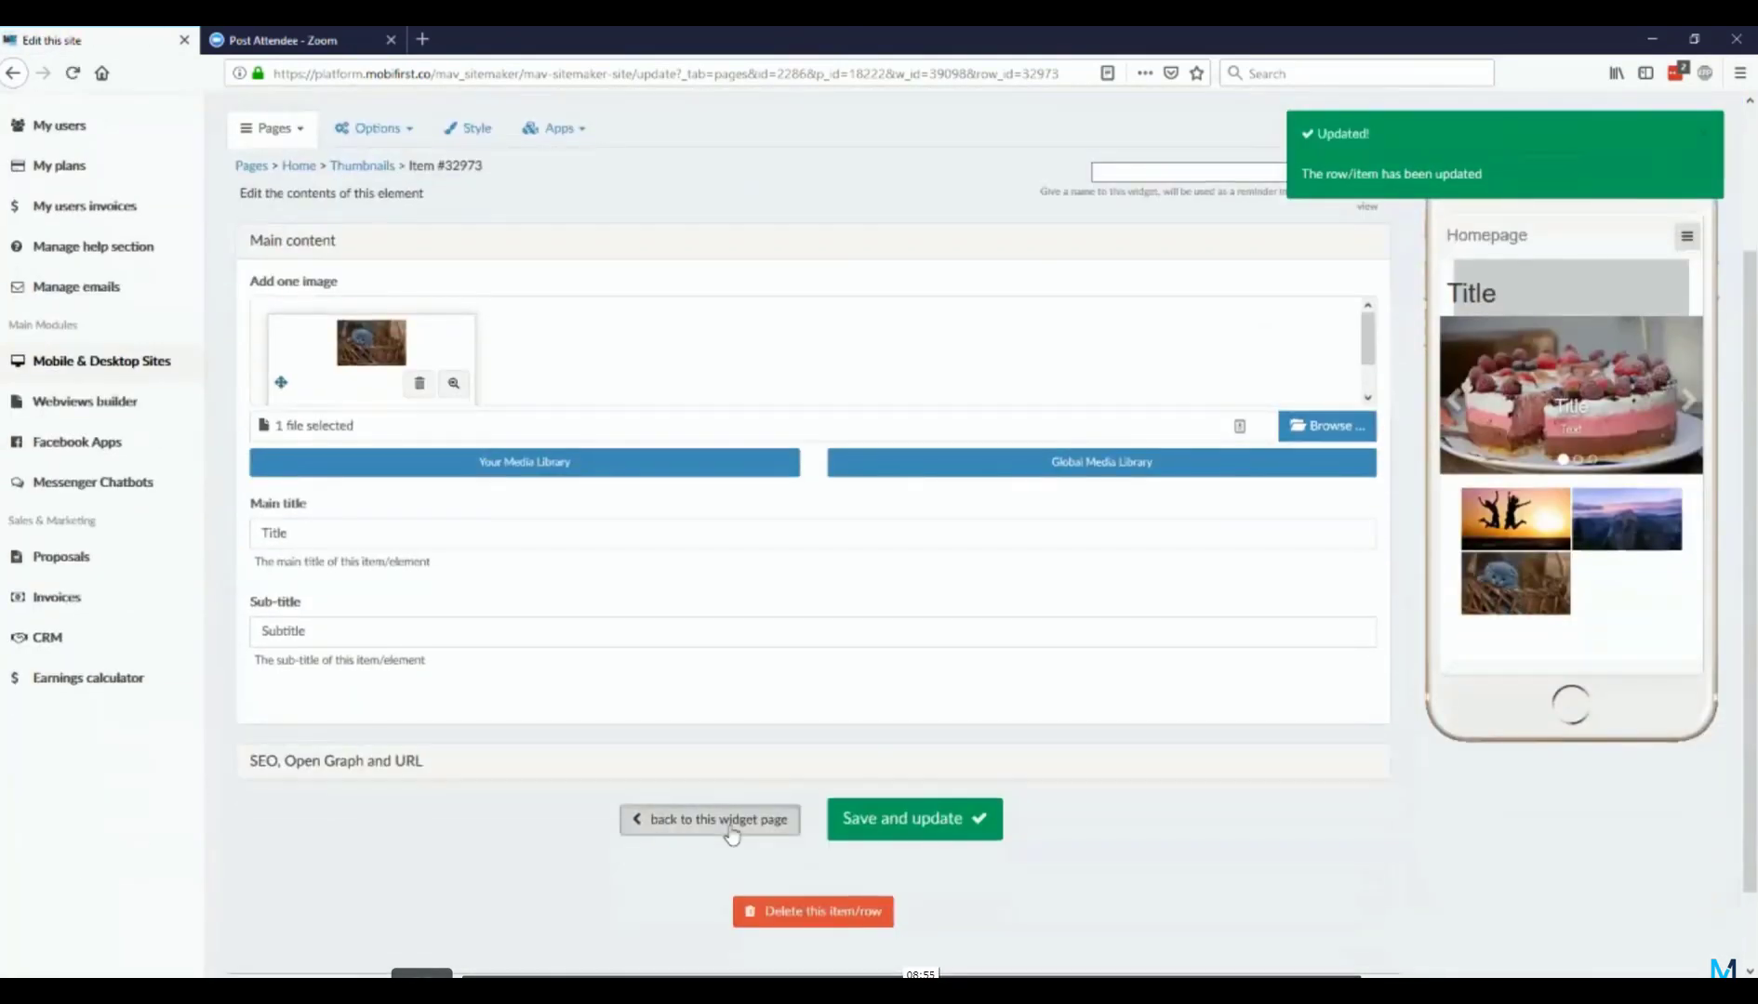
{"action": "left_click", "coordinate": [776, 807]}
Step: Add a fourth thumbnail element with the white cat image from the global media library, and return to the widget page
{"action": "left_click", "coordinate": [812, 789]}
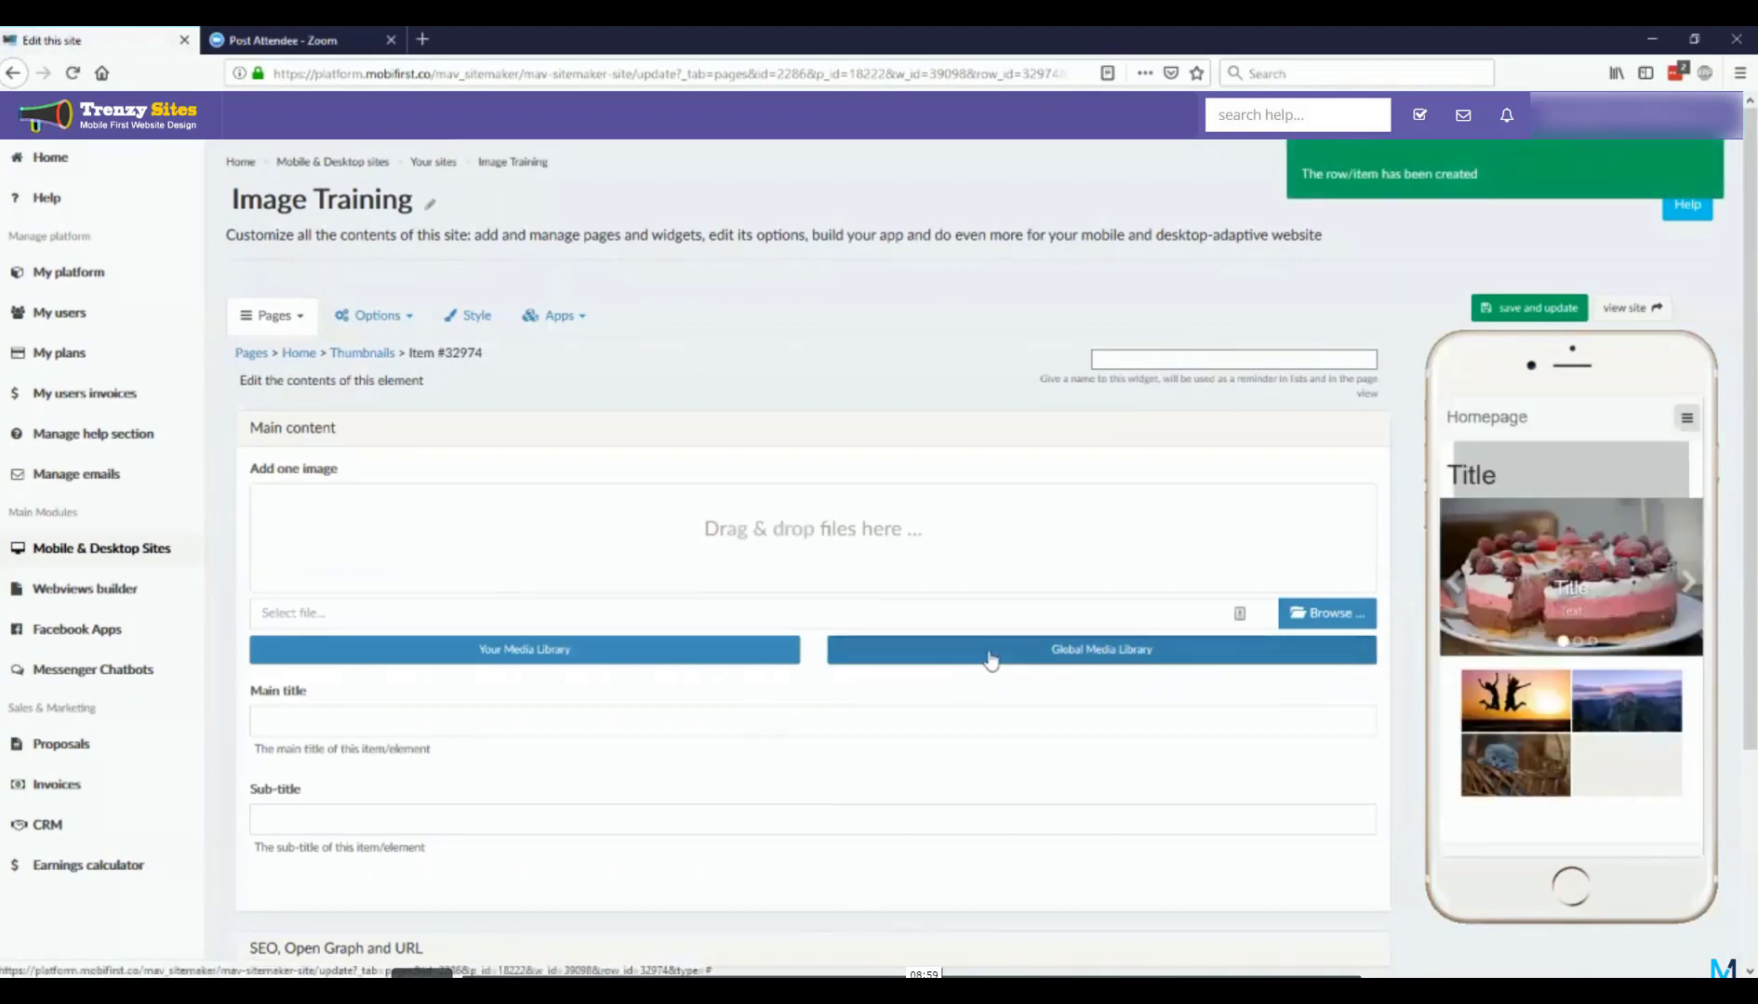
{"action": "left_click", "coordinate": [989, 656]}
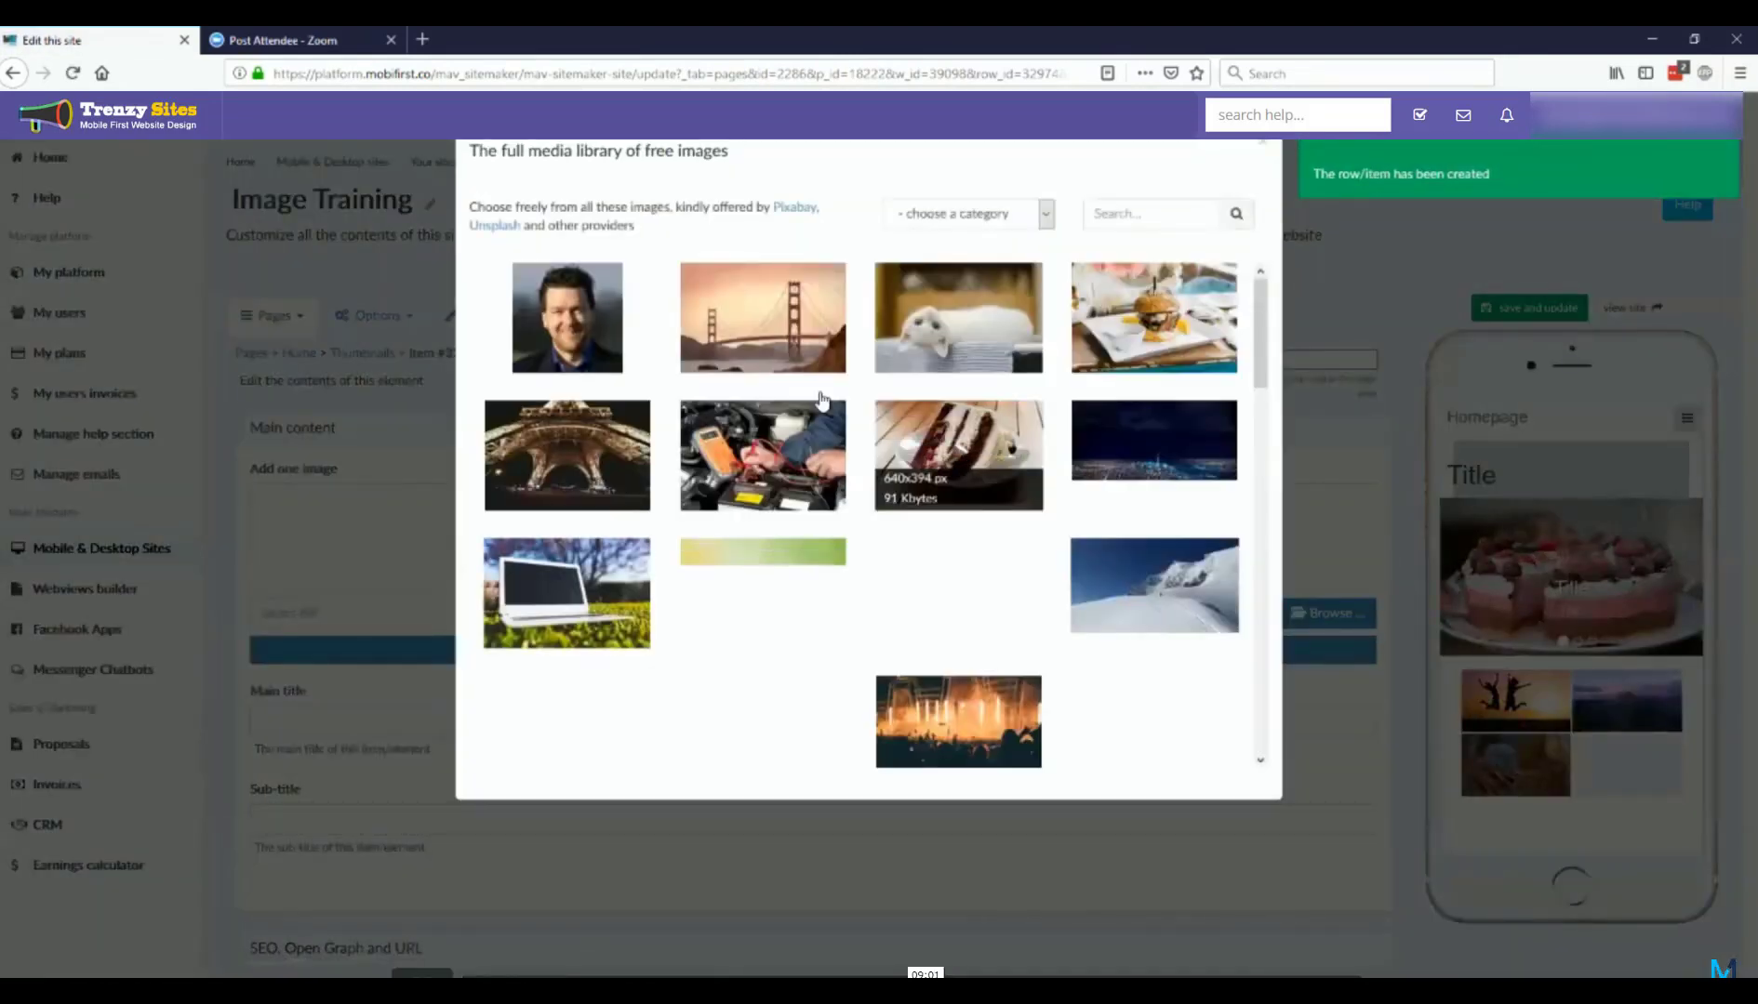
{"action": "left_click", "coordinate": [958, 320]}
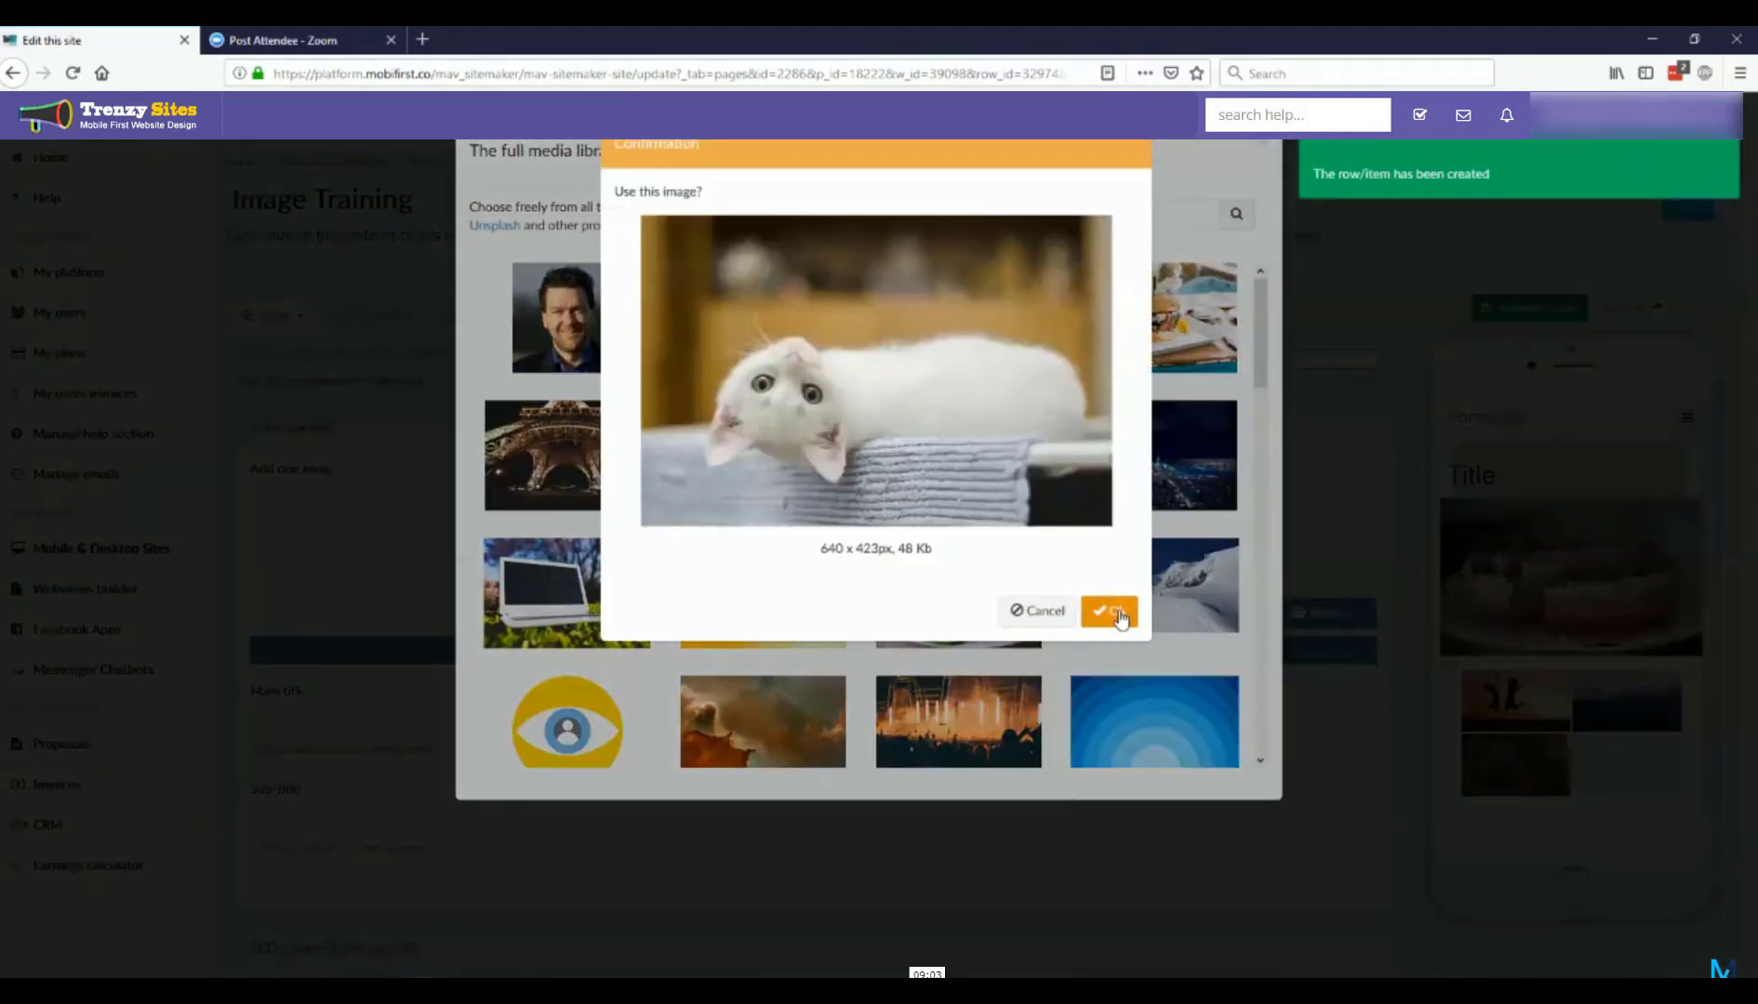
{"action": "left_click", "coordinate": [1119, 610]}
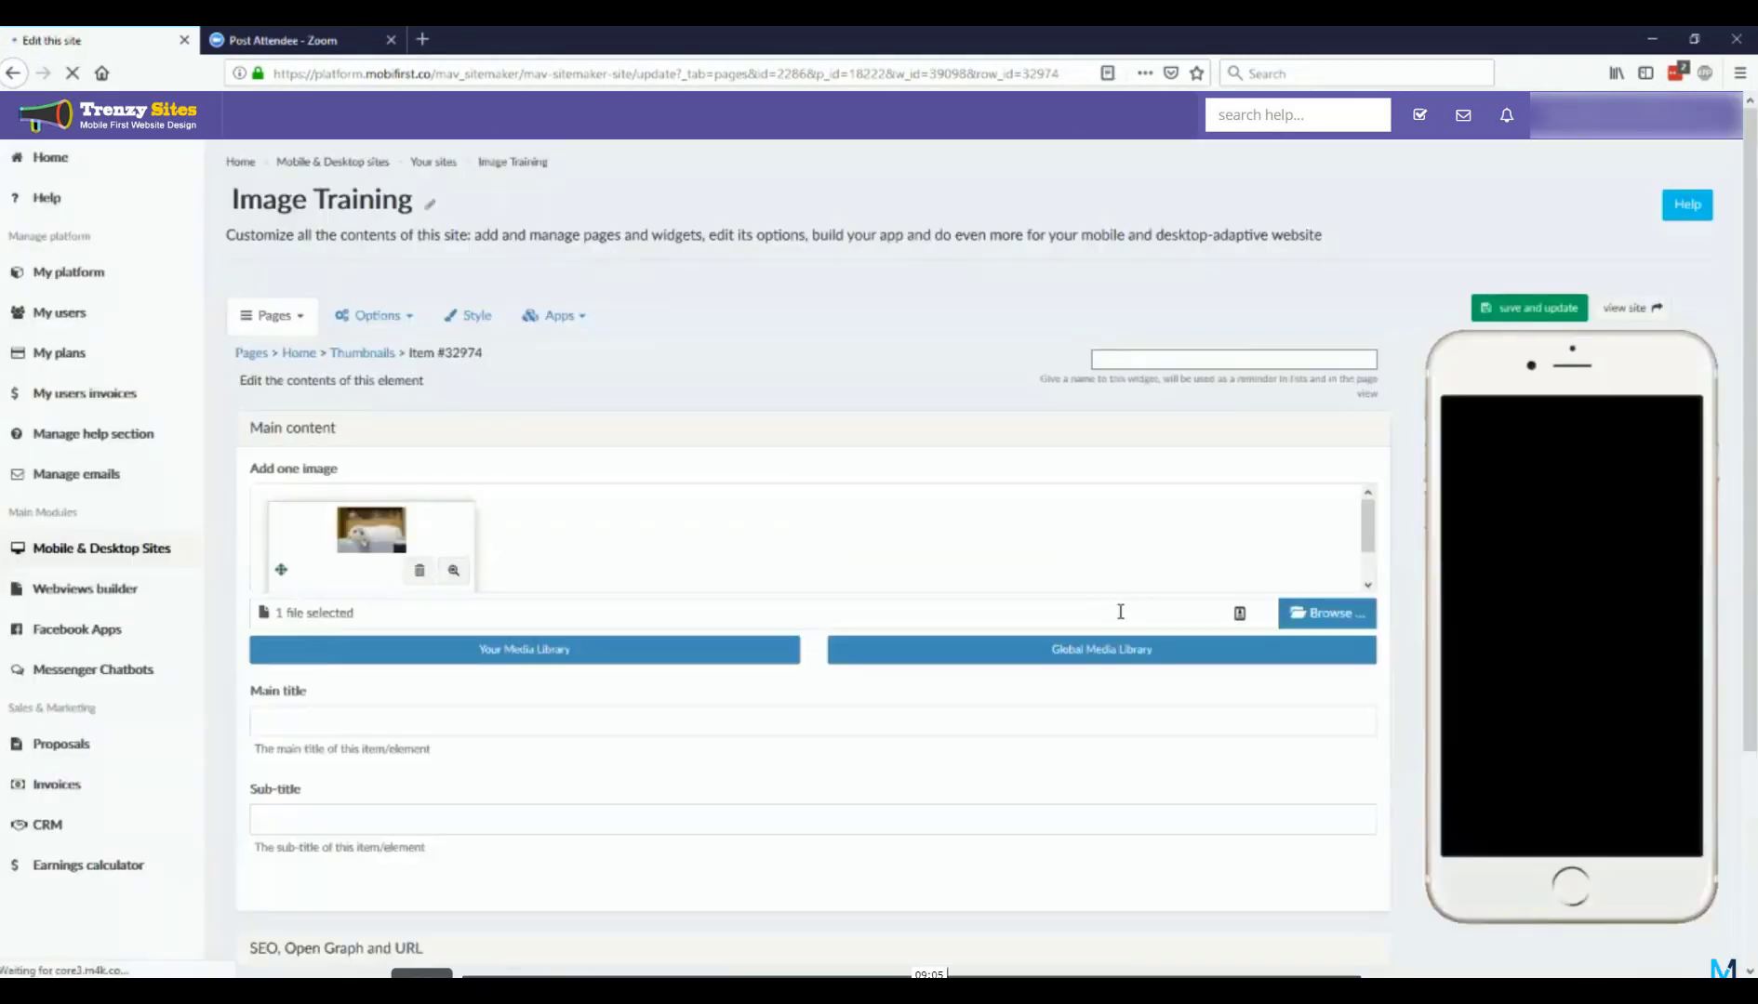
{"action": "scroll", "coordinate": [1085, 606], "scroll_direction": "down", "scroll_amount": 2}
{"action": "scroll", "coordinate": [1073, 688], "scroll_direction": "up", "scroll_amount": 2}
{"action": "scroll", "coordinate": [1672, 634], "scroll_direction": "down", "scroll_amount": 1}
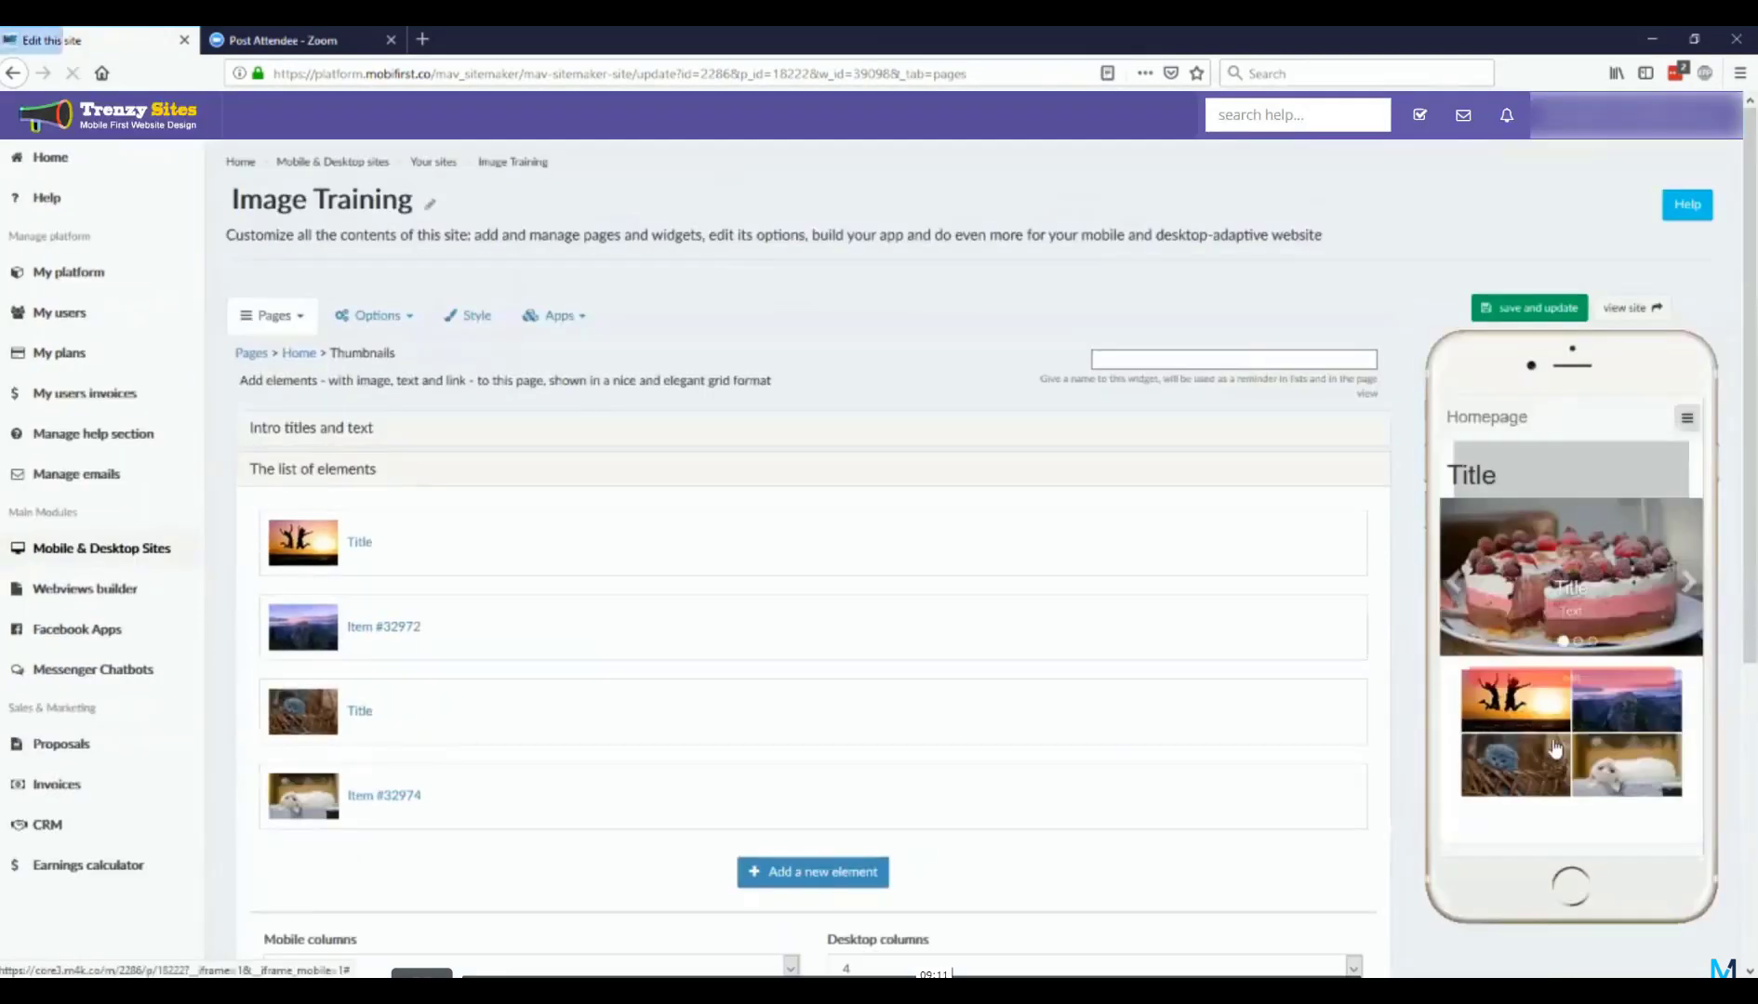
Step: Open the kitten thumbnail in the phone preview, browse the enlarged images in both directions, and close the pop-up
{"action": "left_click", "coordinate": [1540, 755]}
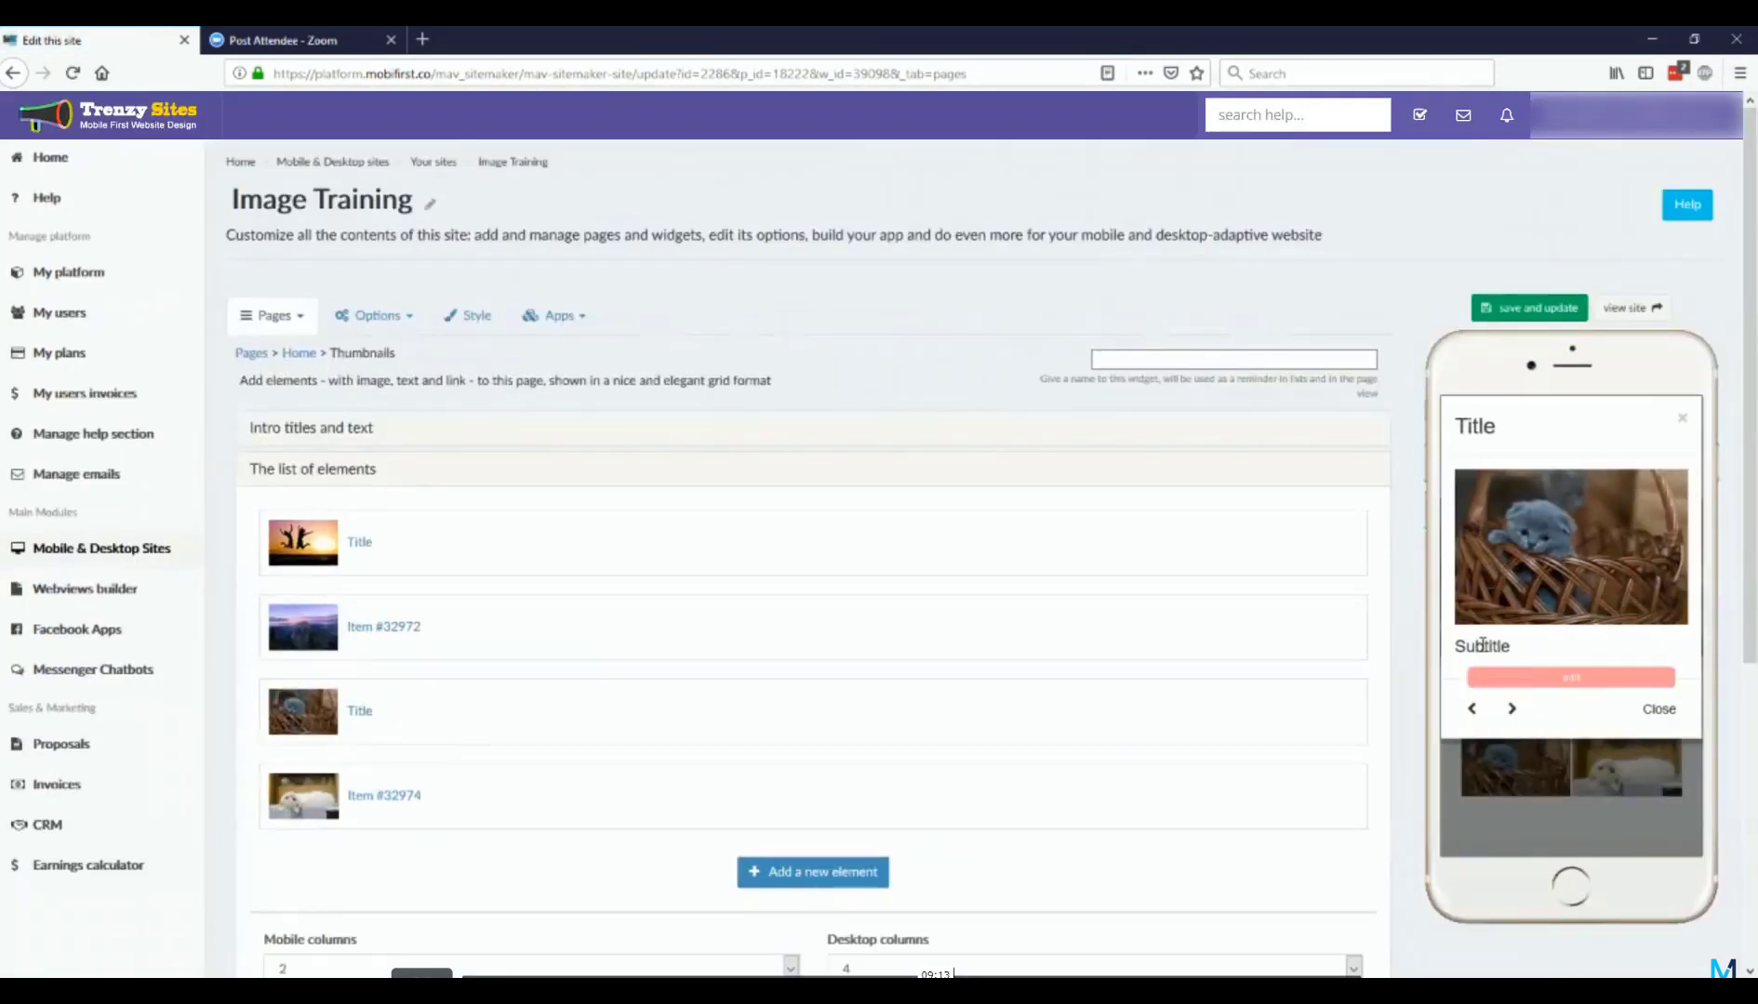
{"action": "left_click", "coordinate": [1471, 710]}
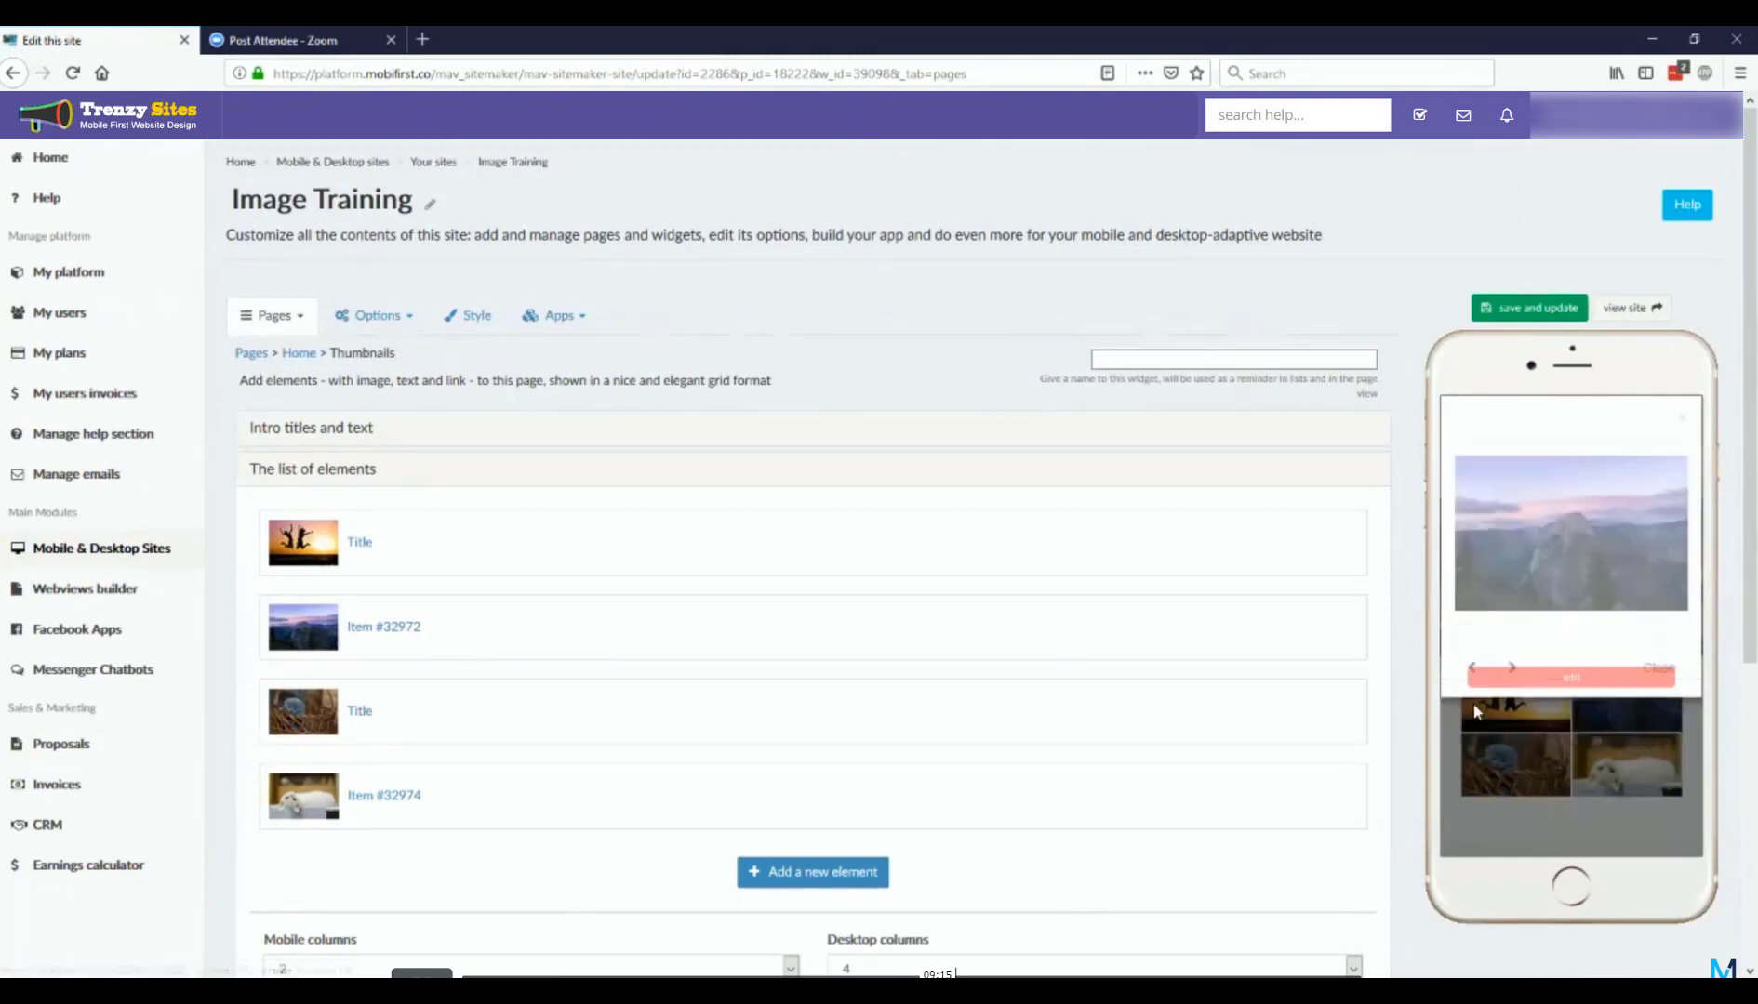
{"action": "left_click", "coordinate": [1478, 664]}
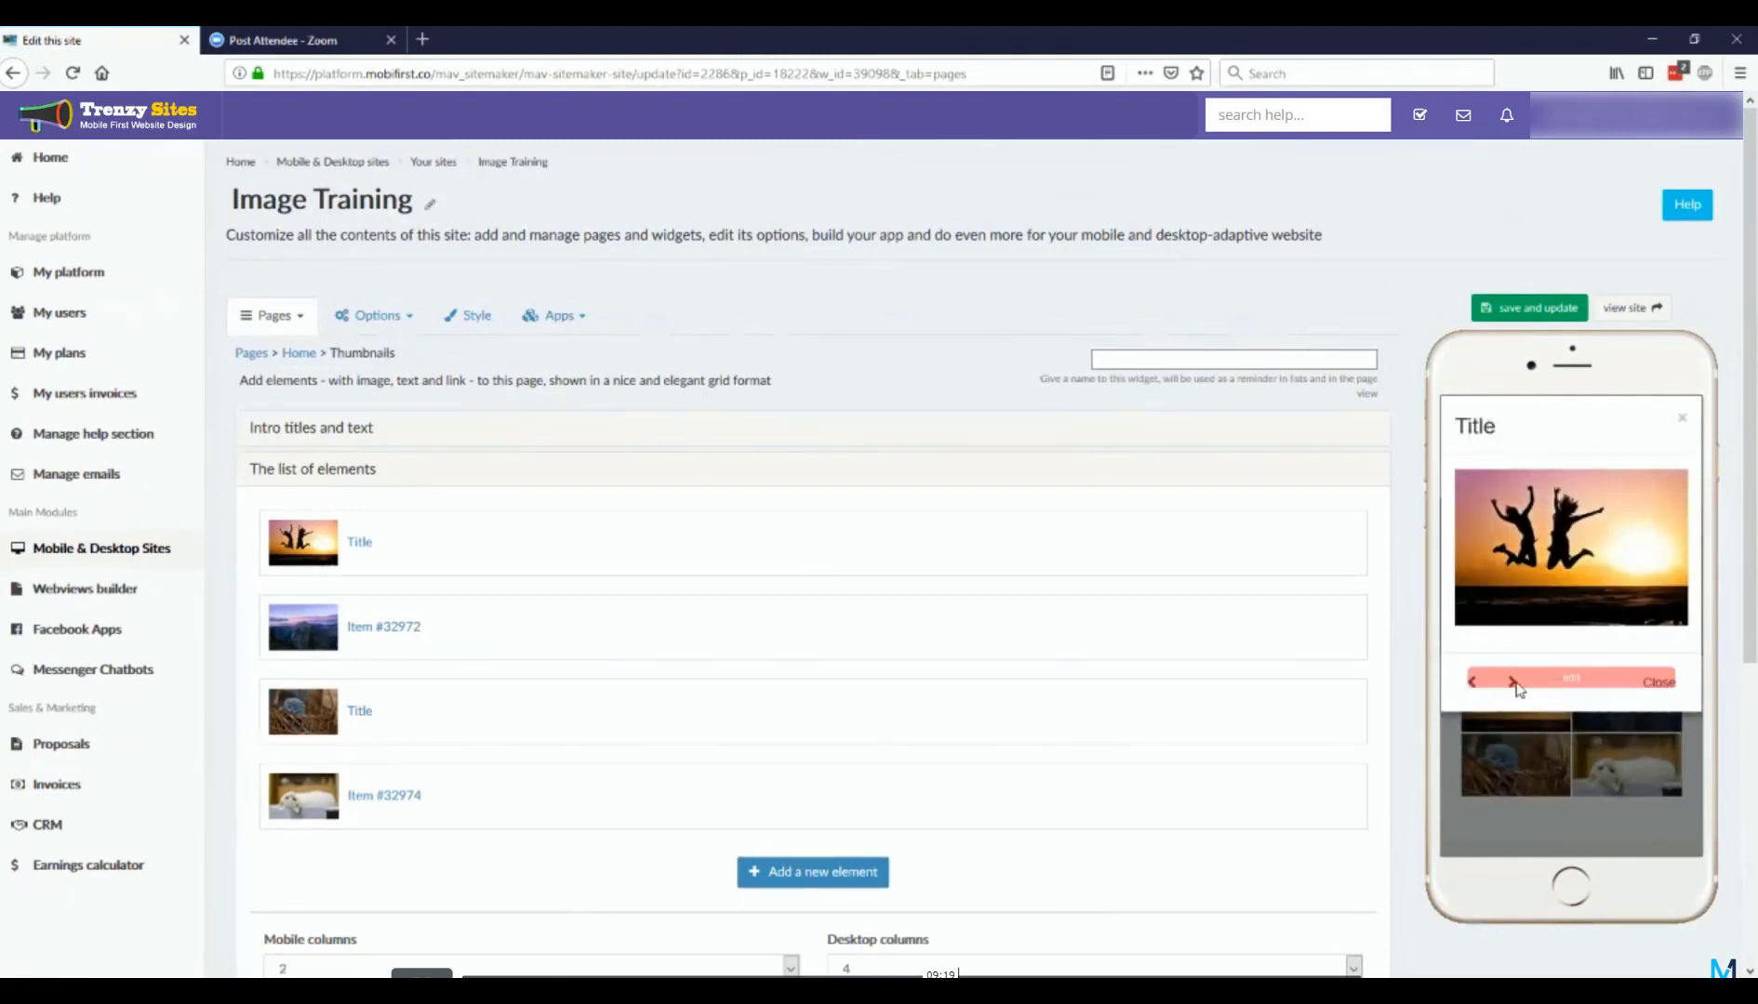
{"action": "left_click", "coordinate": [1513, 683]}
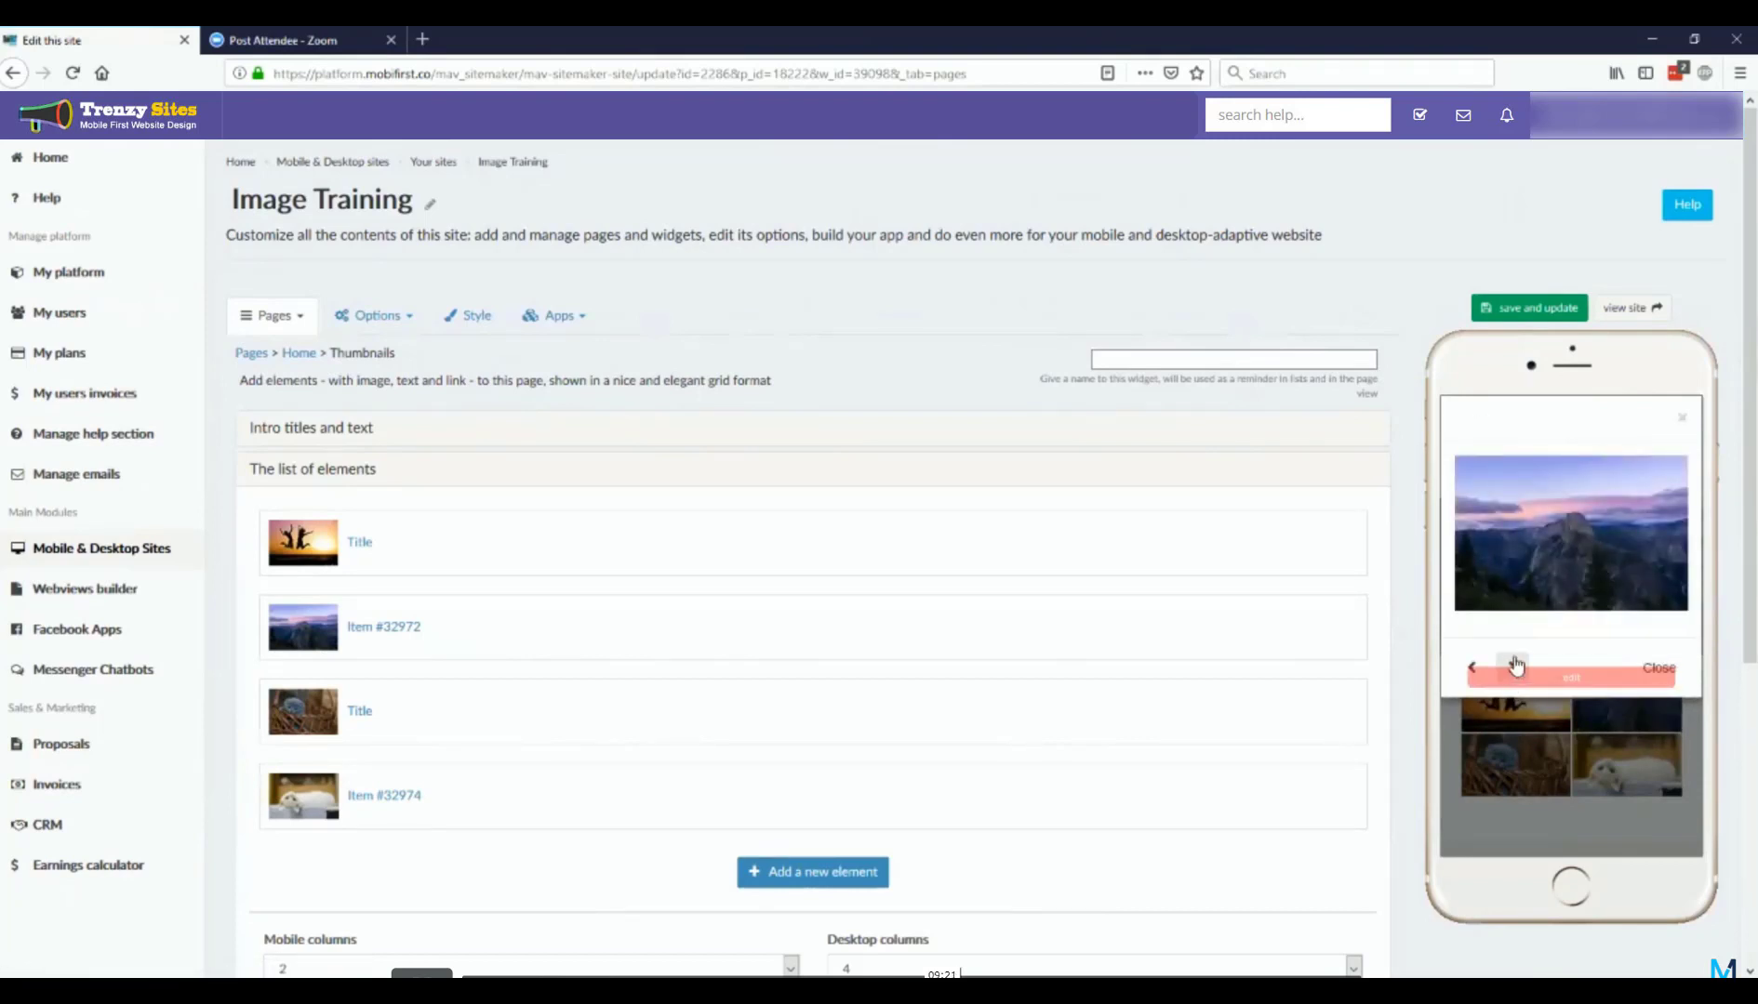
{"action": "left_click", "coordinate": [1513, 666]}
{"action": "left_click", "coordinate": [1515, 709]}
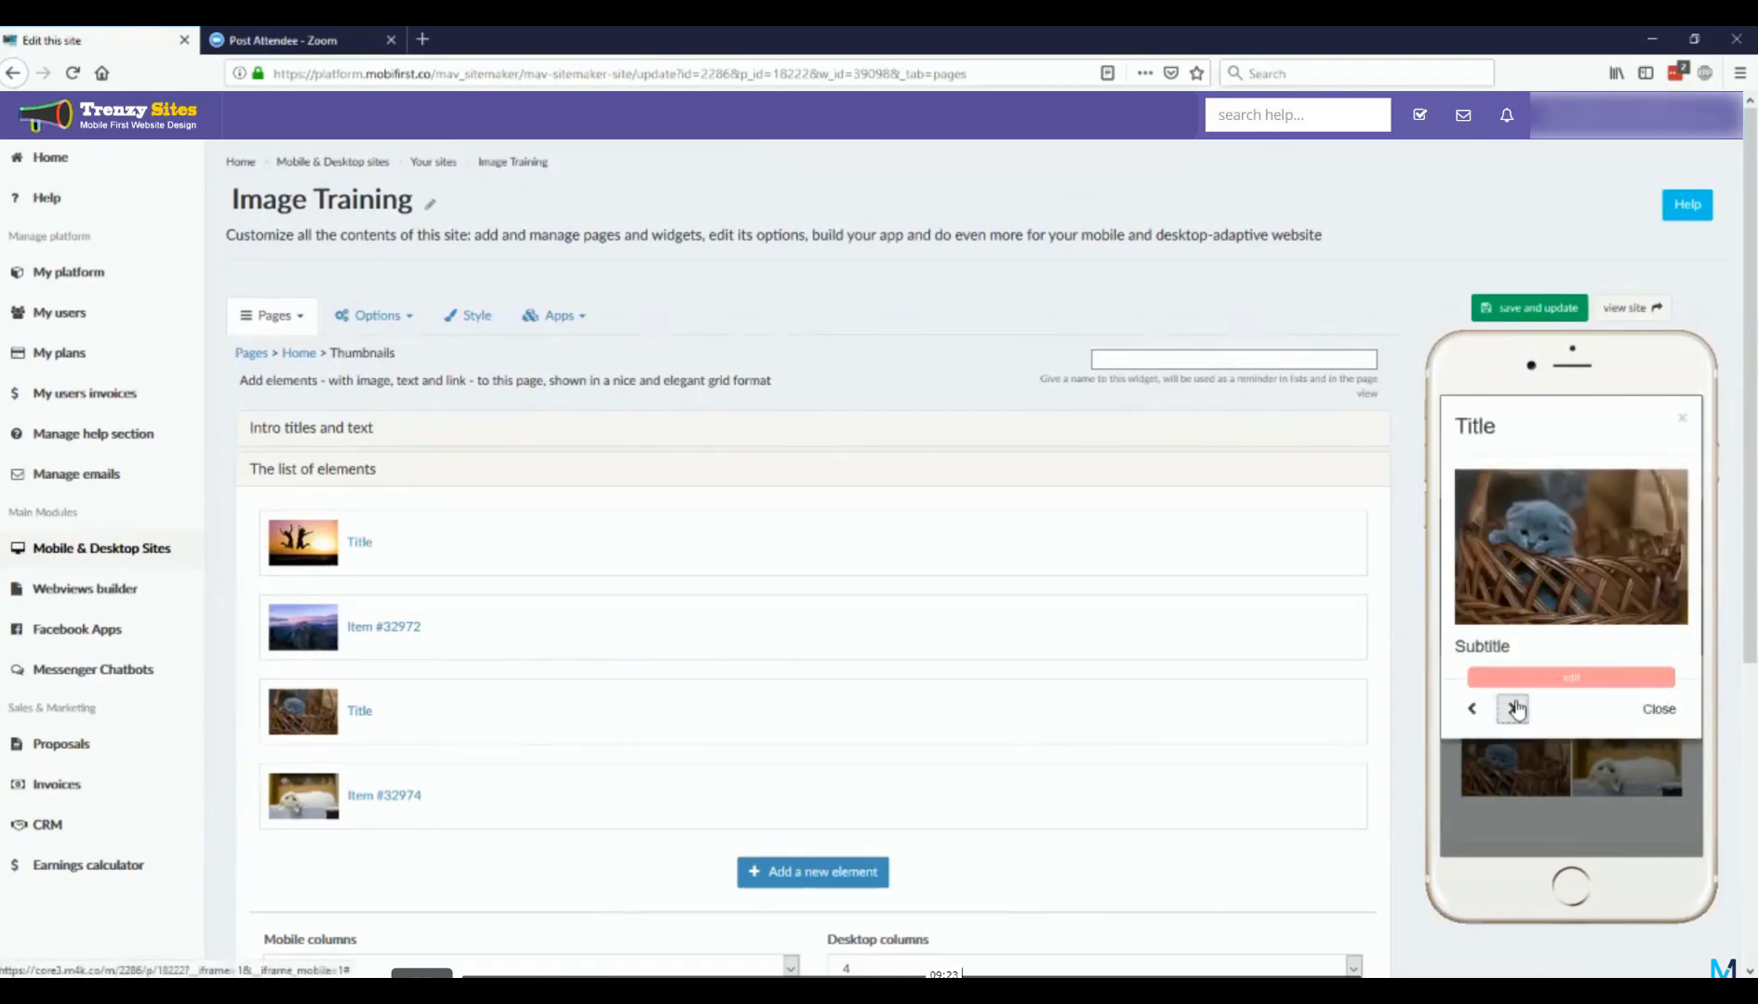
{"action": "left_click", "coordinate": [1681, 675]}
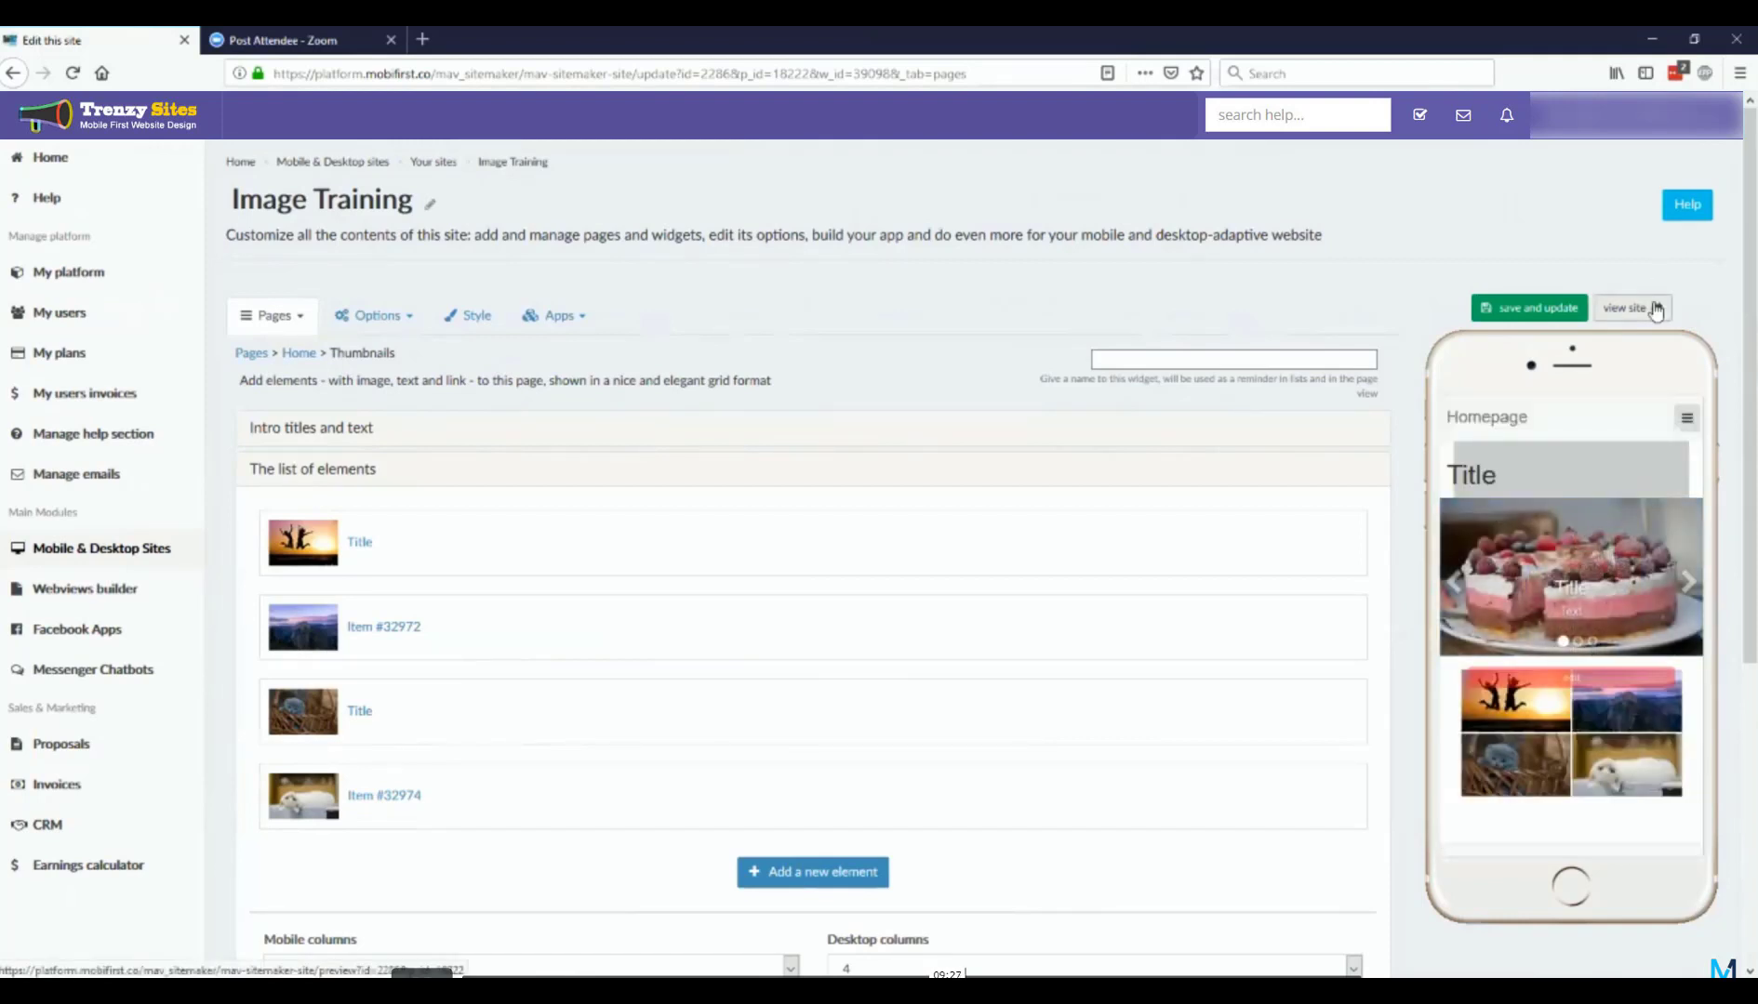
Step: View the site fullscreen from its device preview and examine the thumbnail row on the desktop Homepage
{"action": "left_click", "coordinate": [1655, 310]}
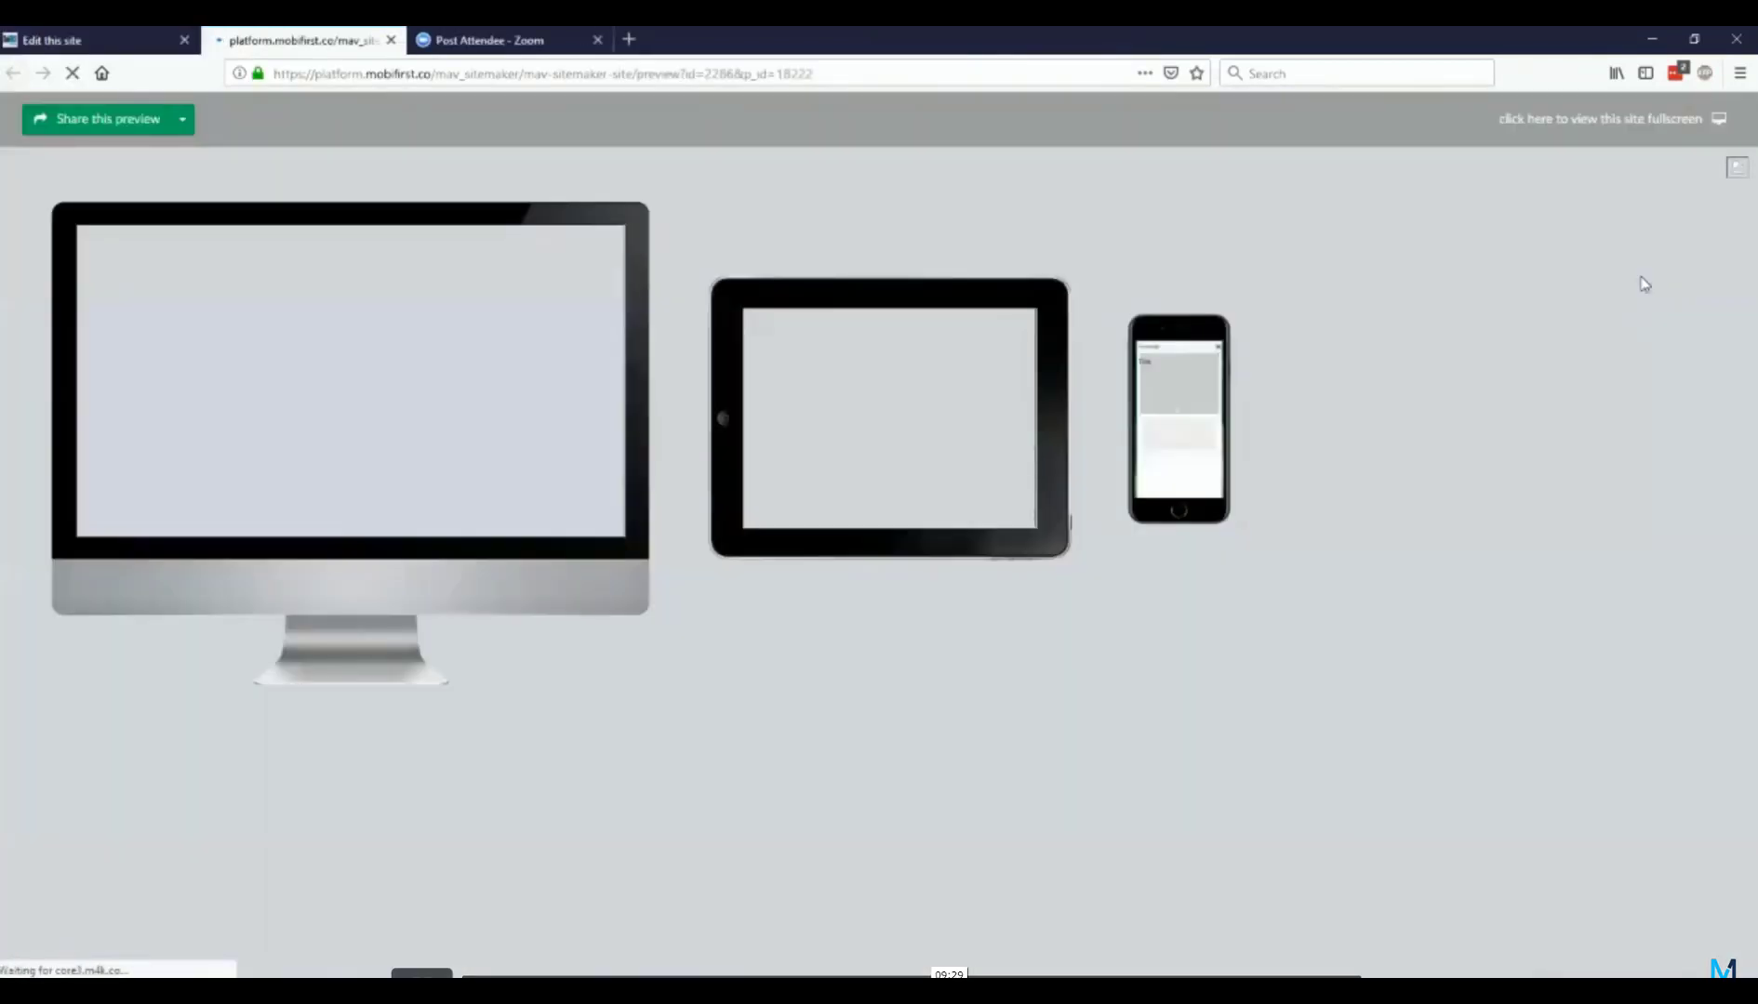
{"action": "left_click", "coordinate": [1624, 120]}
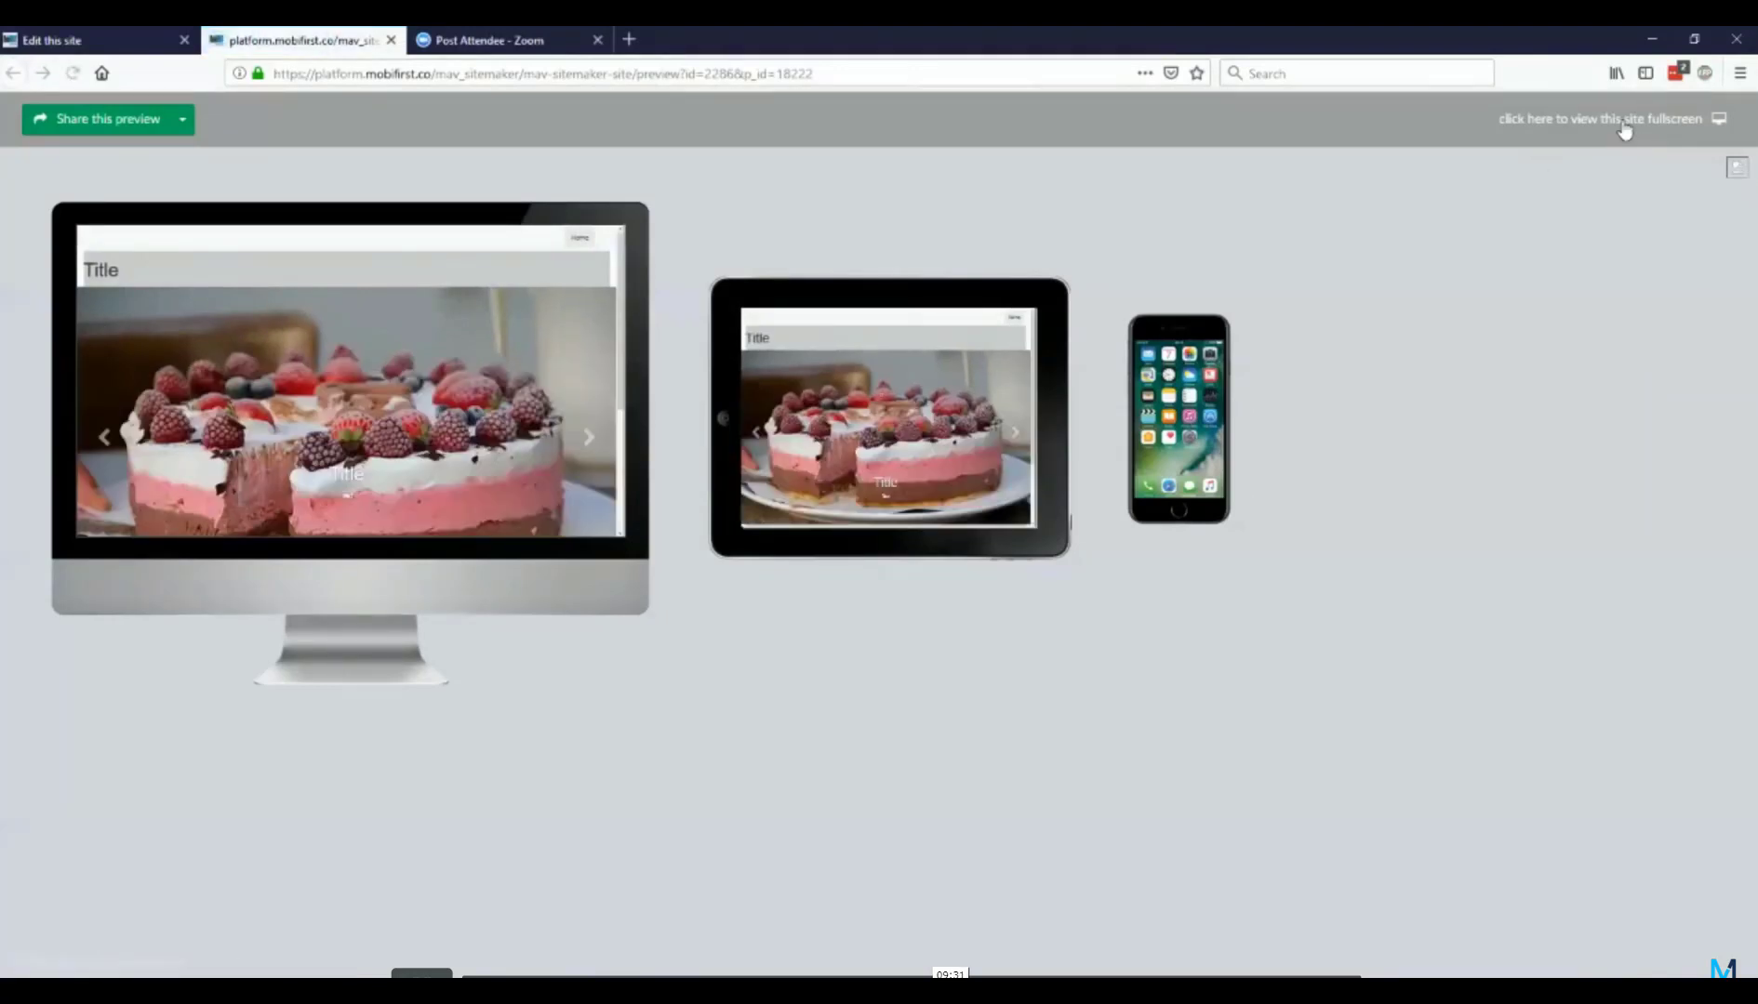
{"action": "scroll", "coordinate": [1035, 550], "scroll_direction": "down", "scroll_amount": 5}
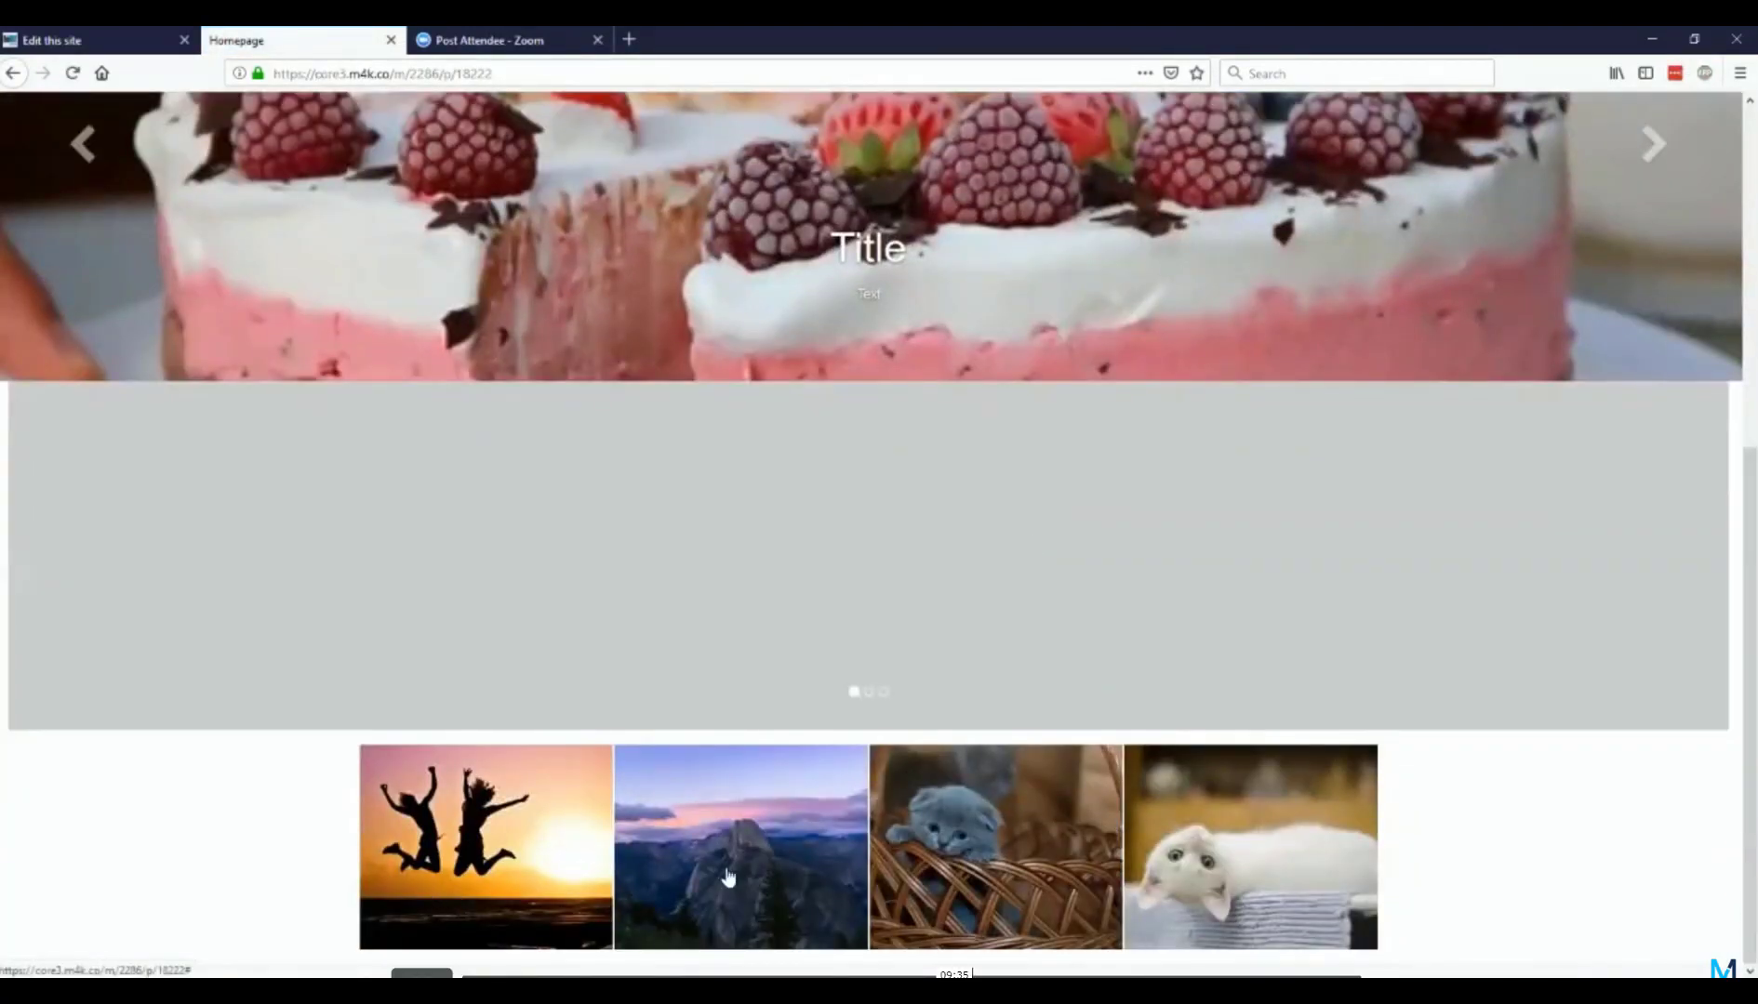
Step: Return to the site editor, set the Thumbnails widget's mobile columns to 4, and save the widget
{"action": "left_click", "coordinate": [70, 40]}
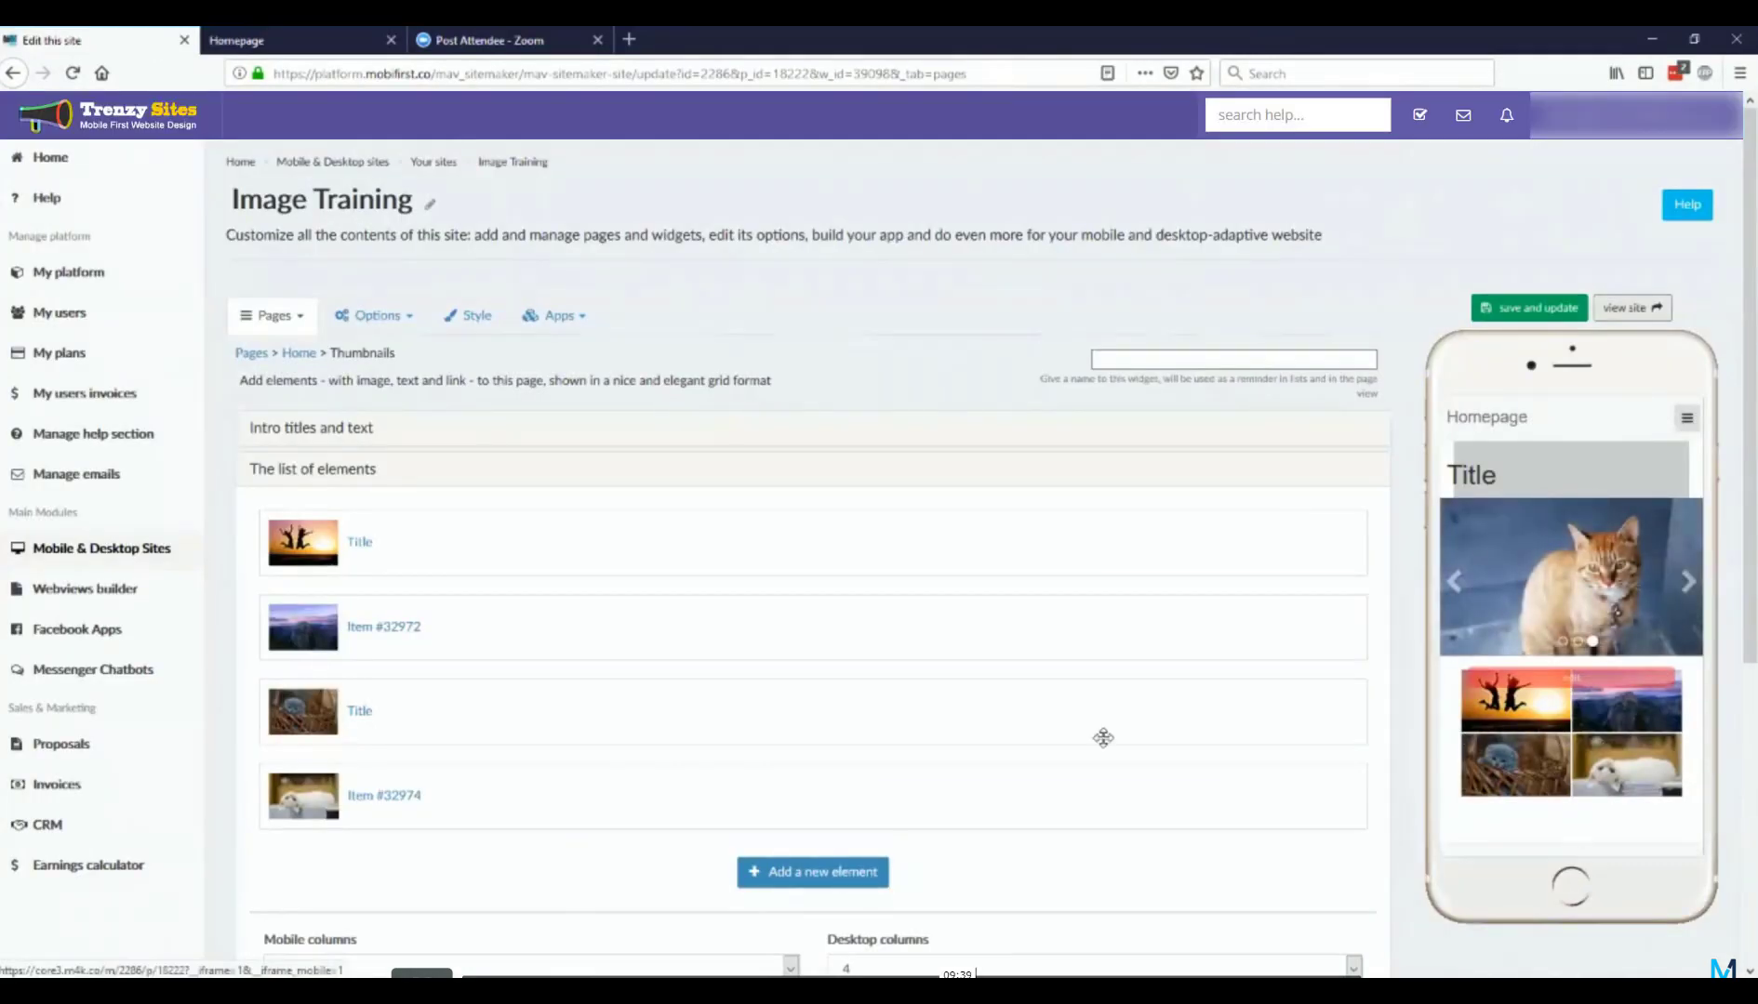
{"action": "scroll", "coordinate": [612, 671], "scroll_direction": "down", "scroll_amount": 4}
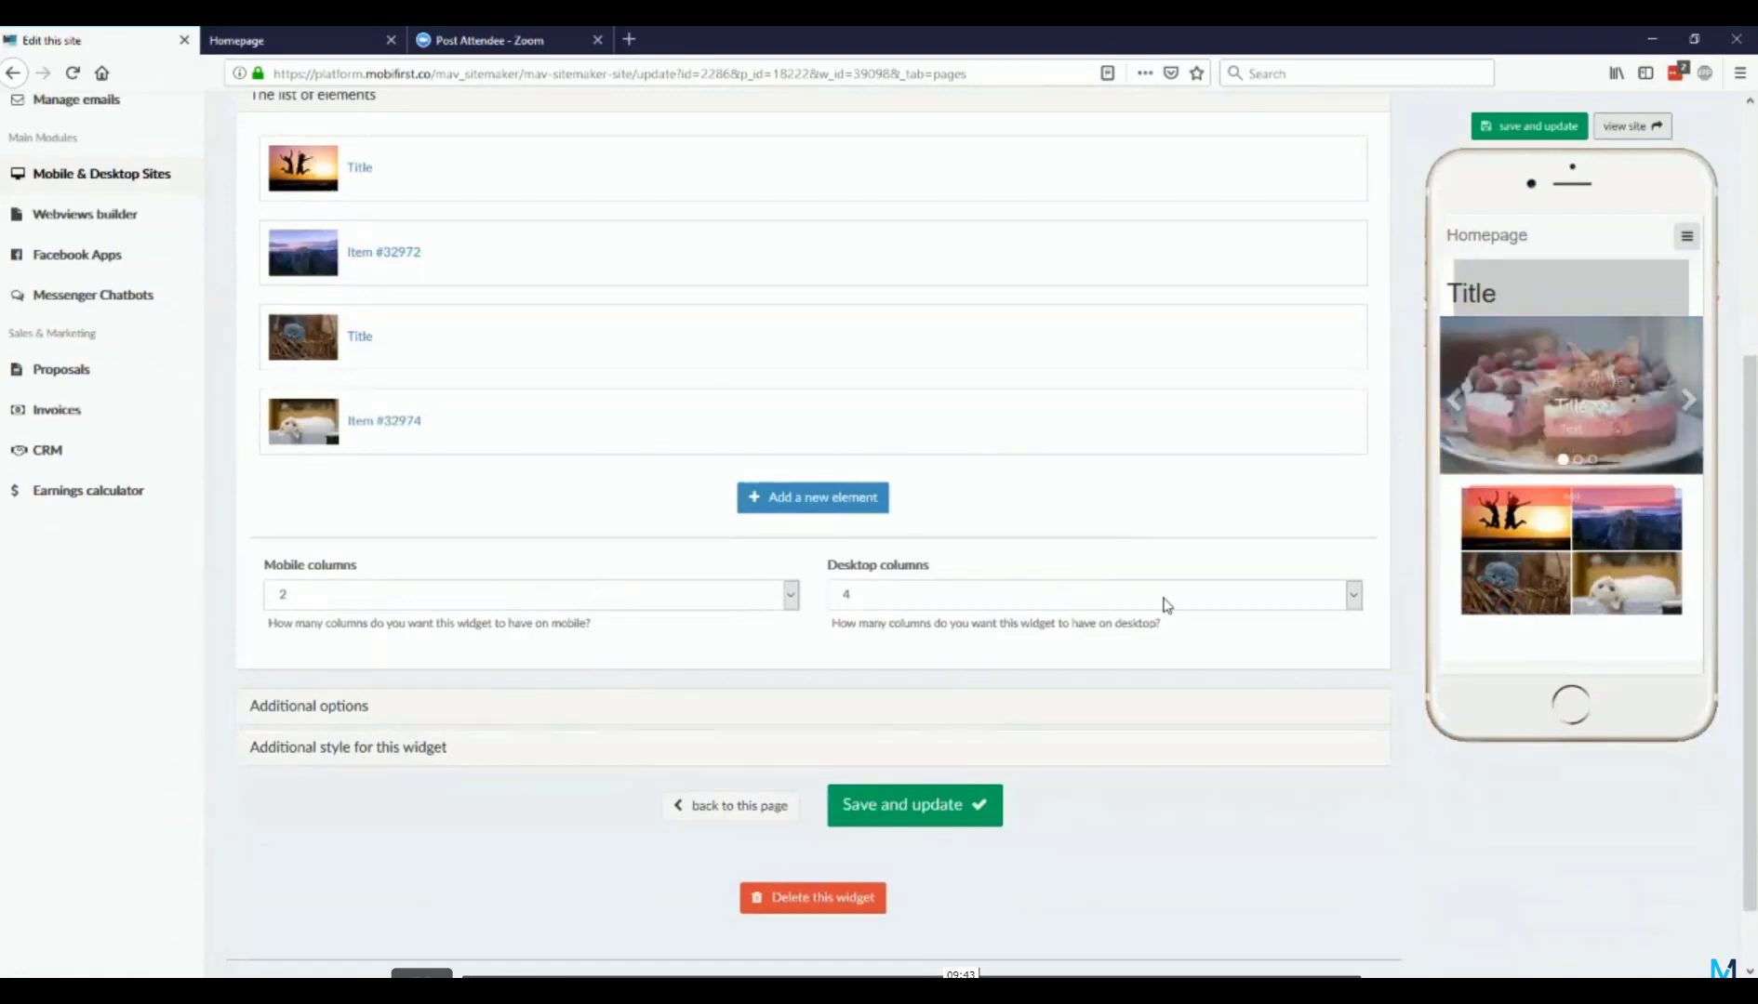
{"action": "left_click", "coordinate": [712, 605]}
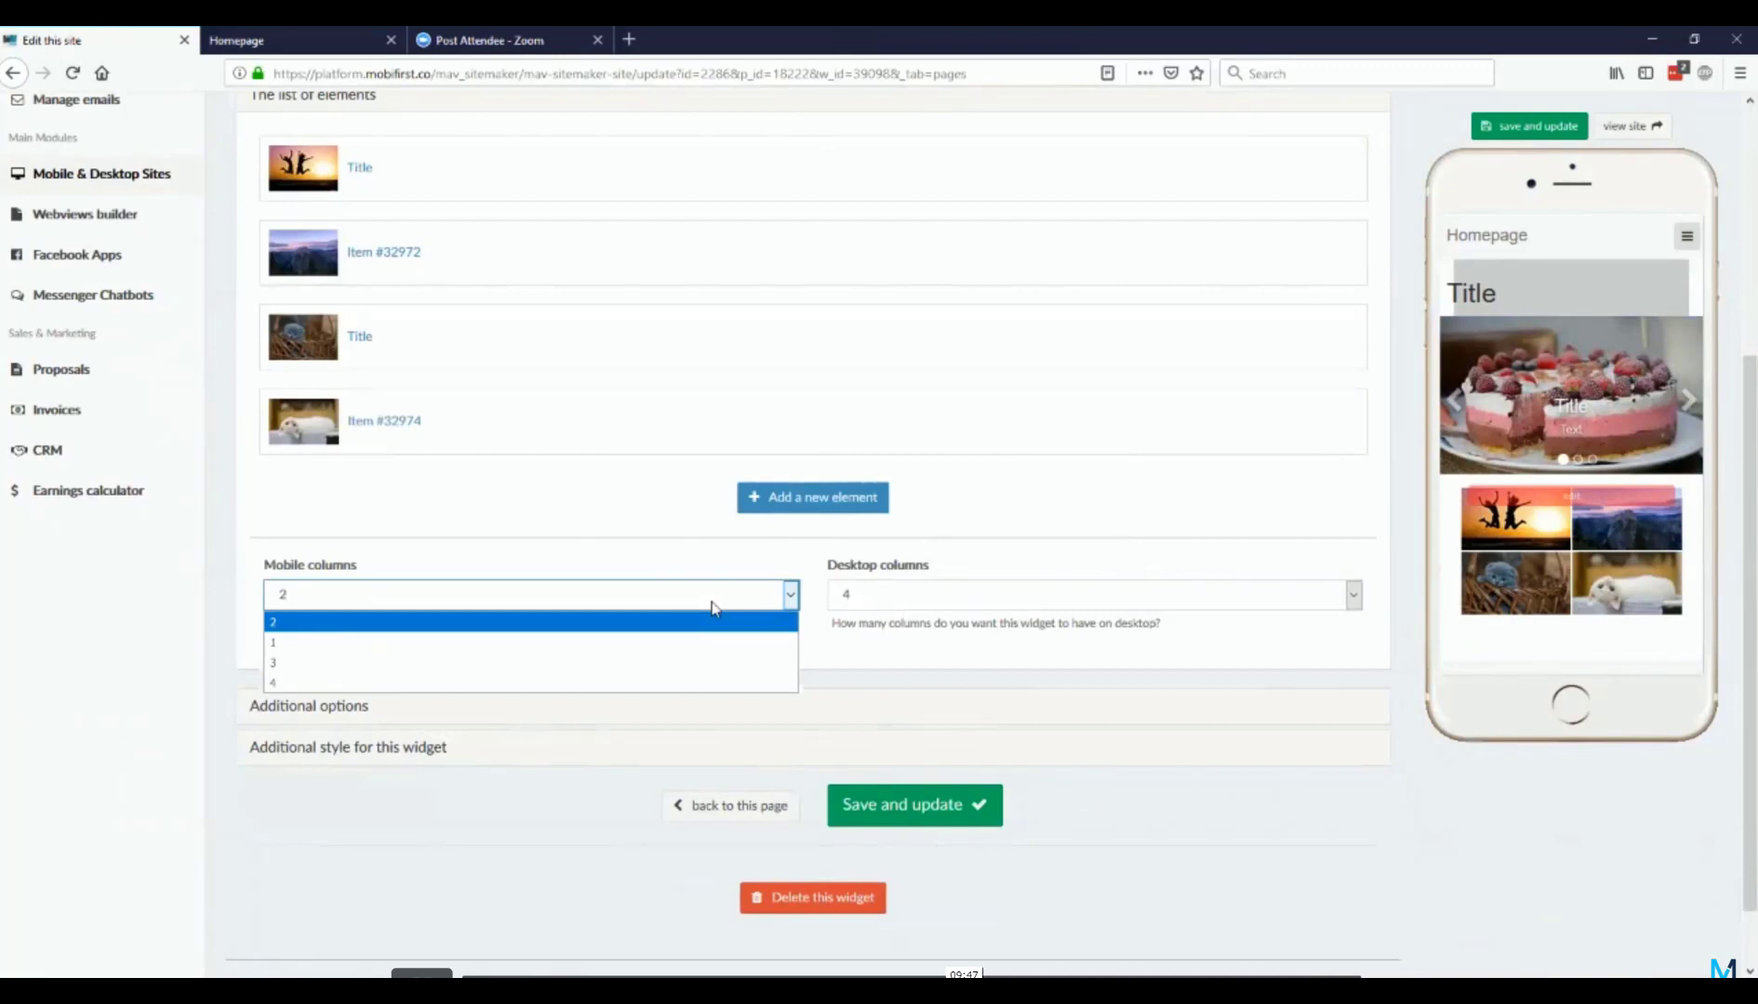
{"action": "left_click", "coordinate": [712, 601]}
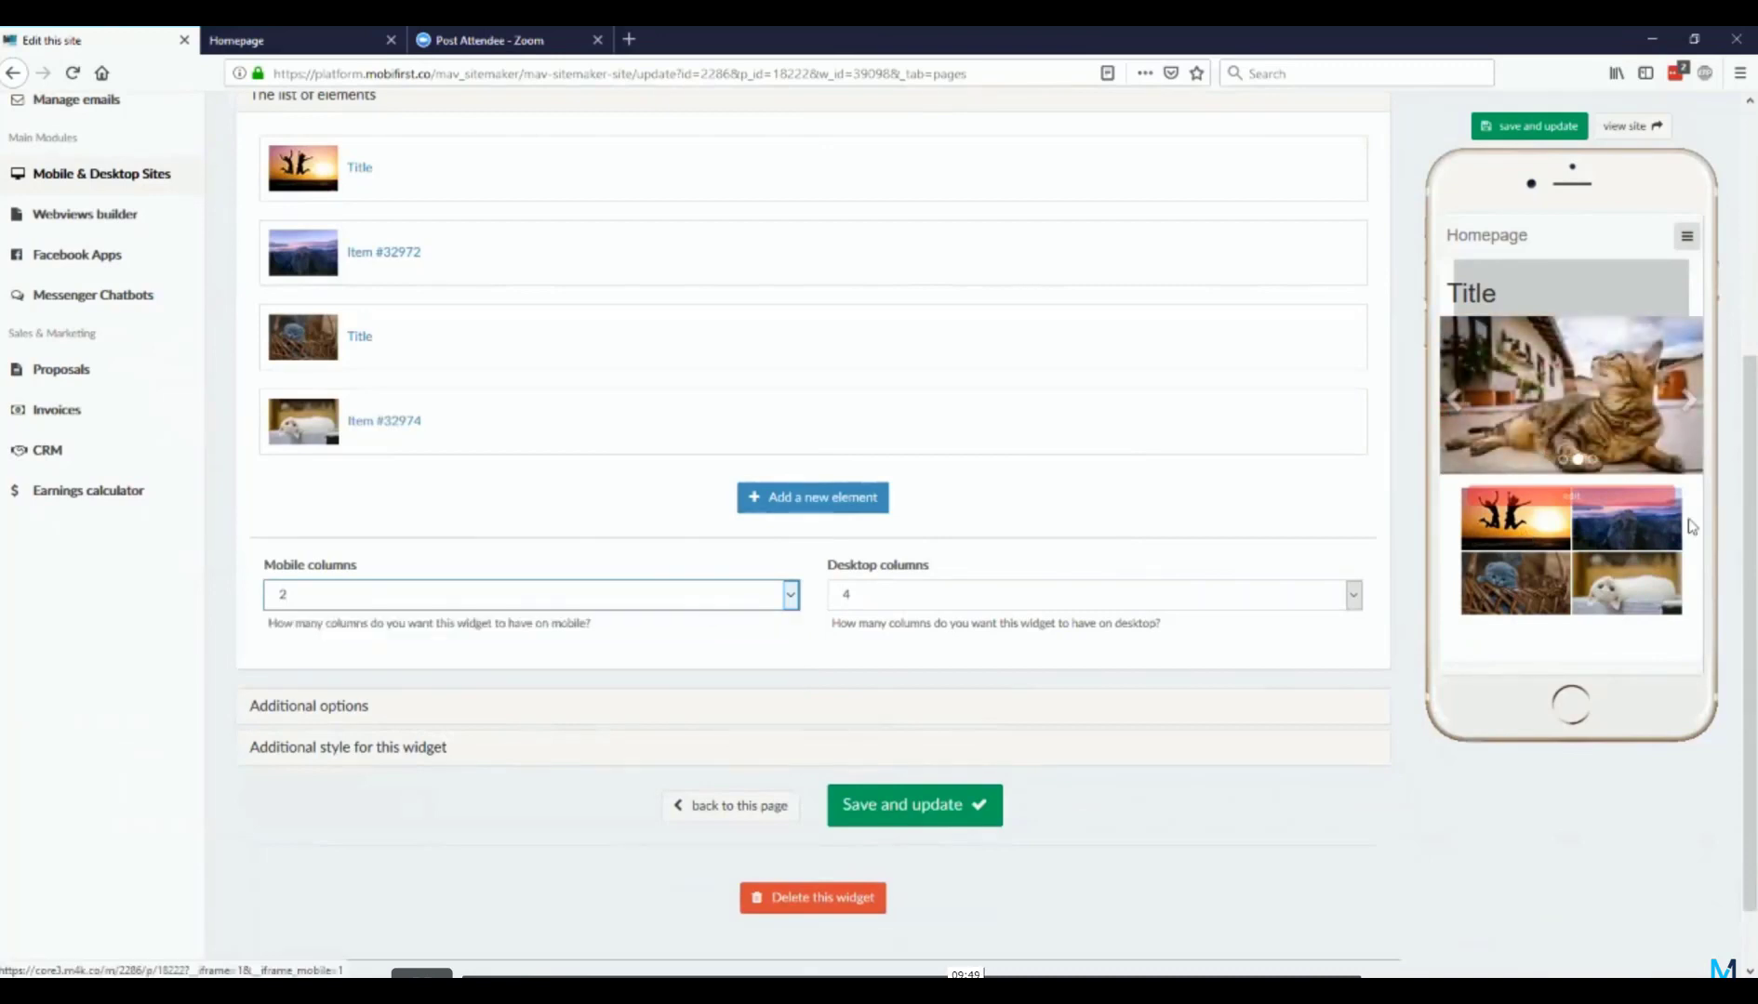
{"action": "left_click", "coordinate": [621, 612]}
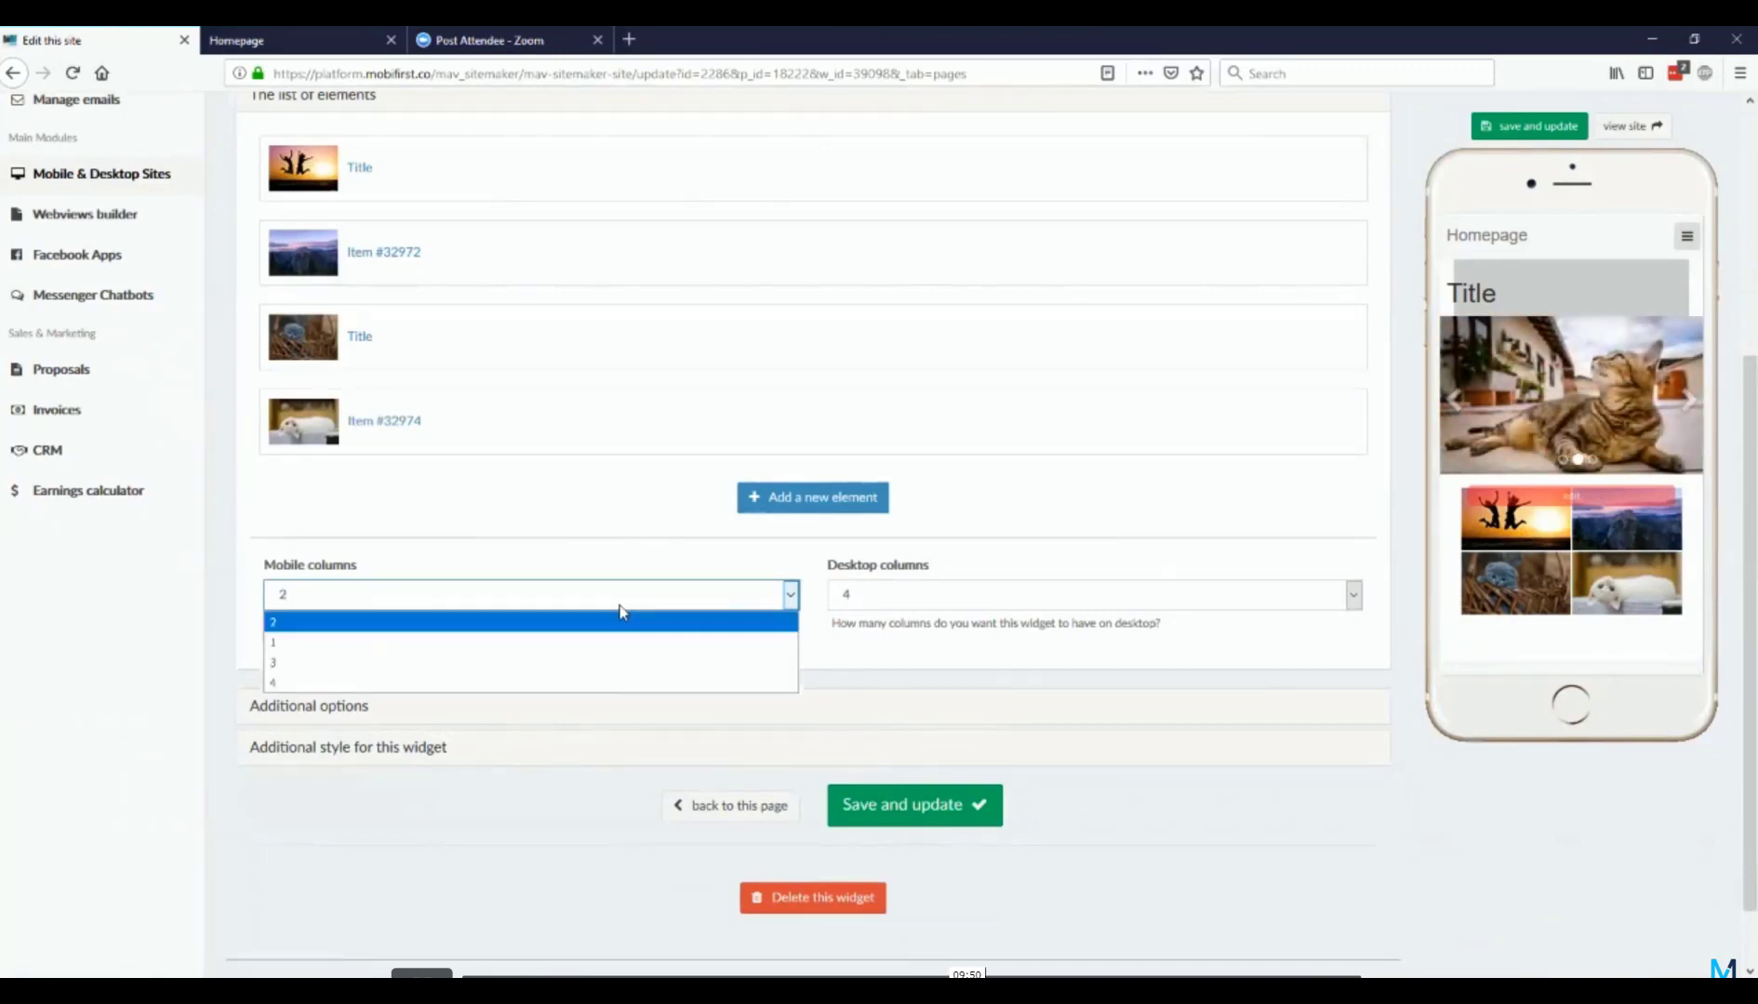
{"action": "left_click", "coordinate": [605, 686]}
{"action": "left_click", "coordinate": [936, 816]}
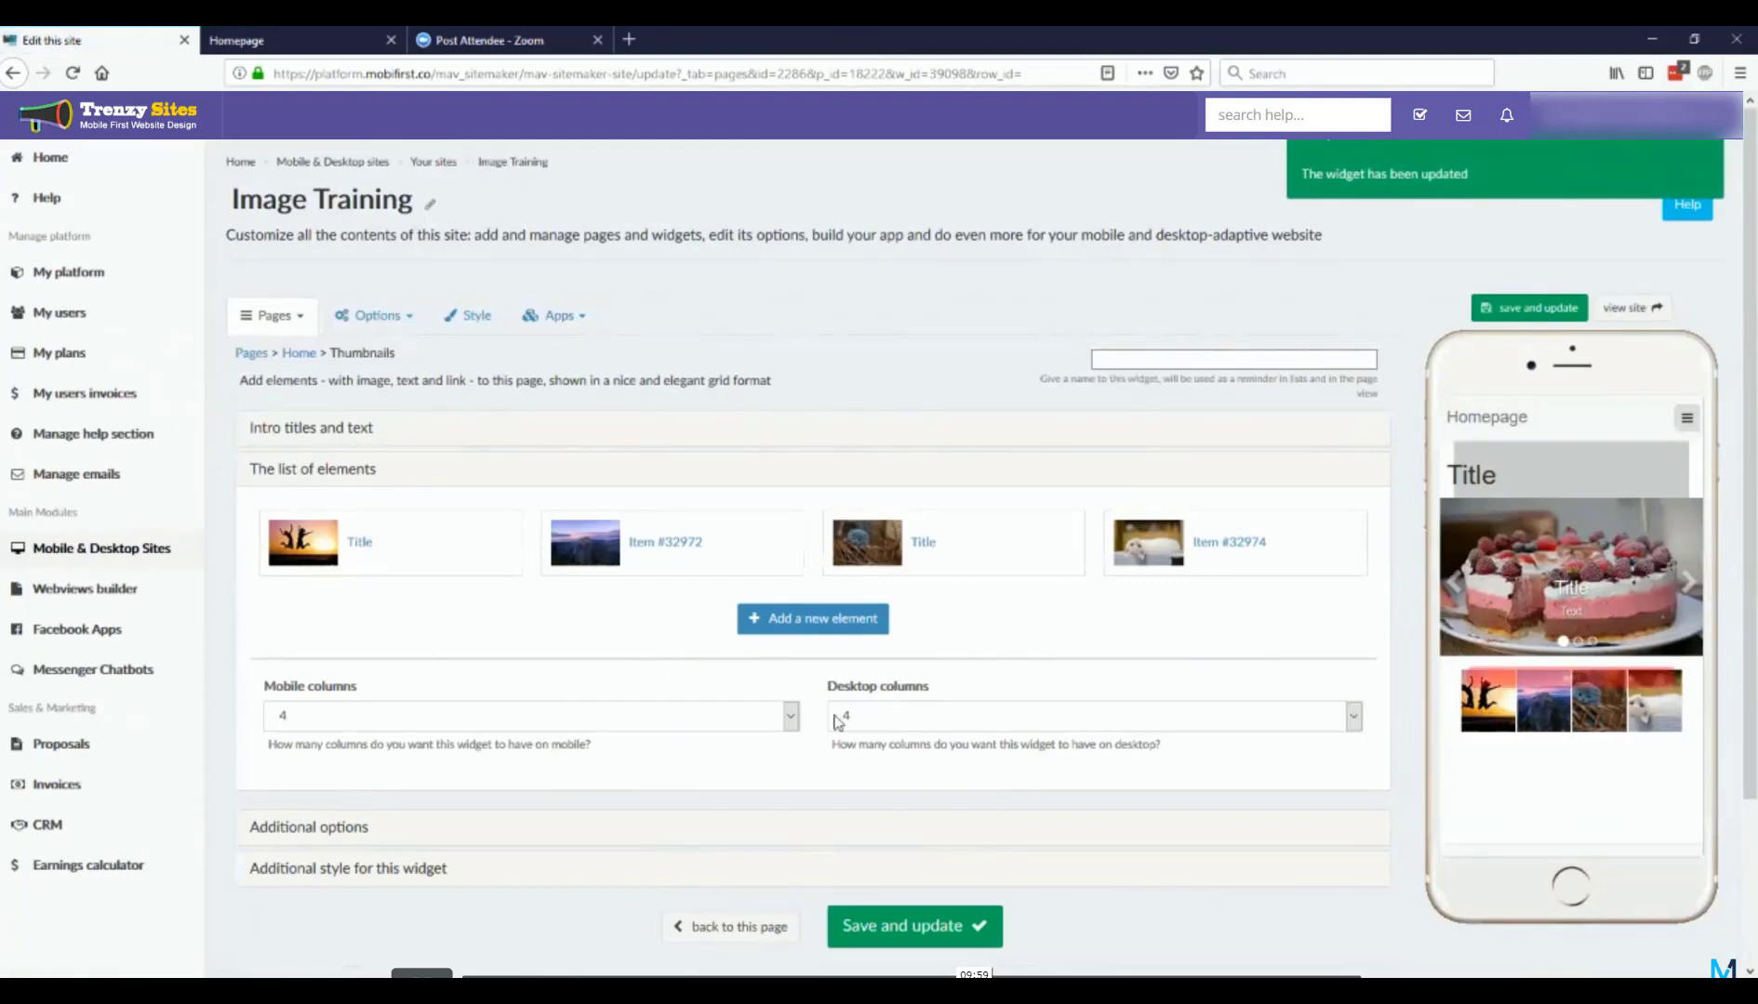
Step: Set the Thumbnails widget's mobile columns to 1, save it, and check the layout in the phone preview
{"action": "left_click", "coordinate": [789, 717]}
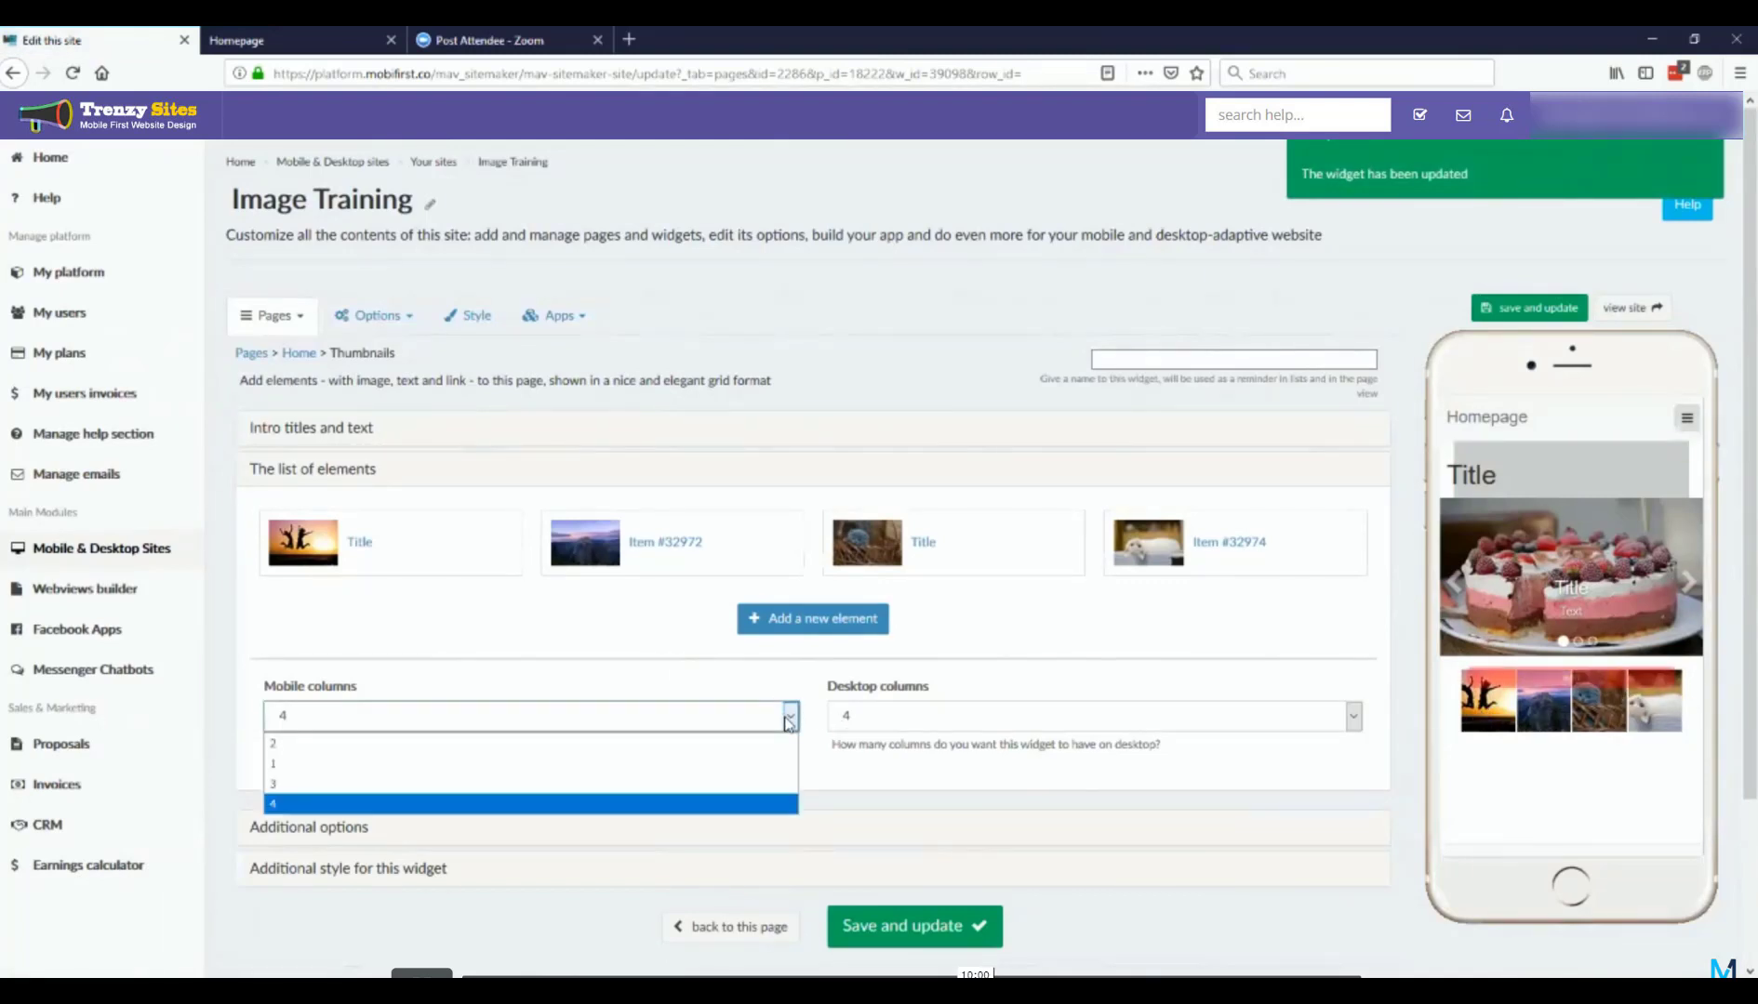
{"action": "left_click", "coordinate": [682, 766]}
{"action": "left_click", "coordinate": [935, 927]}
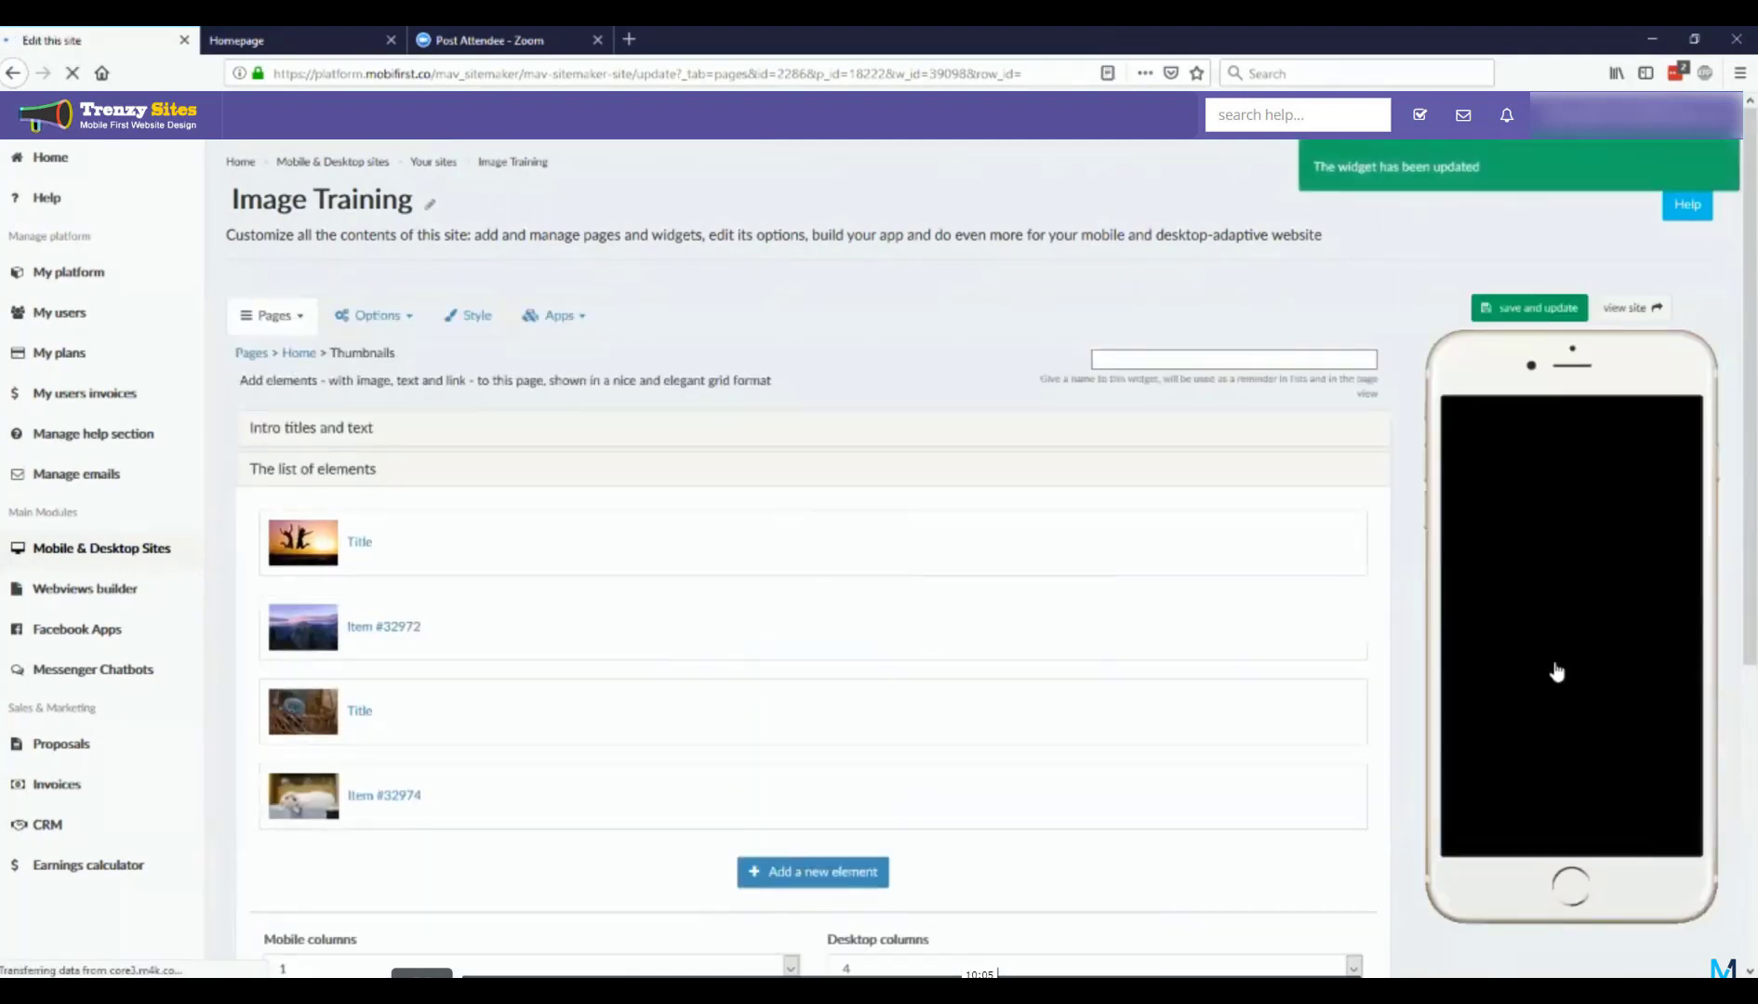
{"action": "scroll", "coordinate": [1563, 648], "scroll_direction": "down", "scroll_amount": 2}
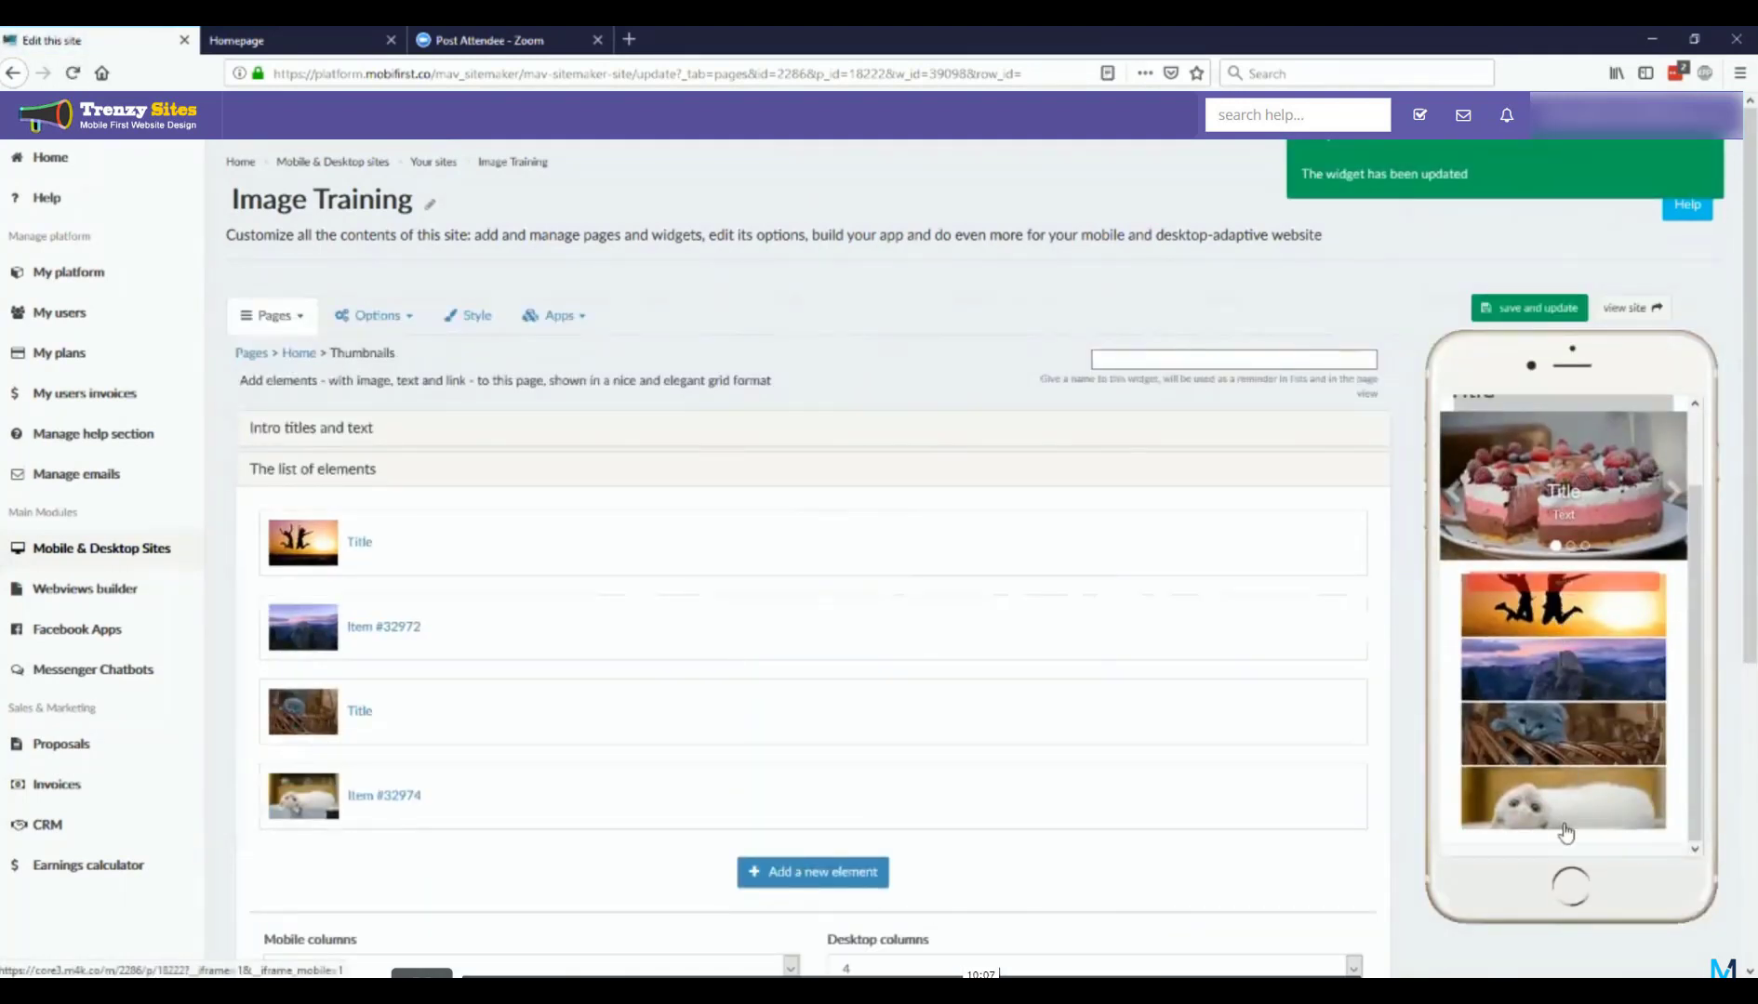
Step: Expand the Thumbnails widget's additional options to review the login, mobile-only and desktop-only settings
{"action": "scroll", "coordinate": [789, 645], "scroll_direction": "down", "scroll_amount": 5}
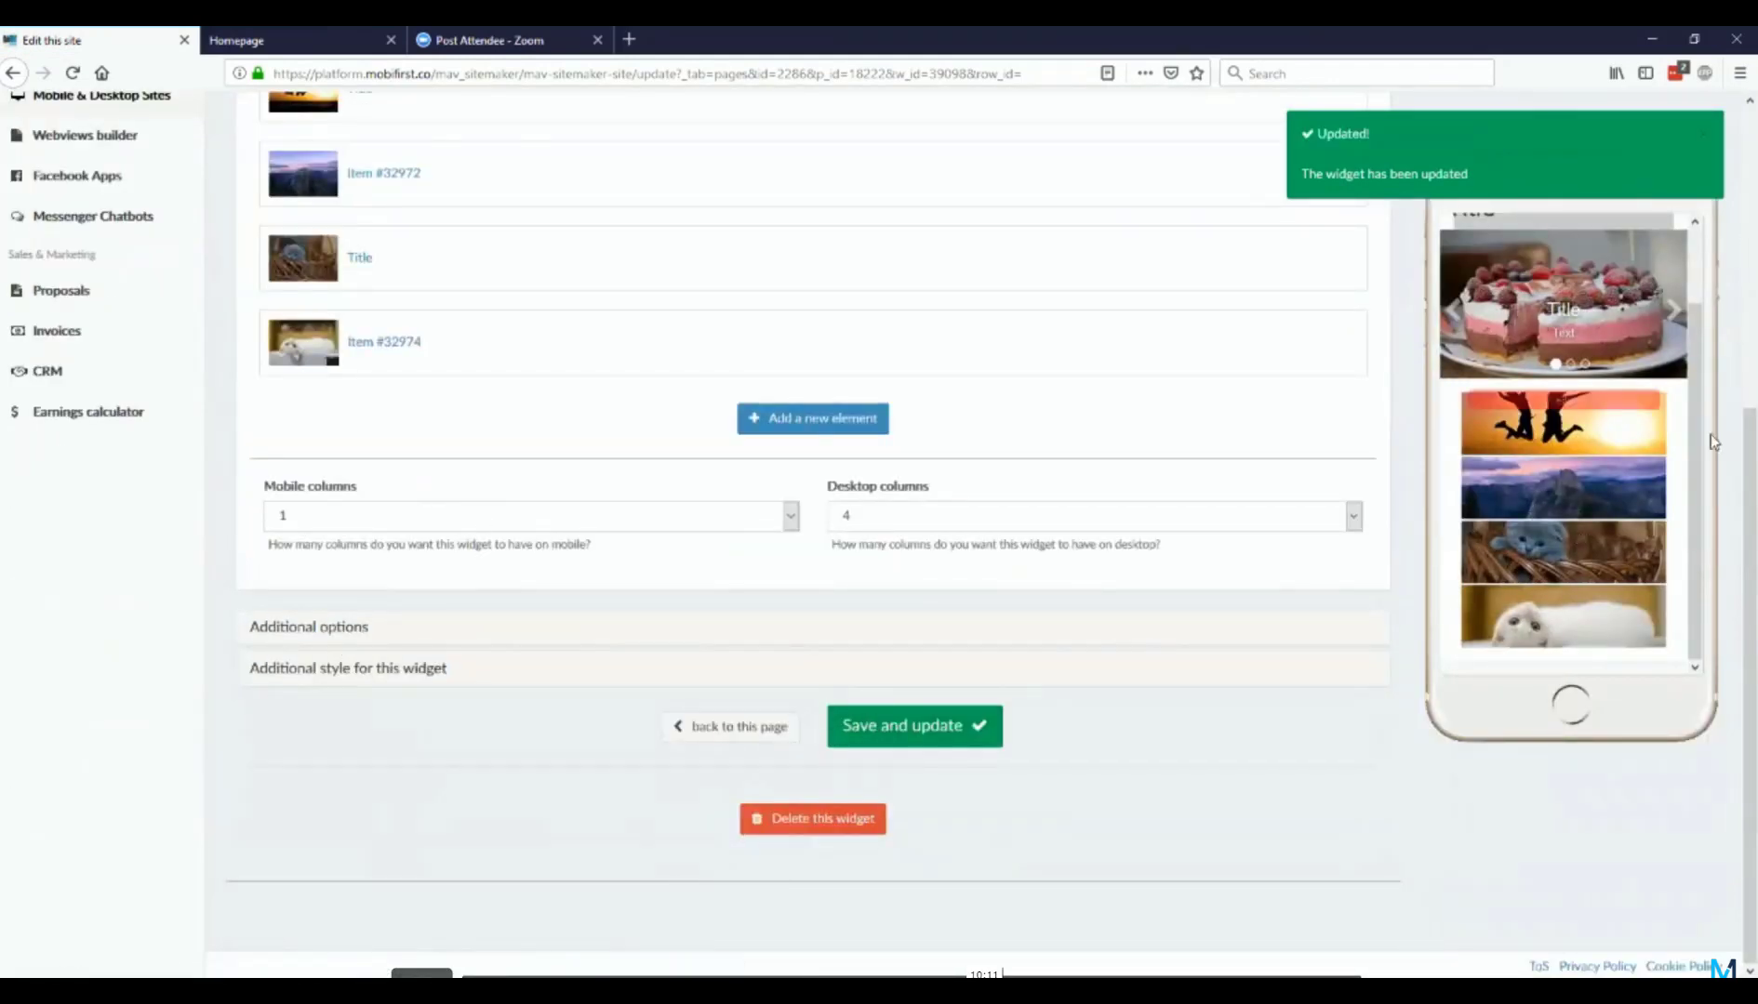
{"action": "scroll", "coordinate": [763, 528], "scroll_direction": "up", "scroll_amount": 4}
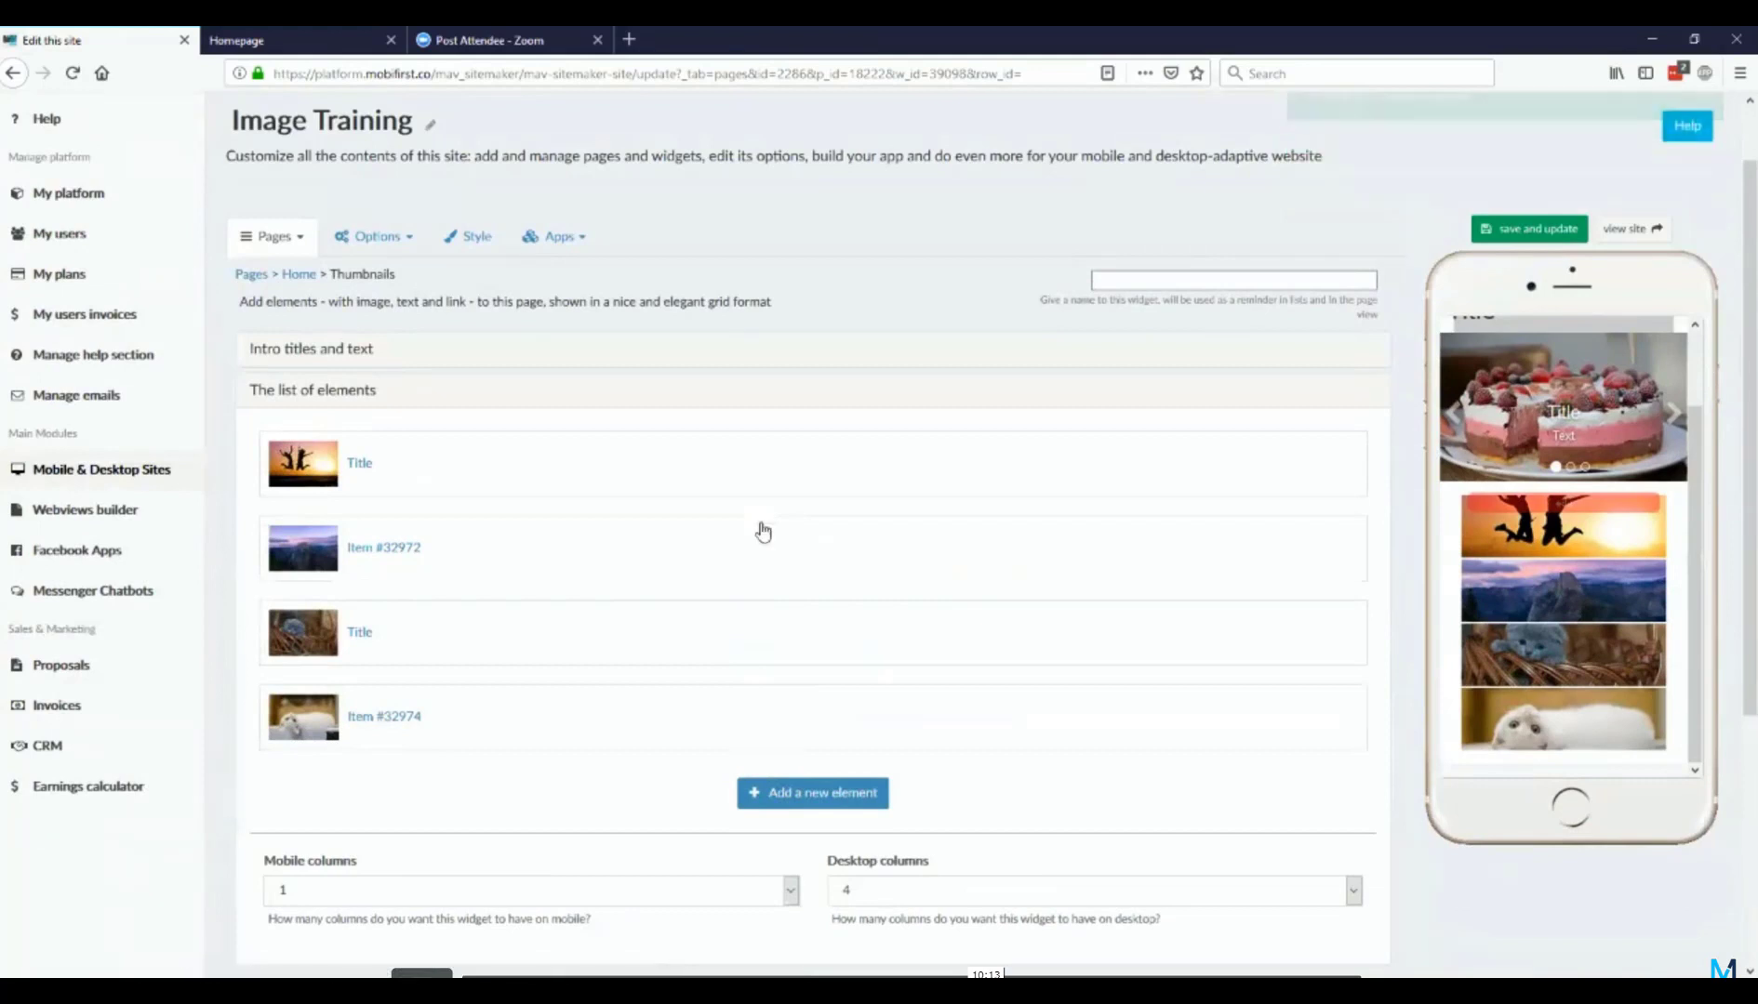
{"action": "scroll", "coordinate": [762, 532], "scroll_direction": "down", "scroll_amount": 3}
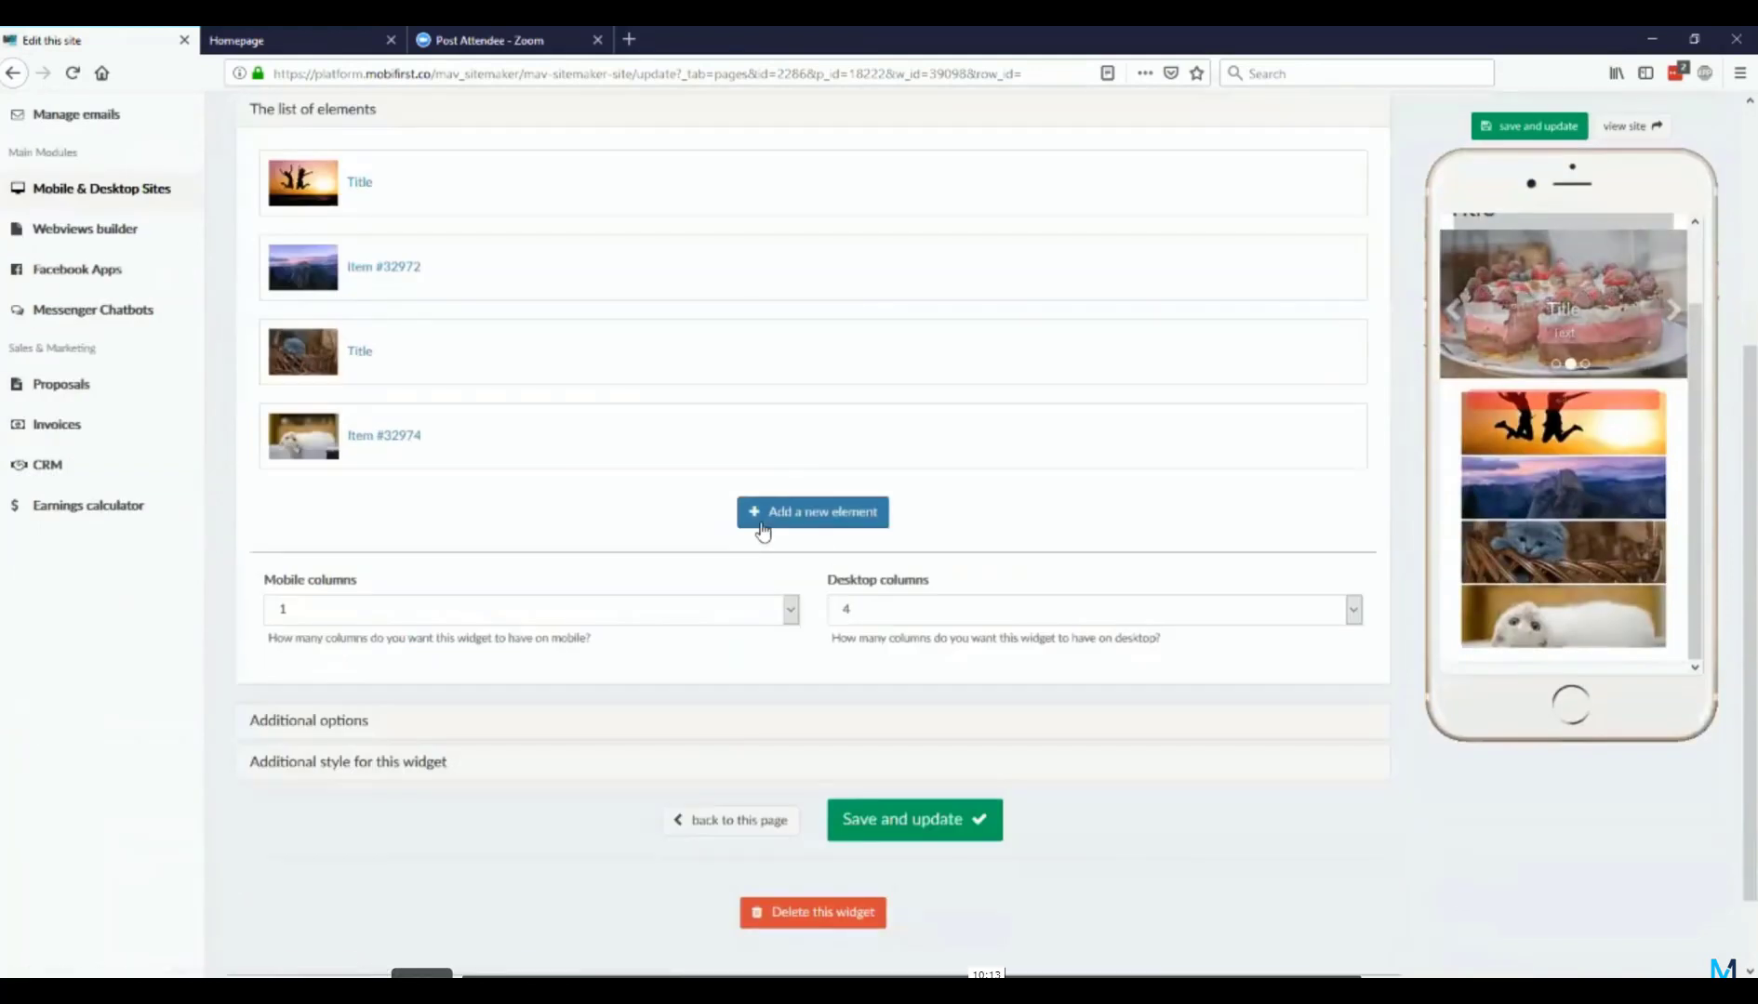
{"action": "left_click", "coordinate": [346, 725]}
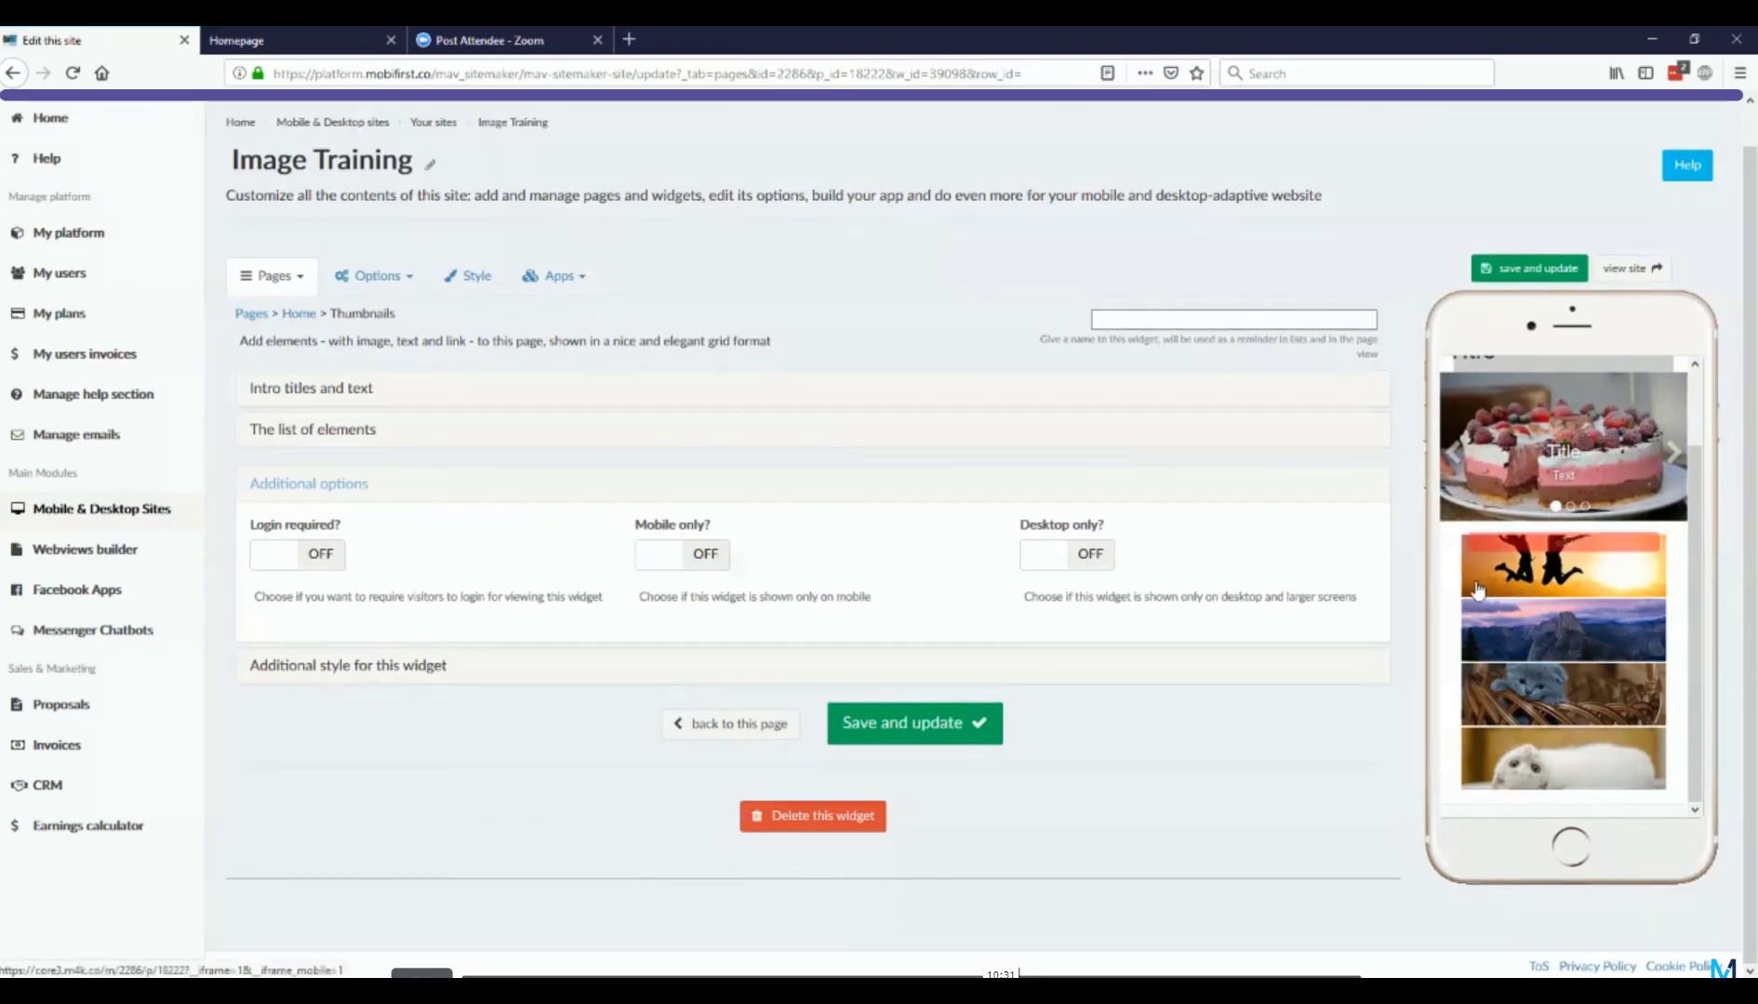
Step: Set the Thumbnails widget's desktop columns to 1 and save the widget
{"action": "left_click", "coordinate": [304, 445]}
{"action": "scroll", "coordinate": [1069, 617], "scroll_direction": "down", "scroll_amount": 4}
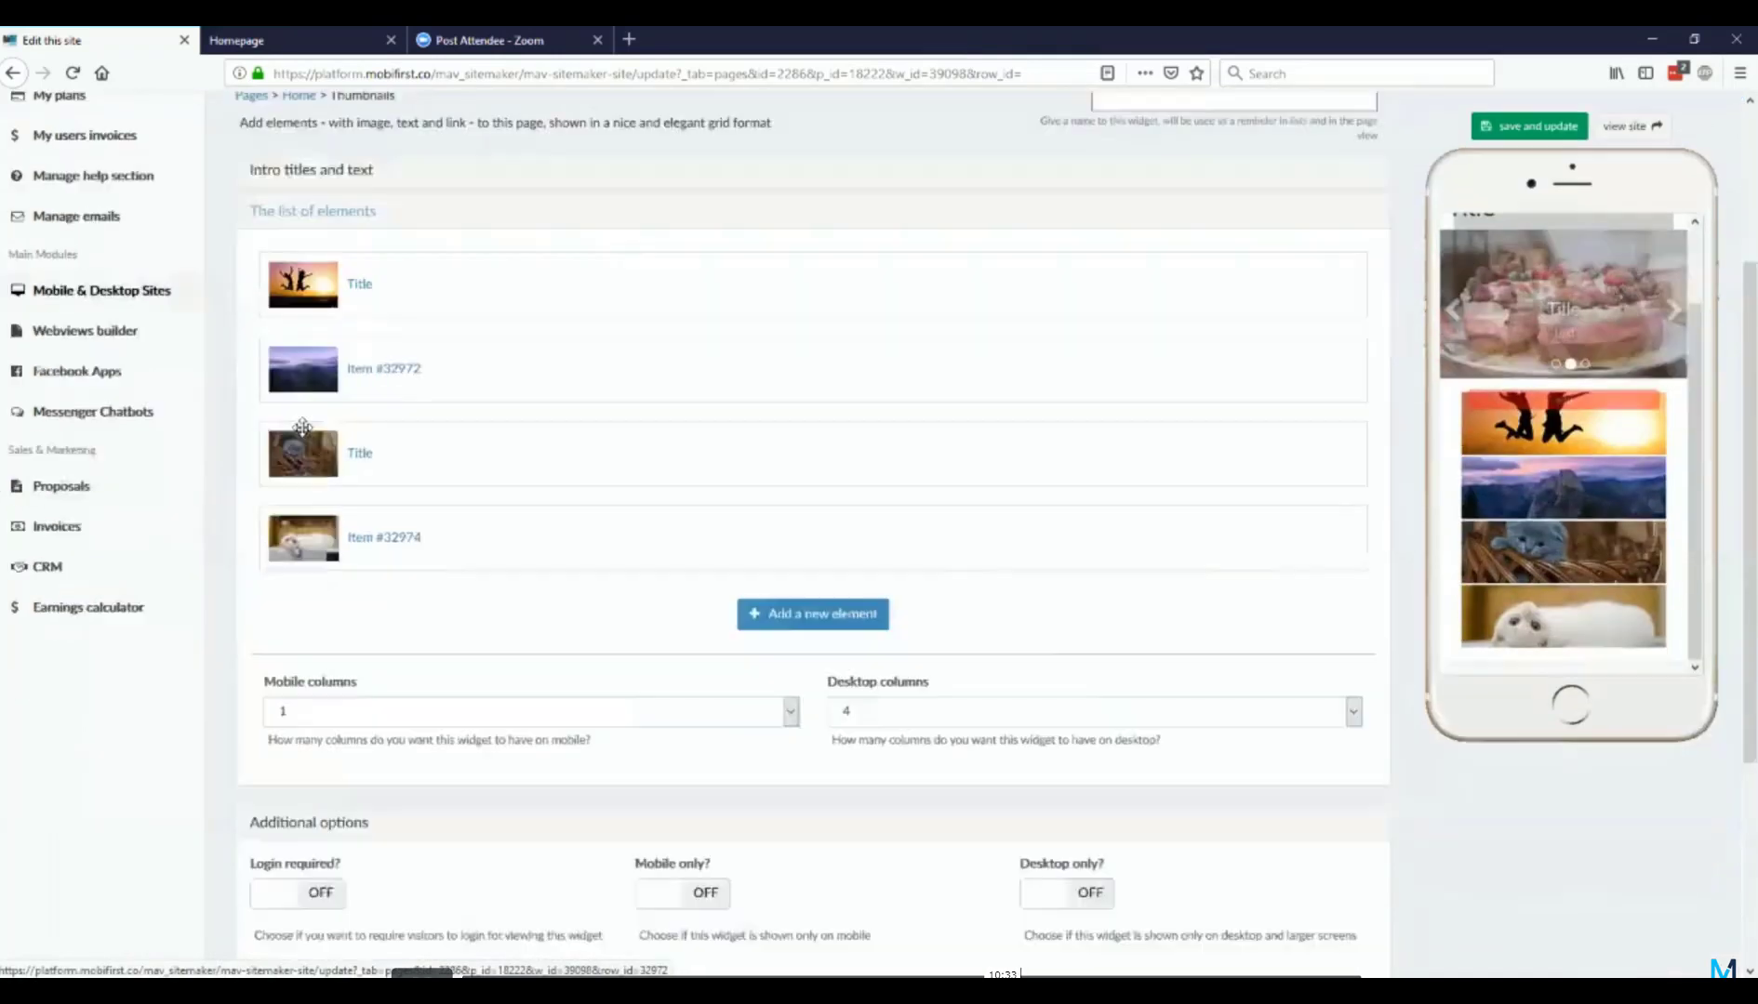
{"action": "left_click", "coordinate": [1009, 555]}
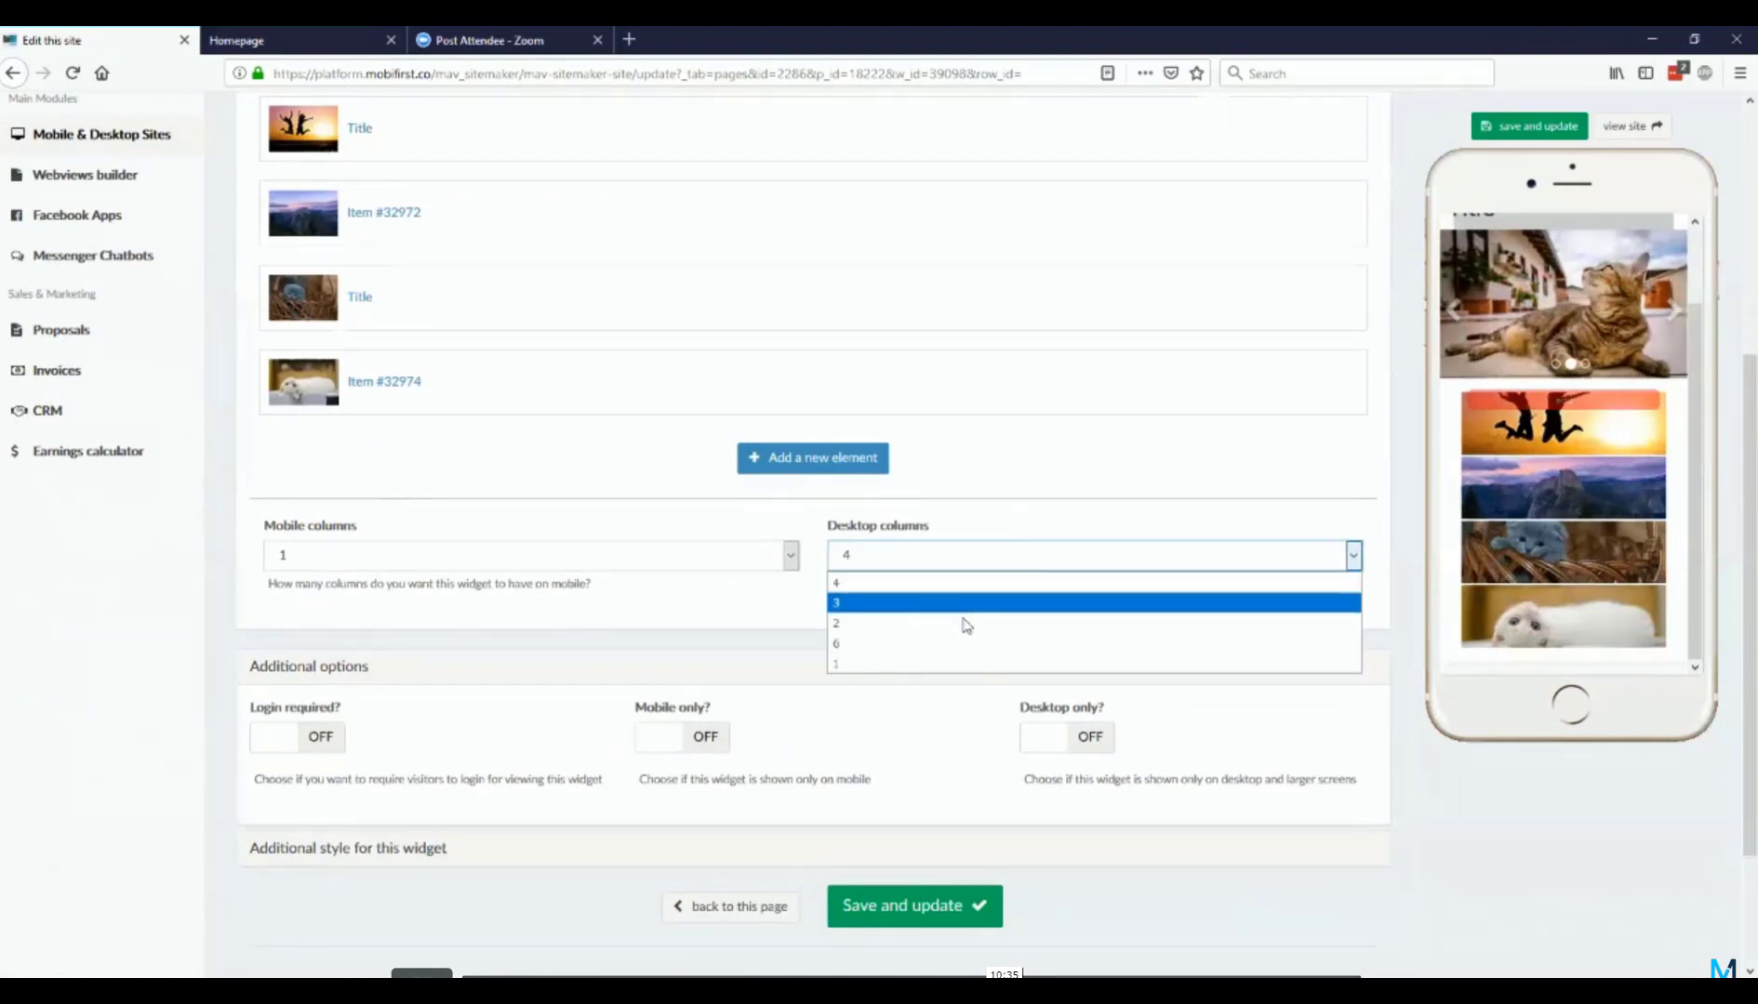
{"action": "left_click", "coordinate": [929, 669]}
{"action": "left_click", "coordinate": [977, 907]}
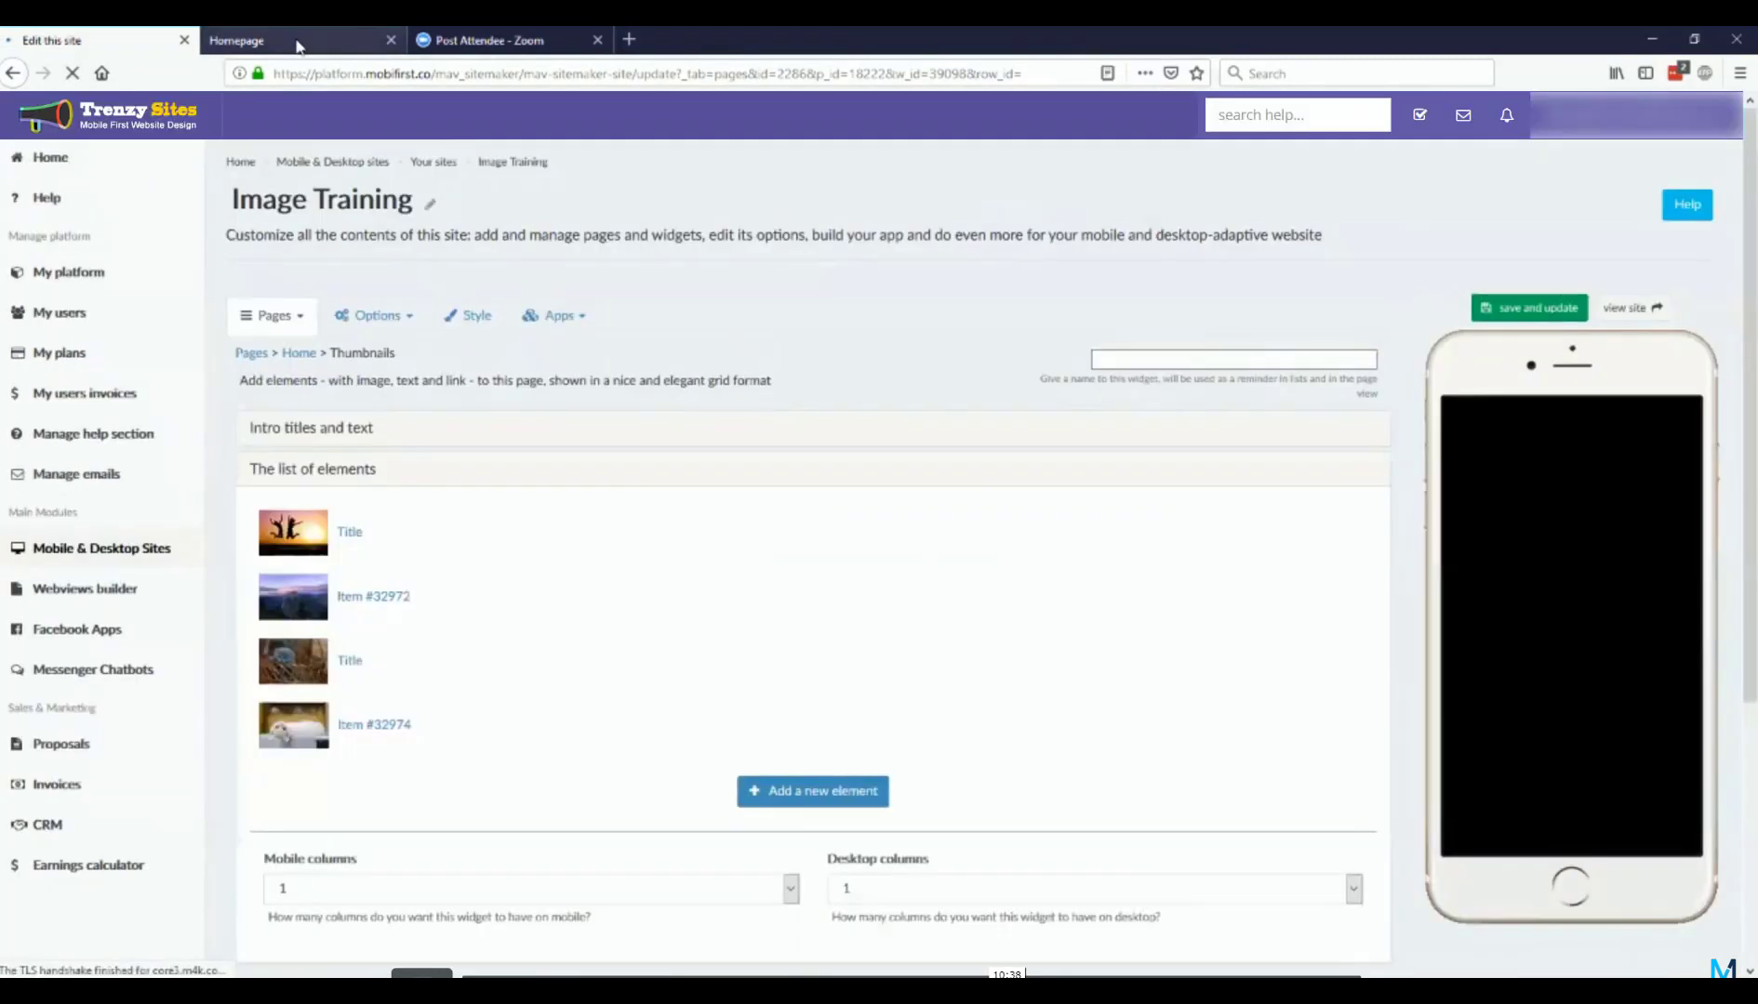
Step: Reload the live Homepage and examine how the thumbnails are laid out on desktop
{"action": "left_click", "coordinate": [296, 42]}
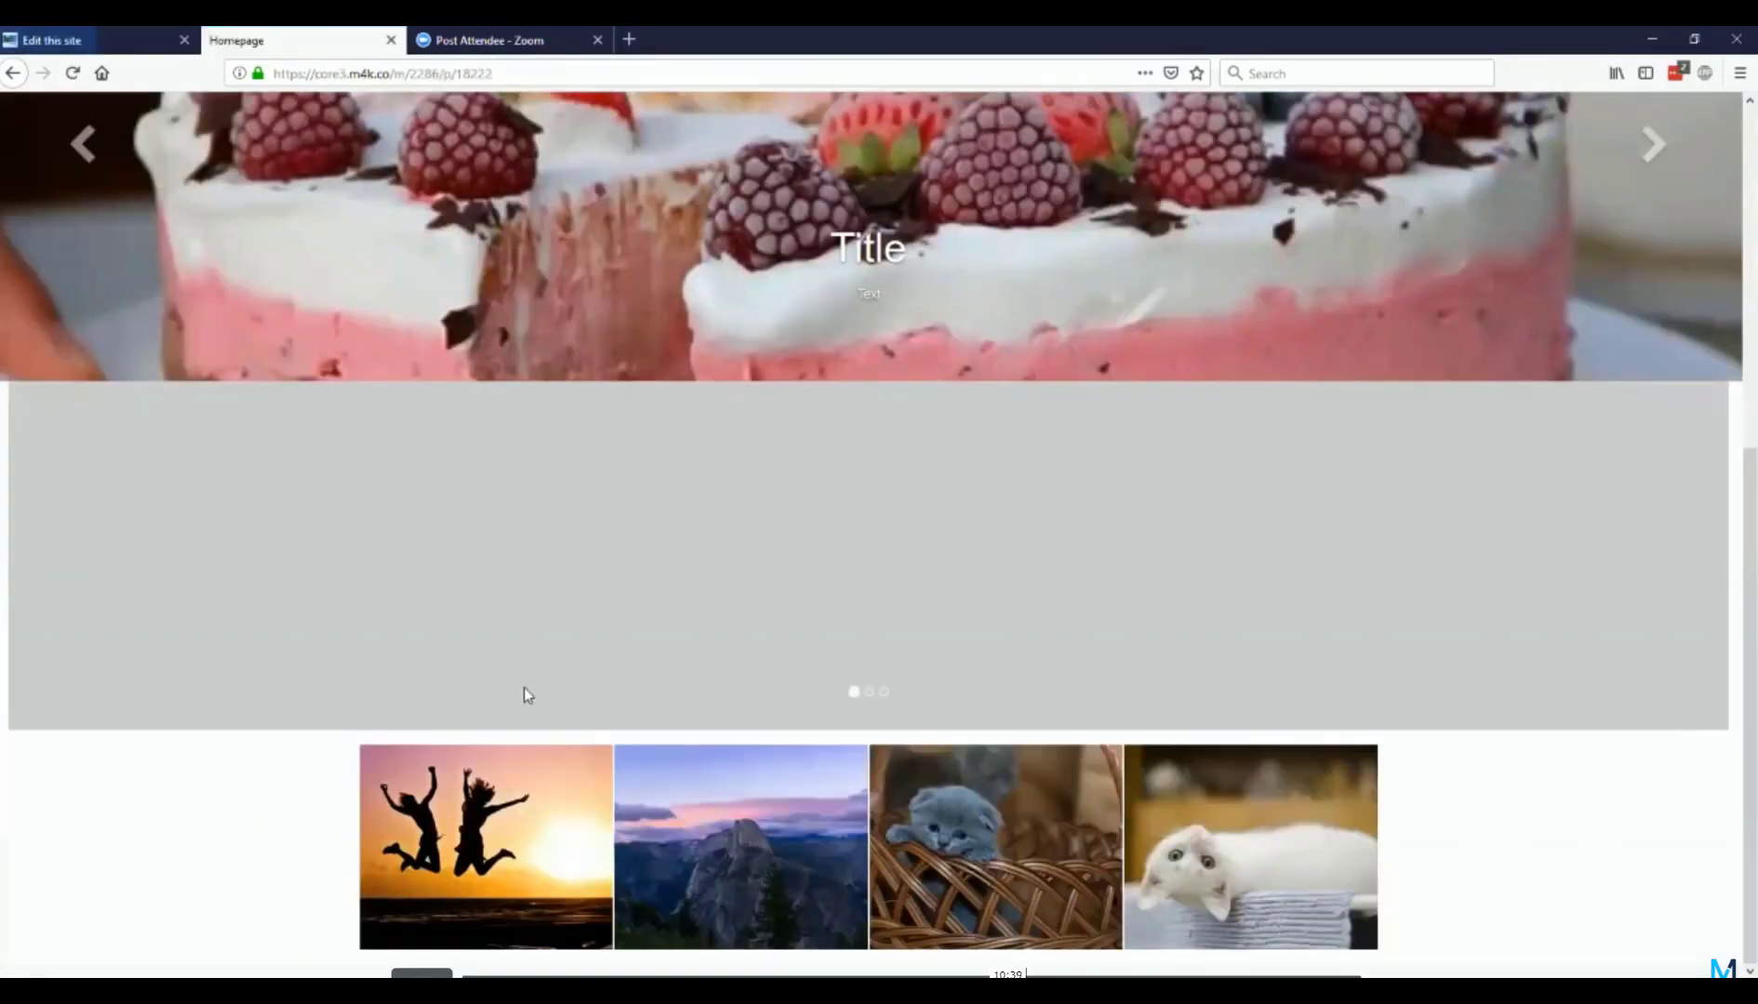
{"action": "key", "text": "F5"}
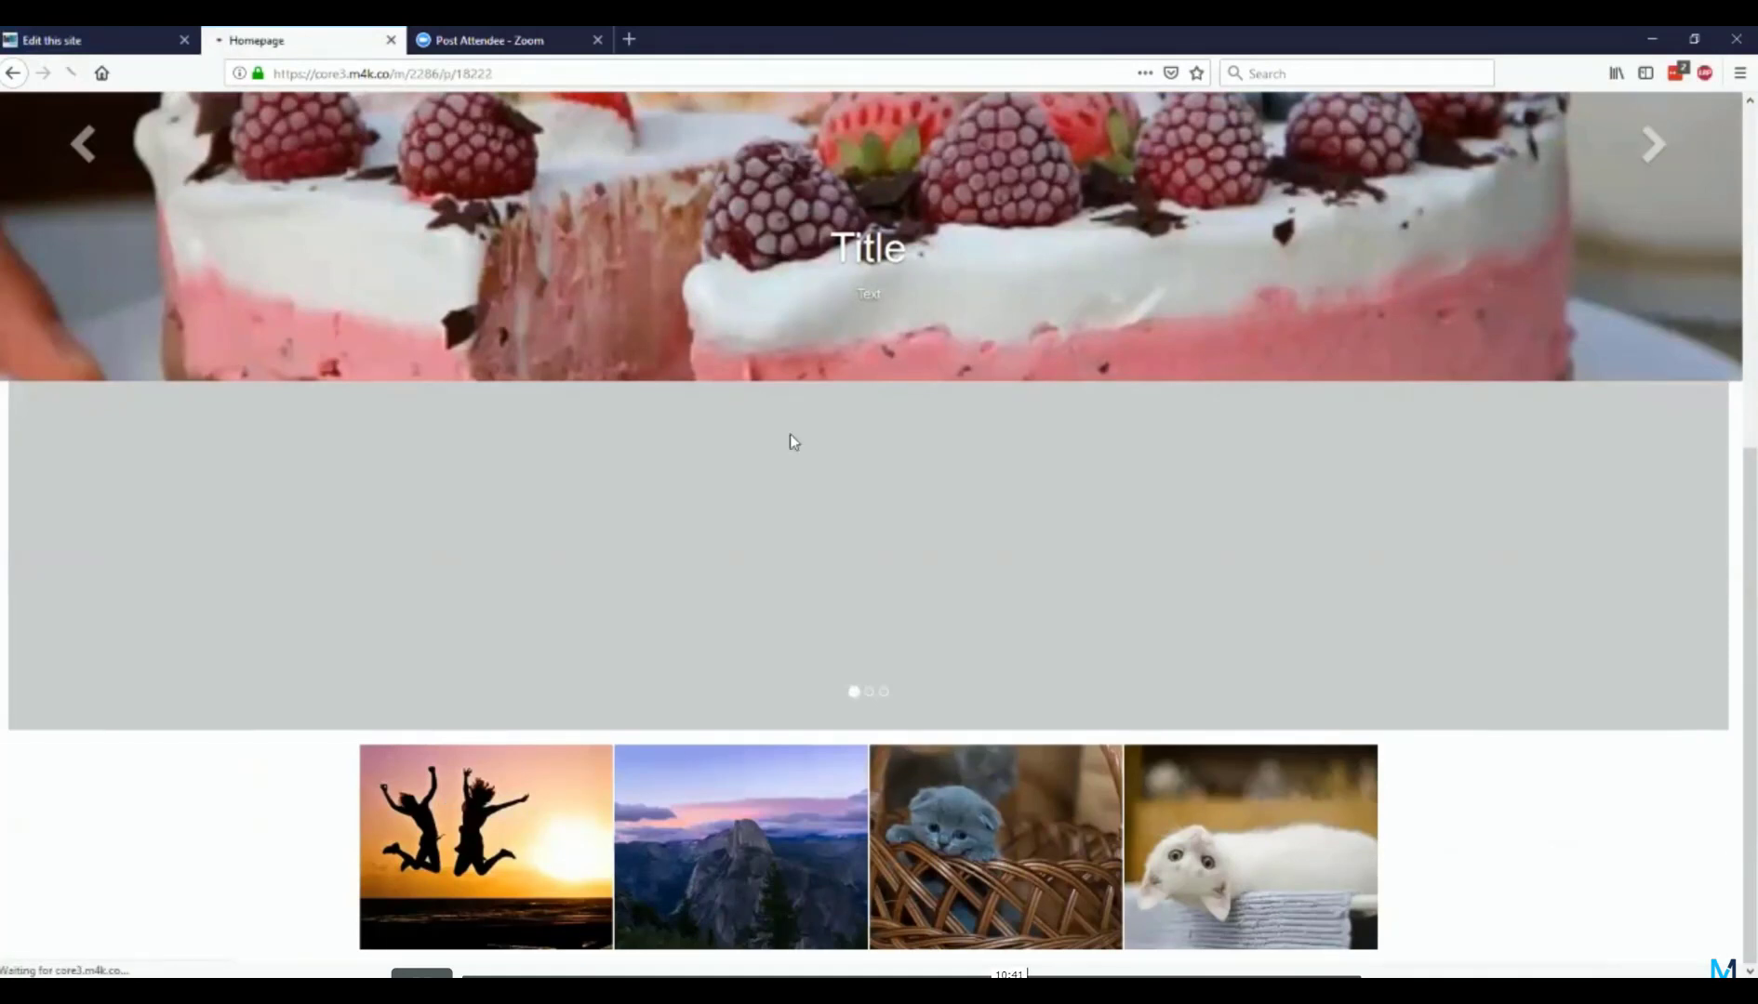
{"action": "scroll", "coordinate": [717, 355], "scroll_direction": "down", "scroll_amount": 5}
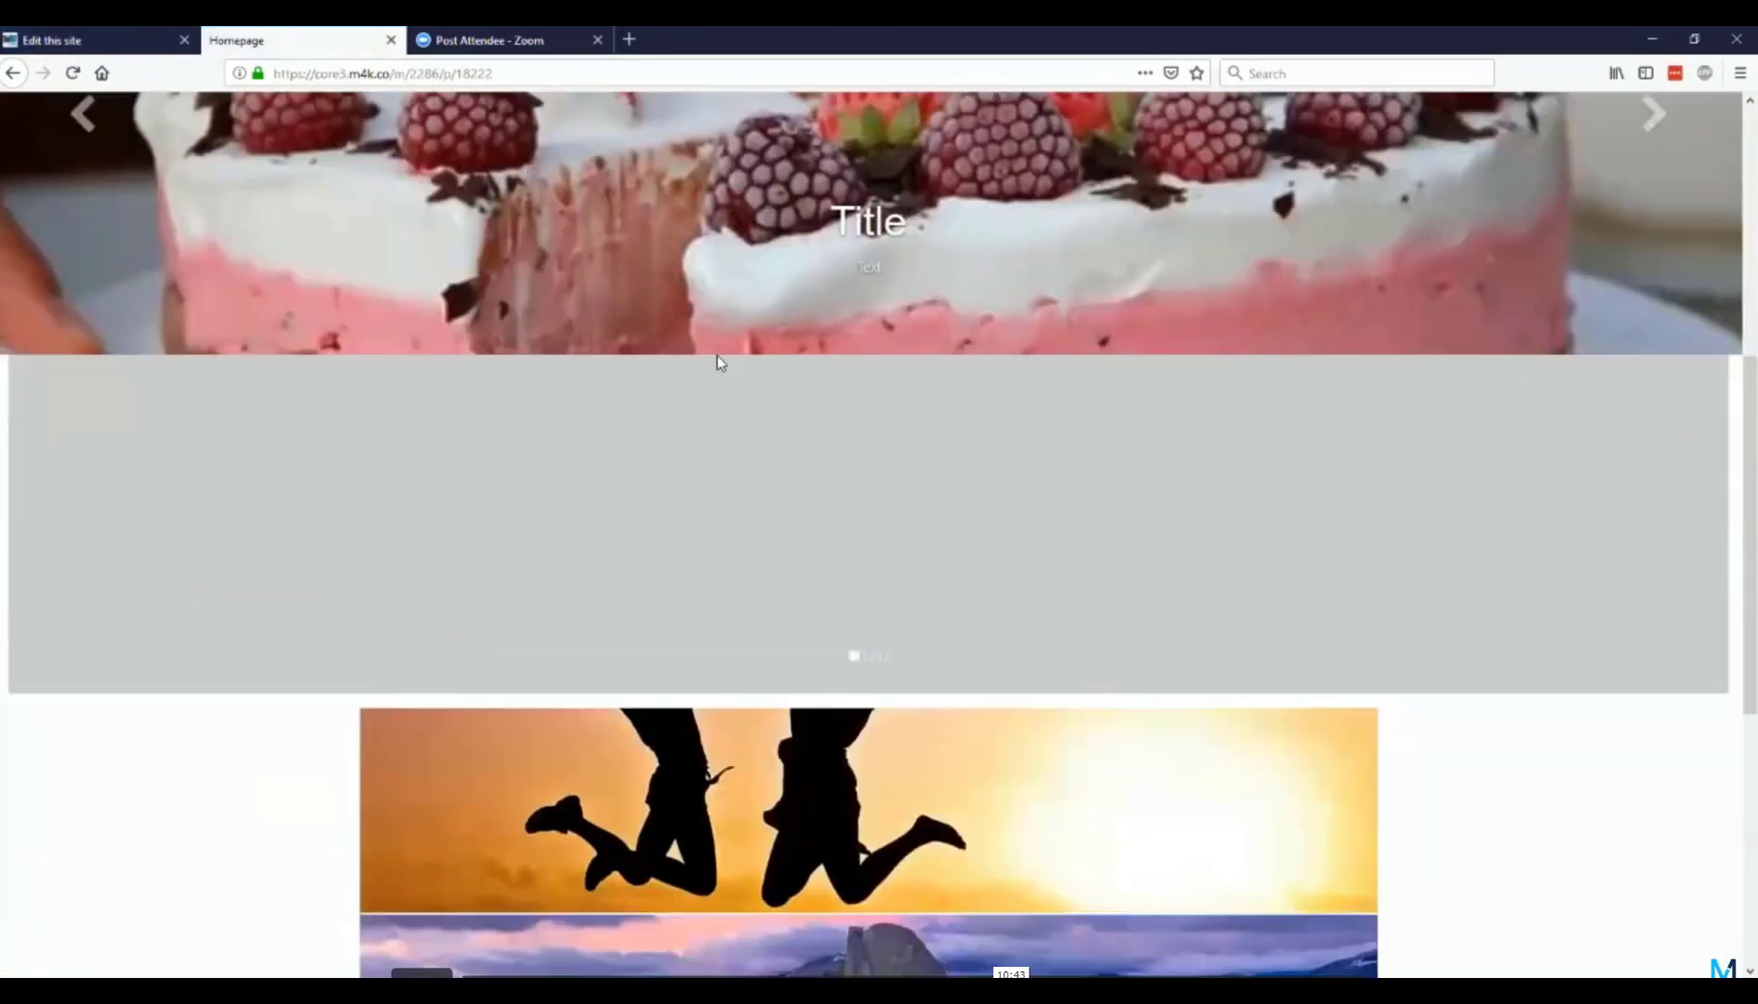
{"action": "scroll", "coordinate": [718, 365], "scroll_direction": "down", "scroll_amount": 4}
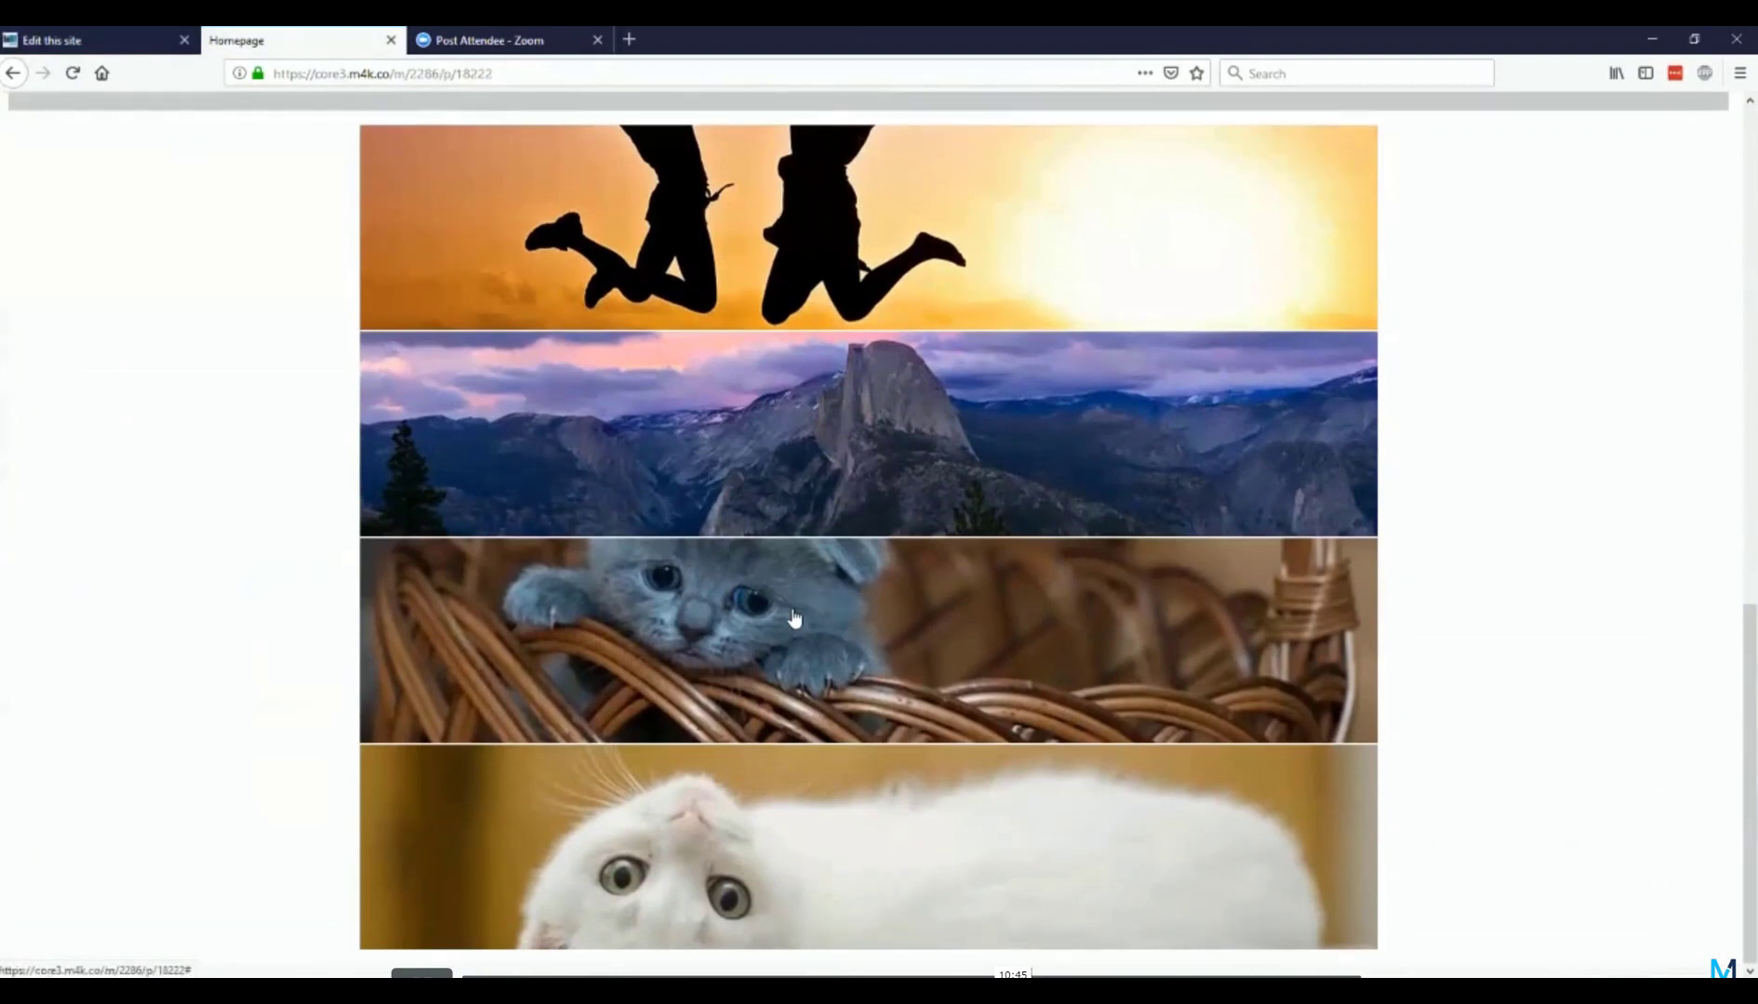
Step: Enlarge a thumbnail on the live Homepage, browse to the mountain image, and close the image viewer
{"action": "left_click", "coordinate": [793, 615]}
{"action": "left_click", "coordinate": [472, 642]}
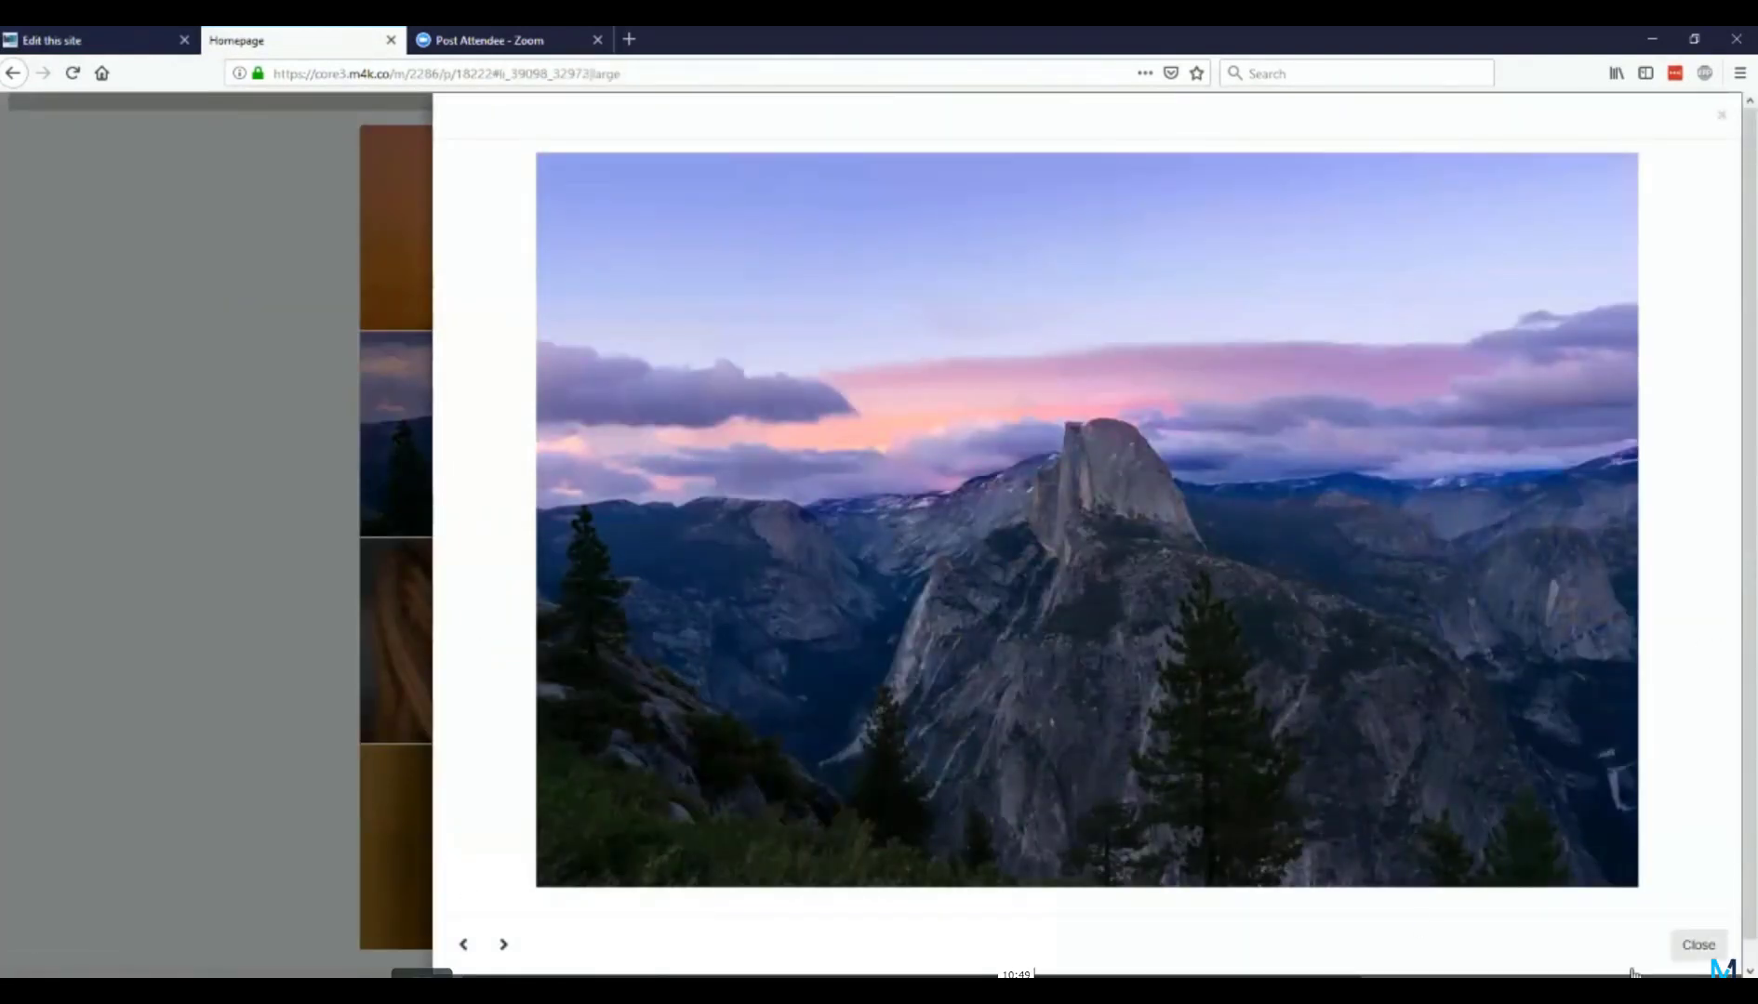
{"action": "left_click", "coordinate": [1699, 945]}
Step: Advance the live Homepage's image slider and examine how the slider and the thumbnails beneath it display on desktop
{"action": "scroll", "coordinate": [776, 482], "scroll_direction": "up", "scroll_amount": 5}
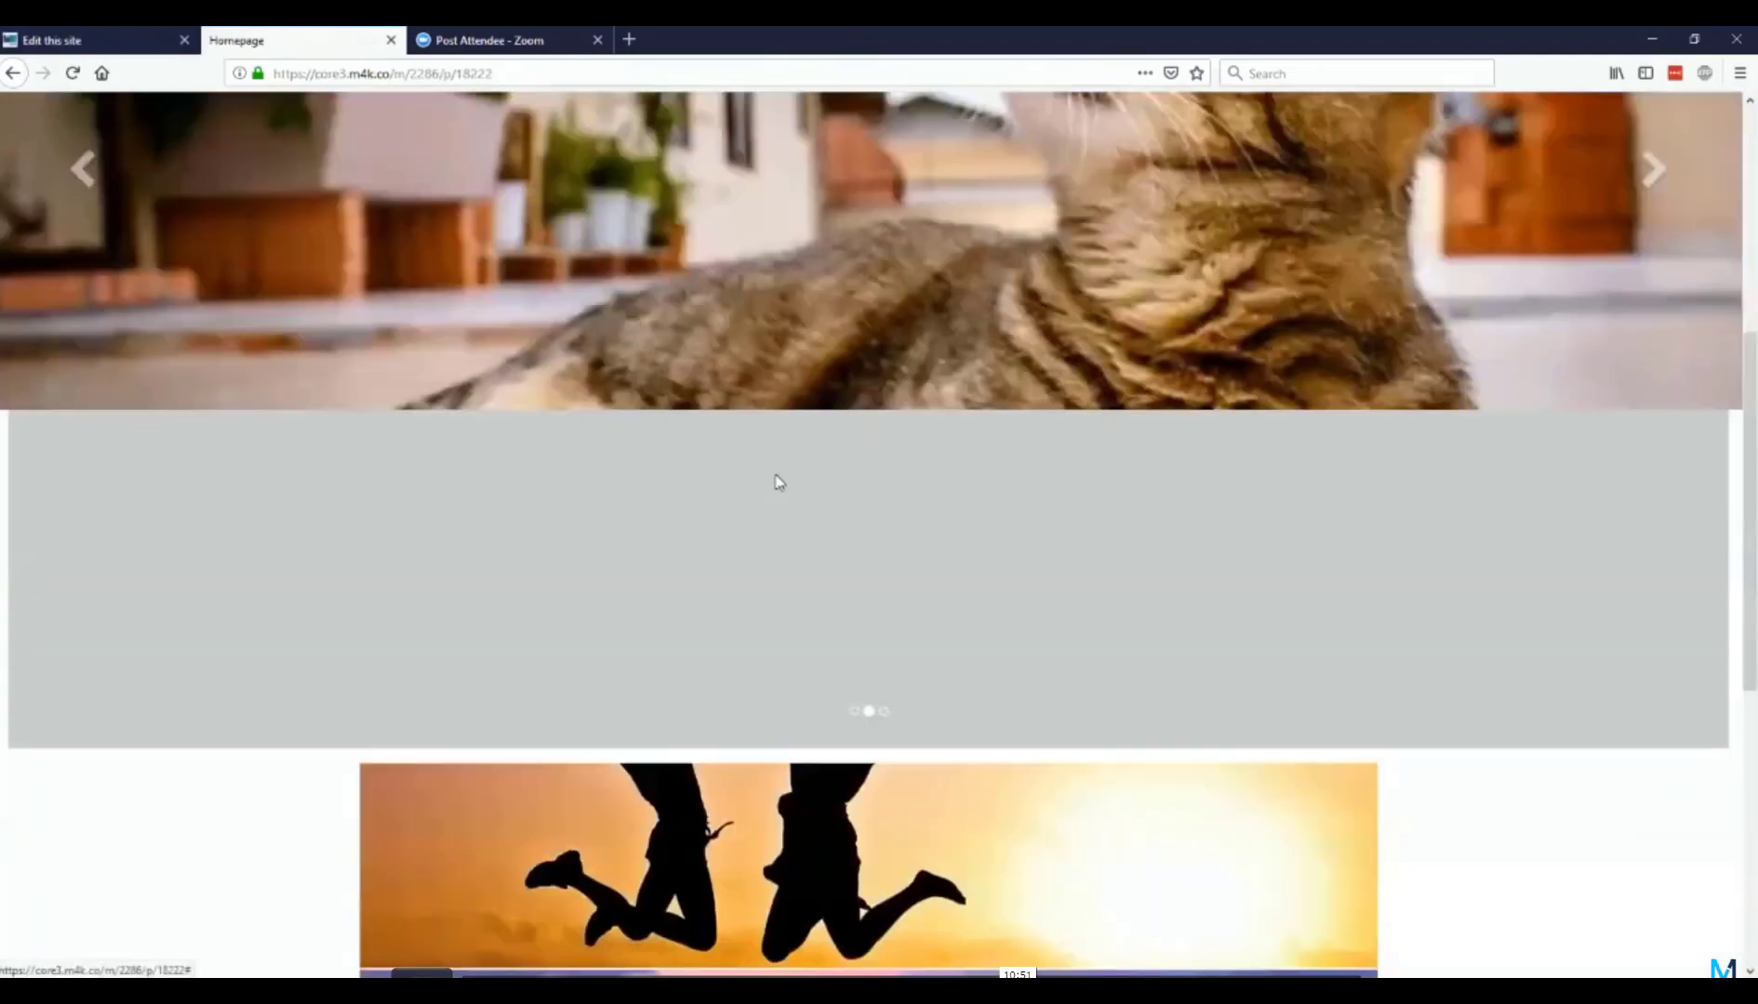
{"action": "scroll", "coordinate": [923, 636], "scroll_direction": "up", "scroll_amount": 4}
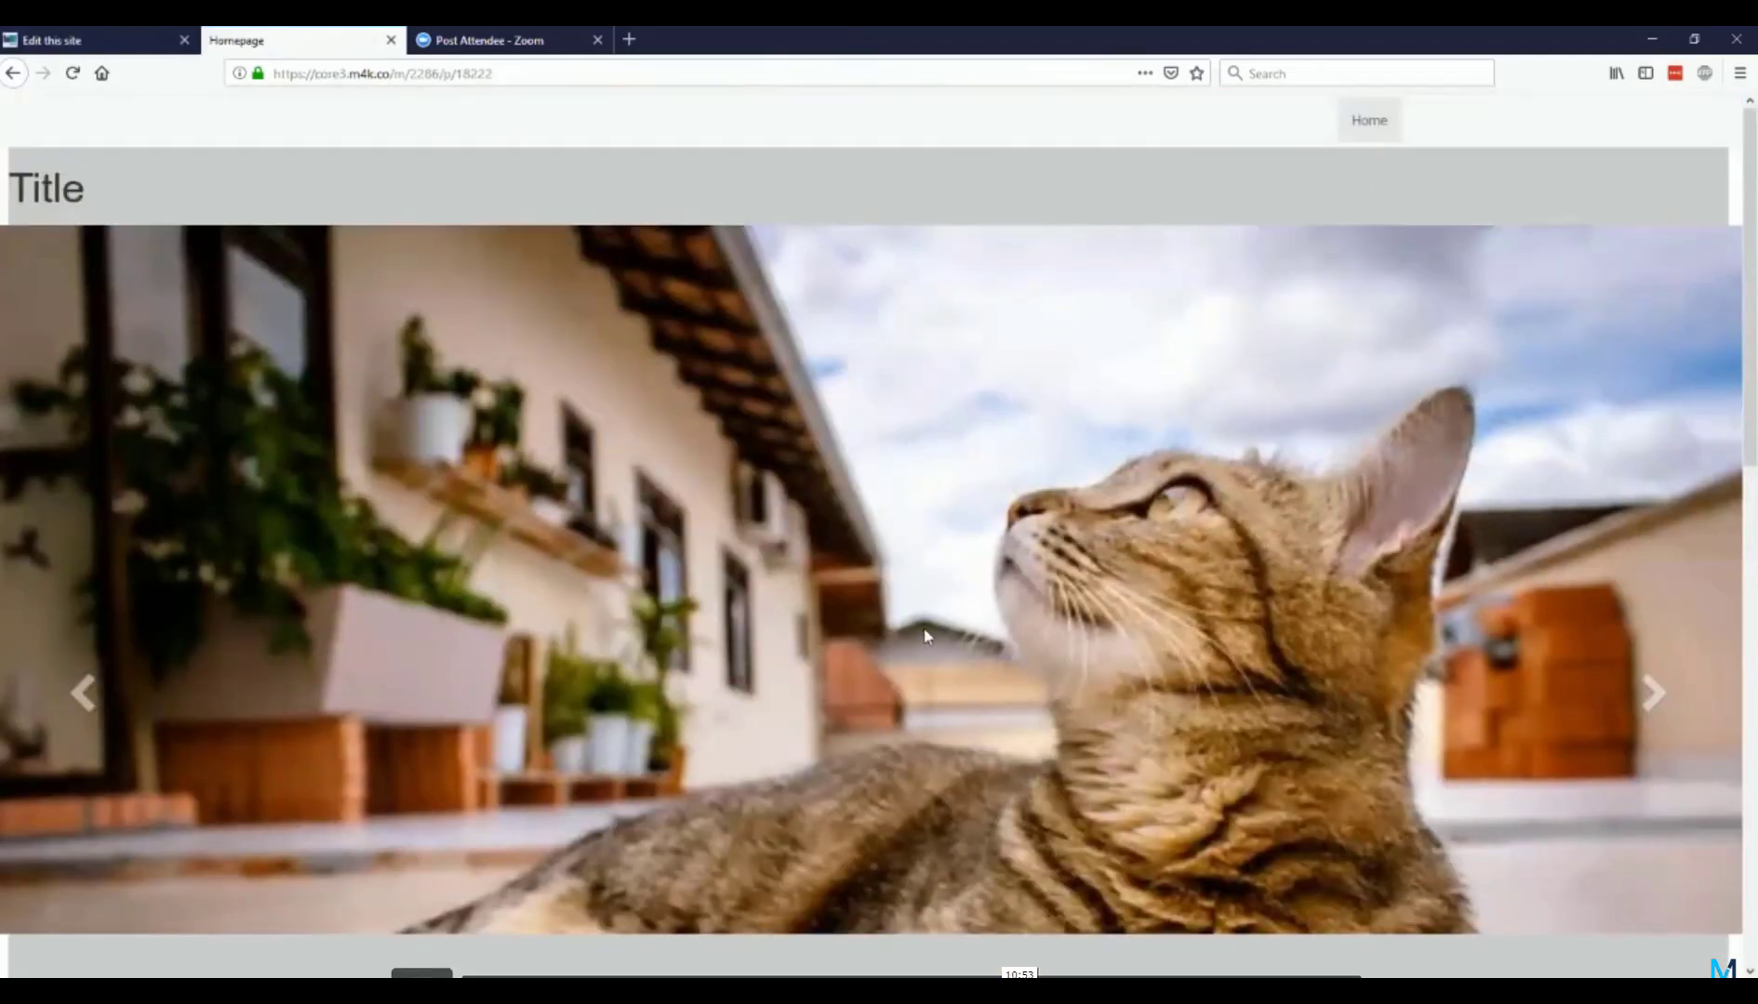
{"action": "scroll", "coordinate": [831, 310], "scroll_direction": "down", "scroll_amount": 3}
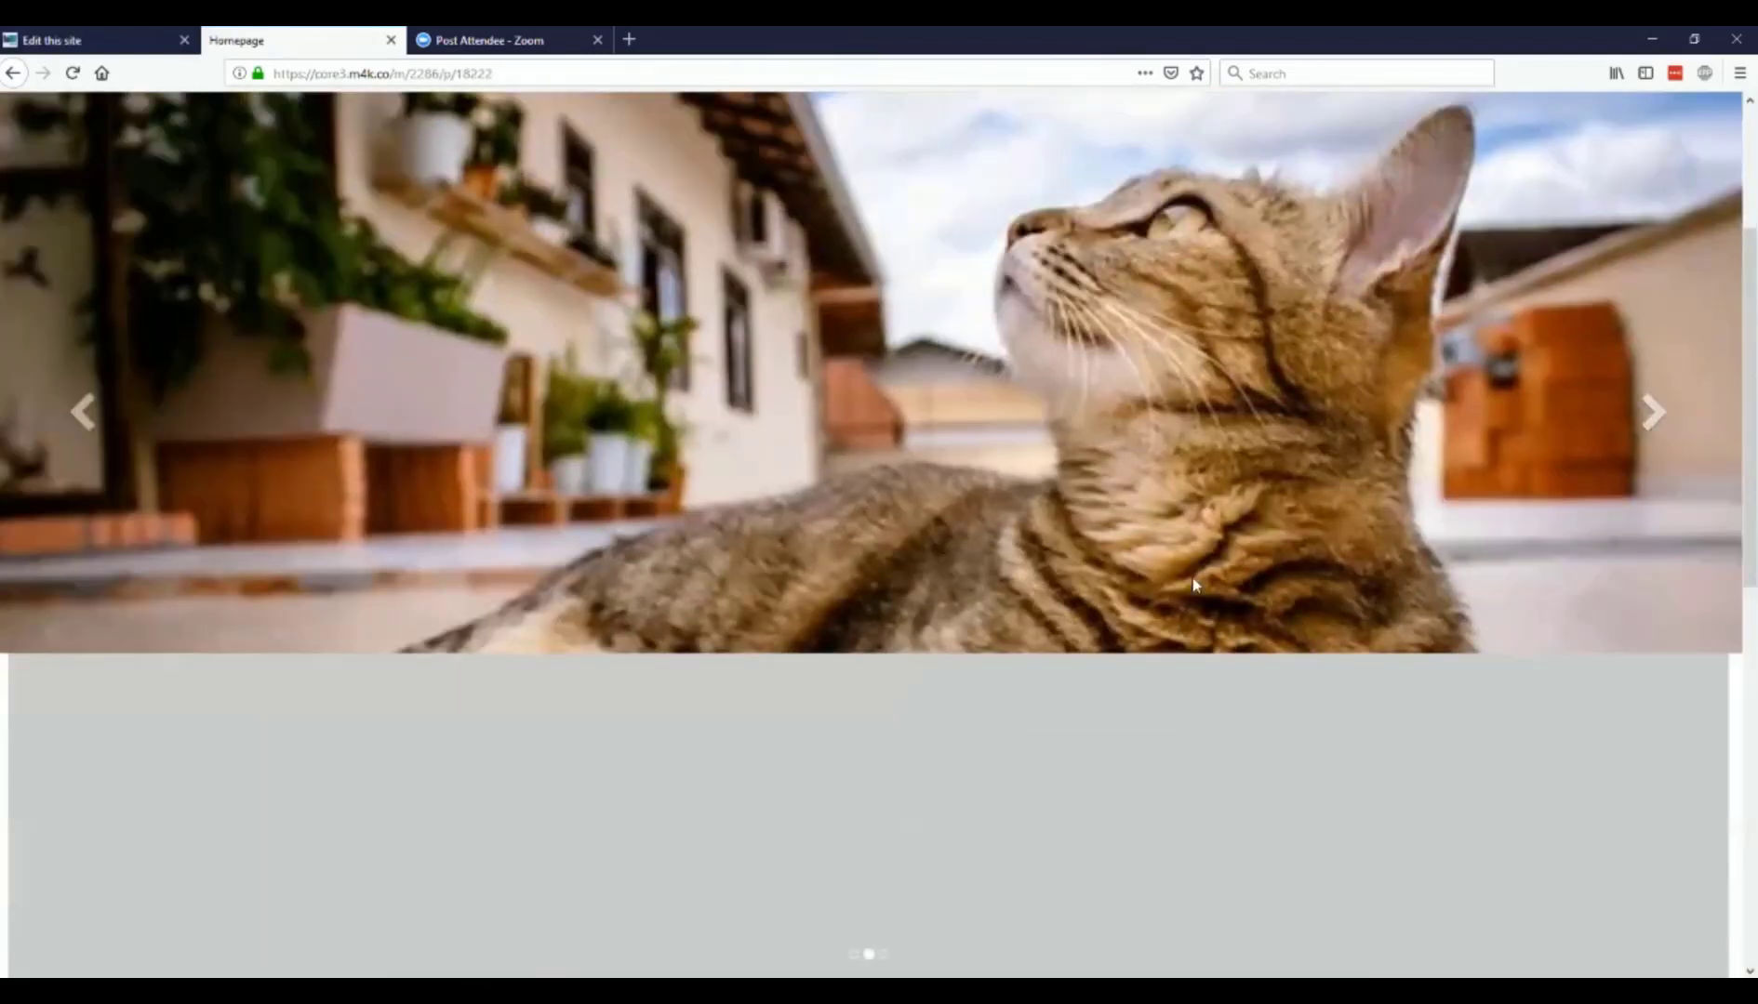
{"action": "left_click", "coordinate": [1653, 409]}
{"action": "left_click", "coordinate": [1654, 409]}
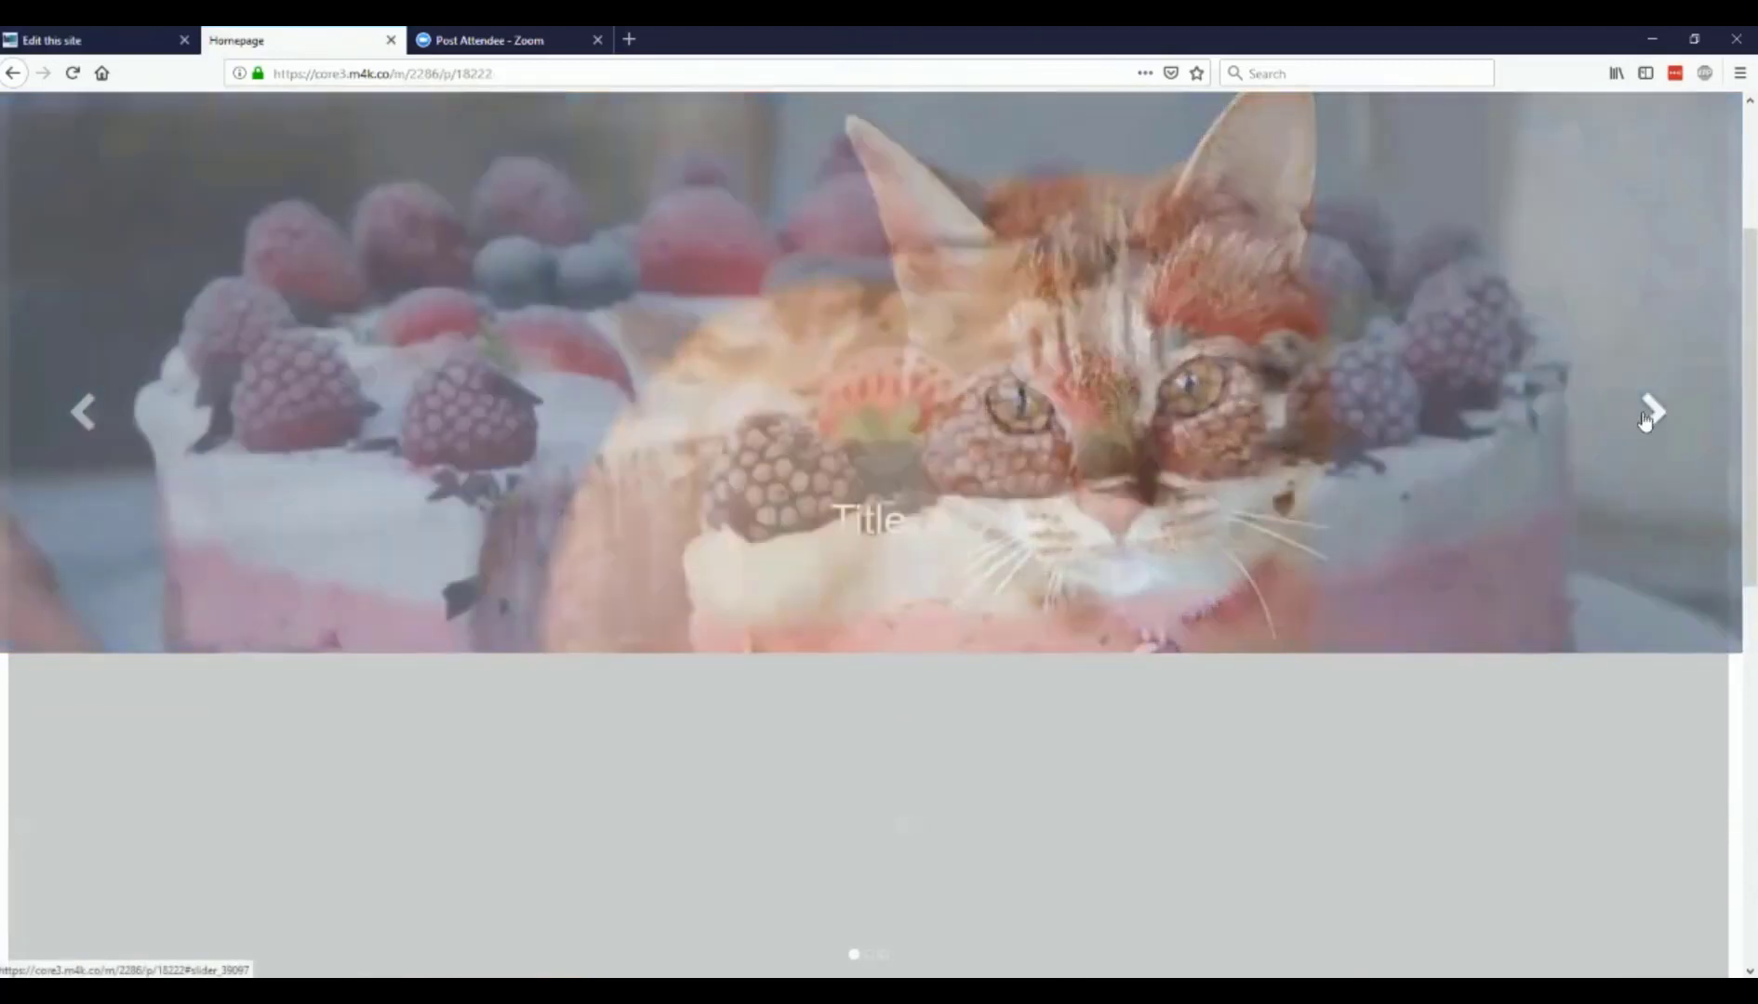
{"action": "scroll", "coordinate": [1645, 422], "scroll_direction": "down", "scroll_amount": 5}
{"action": "scroll", "coordinate": [1644, 420], "scroll_direction": "up", "scroll_amount": 3}
{"action": "scroll", "coordinate": [1361, 420], "scroll_direction": "down", "scroll_amount": 7}
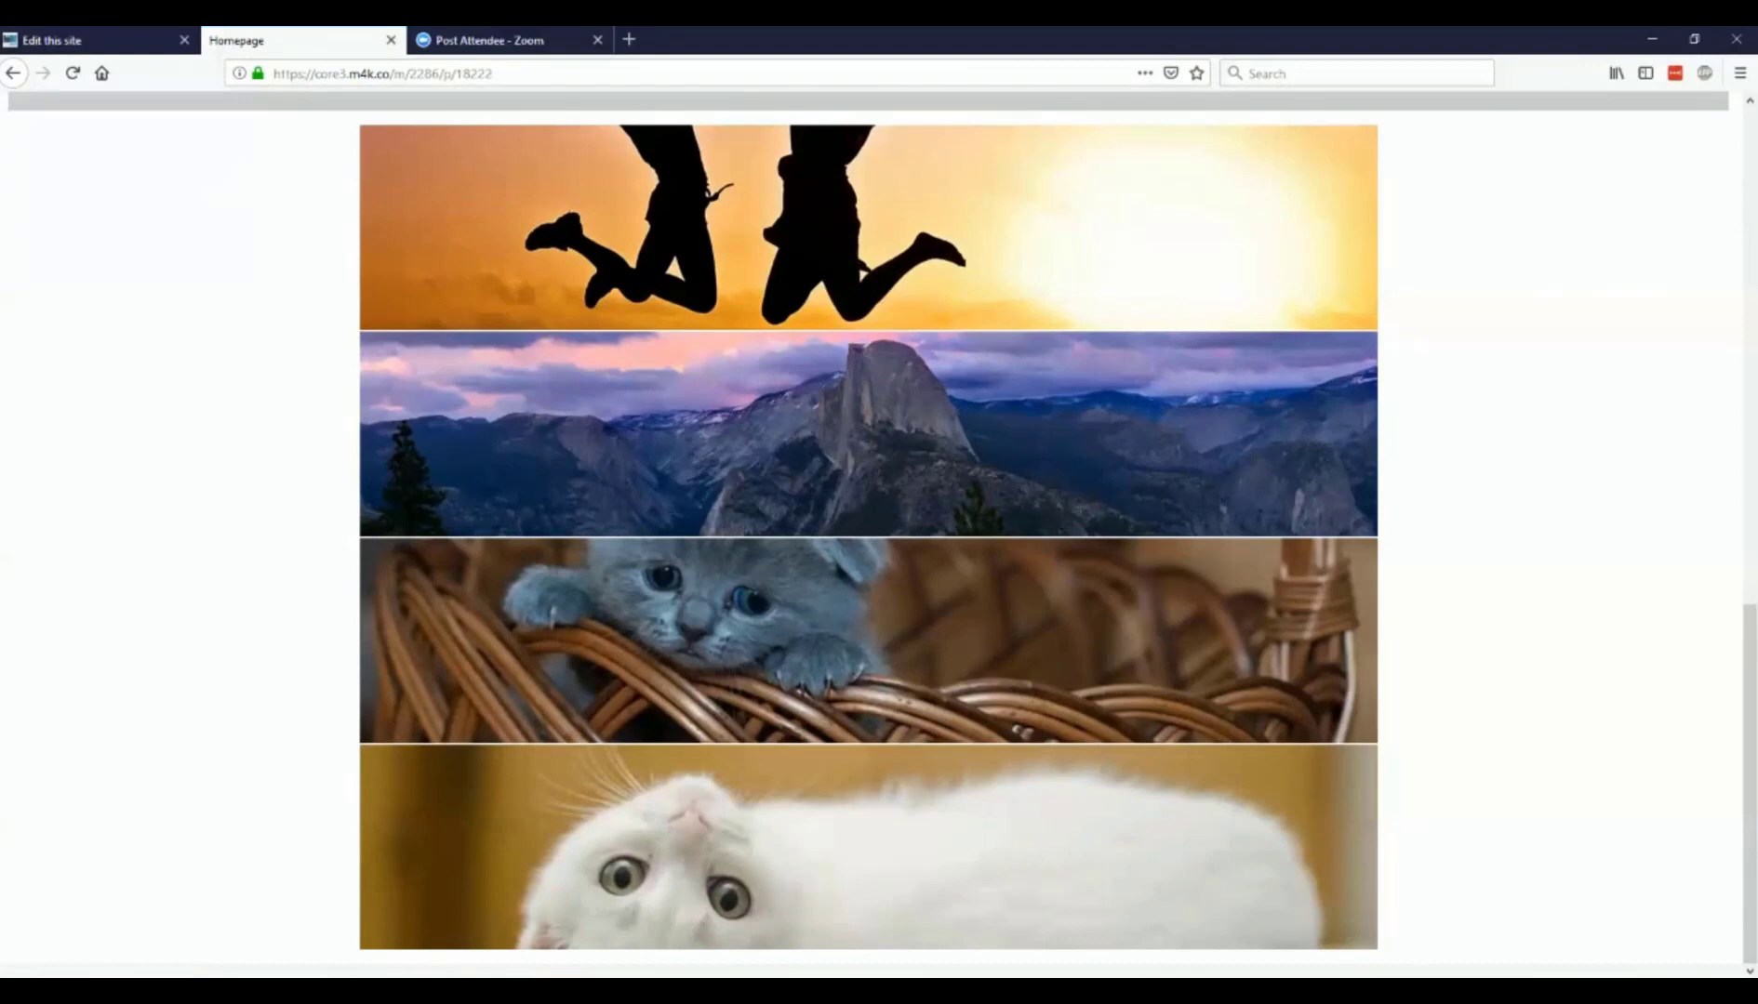
Step: Back in the site editor, review the white cat thumbnail's image, title and sub-title settings, and return to the Thumbnails widget
{"action": "left_click", "coordinate": [93, 40]}
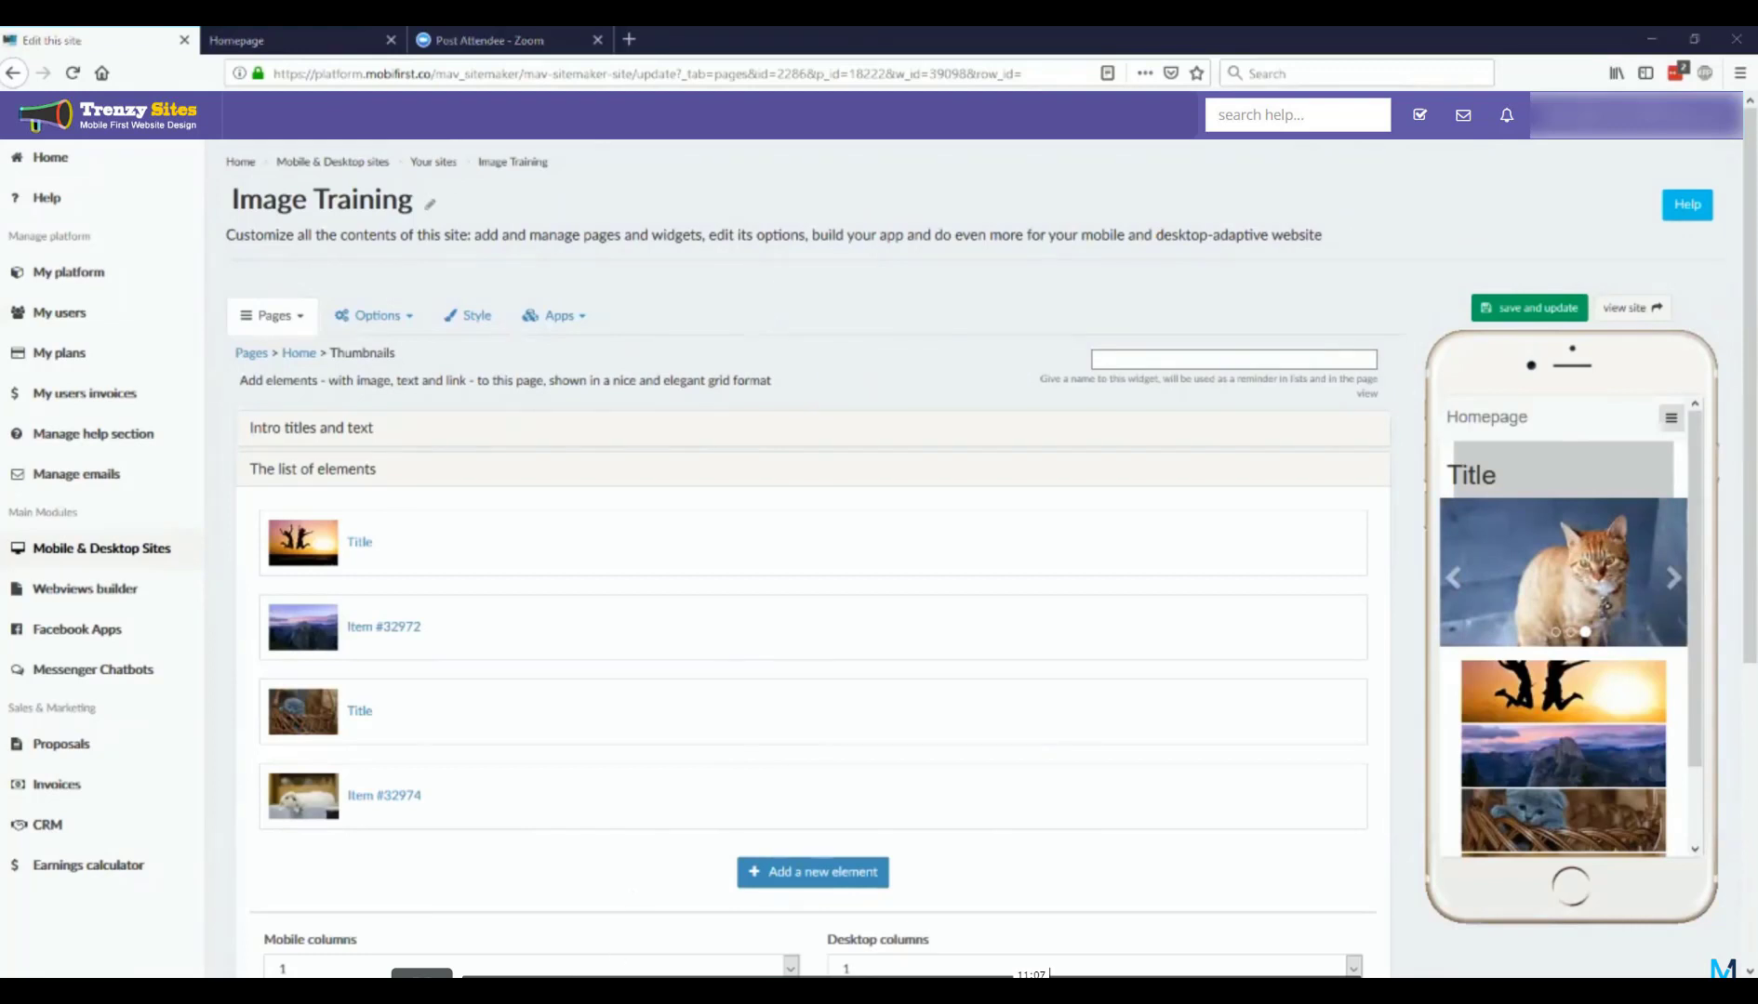
{"action": "scroll", "coordinate": [519, 852], "scroll_direction": "down", "scroll_amount": 4}
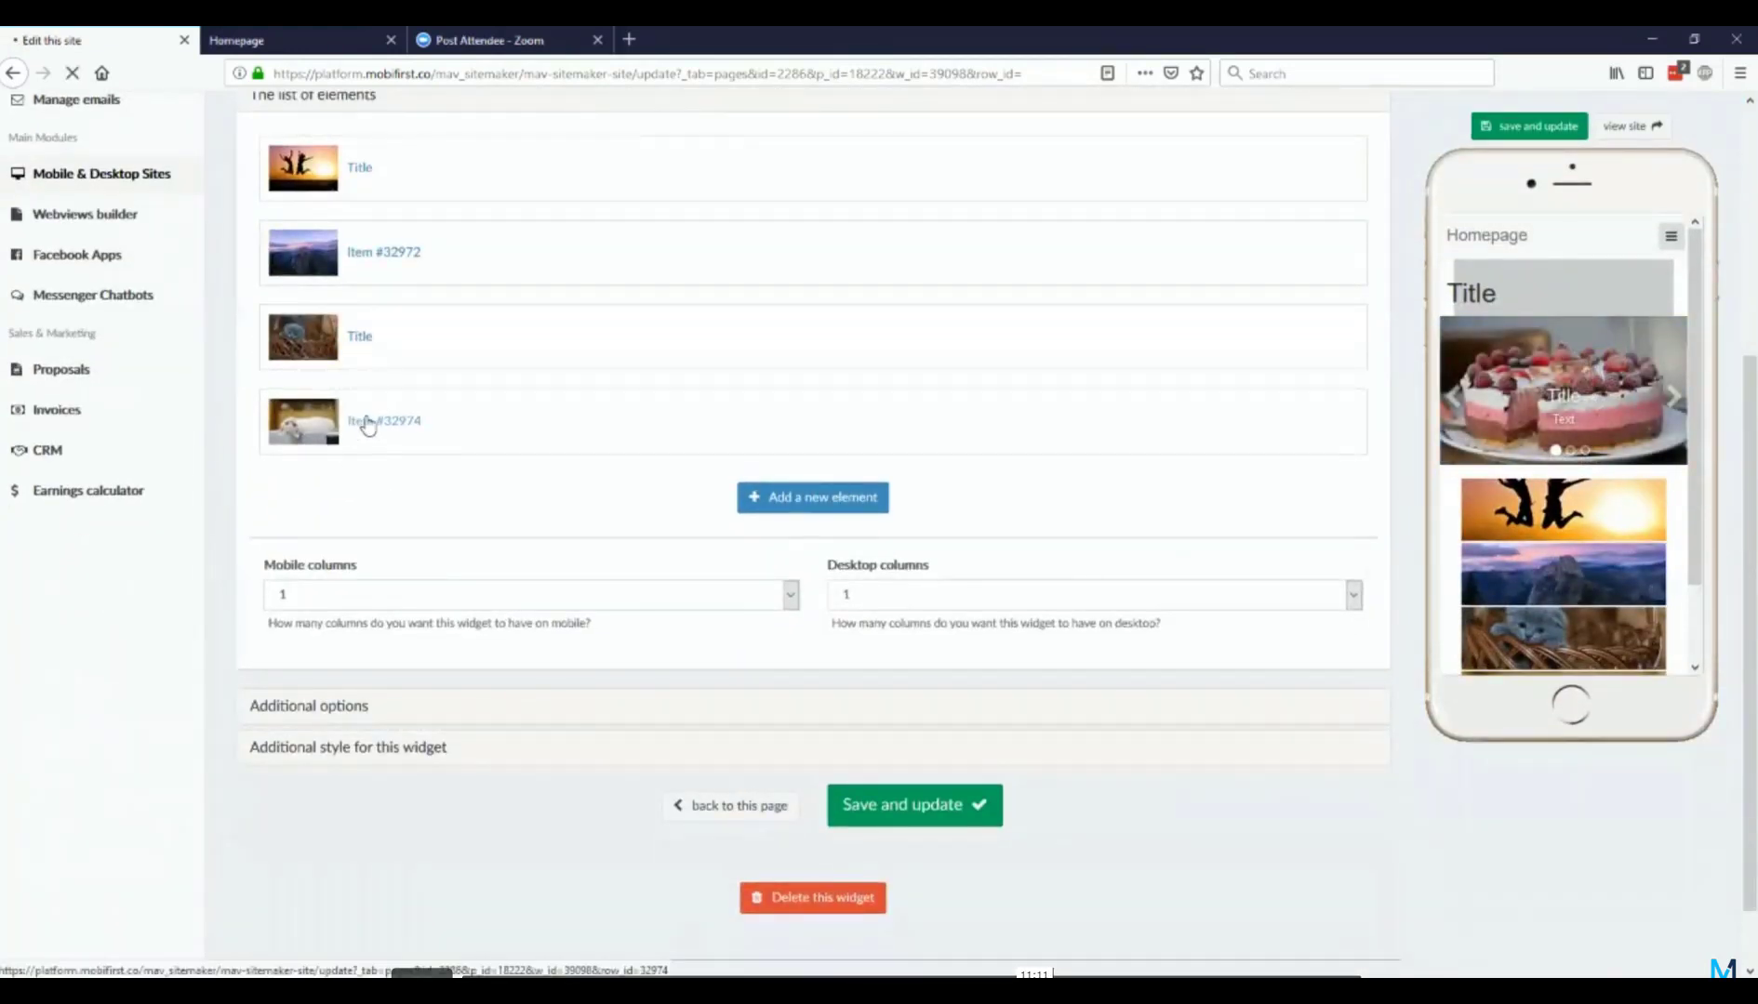
{"action": "scroll", "coordinate": [437, 723], "scroll_direction": "down", "scroll_amount": 3}
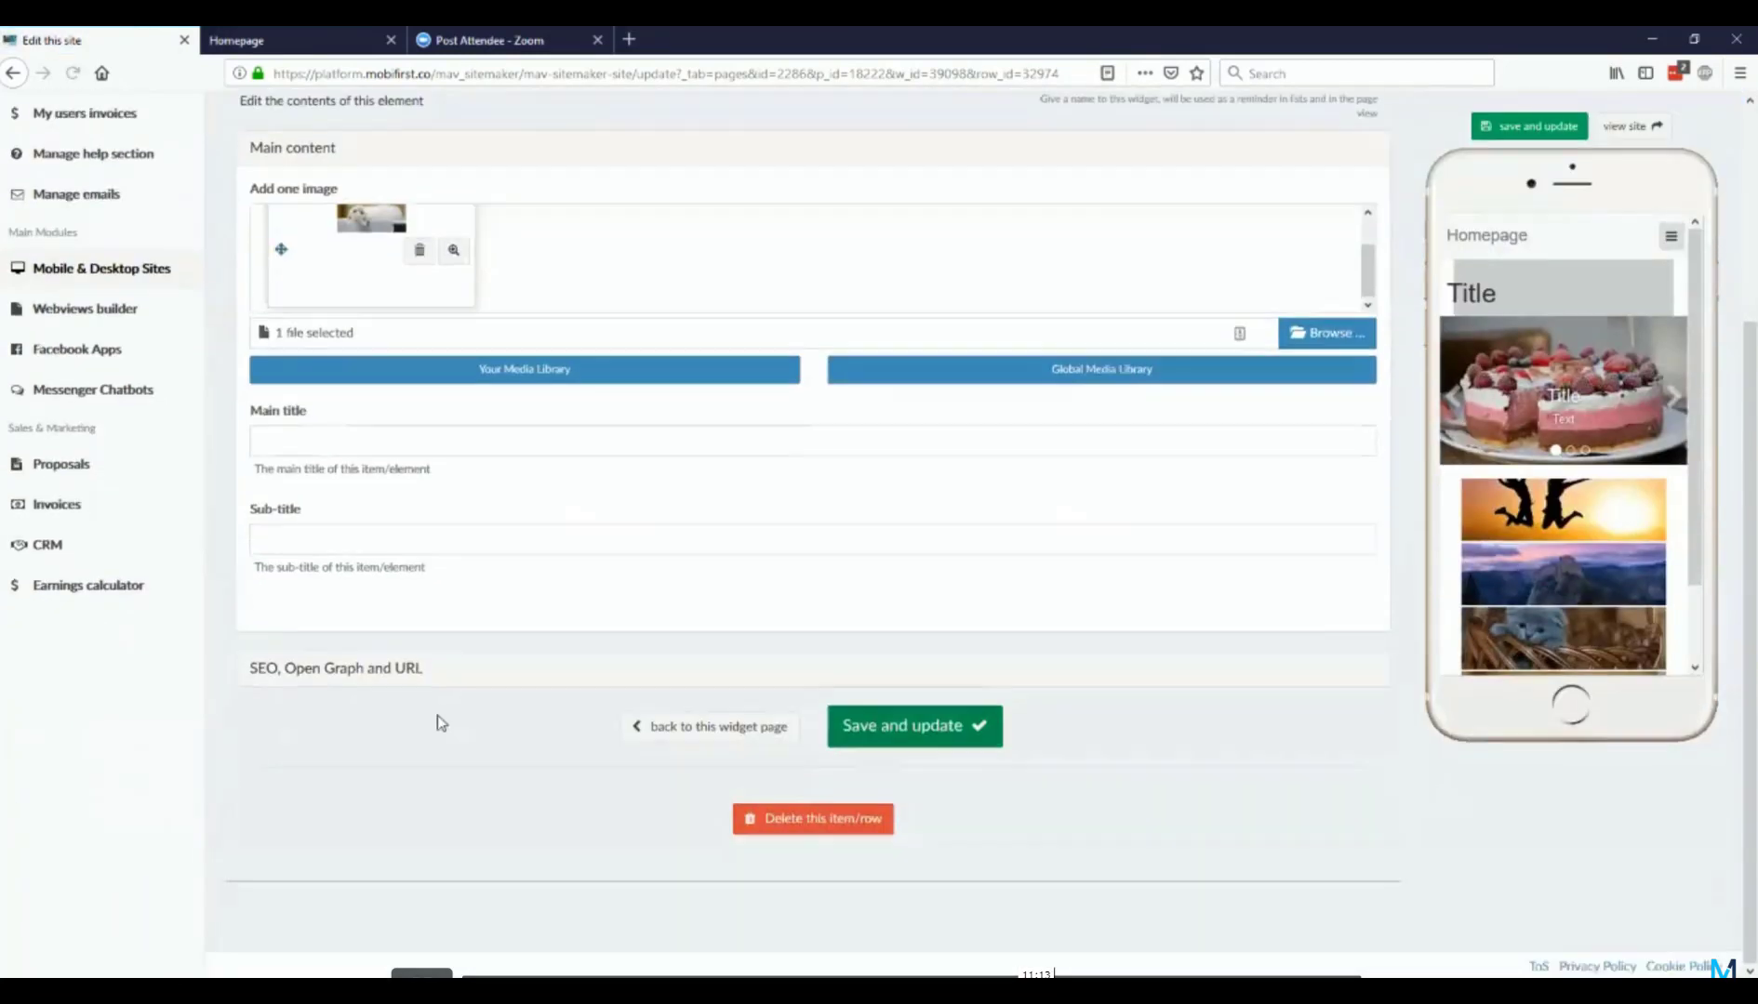
{"action": "scroll", "coordinate": [384, 671], "scroll_direction": "up", "scroll_amount": 2}
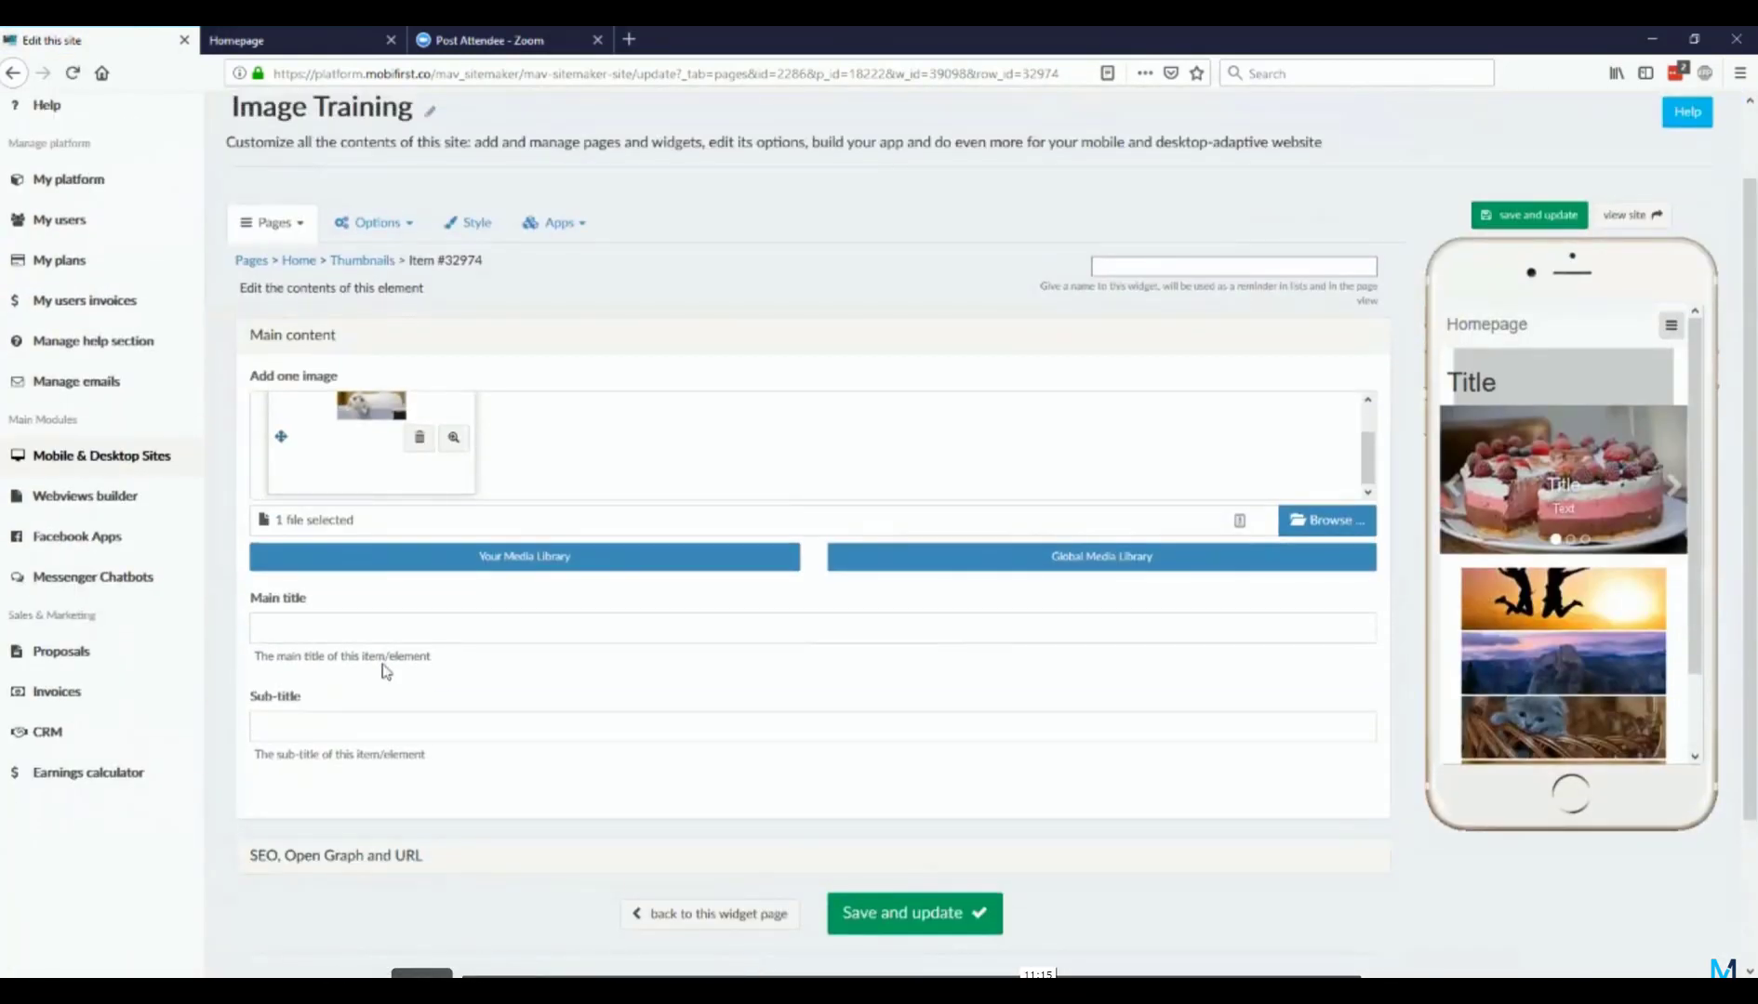
{"action": "scroll", "coordinate": [385, 672], "scroll_direction": "down", "scroll_amount": 1}
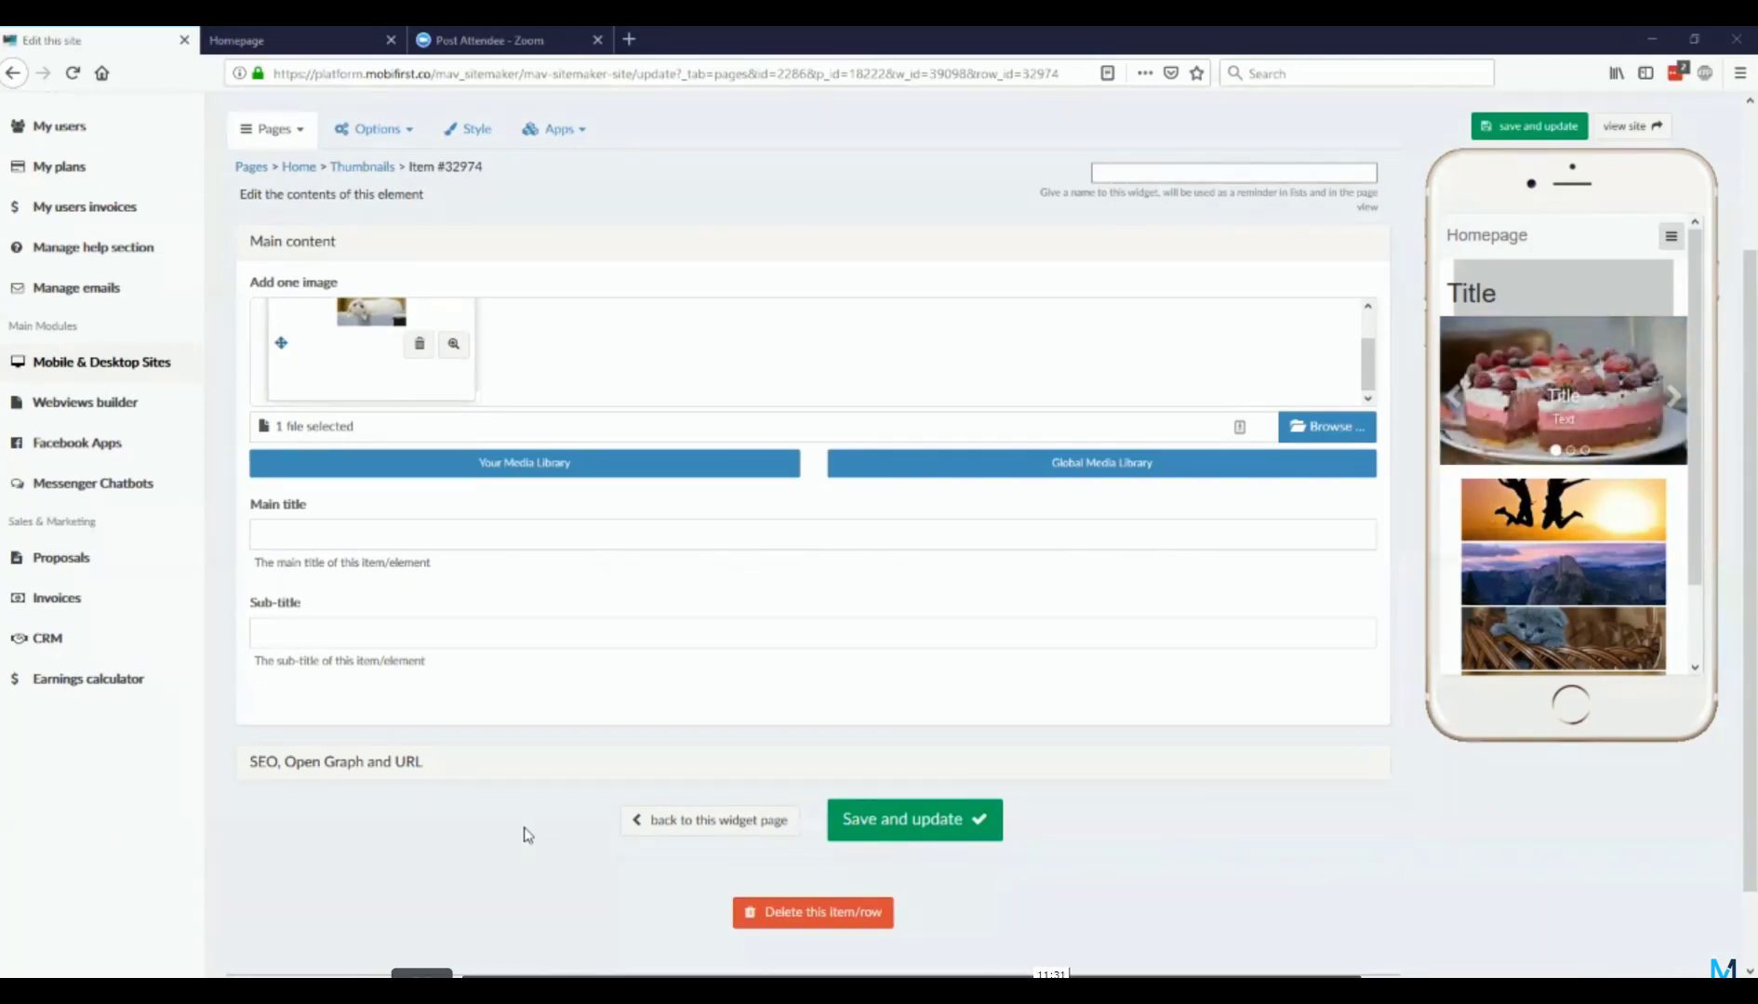
{"action": "scroll", "coordinate": [526, 835], "scroll_direction": "up", "scroll_amount": 1}
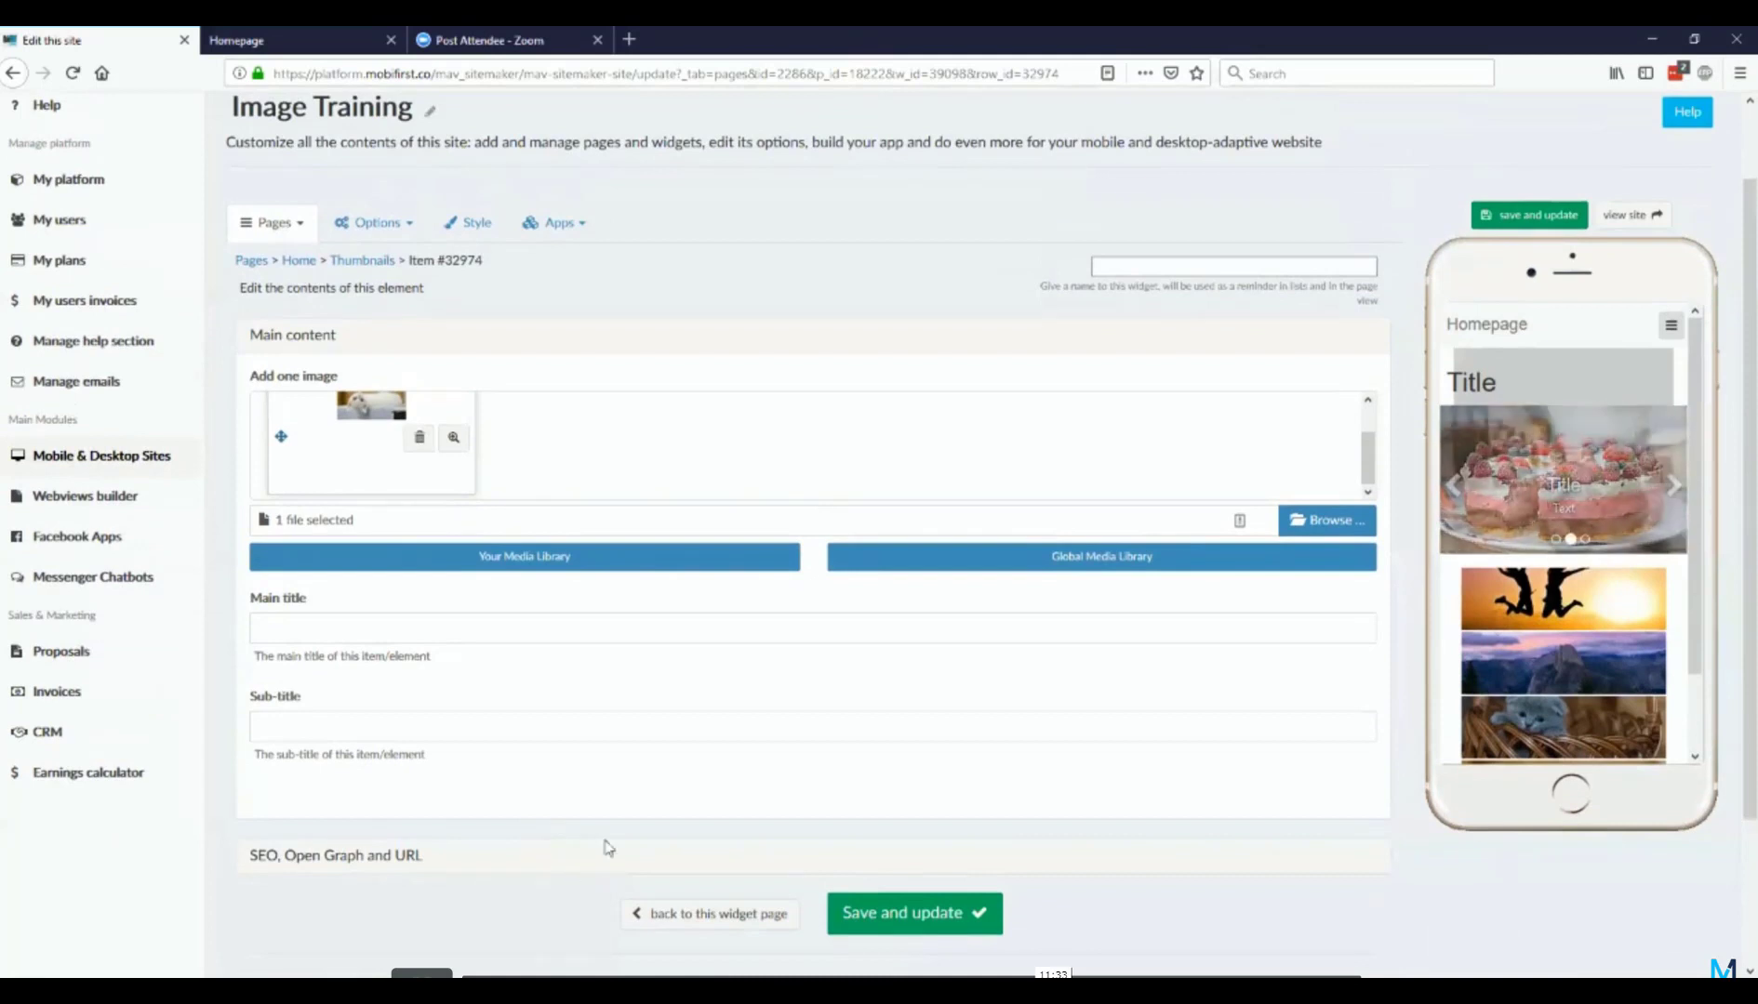
{"action": "left_click", "coordinate": [685, 923]}
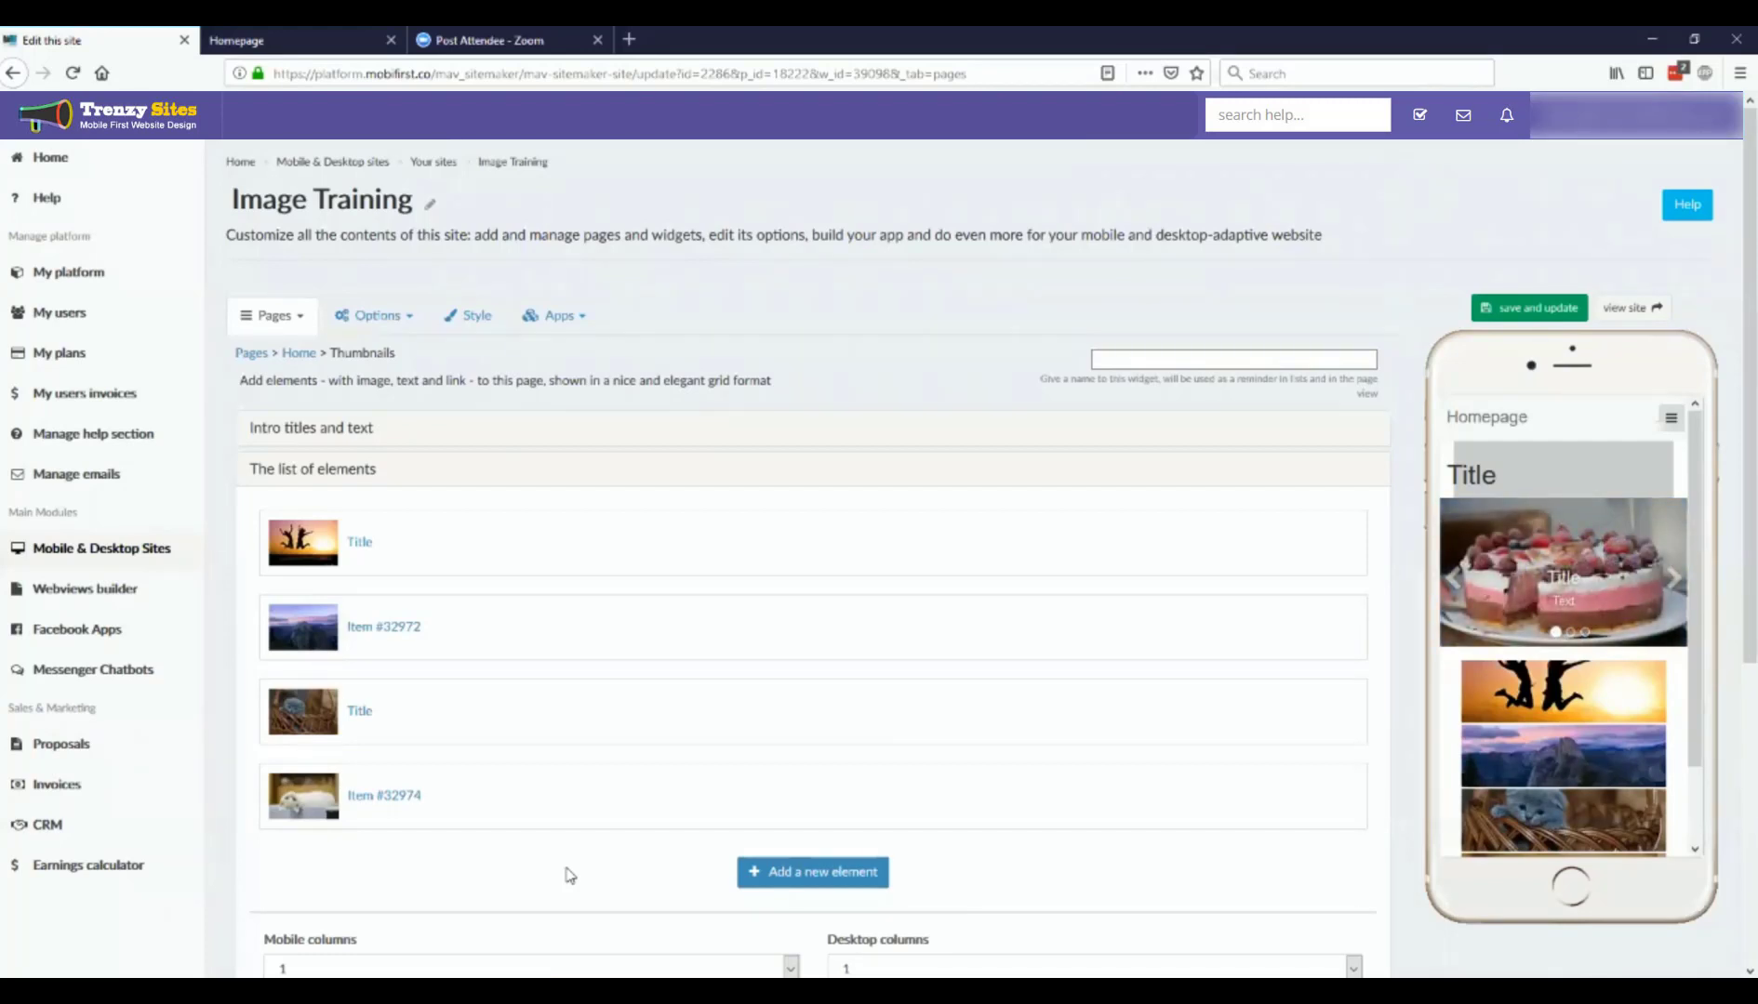
Step: Review the Thumbnails widget's additional options and the available desktop space widths in its additional style settings
{"action": "left_click", "coordinate": [578, 990]}
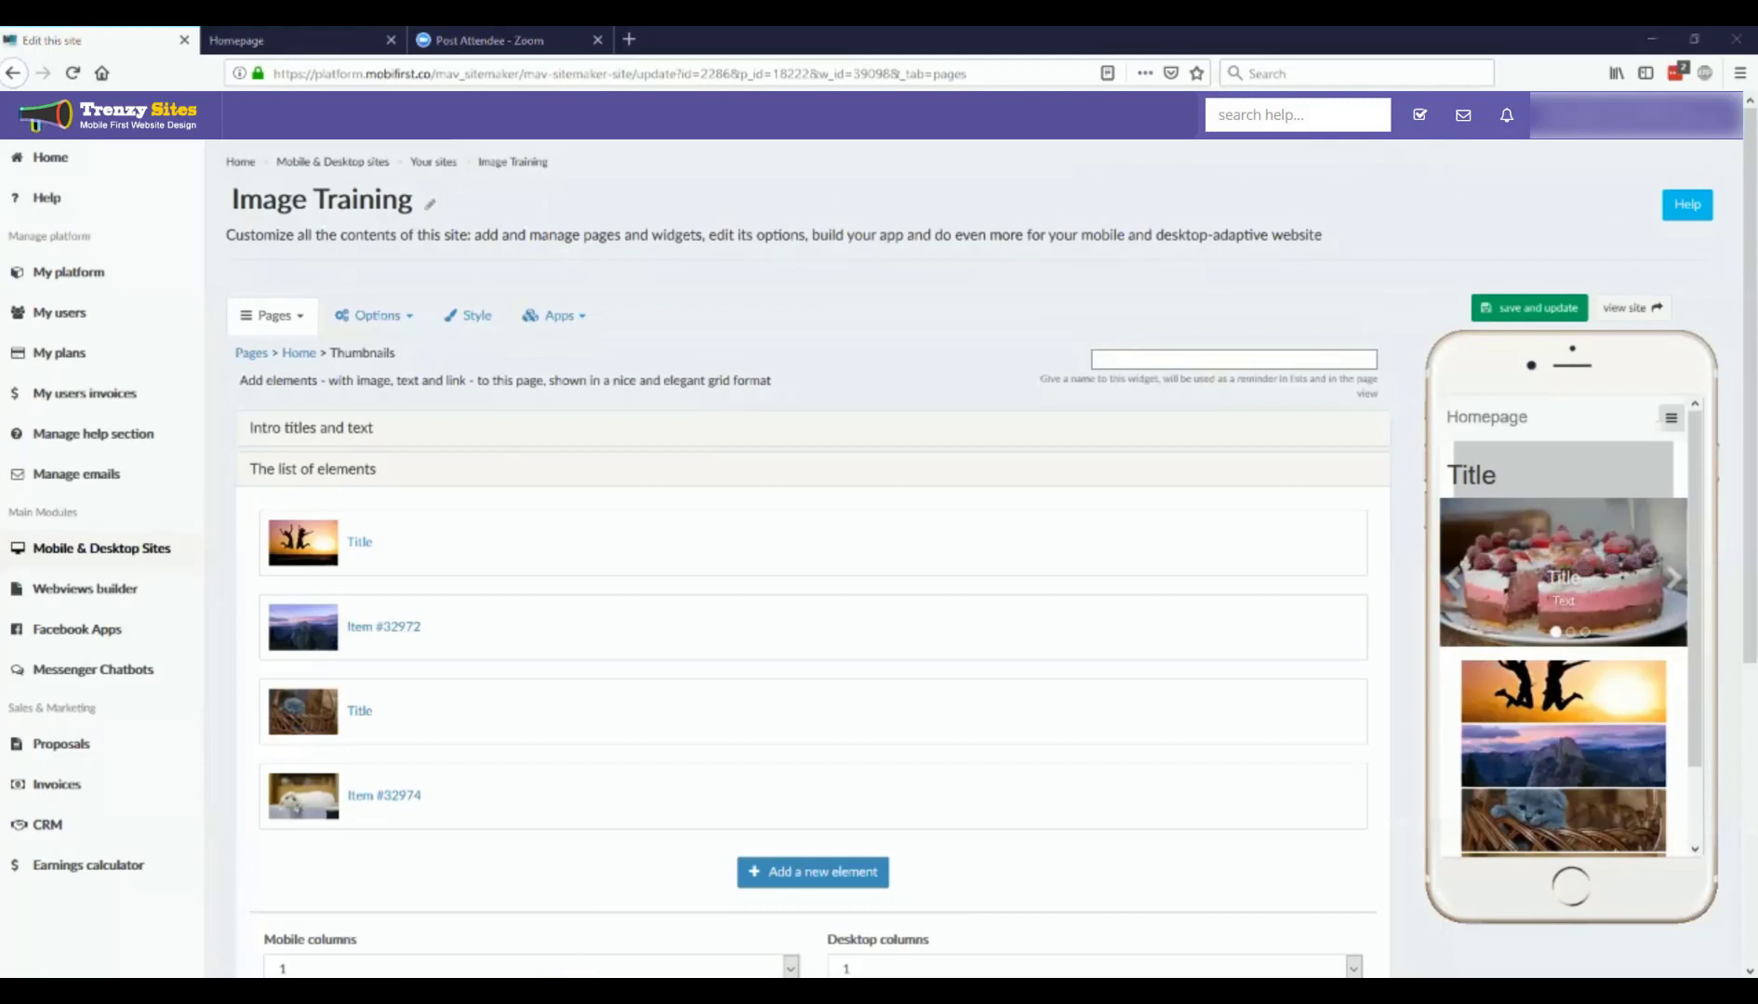
{"action": "scroll", "coordinate": [506, 871], "scroll_direction": "down", "scroll_amount": 4}
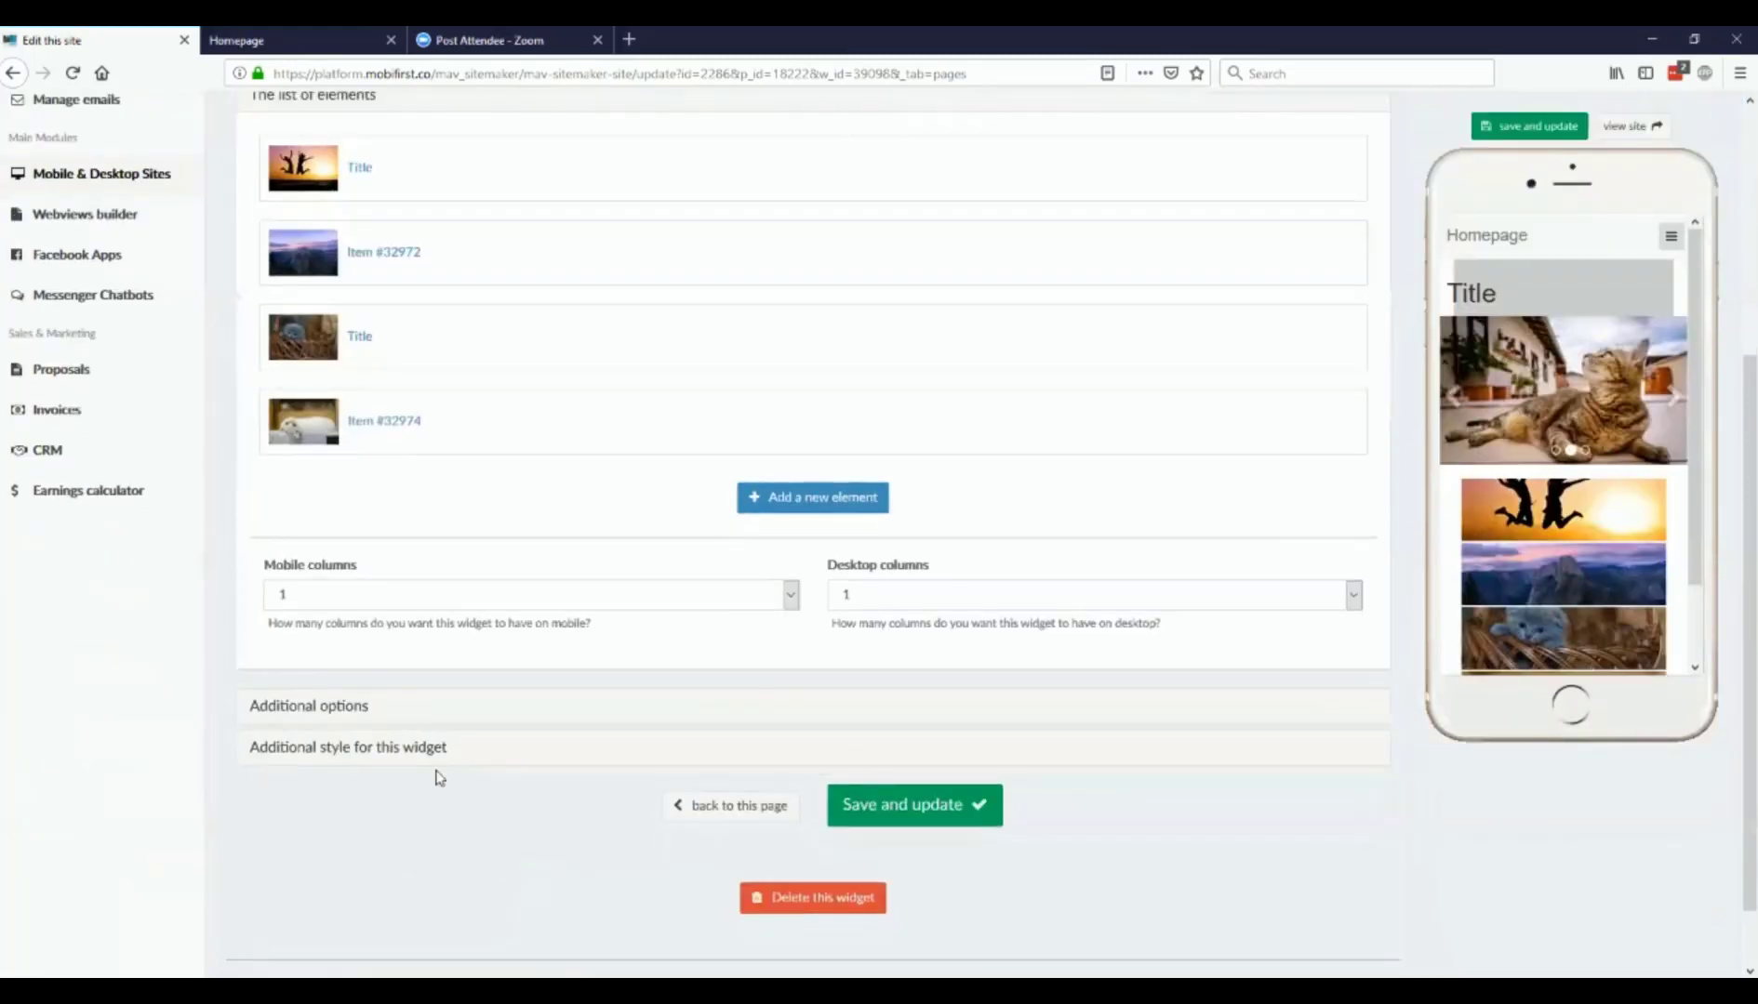
{"action": "left_click", "coordinate": [343, 712]}
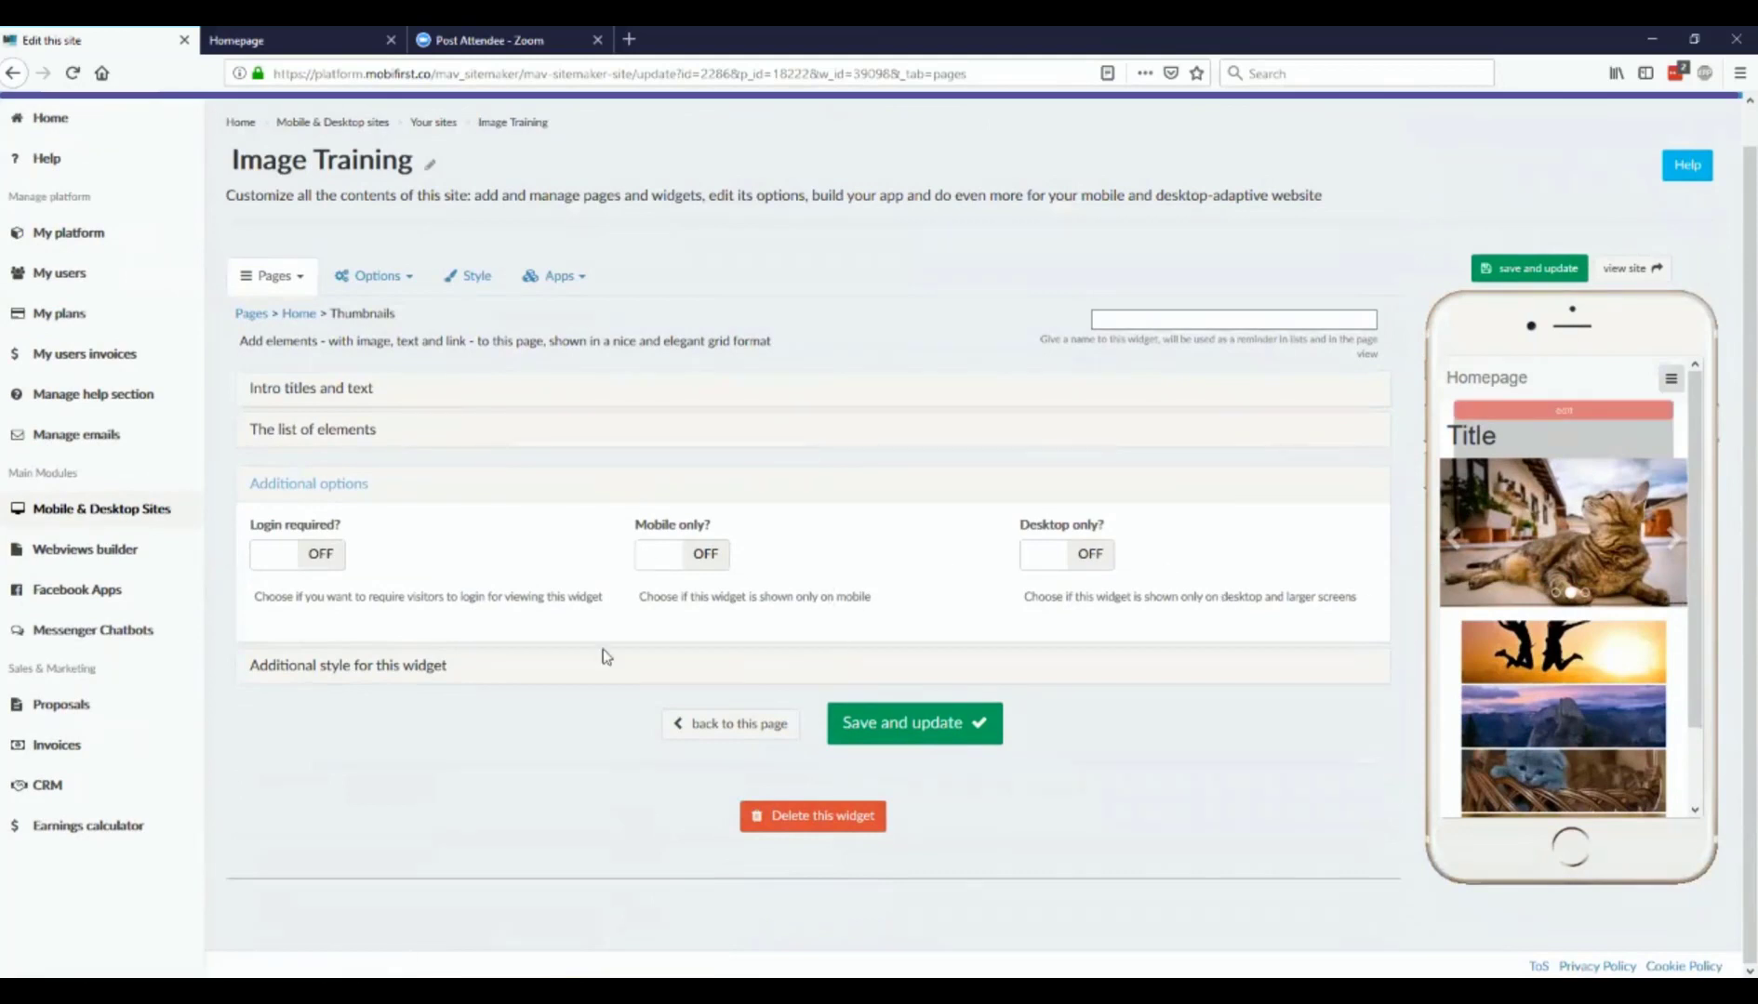
{"action": "left_click", "coordinate": [285, 677]}
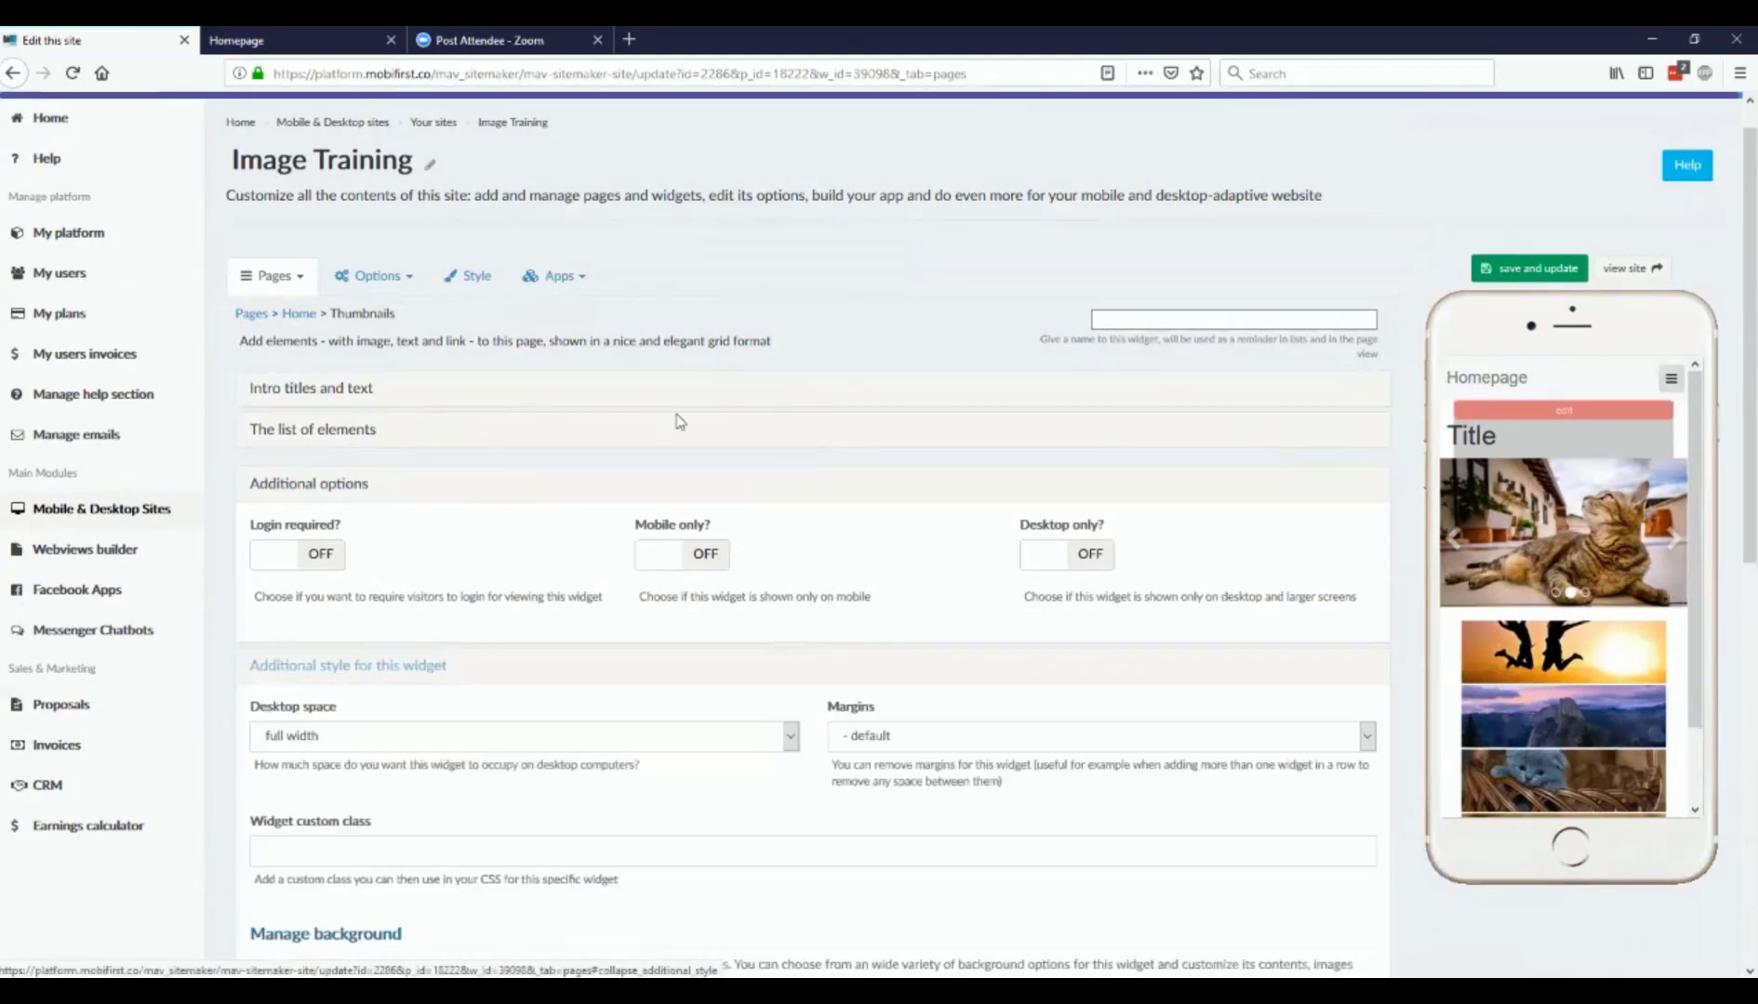
{"action": "scroll", "coordinate": [688, 438], "scroll_direction": "down", "scroll_amount": 3}
{"action": "left_click", "coordinate": [701, 455]}
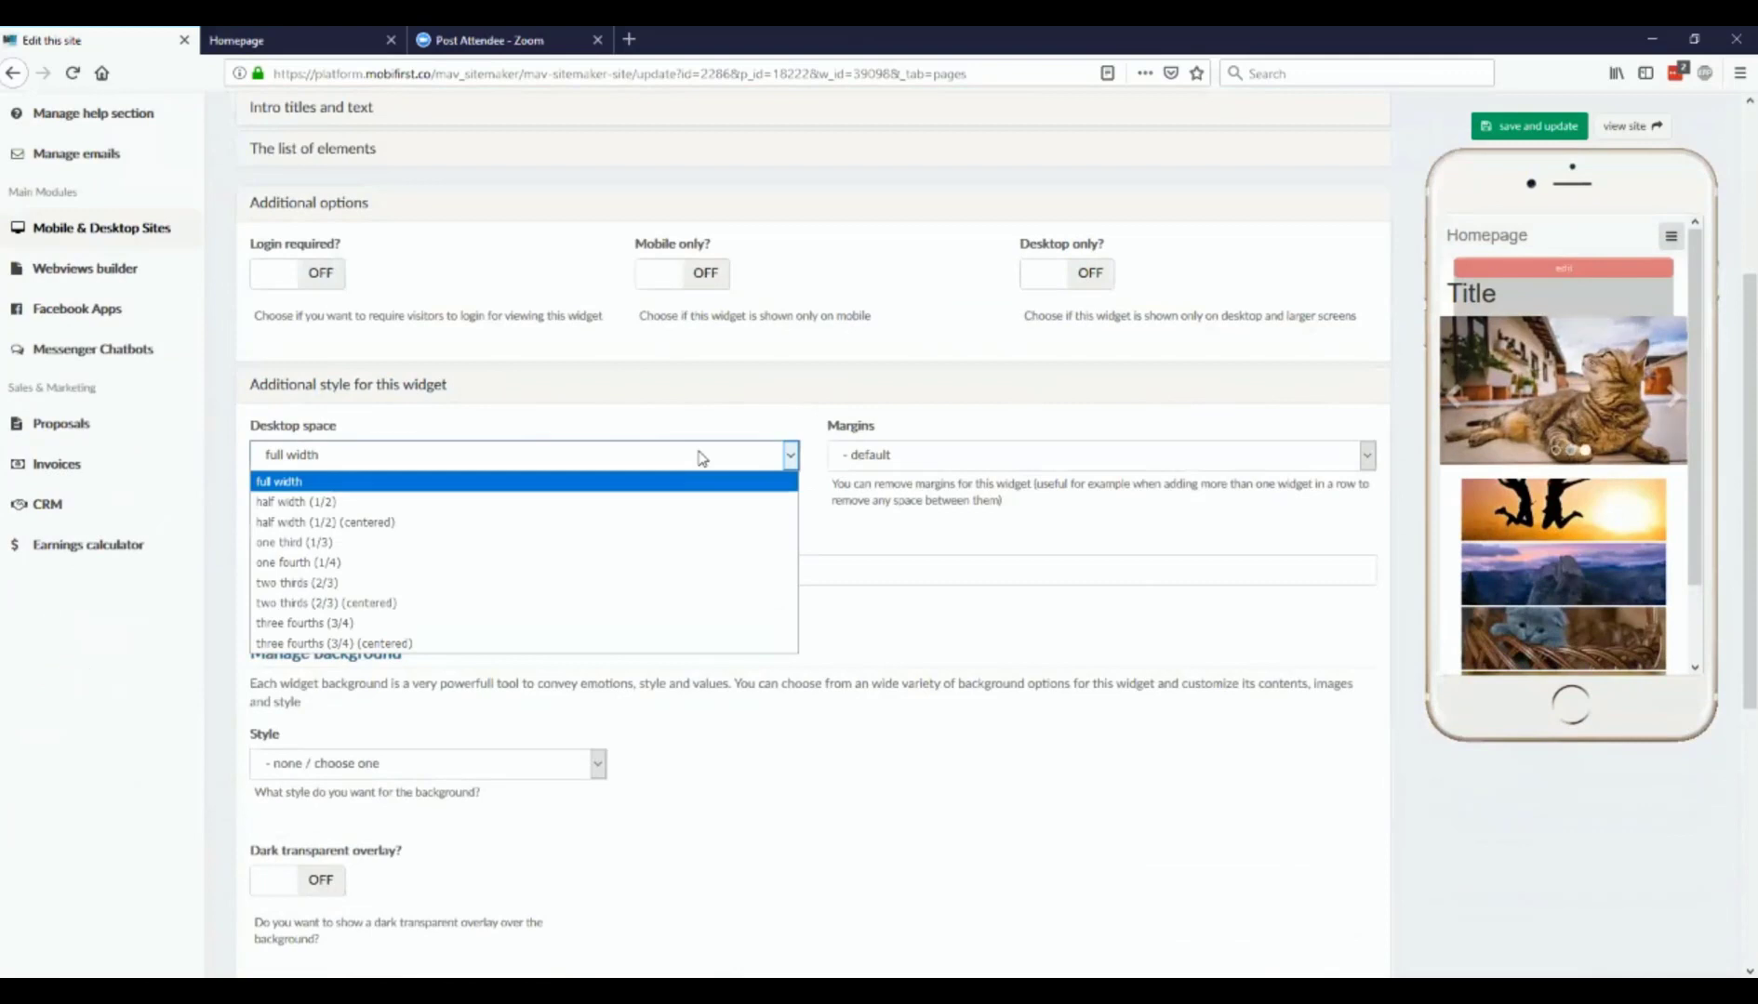
{"action": "left_click", "coordinate": [701, 456]}
Step: Give the Thumbnails widget a solid color background of #cccccc, save it, and check the phone preview
{"action": "scroll", "coordinate": [1082, 465], "scroll_direction": "down", "scroll_amount": 3}
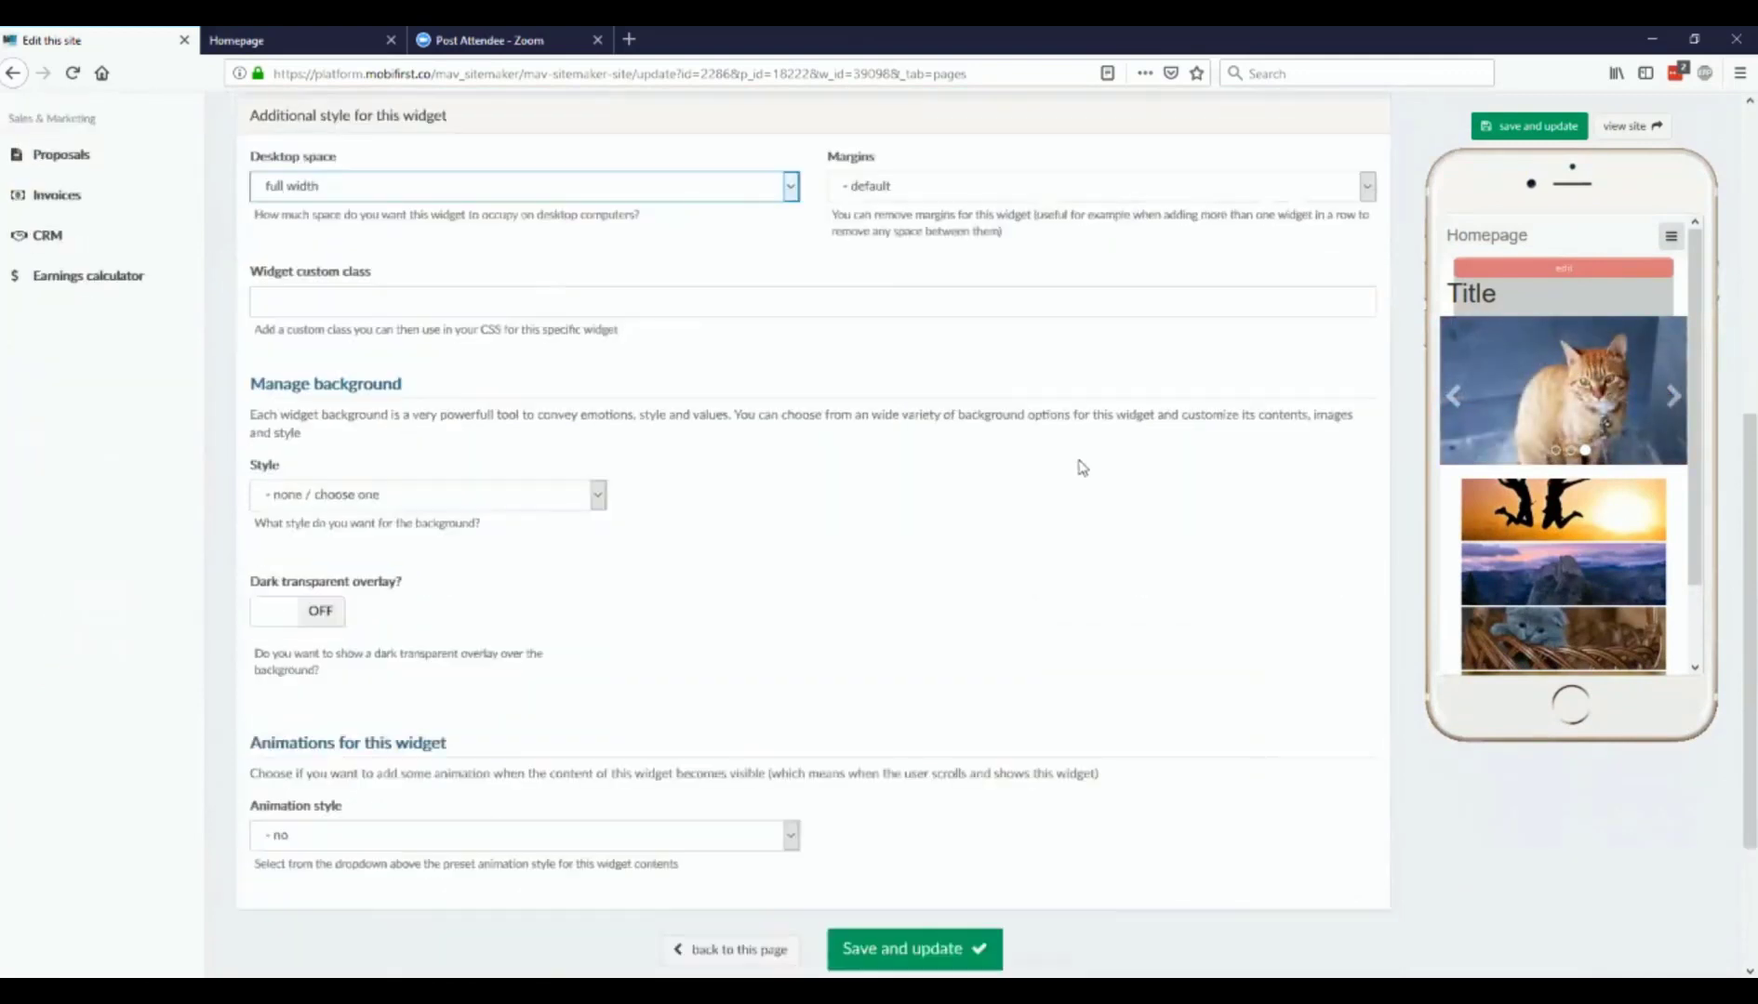
{"action": "left_click", "coordinate": [554, 482]}
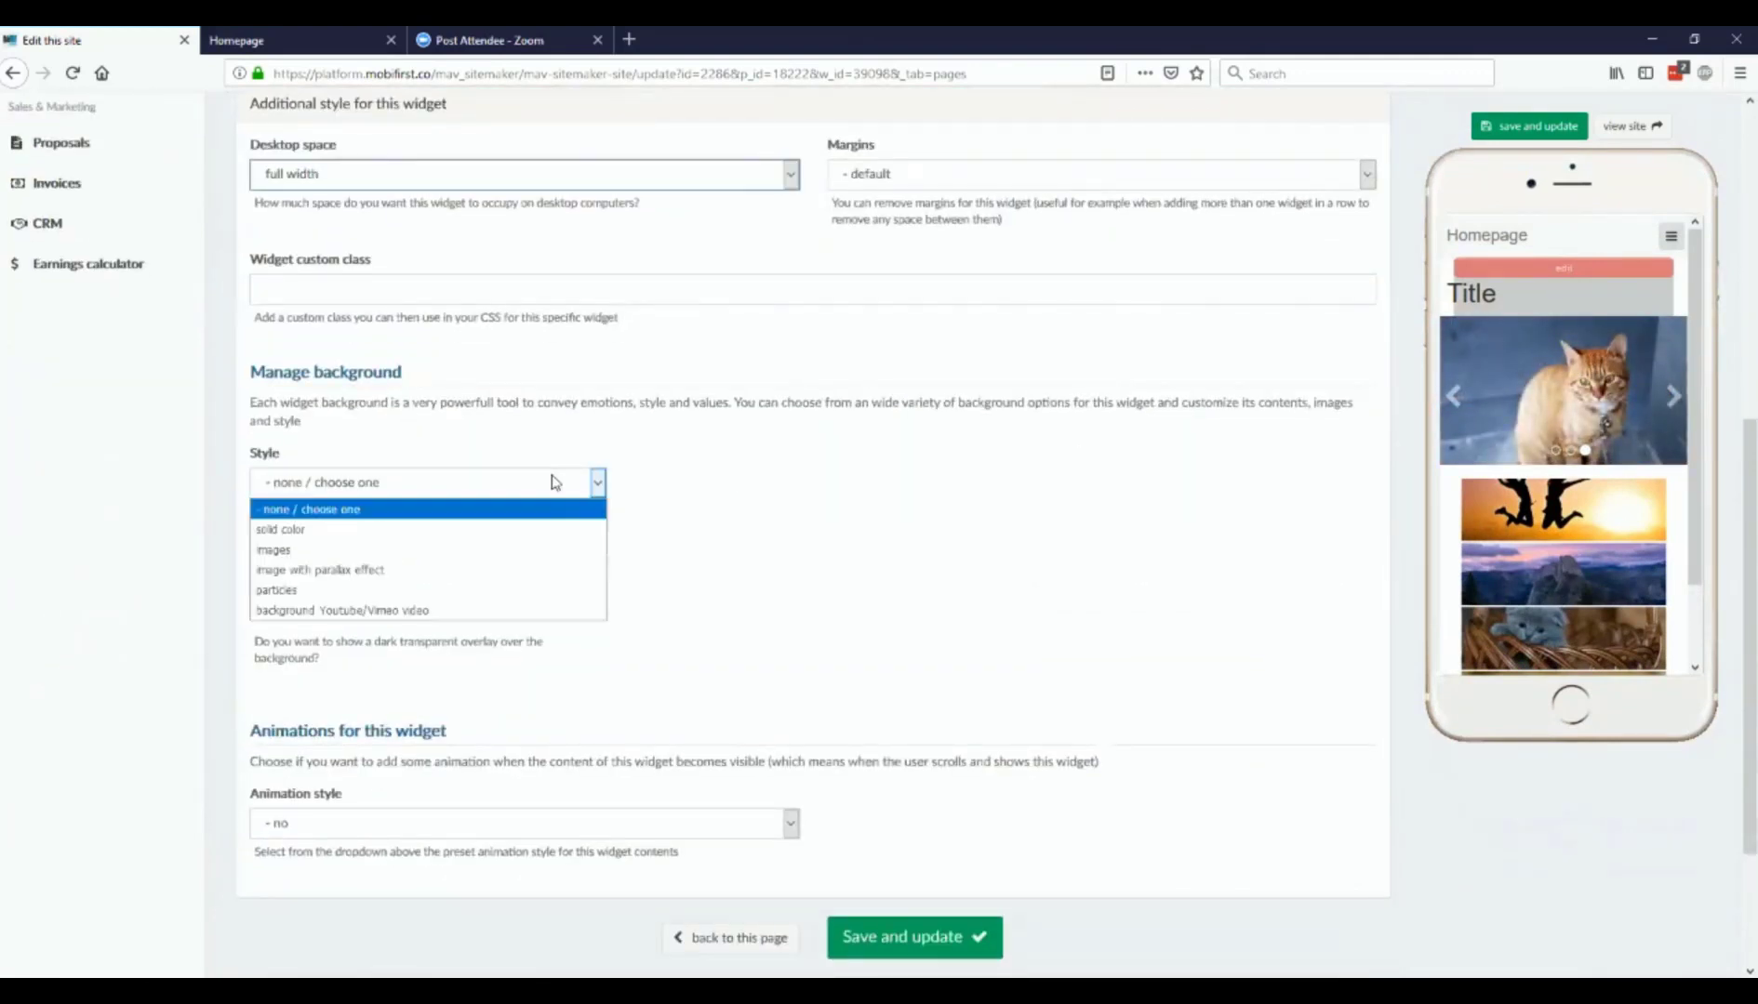
{"action": "left_click", "coordinate": [451, 527]}
{"action": "left_click", "coordinate": [668, 485]}
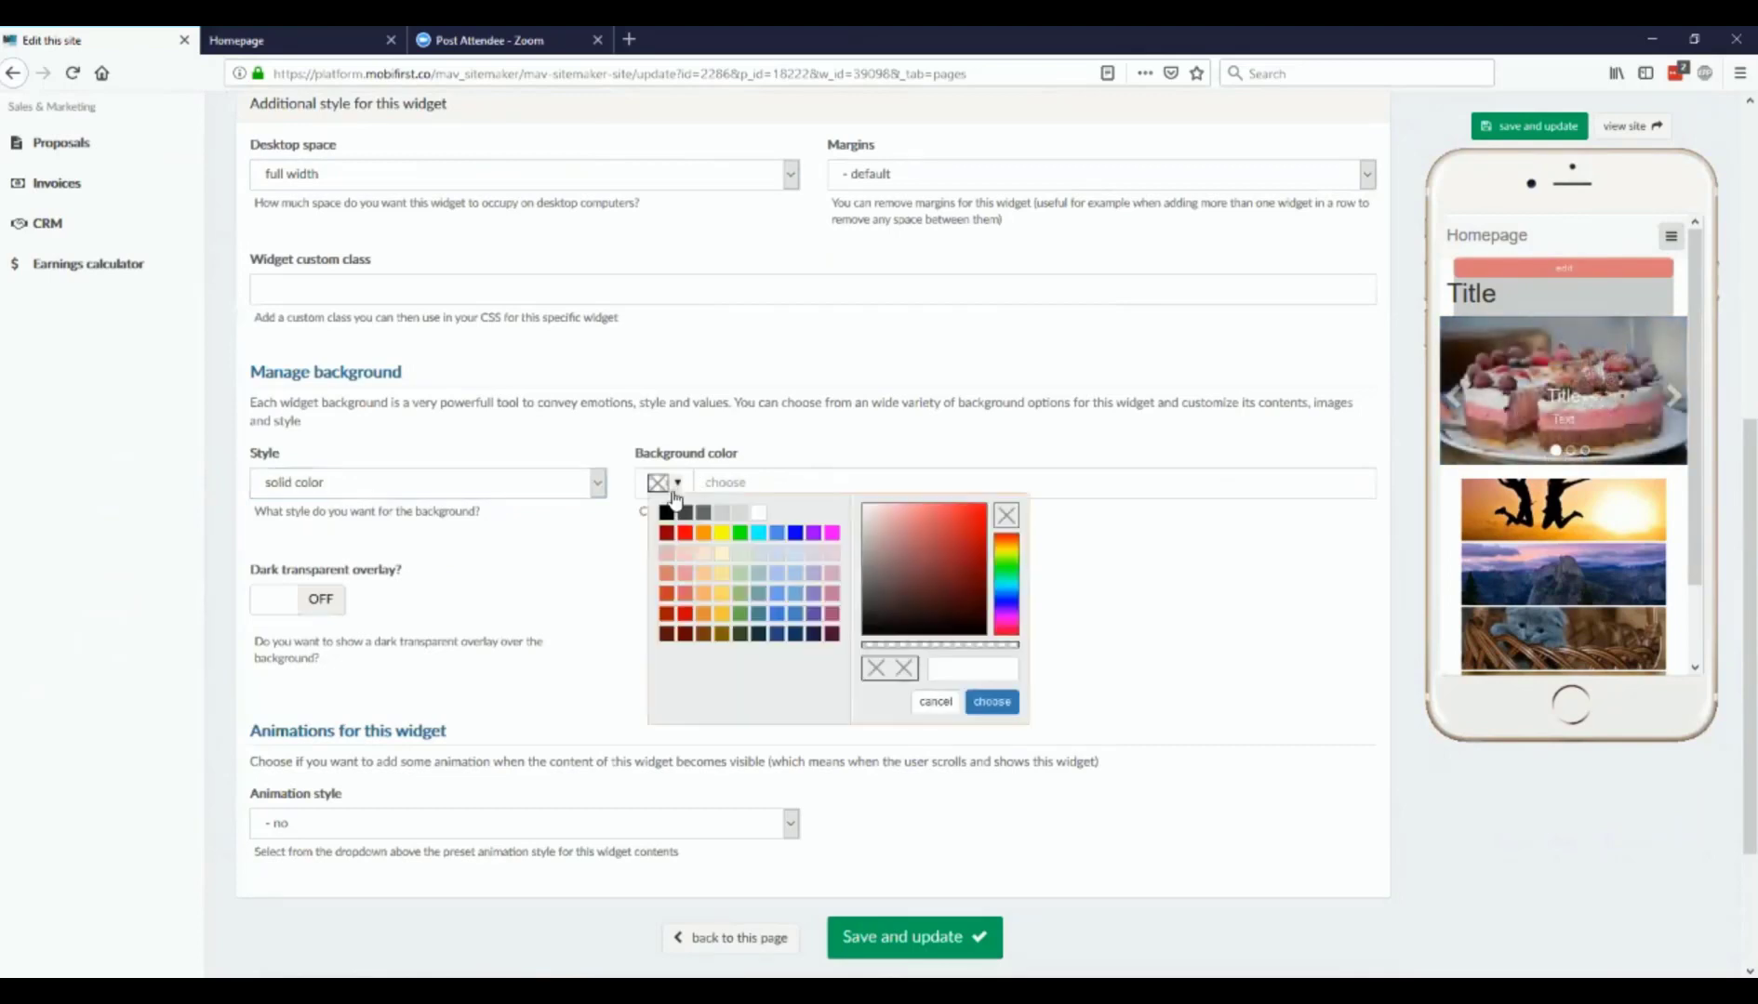
{"action": "left_click", "coordinate": [728, 514]}
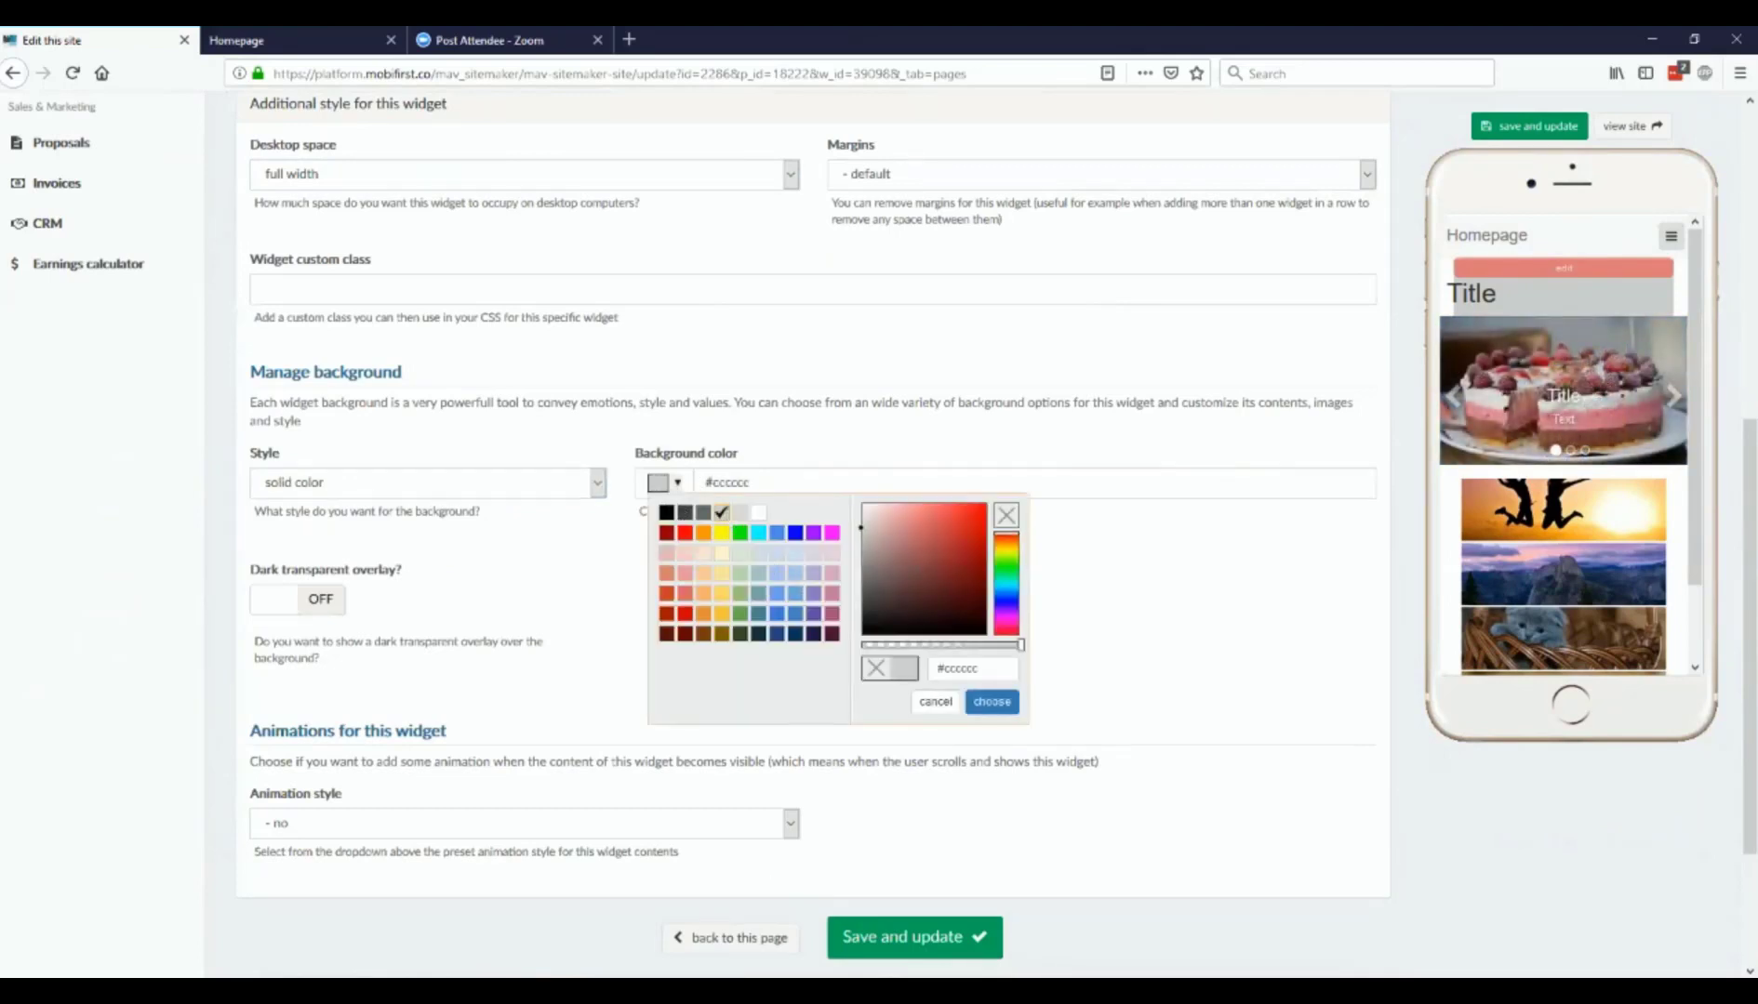
{"action": "left_click", "coordinate": [947, 939]}
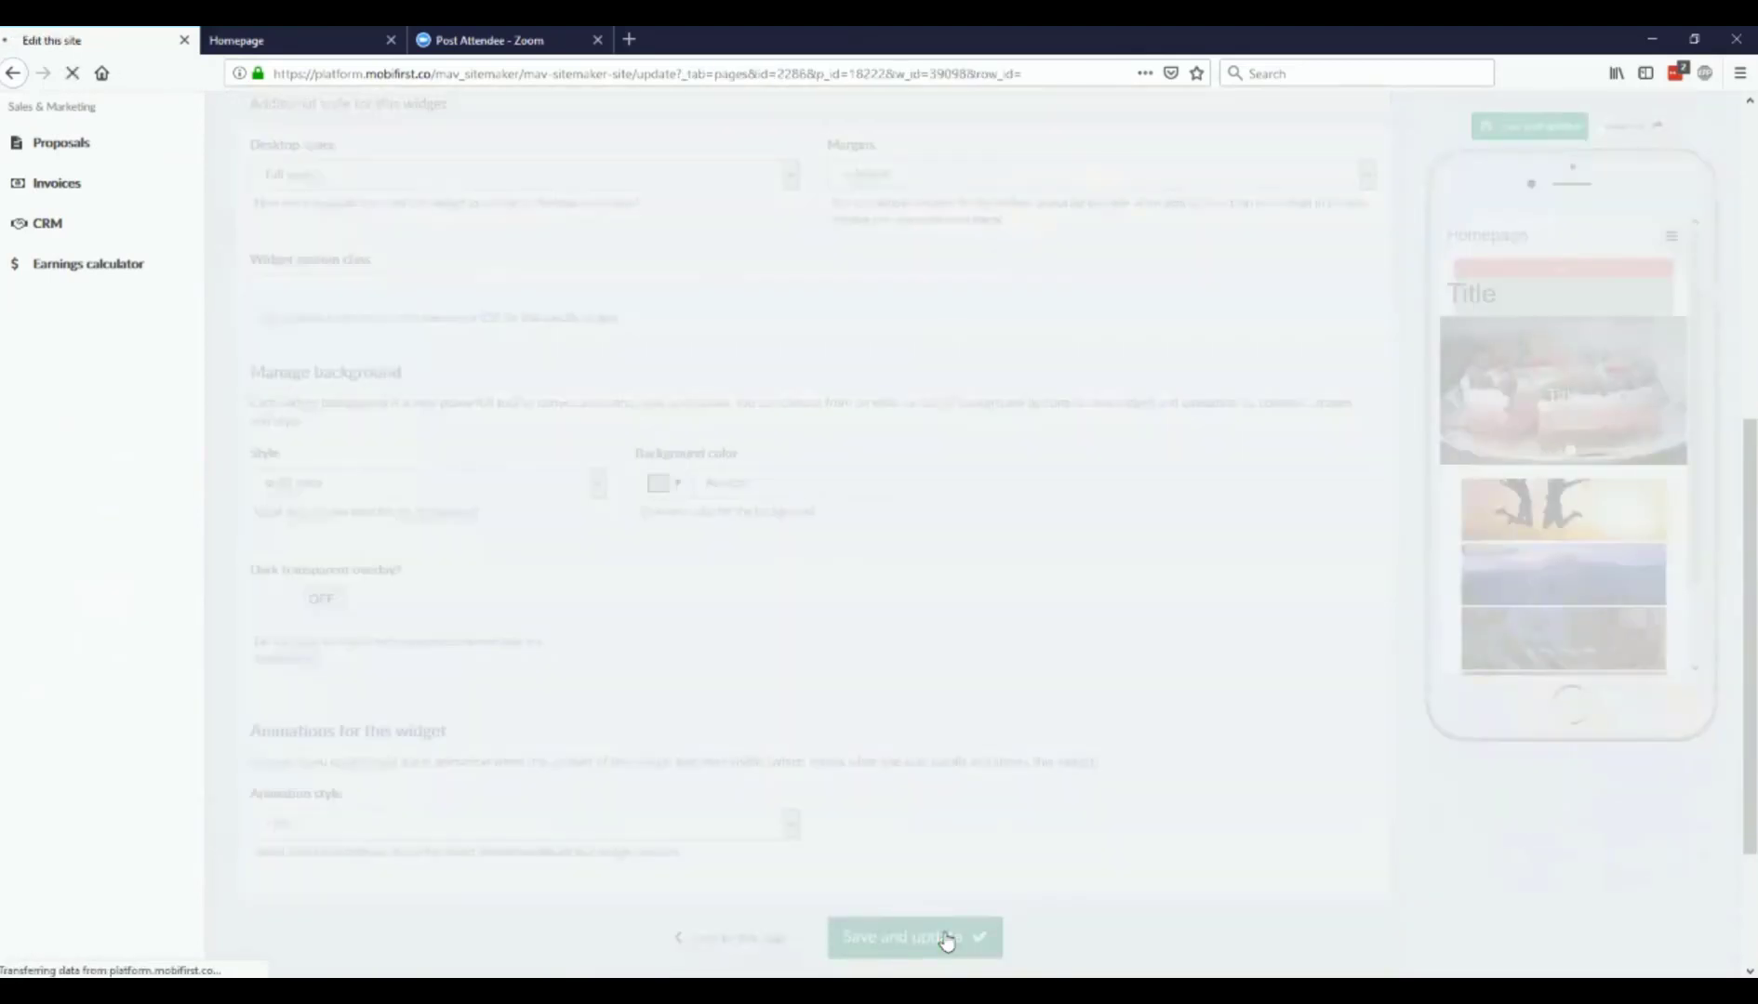
{"action": "scroll", "coordinate": [1451, 680], "scroll_direction": "down", "scroll_amount": 1}
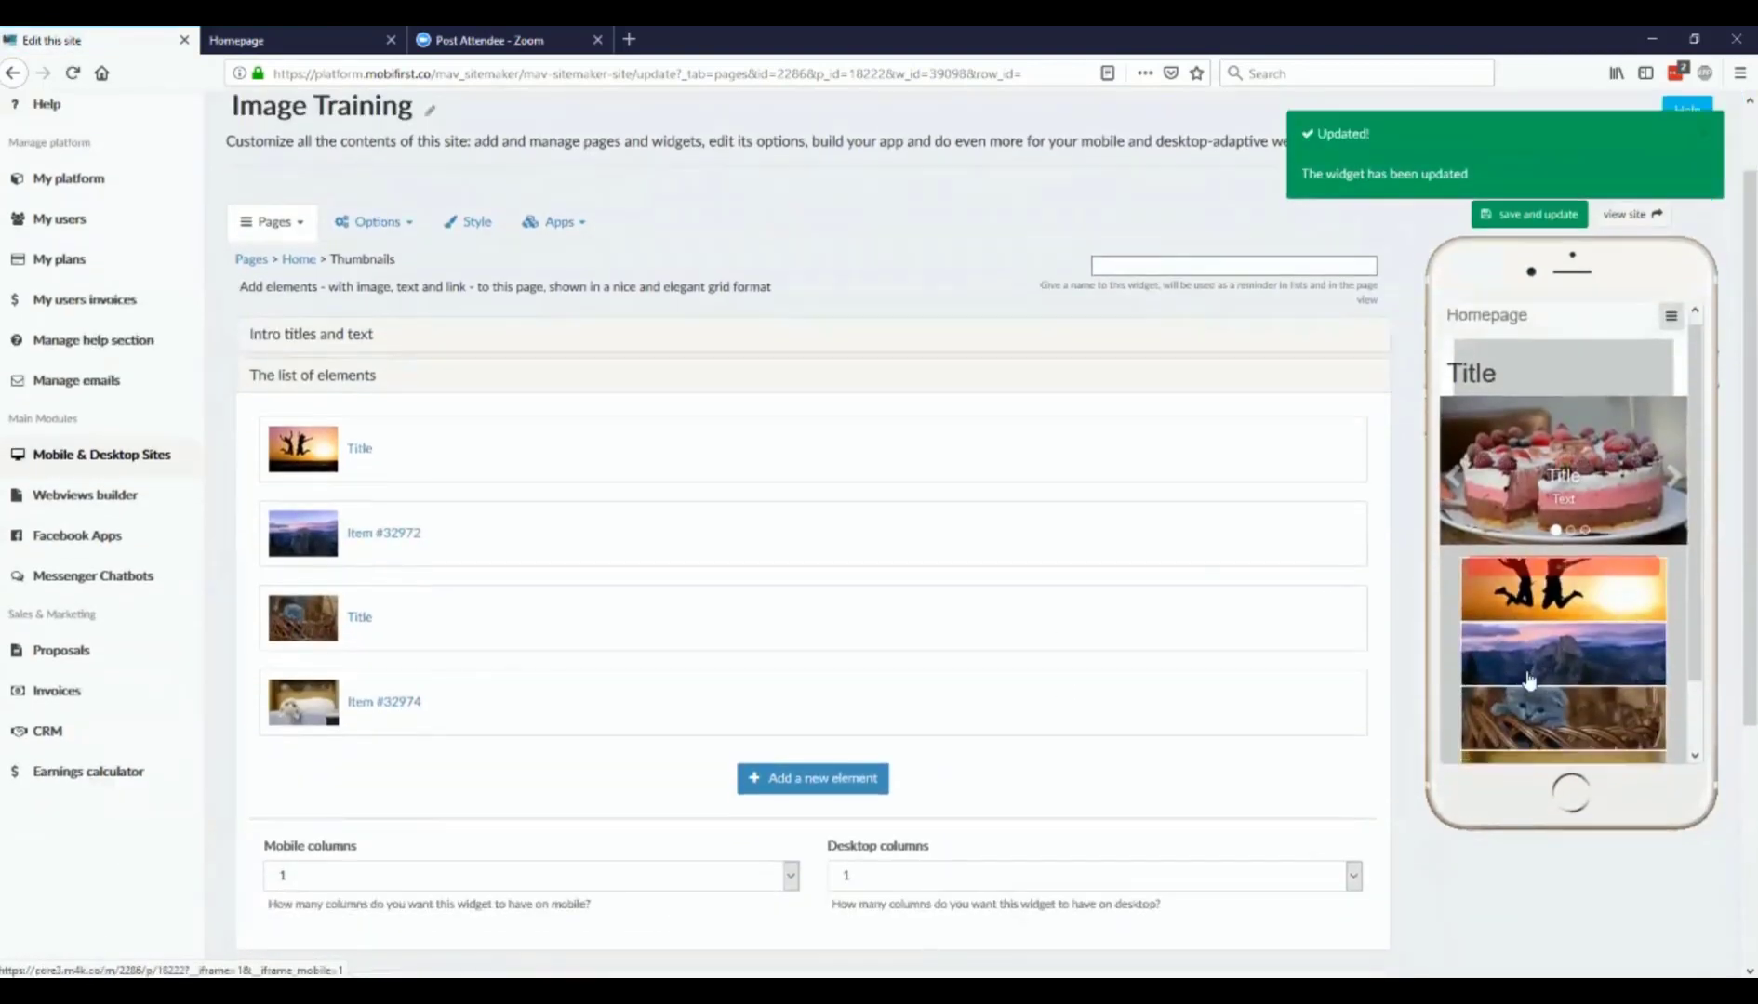
{"action": "scroll", "coordinate": [1530, 682], "scroll_direction": "down", "scroll_amount": 1}
{"action": "scroll", "coordinate": [651, 684], "scroll_direction": "down", "scroll_amount": 2}
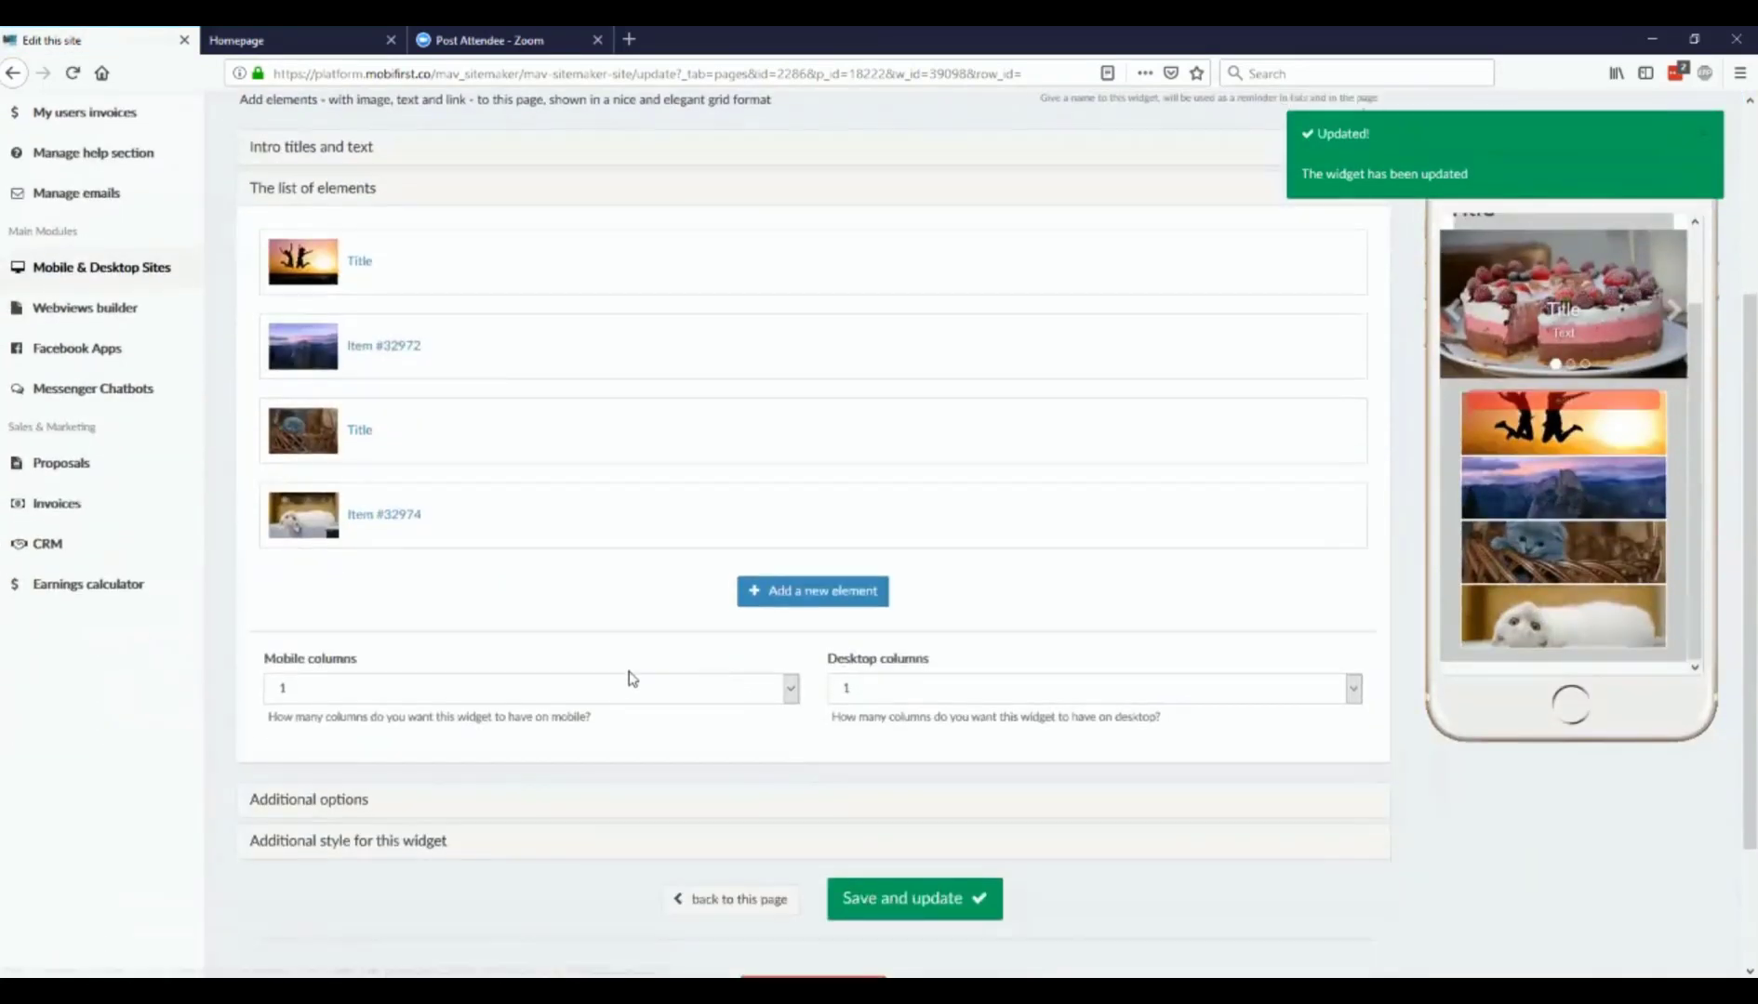
Step: Set the Thumbnails widget's desktop space to one third (1/3), keep the default margins, and save the widget
{"action": "left_click", "coordinate": [425, 842]}
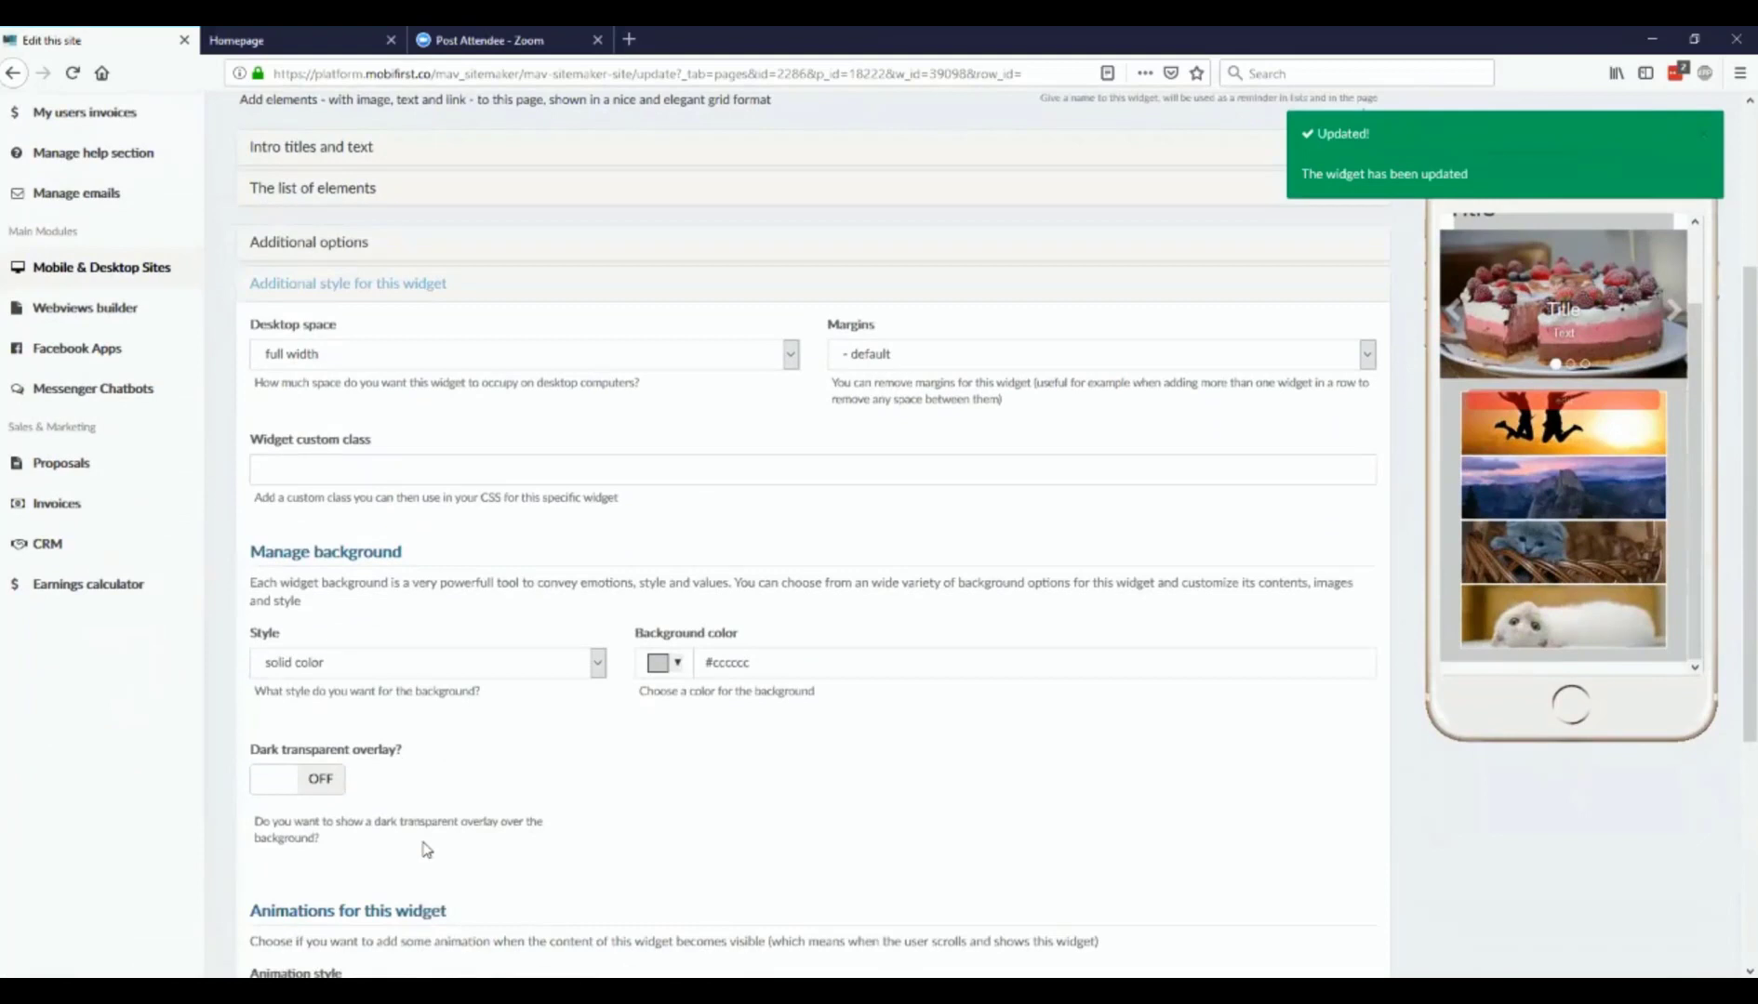
{"action": "scroll", "coordinate": [425, 848], "scroll_direction": "down", "scroll_amount": 2}
{"action": "scroll", "coordinate": [518, 502], "scroll_direction": "up", "scroll_amount": 1}
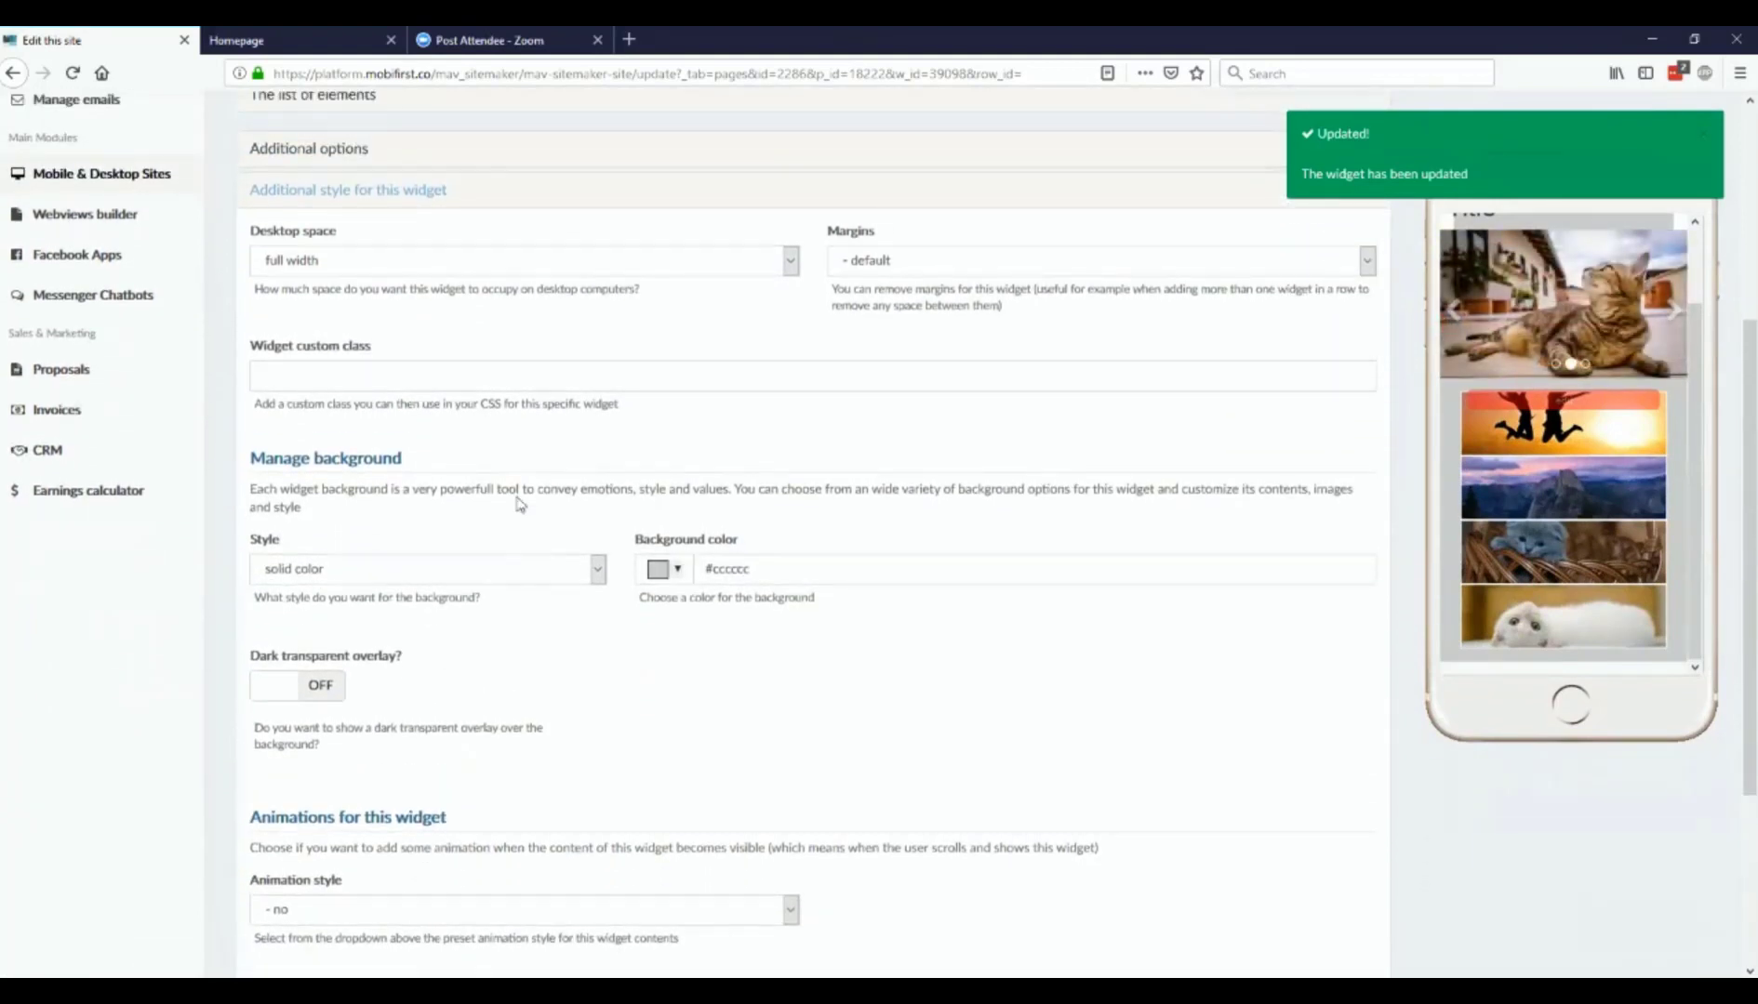
{"action": "left_click", "coordinate": [593, 275]}
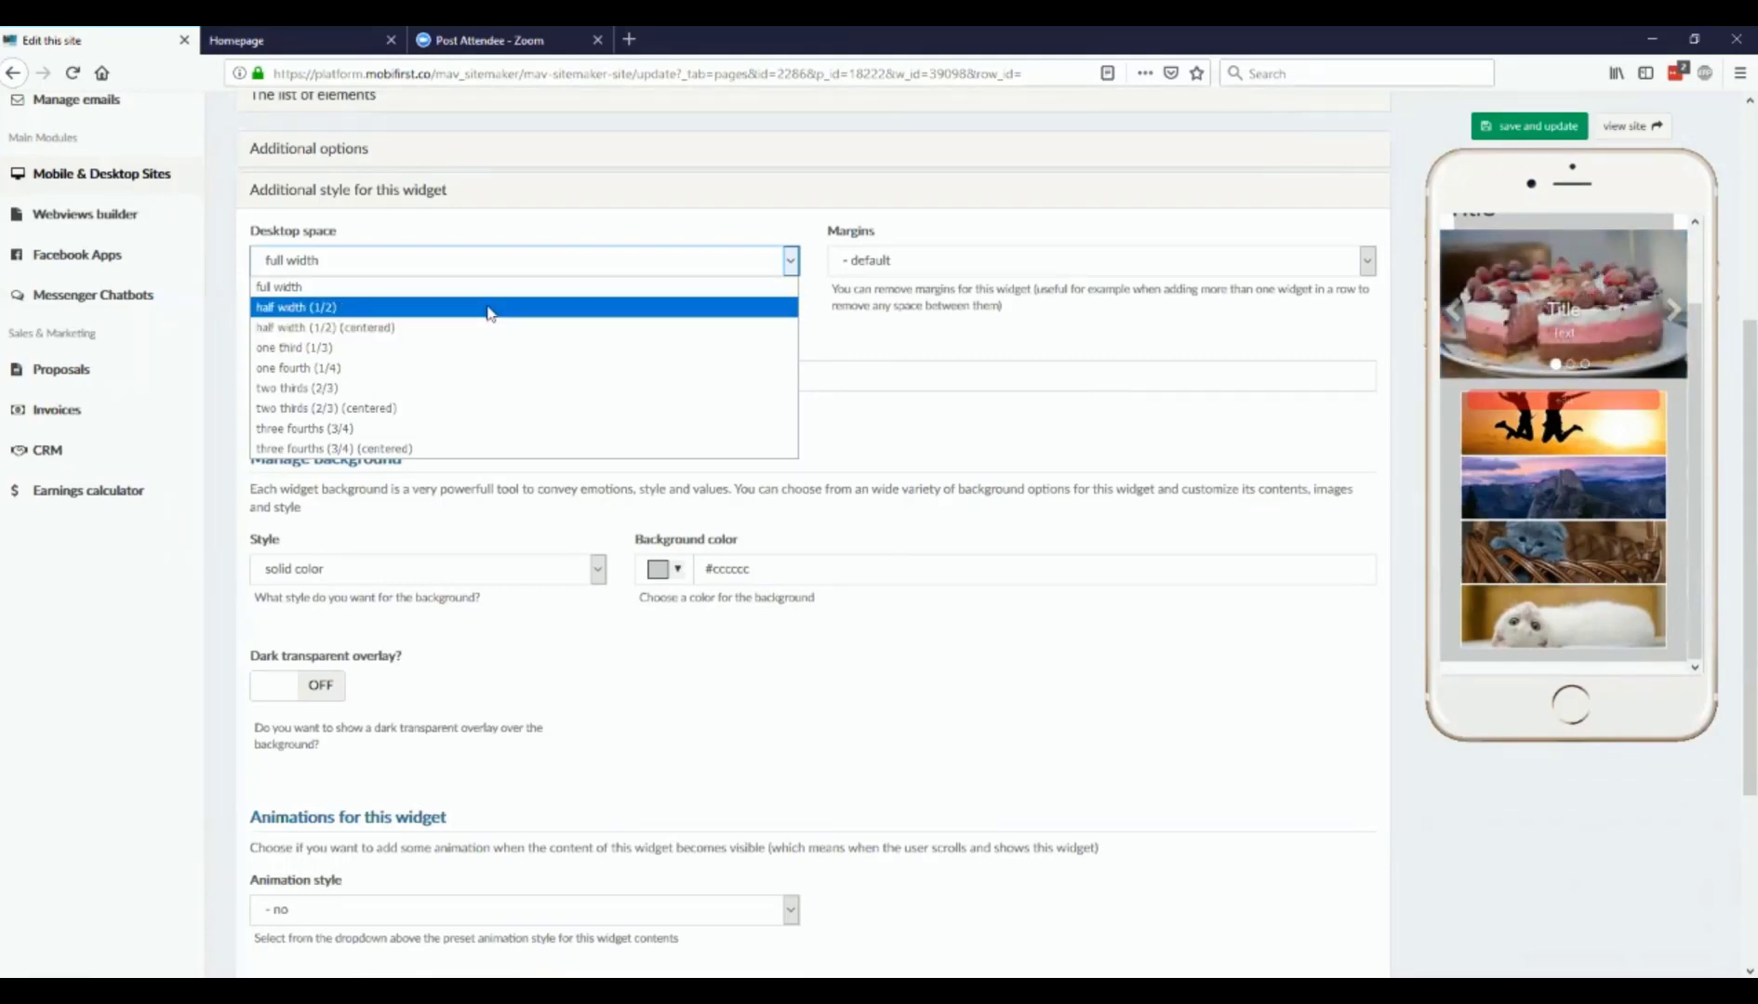
{"action": "left_click", "coordinate": [509, 348]}
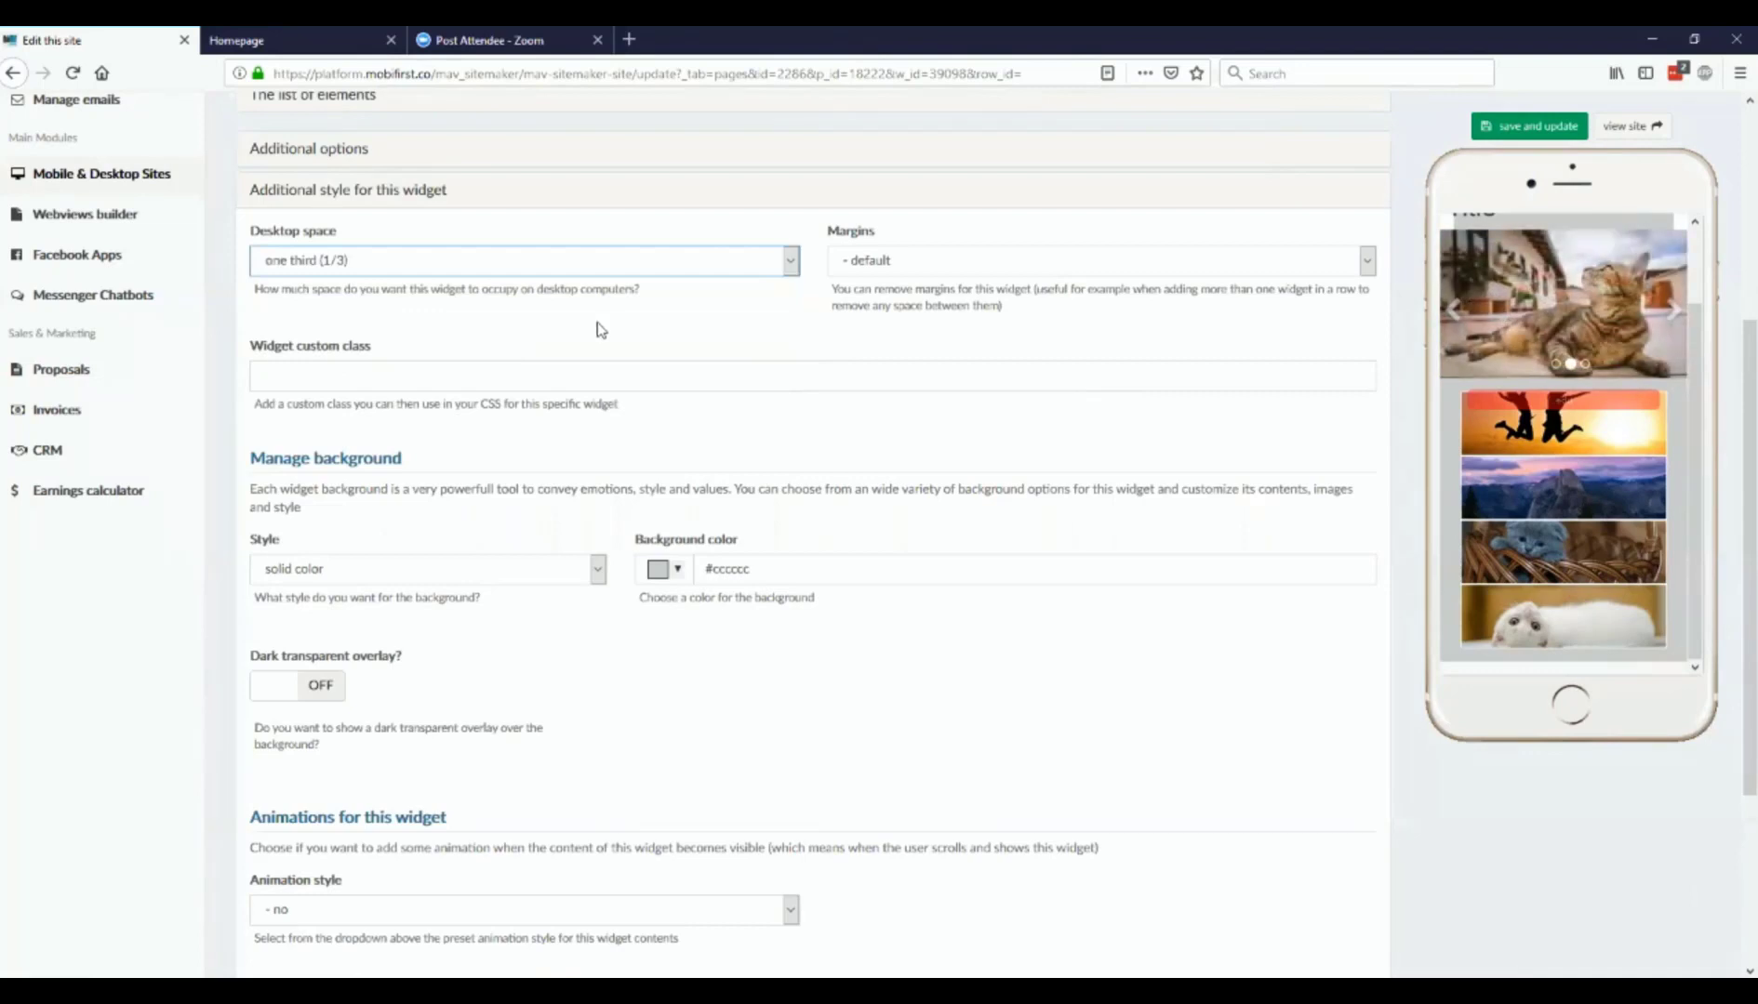
{"action": "left_click", "coordinate": [903, 261]}
{"action": "left_click", "coordinate": [902, 283]}
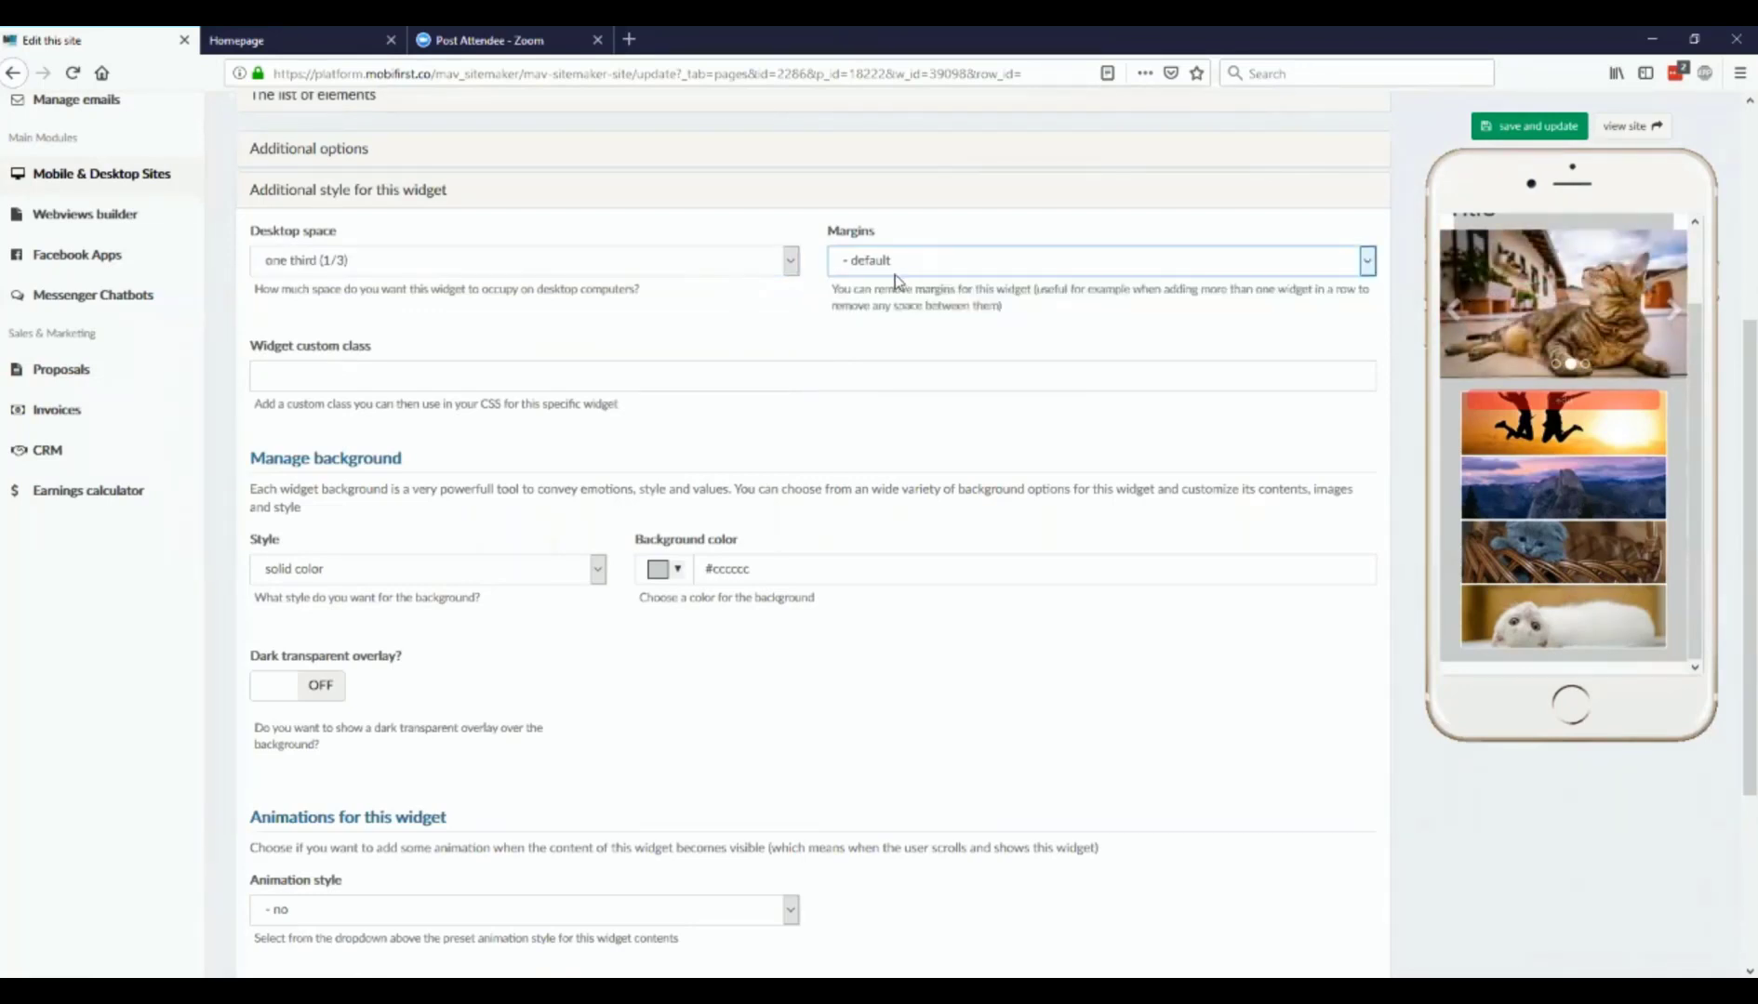
{"action": "left_click", "coordinate": [1514, 130]}
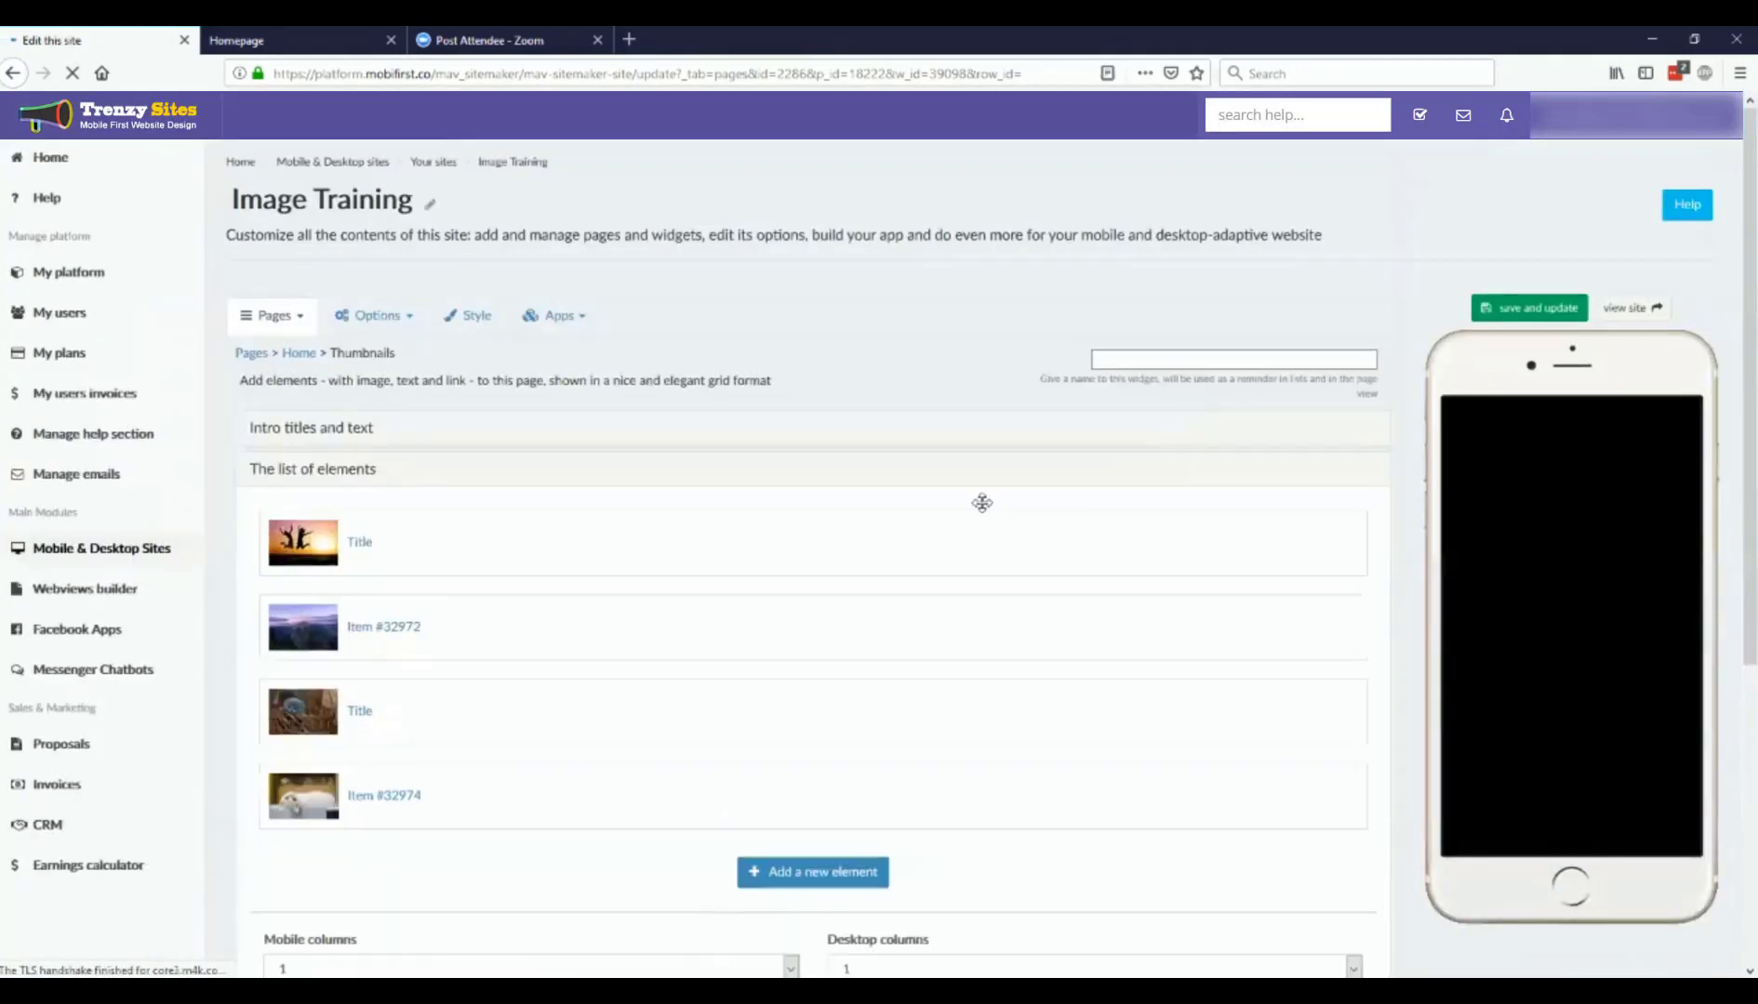
Step: Reload the live Homepage and examine the Thumbnails widget's width and background on desktop
{"action": "scroll", "coordinate": [699, 615], "scroll_direction": "down", "scroll_amount": 5}
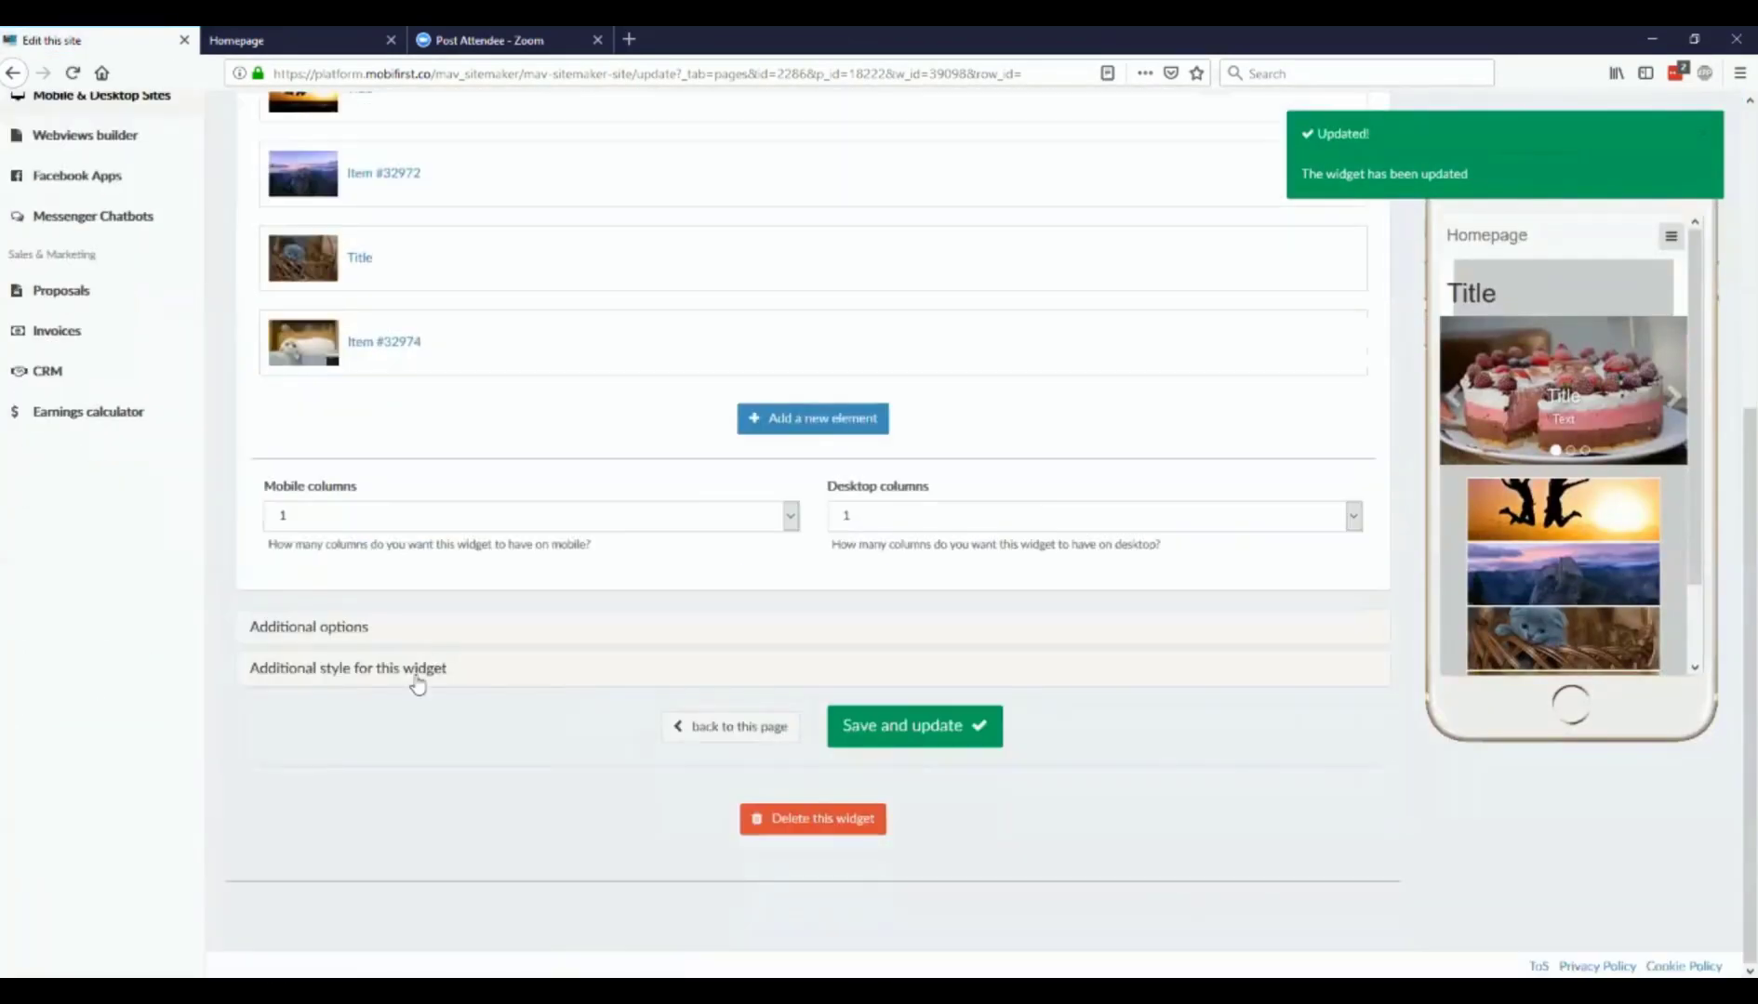
{"action": "left_click", "coordinate": [417, 675]}
{"action": "left_click", "coordinate": [236, 40]}
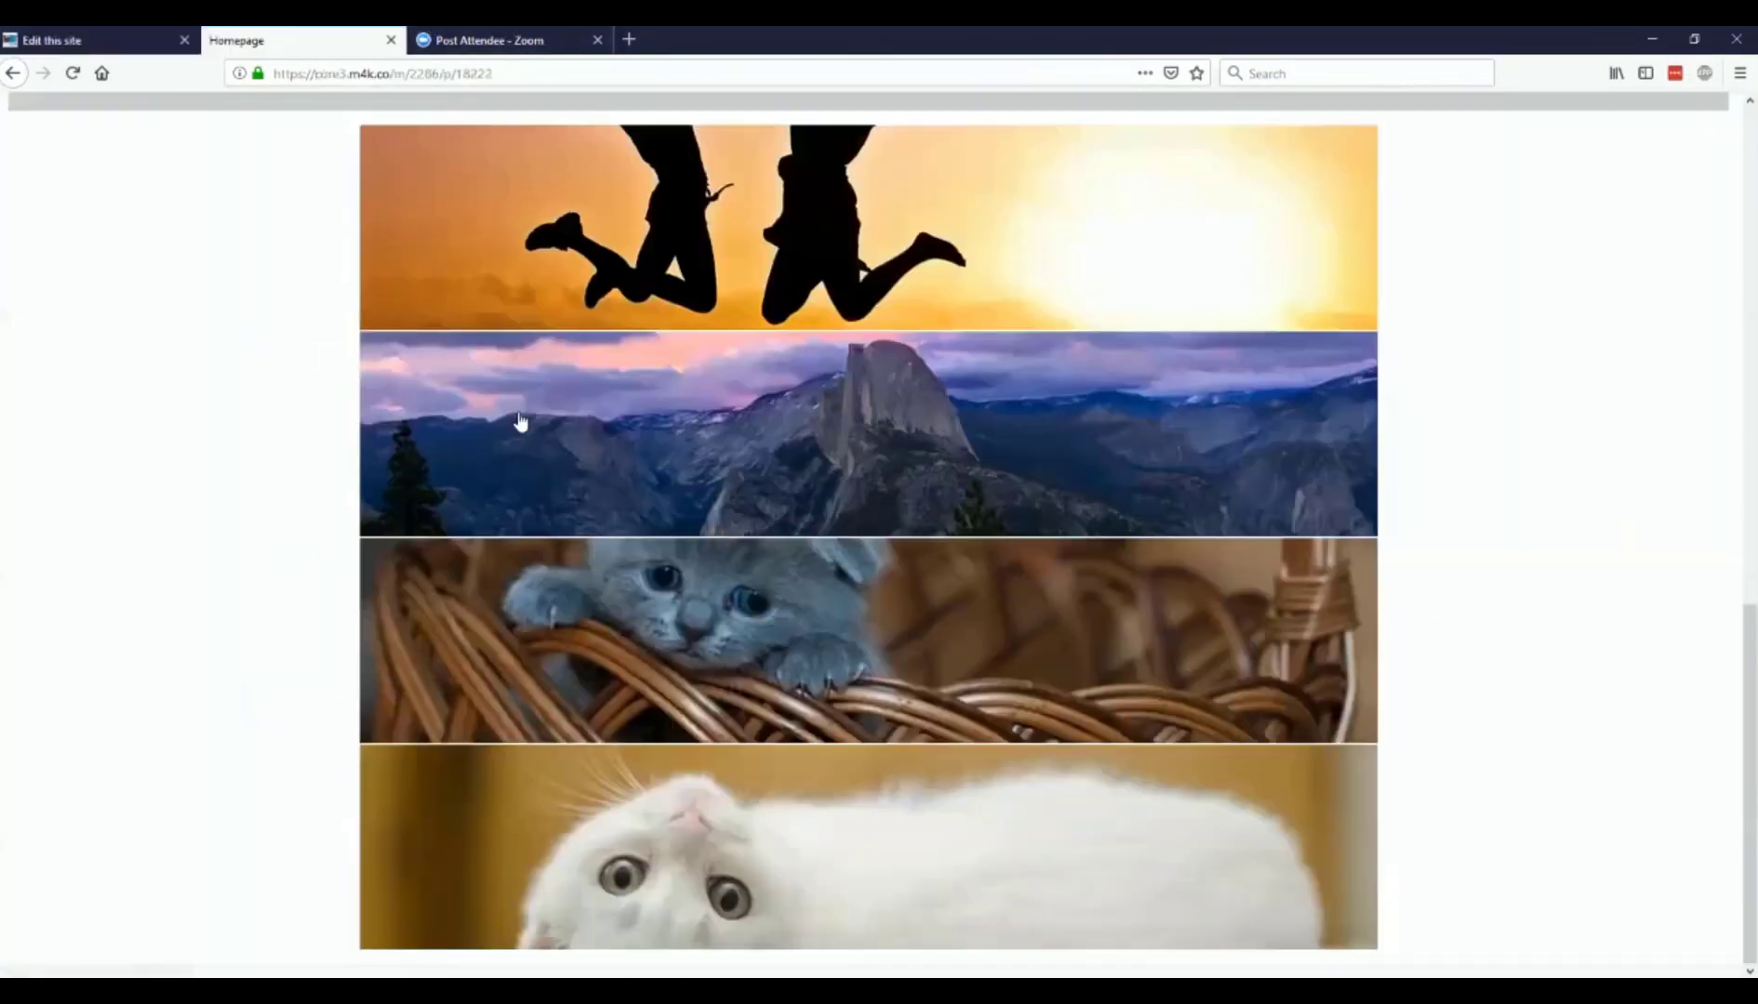
{"action": "key", "text": "F5"}
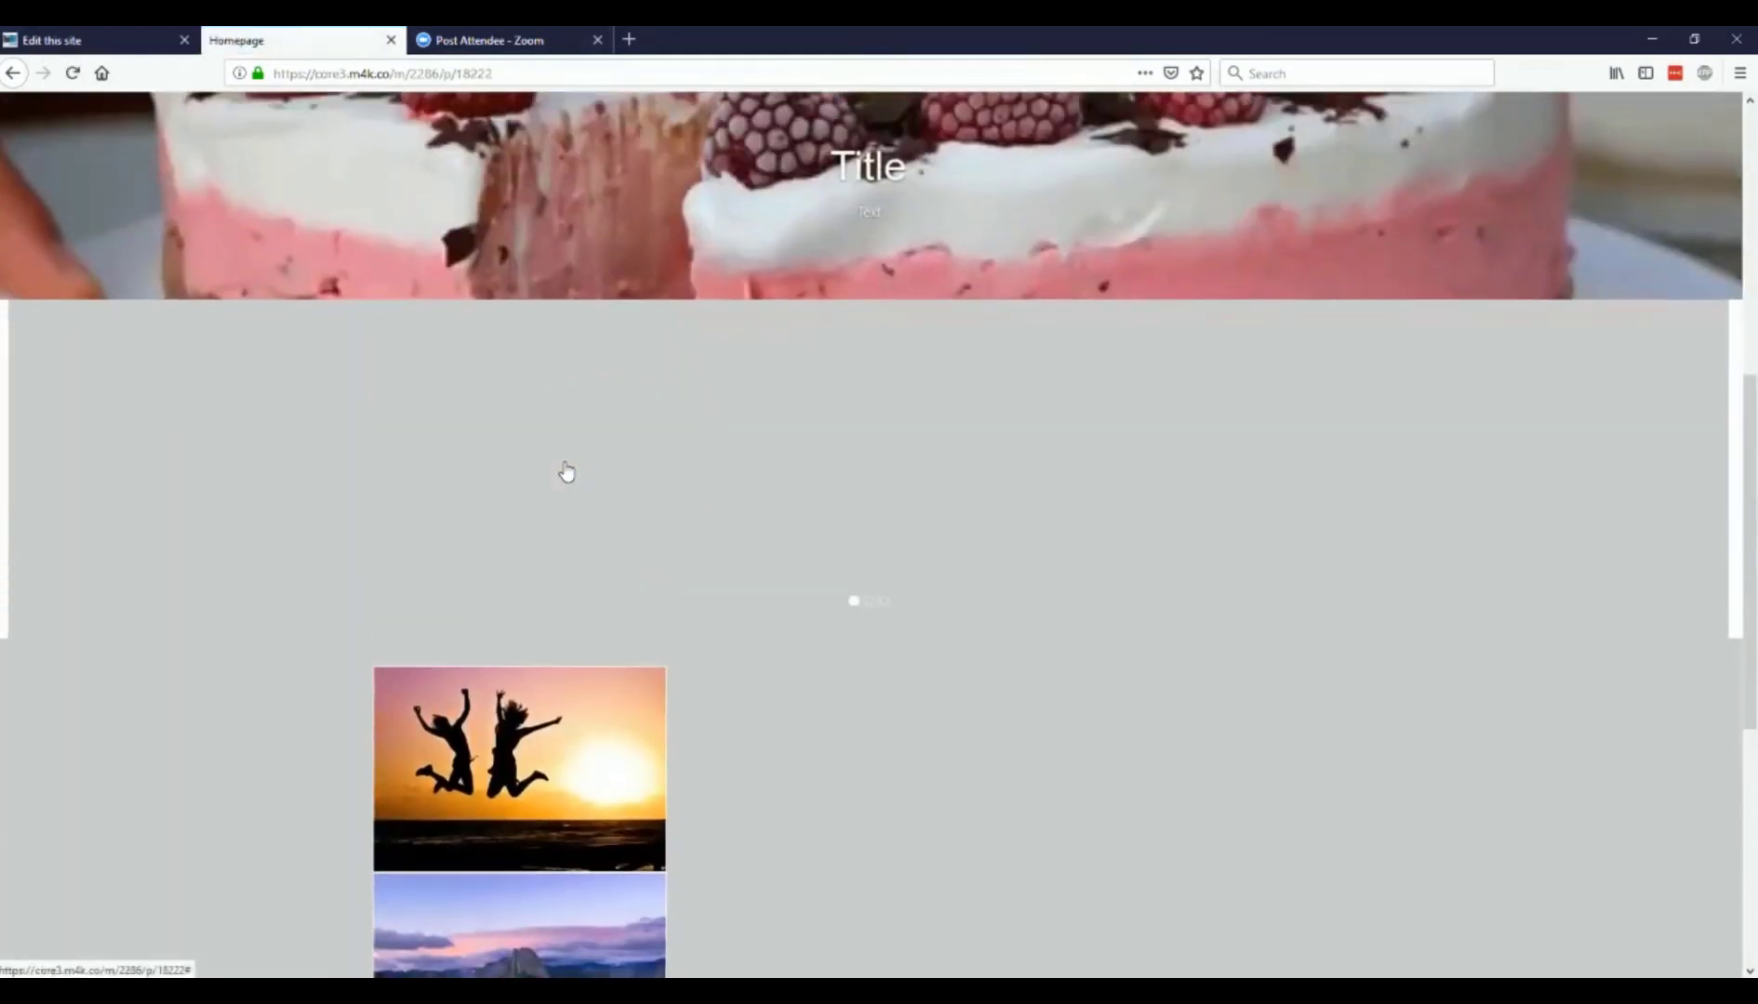
{"action": "scroll", "coordinate": [562, 484], "scroll_direction": "down", "scroll_amount": 10}
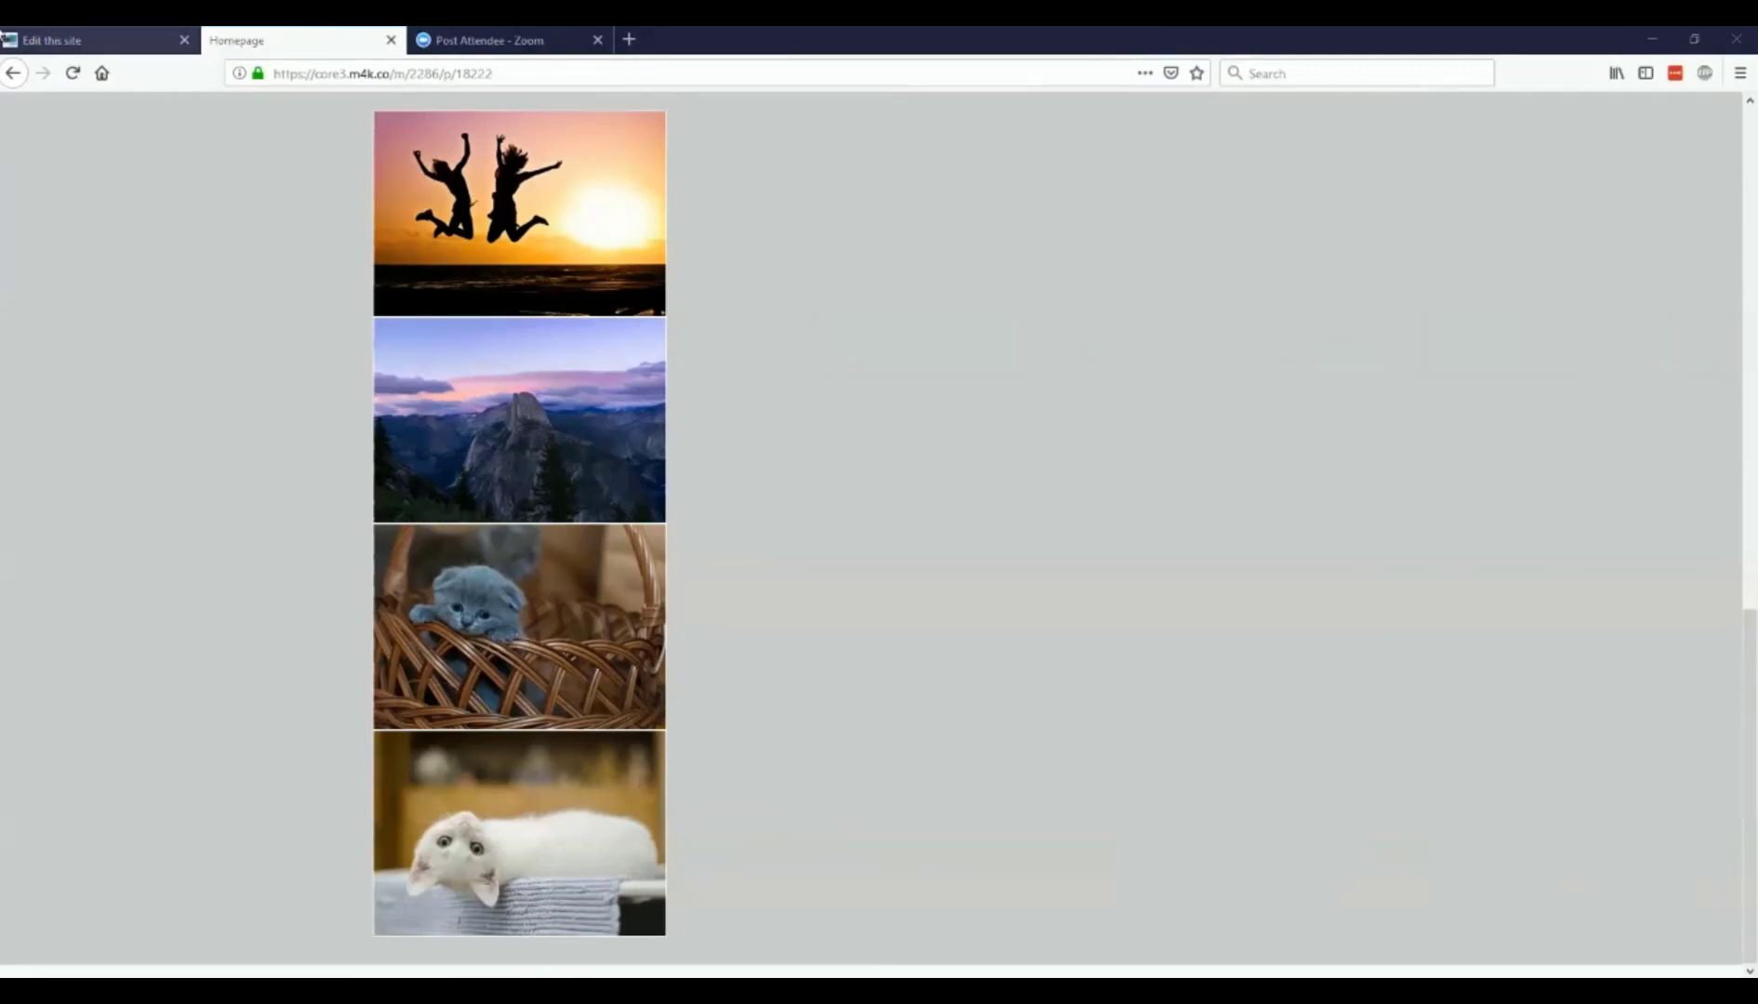
Step: Compare the Thumbnails widget's desktop space options with how wide its images appear on the live Homepage
{"action": "left_click", "coordinate": [93, 40]}
{"action": "left_click", "coordinate": [344, 193]}
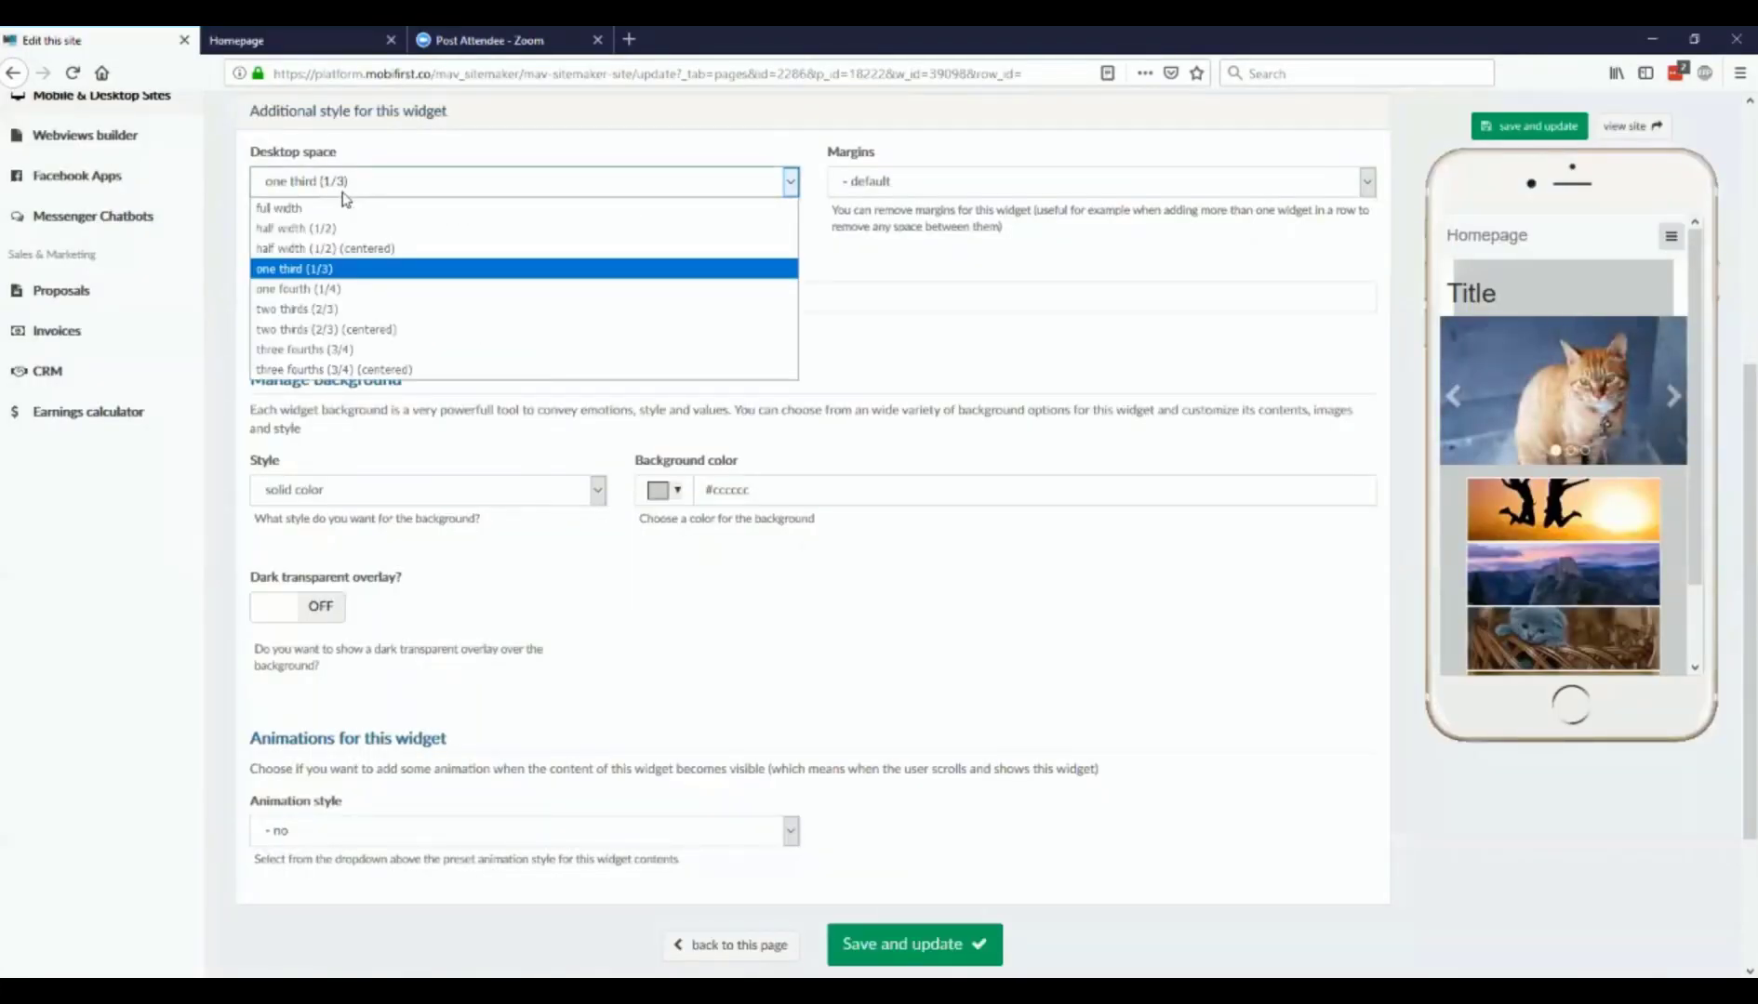
{"action": "left_click", "coordinate": [343, 192]}
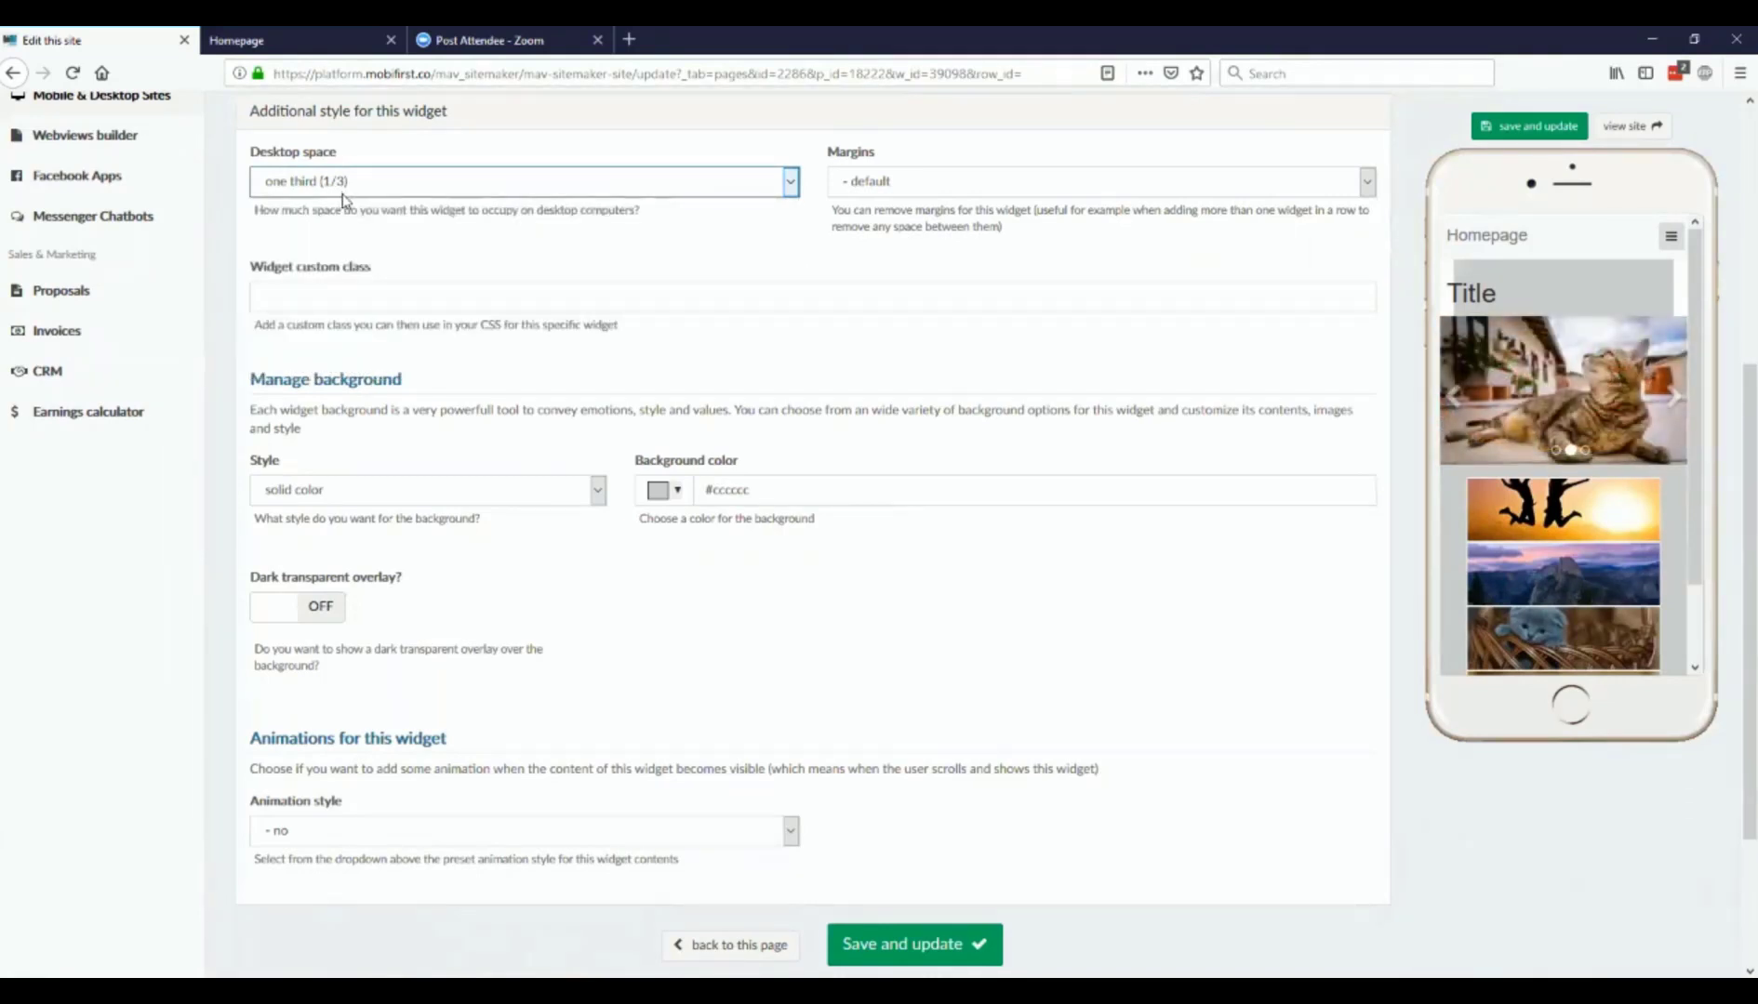
{"action": "left_click", "coordinate": [294, 36]}
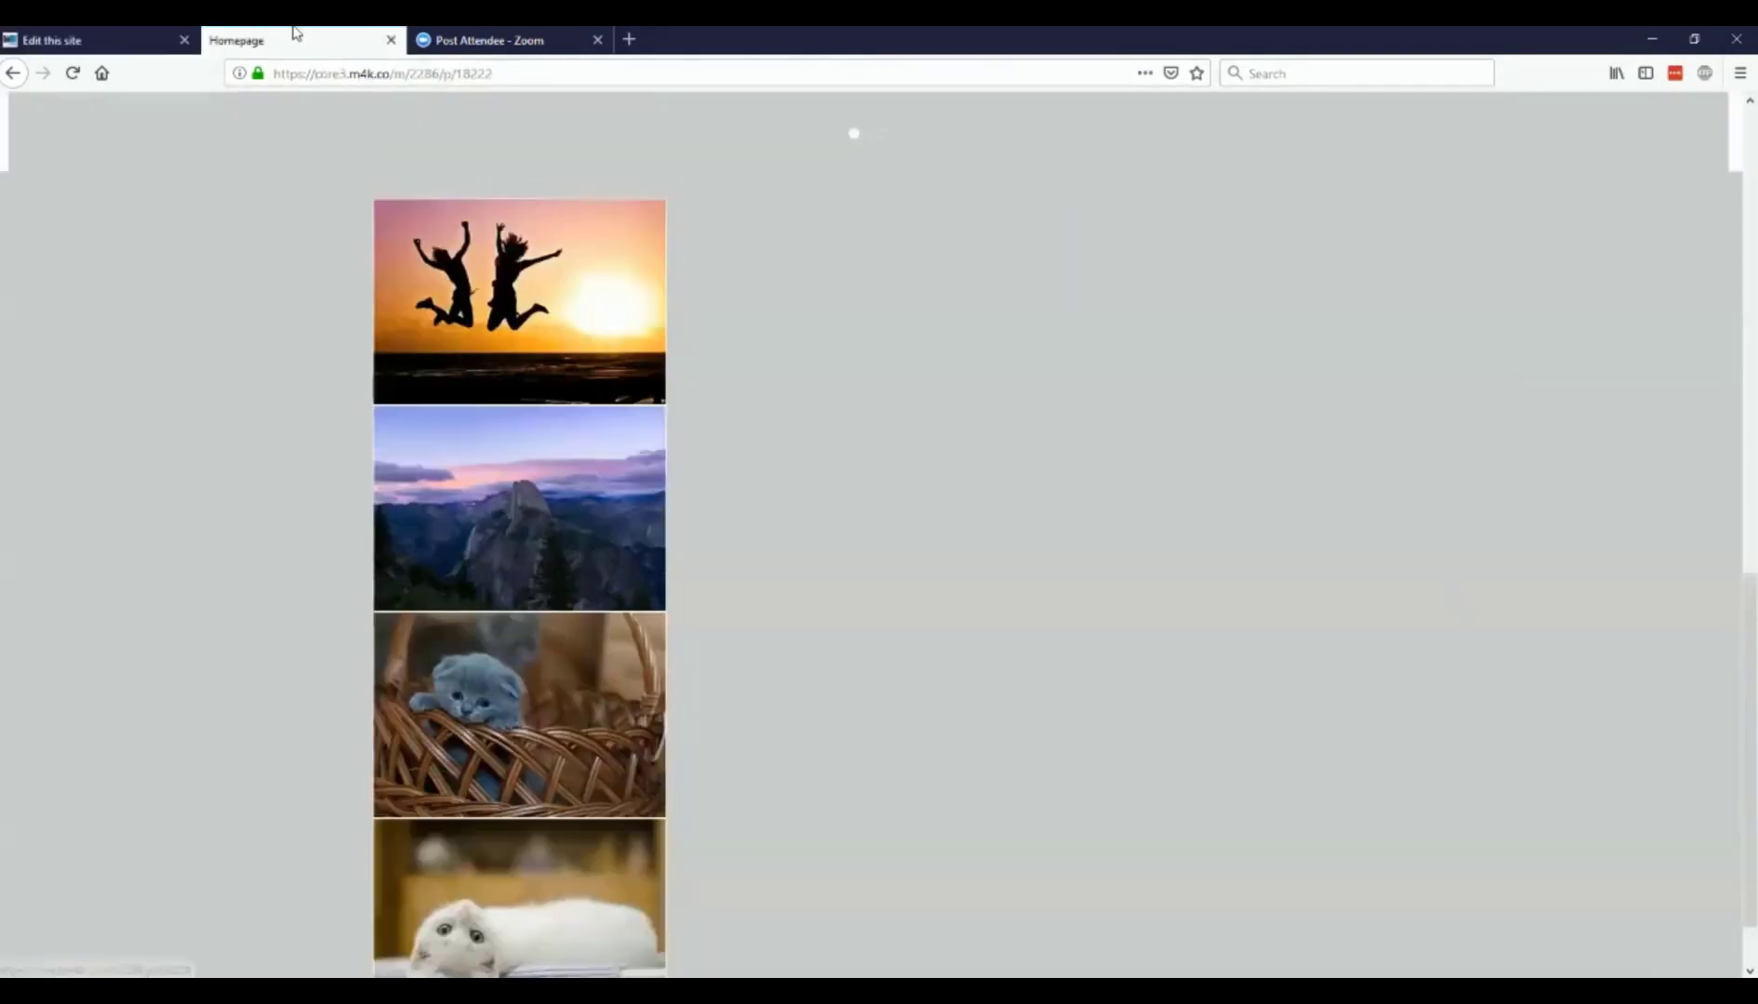
{"action": "scroll", "coordinate": [502, 539], "scroll_direction": "down", "scroll_amount": 2}
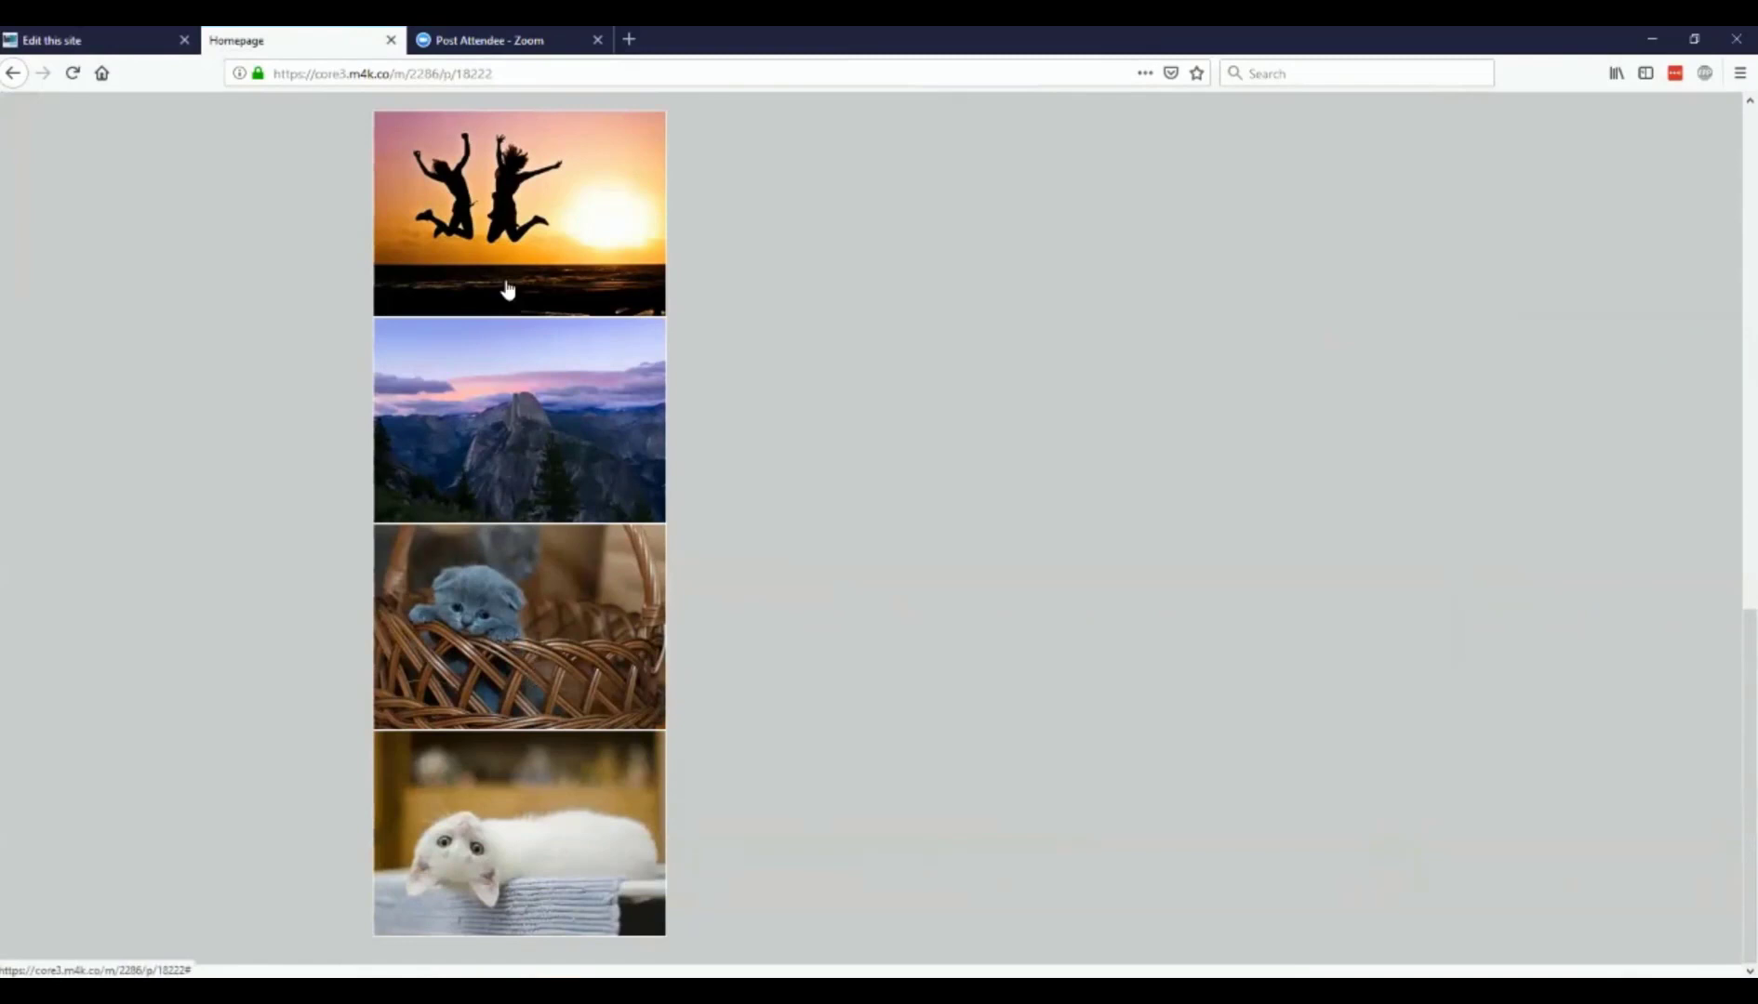
Step: Set the Thumbnails widget's desktop space to half width (1/2) (centered), save it, and check the reloaded live Homepage
{"action": "left_click", "coordinate": [33, 39]}
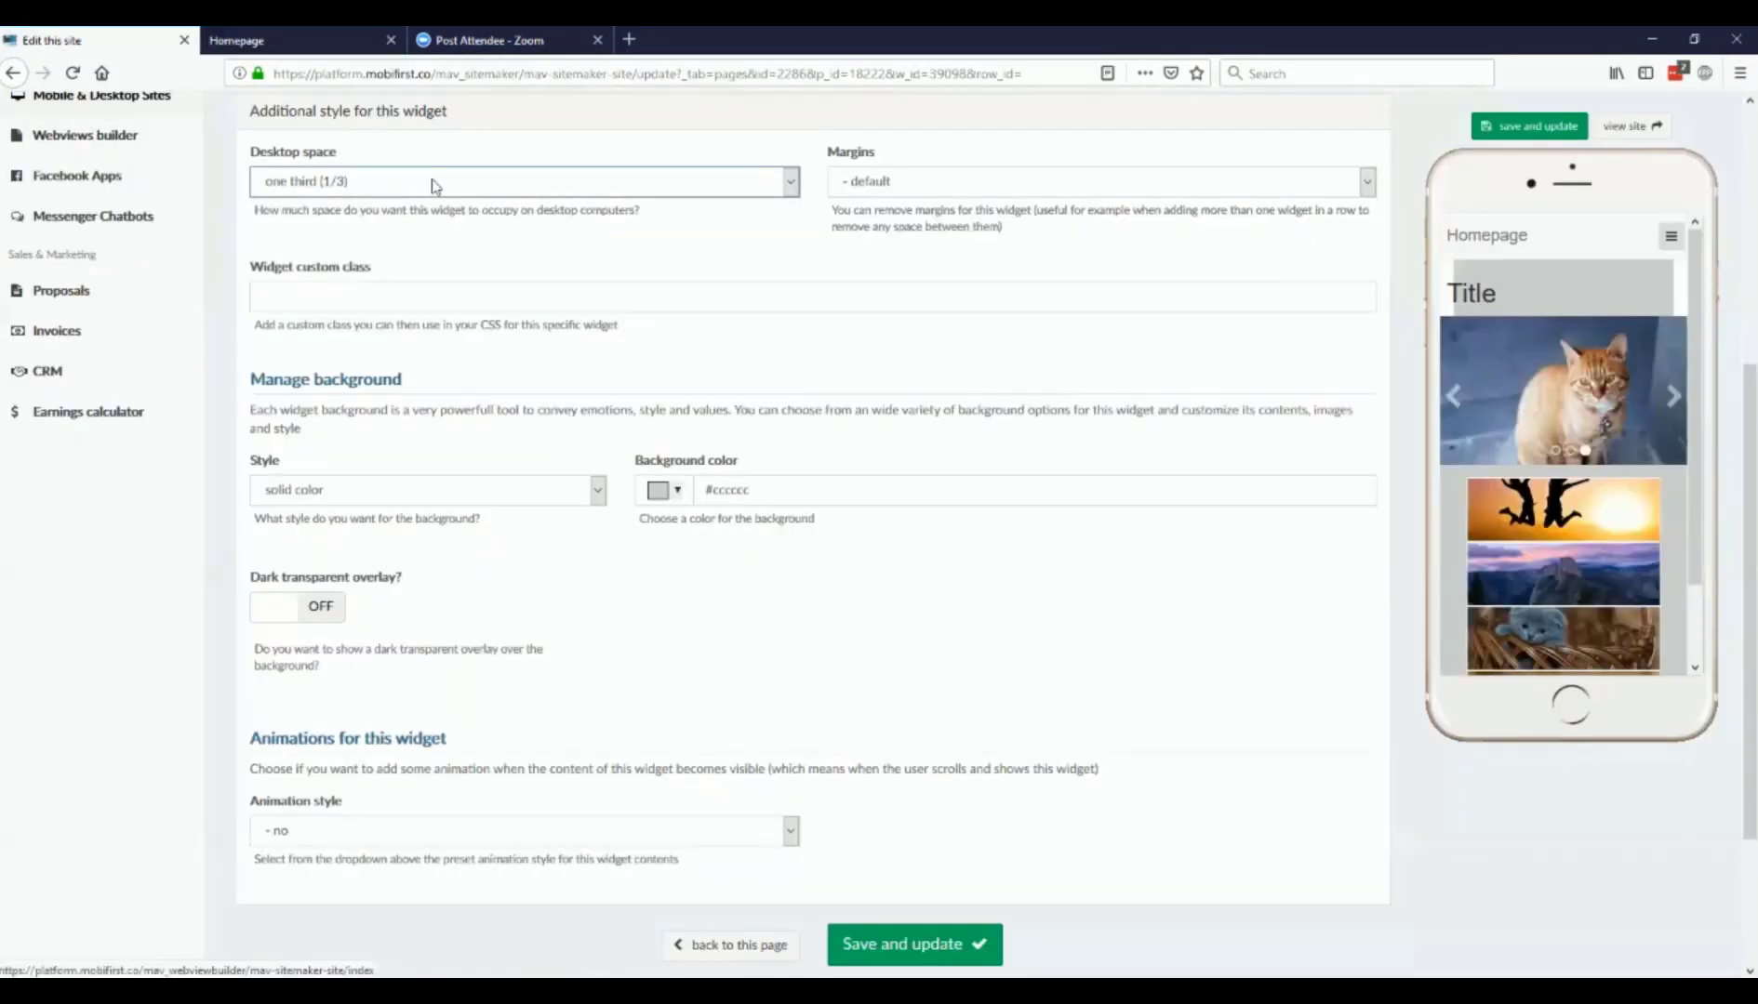
{"action": "left_click", "coordinate": [434, 185]}
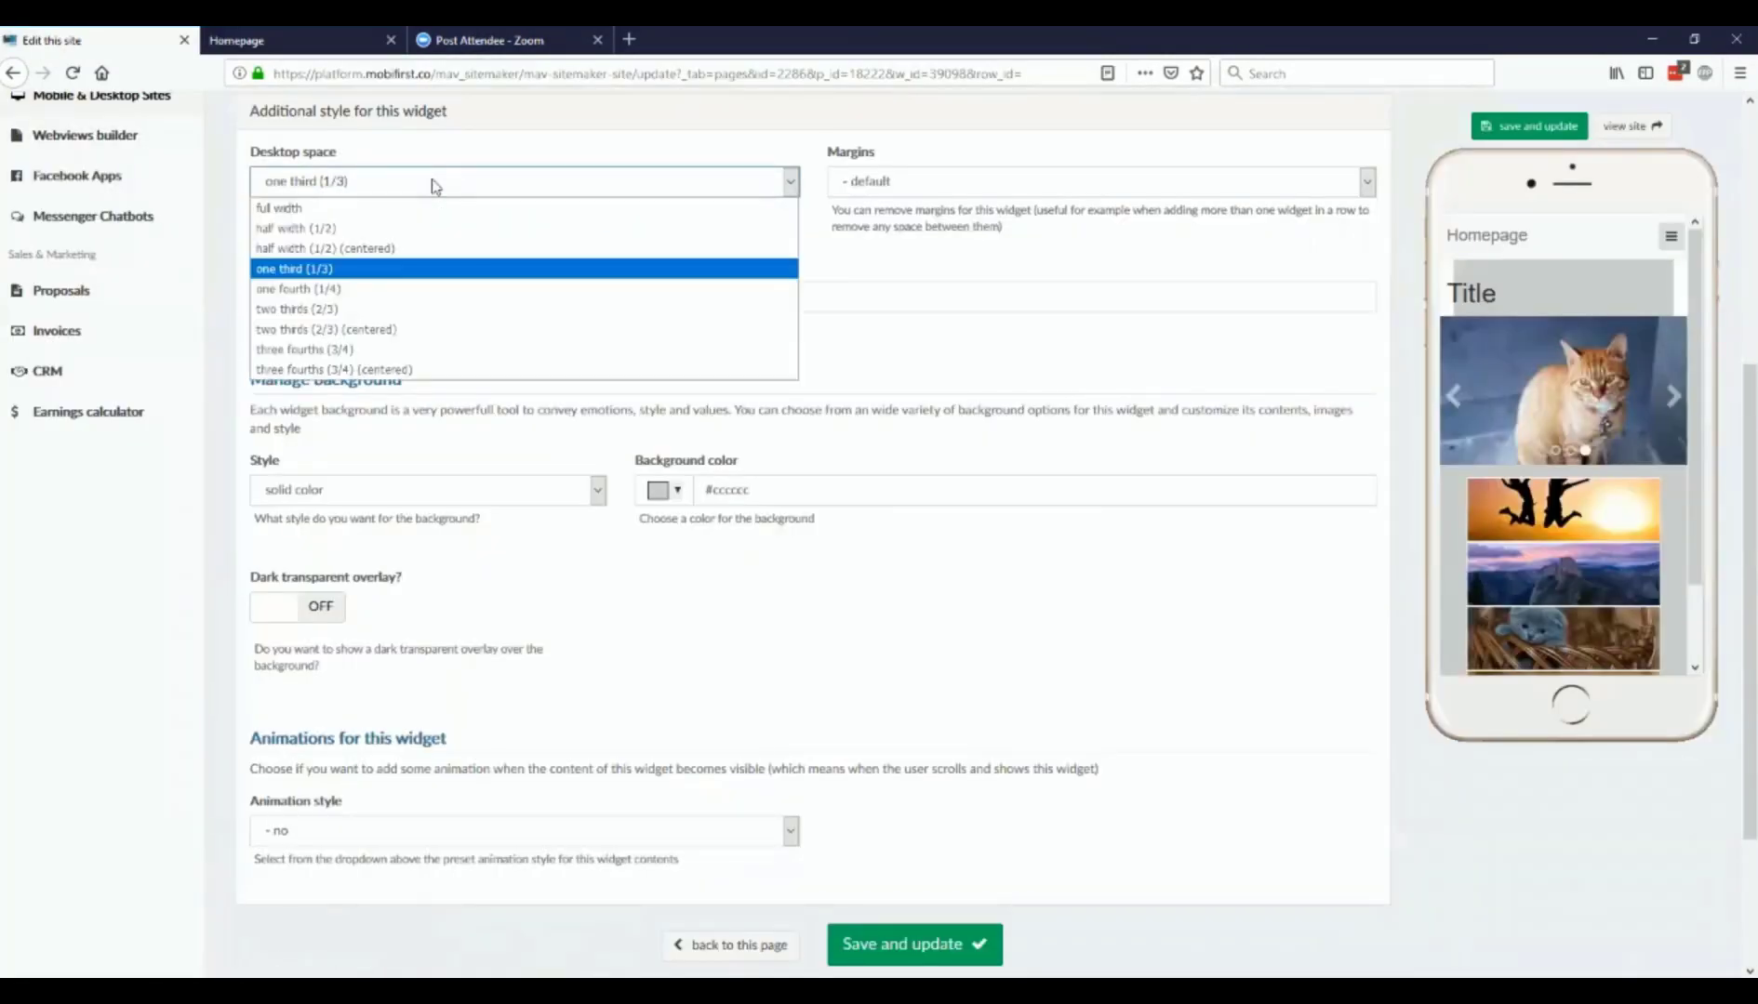
{"action": "left_click", "coordinate": [373, 250]}
{"action": "left_click", "coordinate": [1497, 130]}
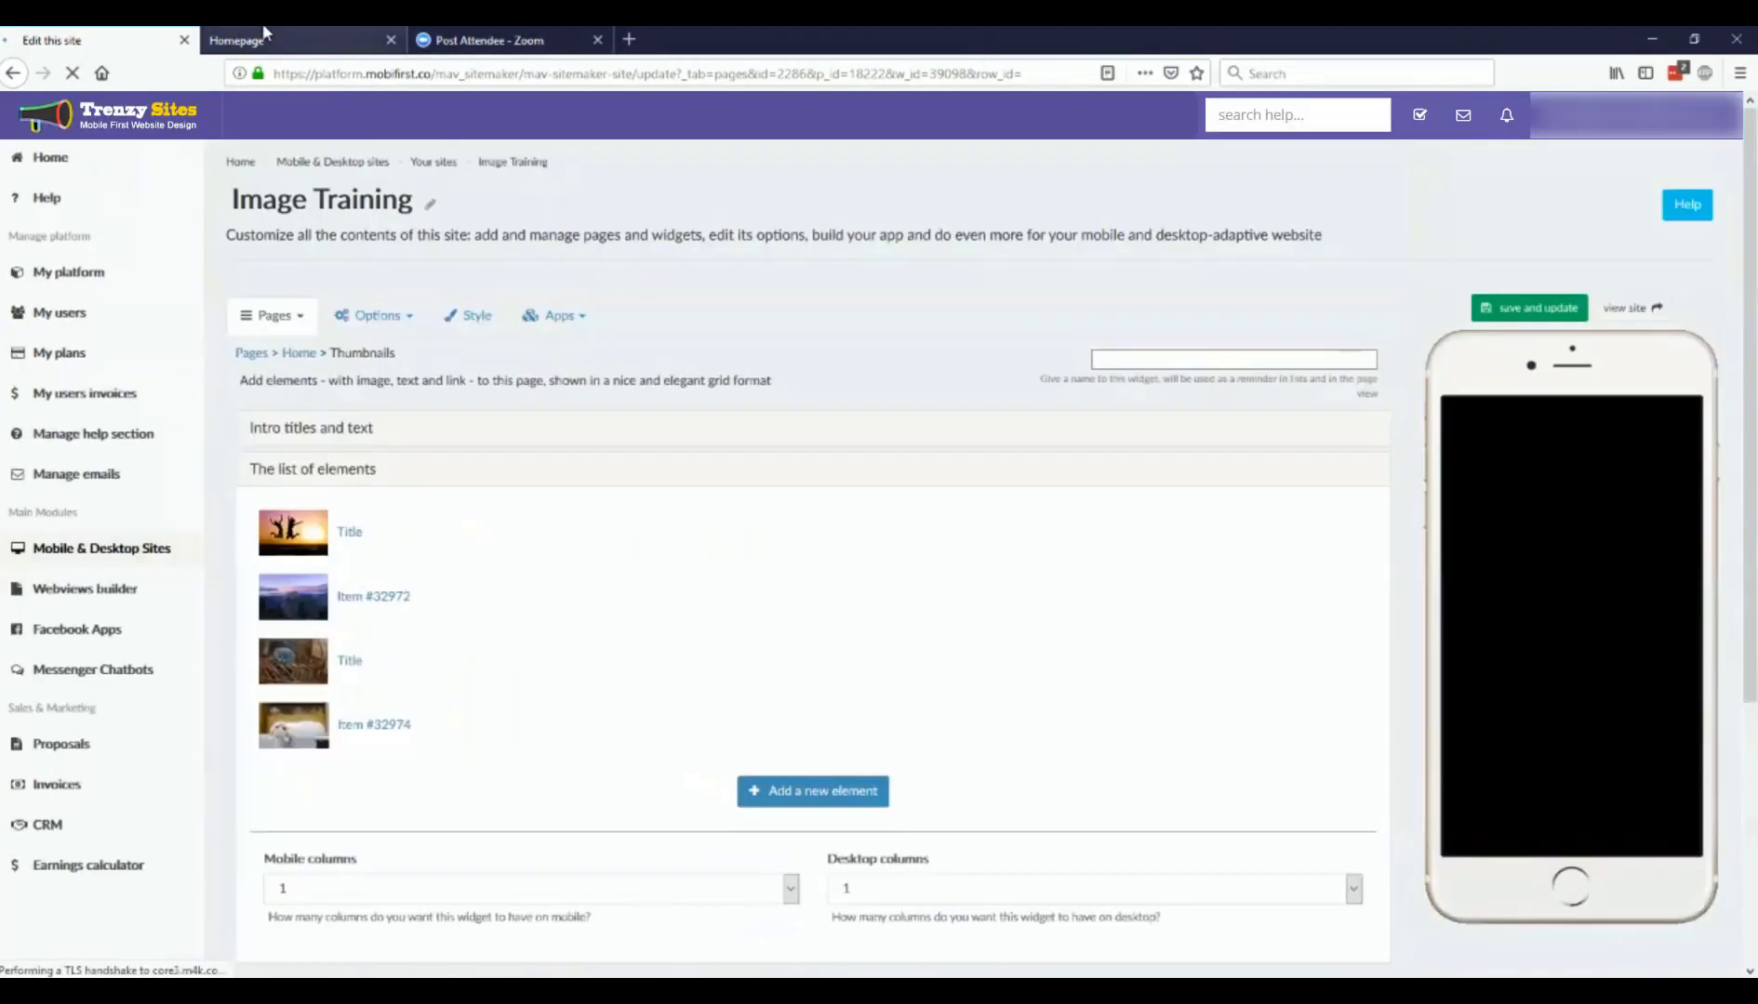
{"action": "left_click", "coordinate": [264, 37]}
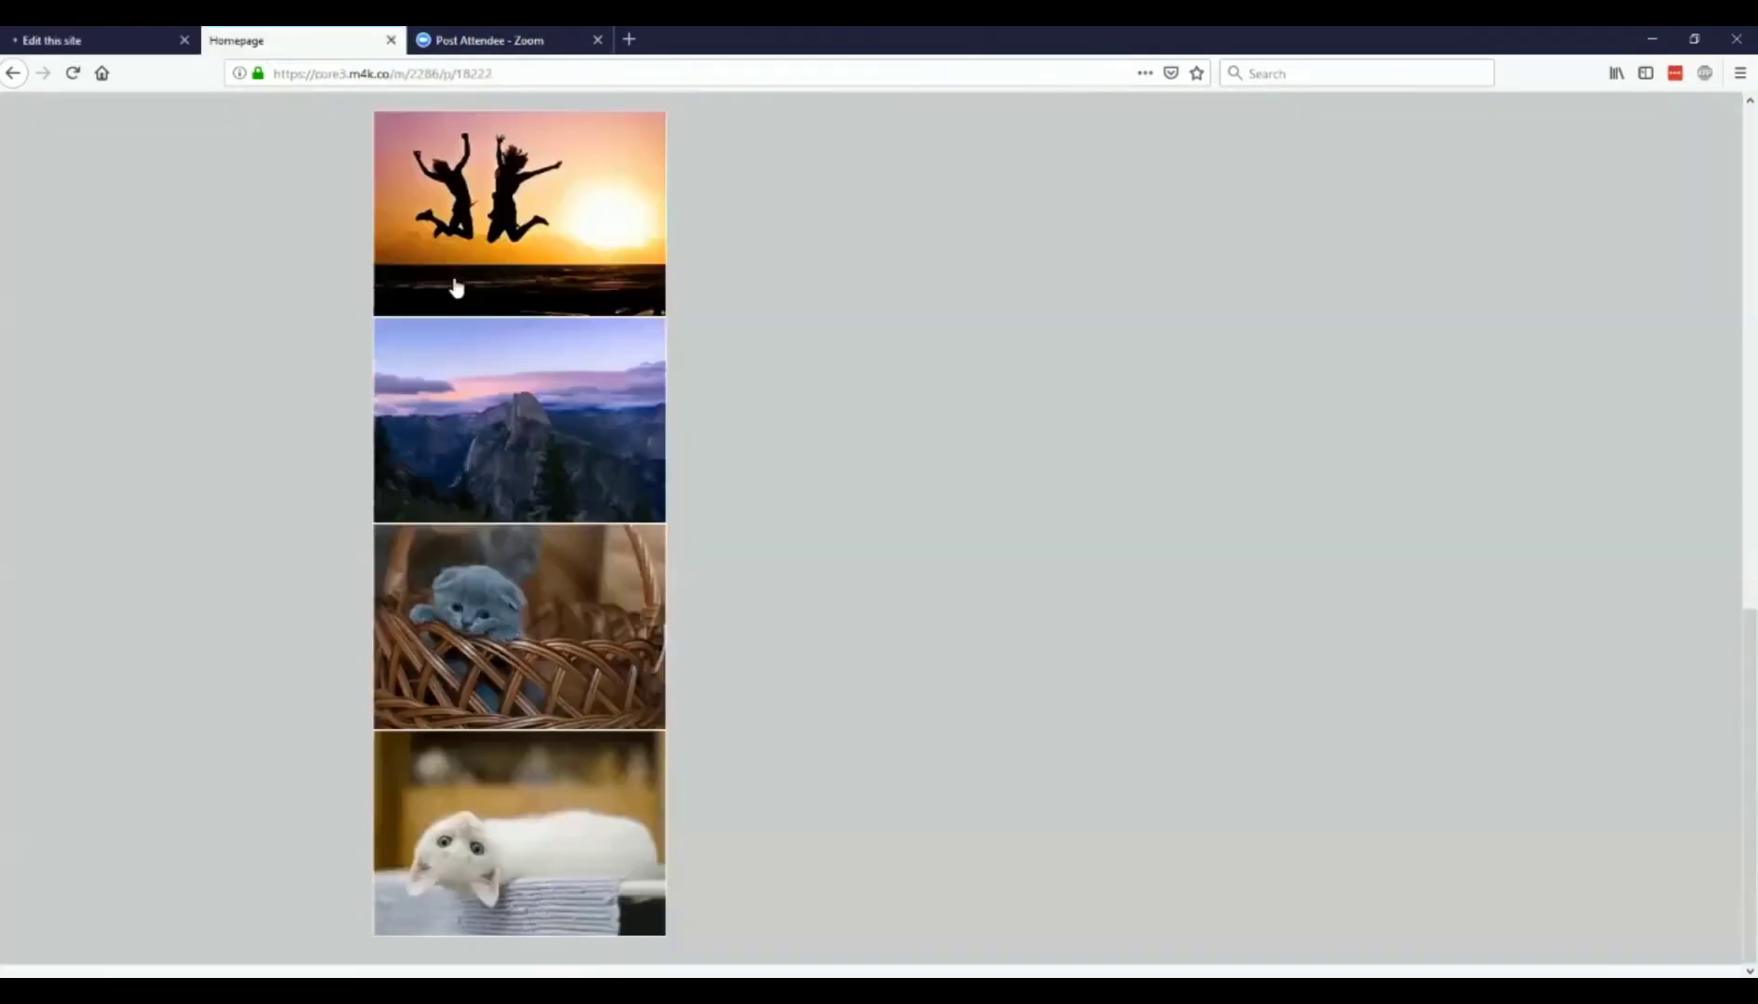
{"action": "left_click", "coordinate": [493, 323]}
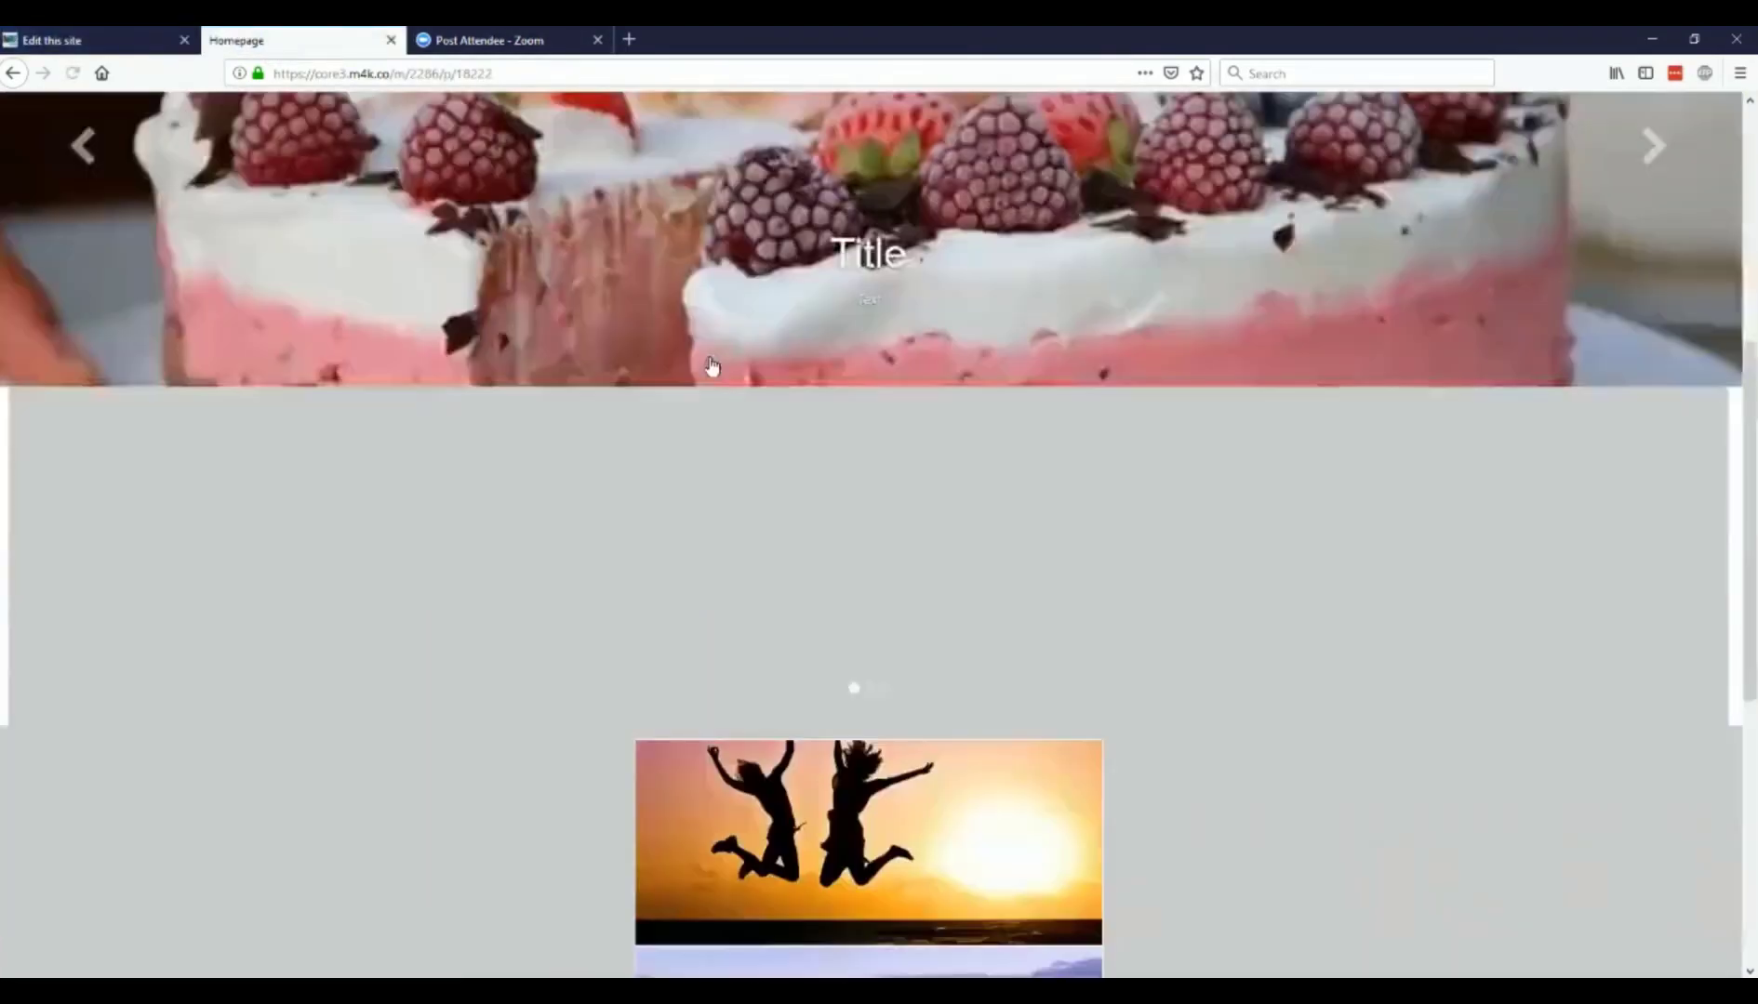
{"action": "scroll", "coordinate": [824, 381], "scroll_direction": "down", "scroll_amount": 2}
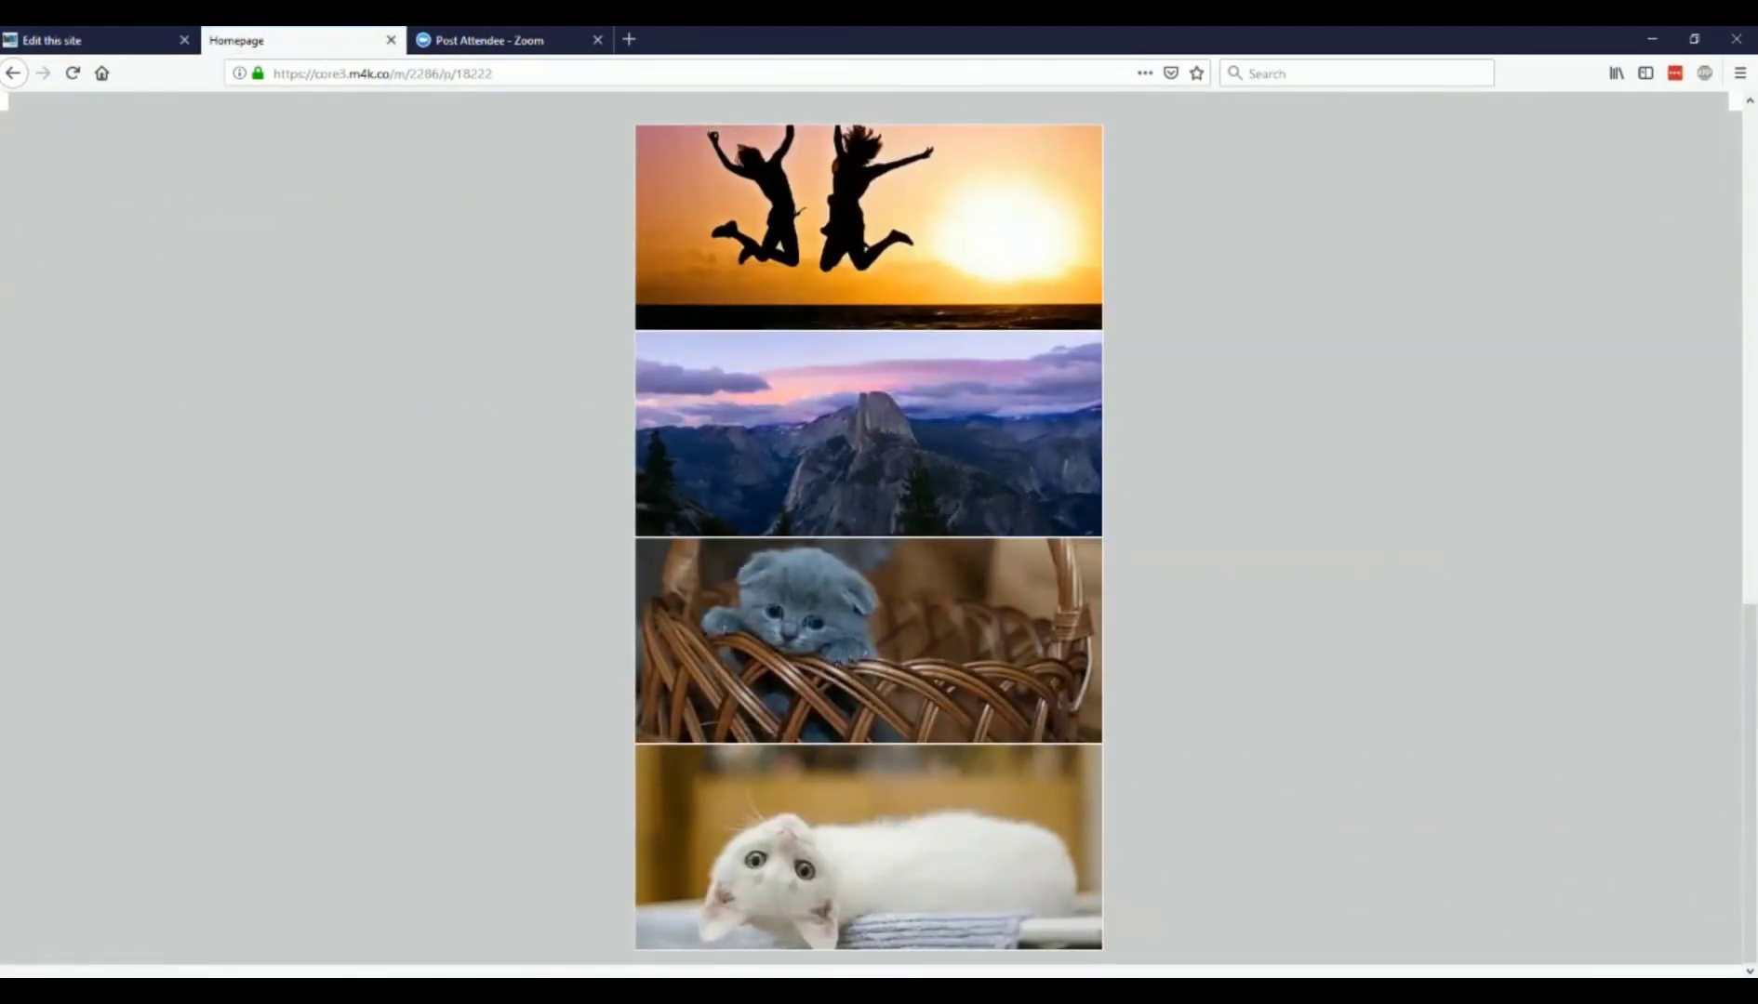
Step: Set the Thumbnails widget's mobile columns to 2 and save the widget
{"action": "left_click", "coordinate": [98, 40]}
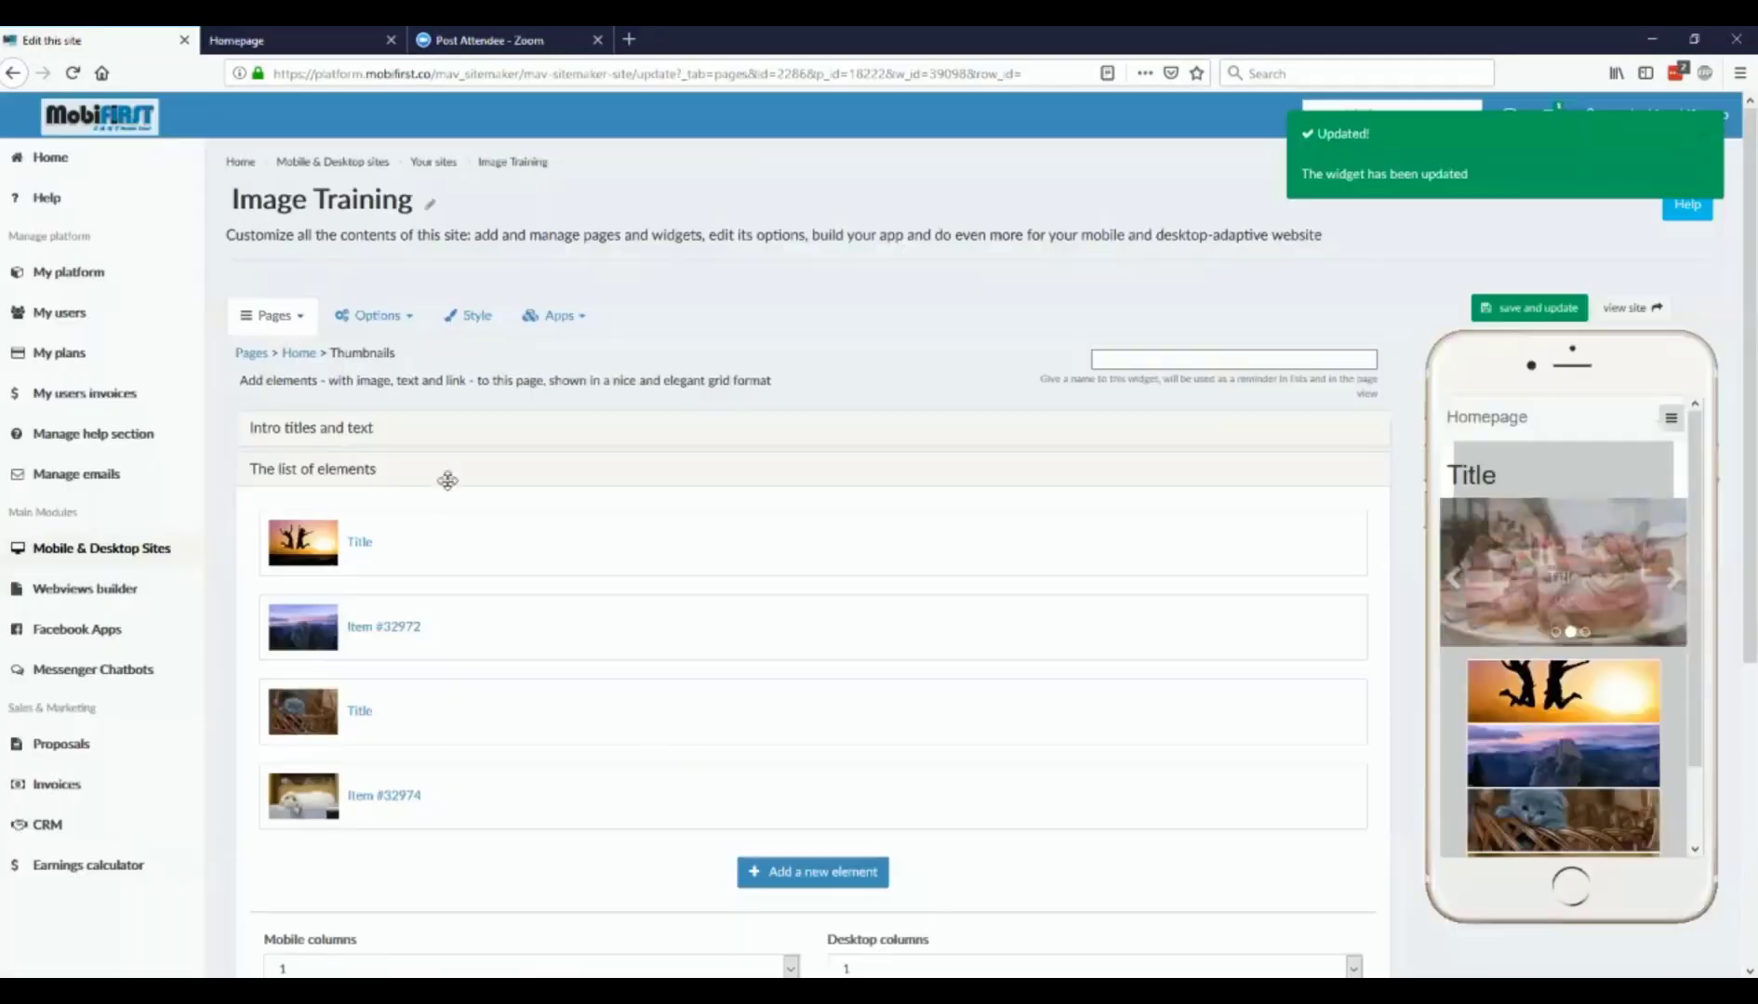
{"action": "scroll", "coordinate": [400, 605], "scroll_direction": "down", "scroll_amount": 4}
{"action": "left_click", "coordinate": [400, 604]}
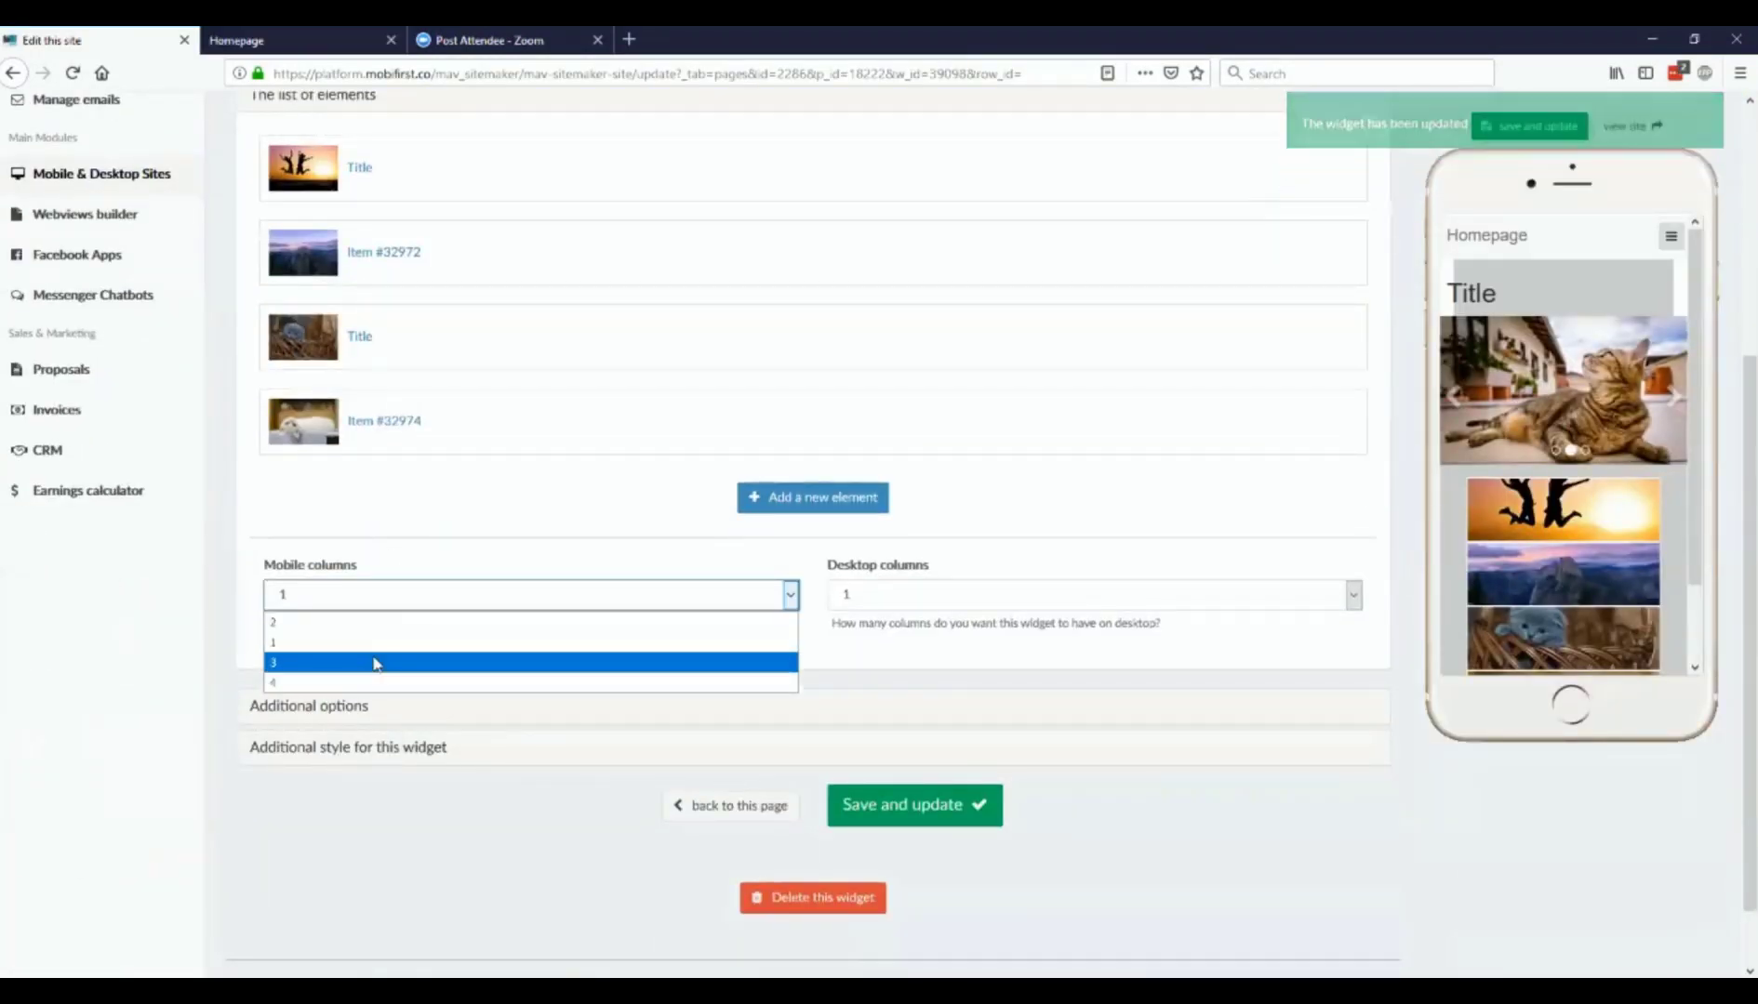
{"action": "left_click", "coordinate": [370, 628]}
{"action": "left_click", "coordinate": [879, 817]}
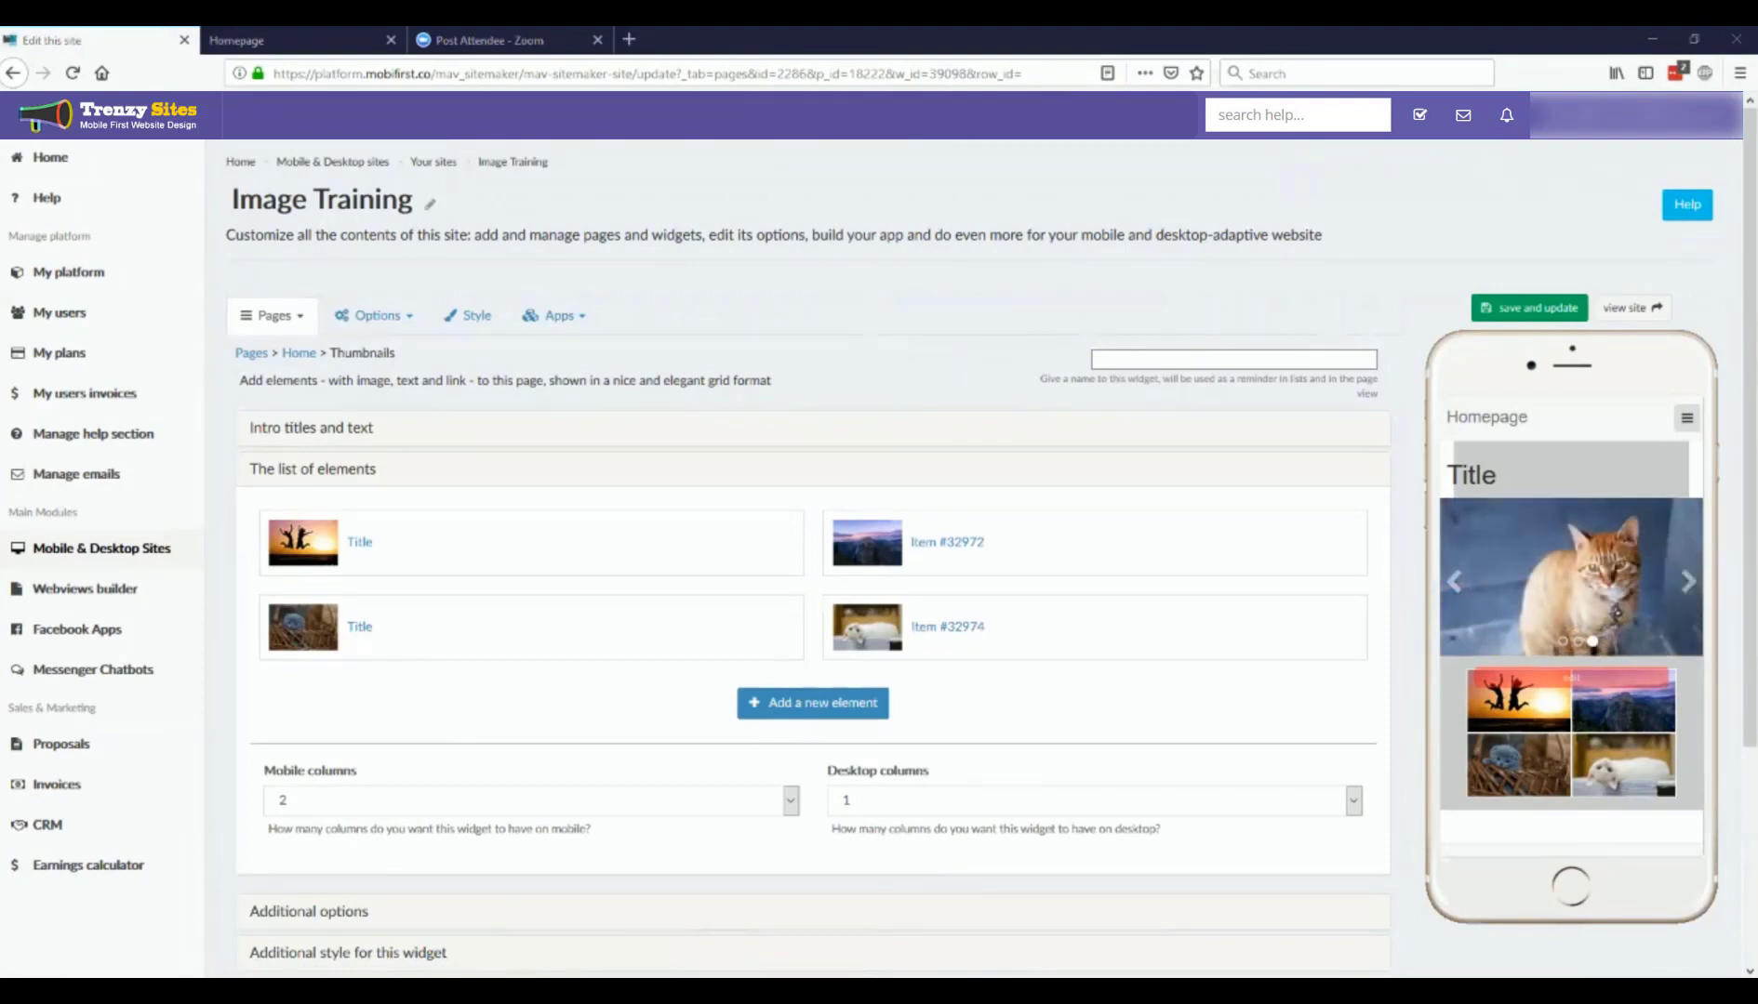
Step: Give the Thumbnails widget the main title "Title" and sub-title "Subtitle", save it, and check the phone preview
{"action": "left_click", "coordinate": [346, 430]}
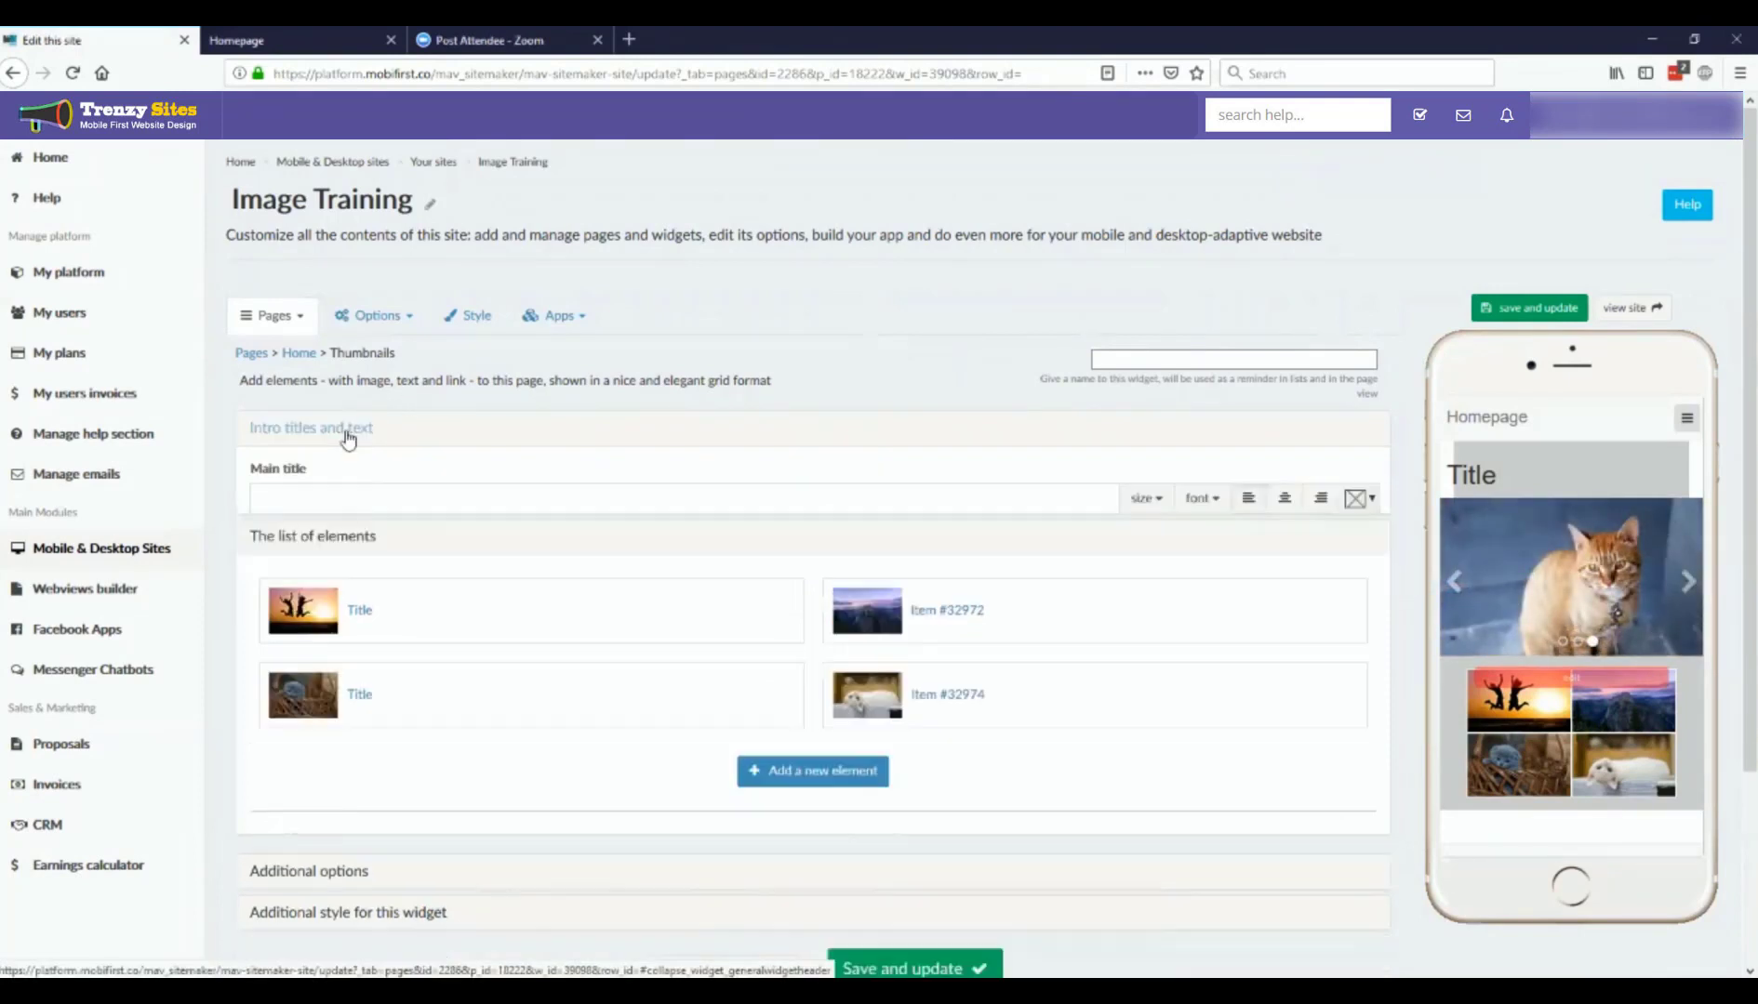
{"action": "left_click", "coordinate": [354, 497]}
{"action": "type", "text": "Title"}
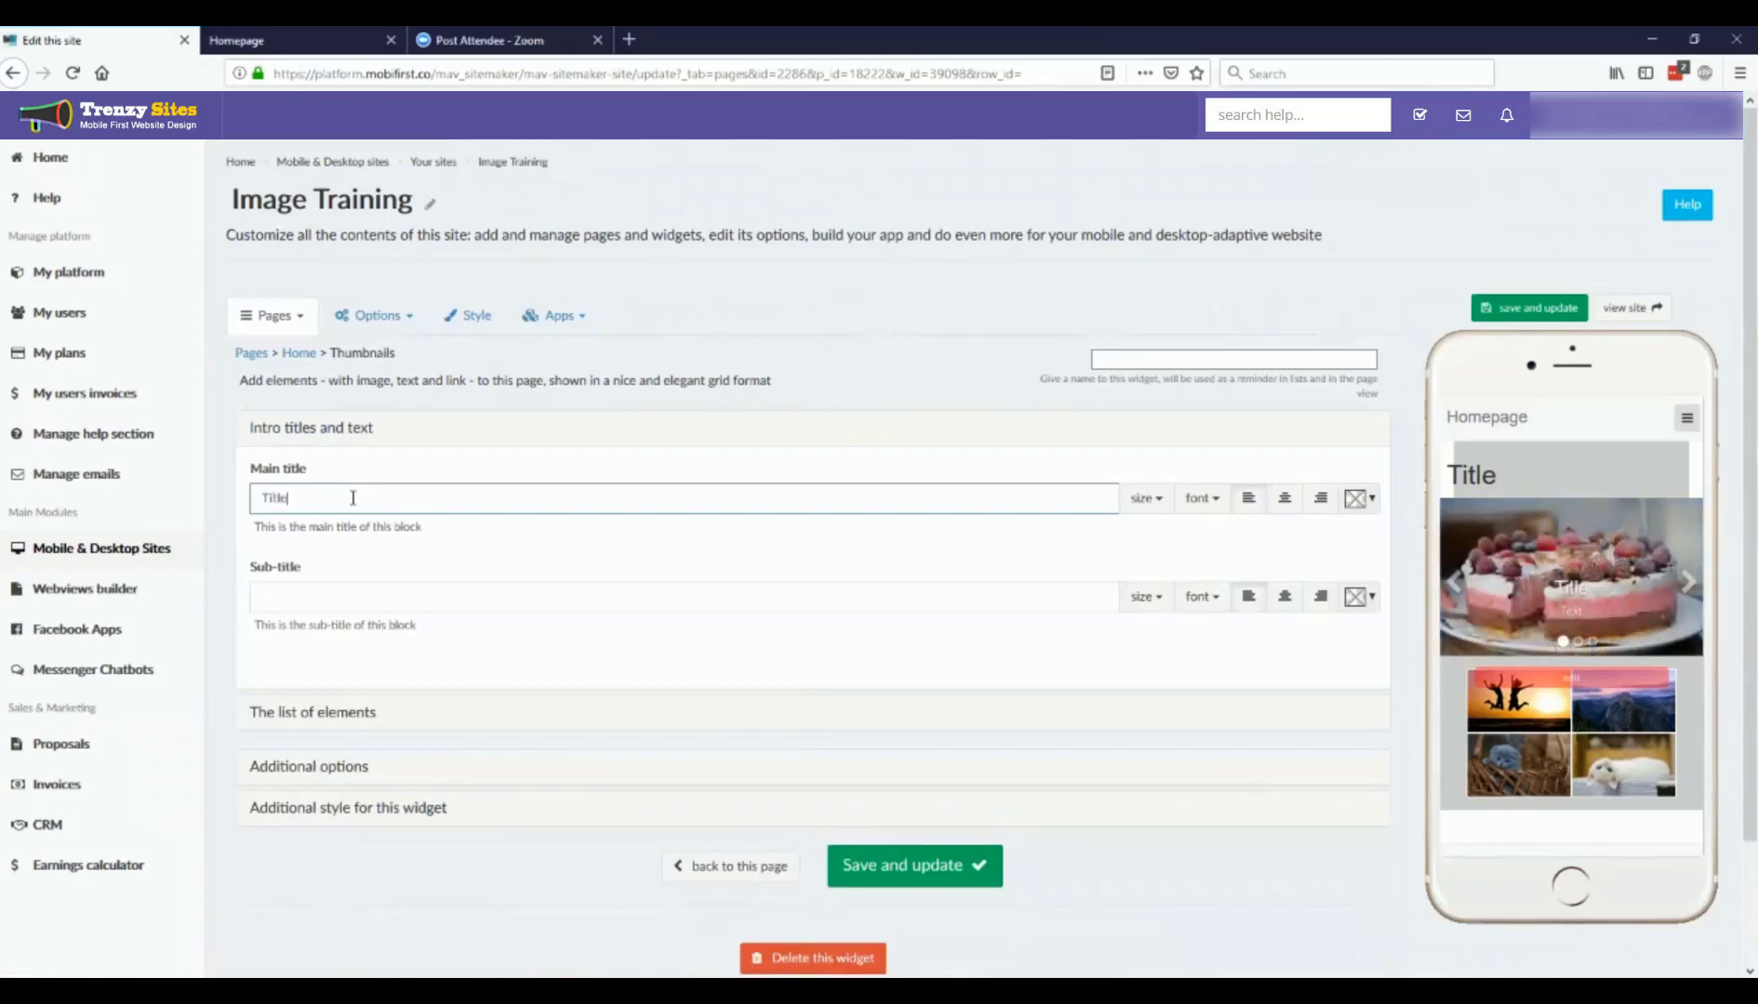
{"action": "left_click", "coordinate": [391, 599]}
{"action": "type", "text": "S"}
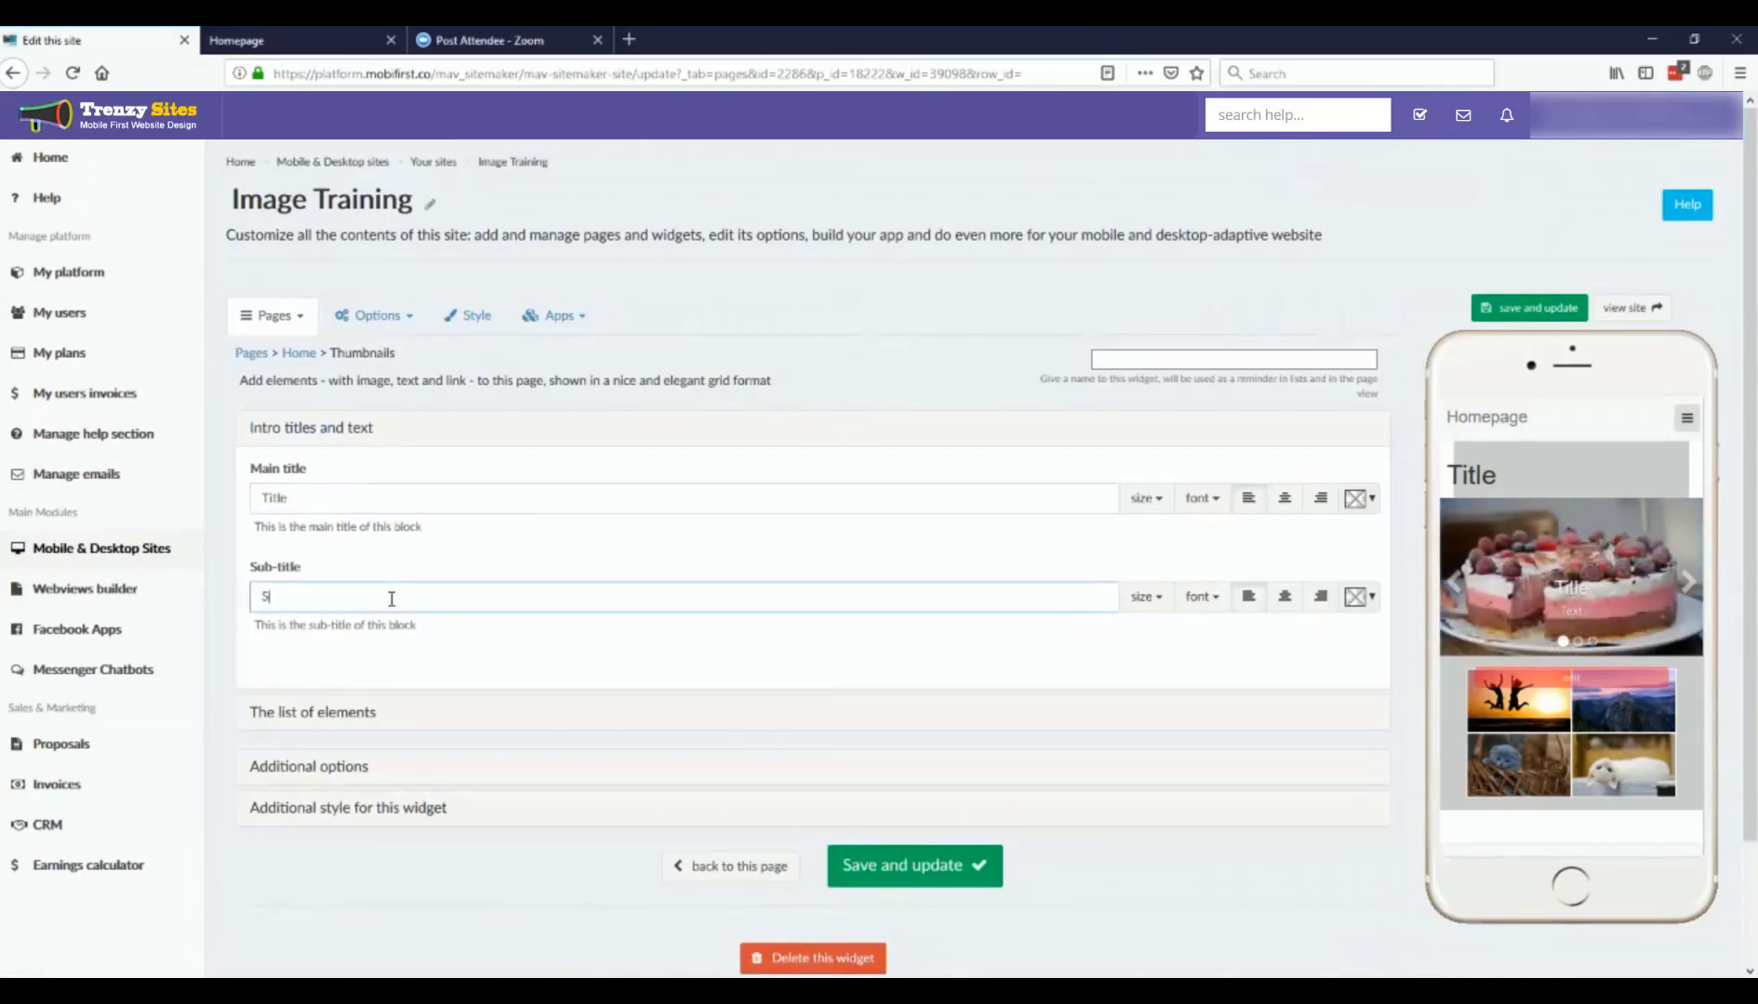
{"action": "type", "text": "ubtitle"}
{"action": "left_click", "coordinate": [883, 873]}
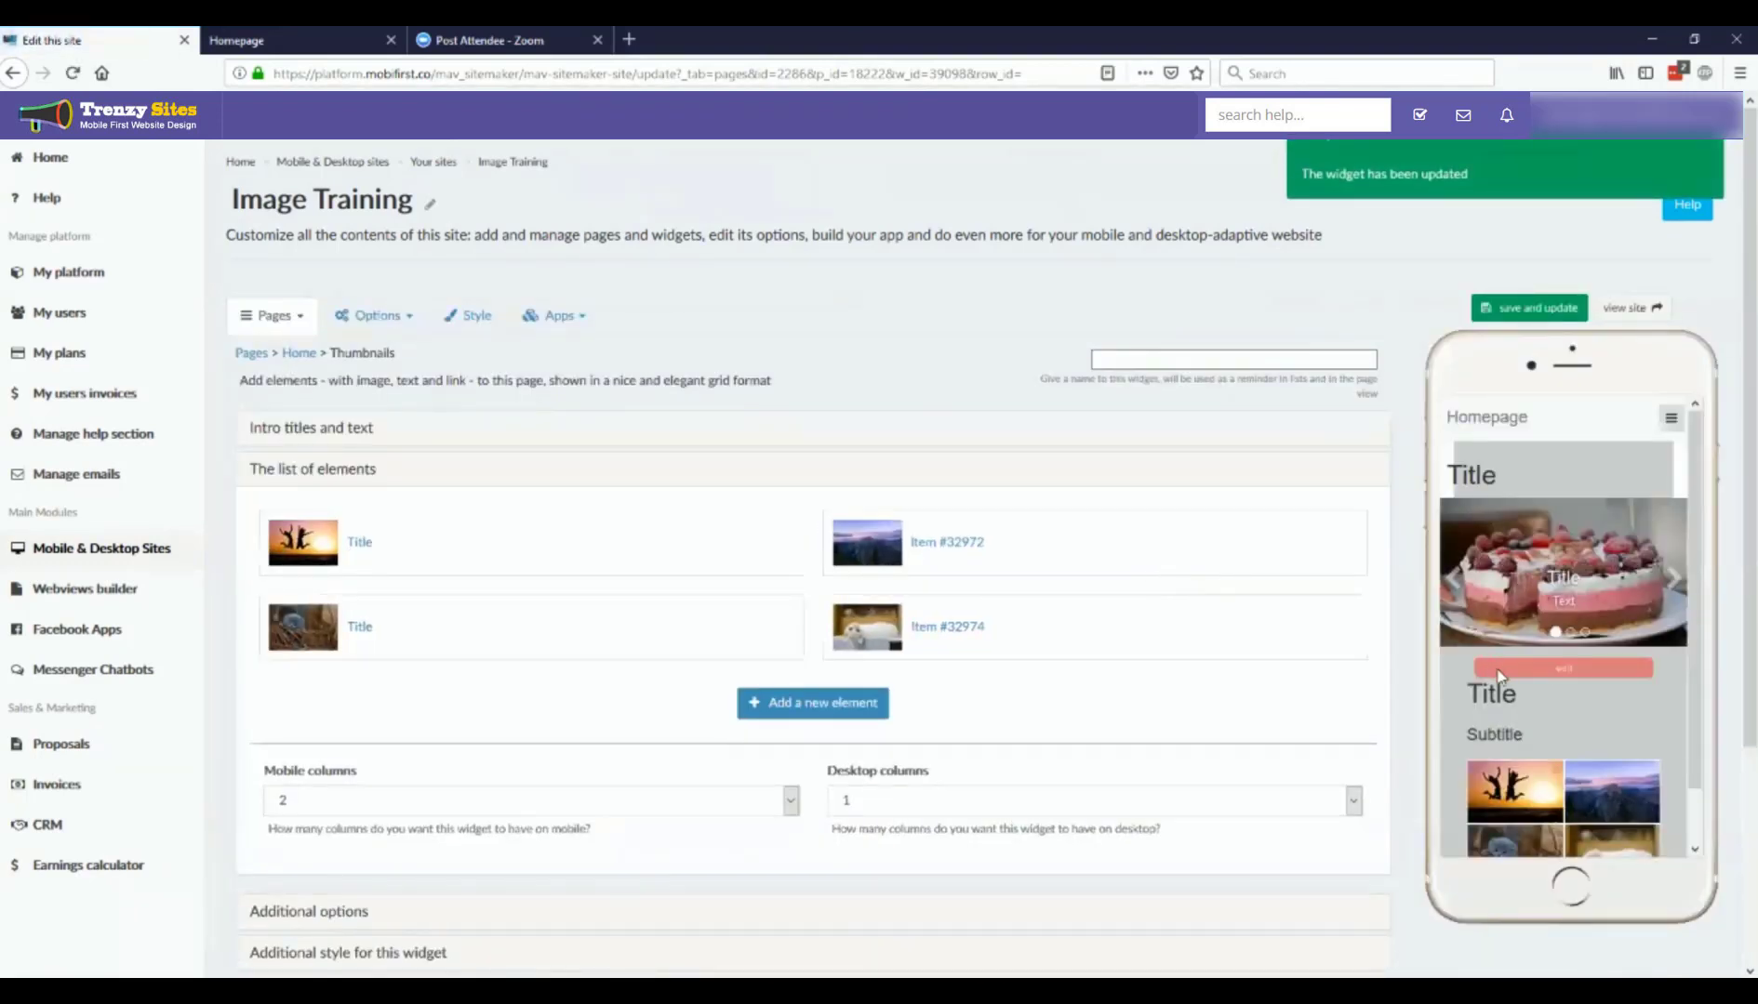
{"action": "scroll", "coordinate": [1516, 763], "scroll_direction": "down", "scroll_amount": 1}
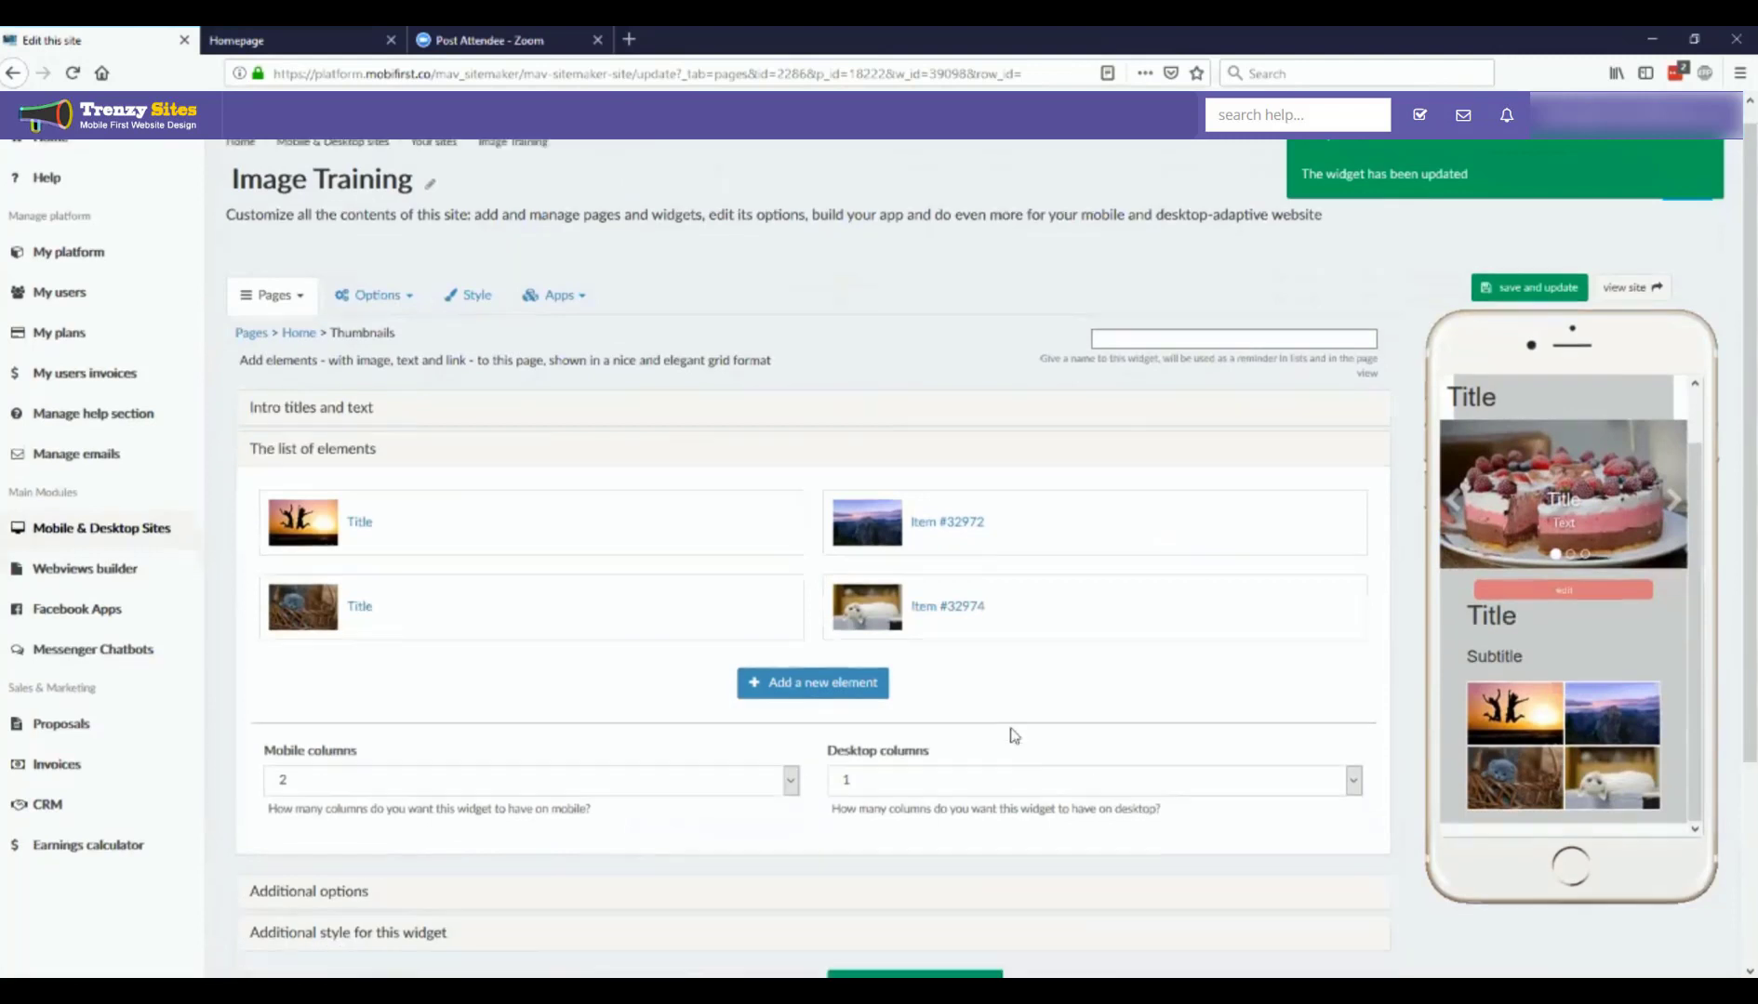
{"action": "scroll", "coordinate": [1009, 732], "scroll_direction": "down", "scroll_amount": 3}
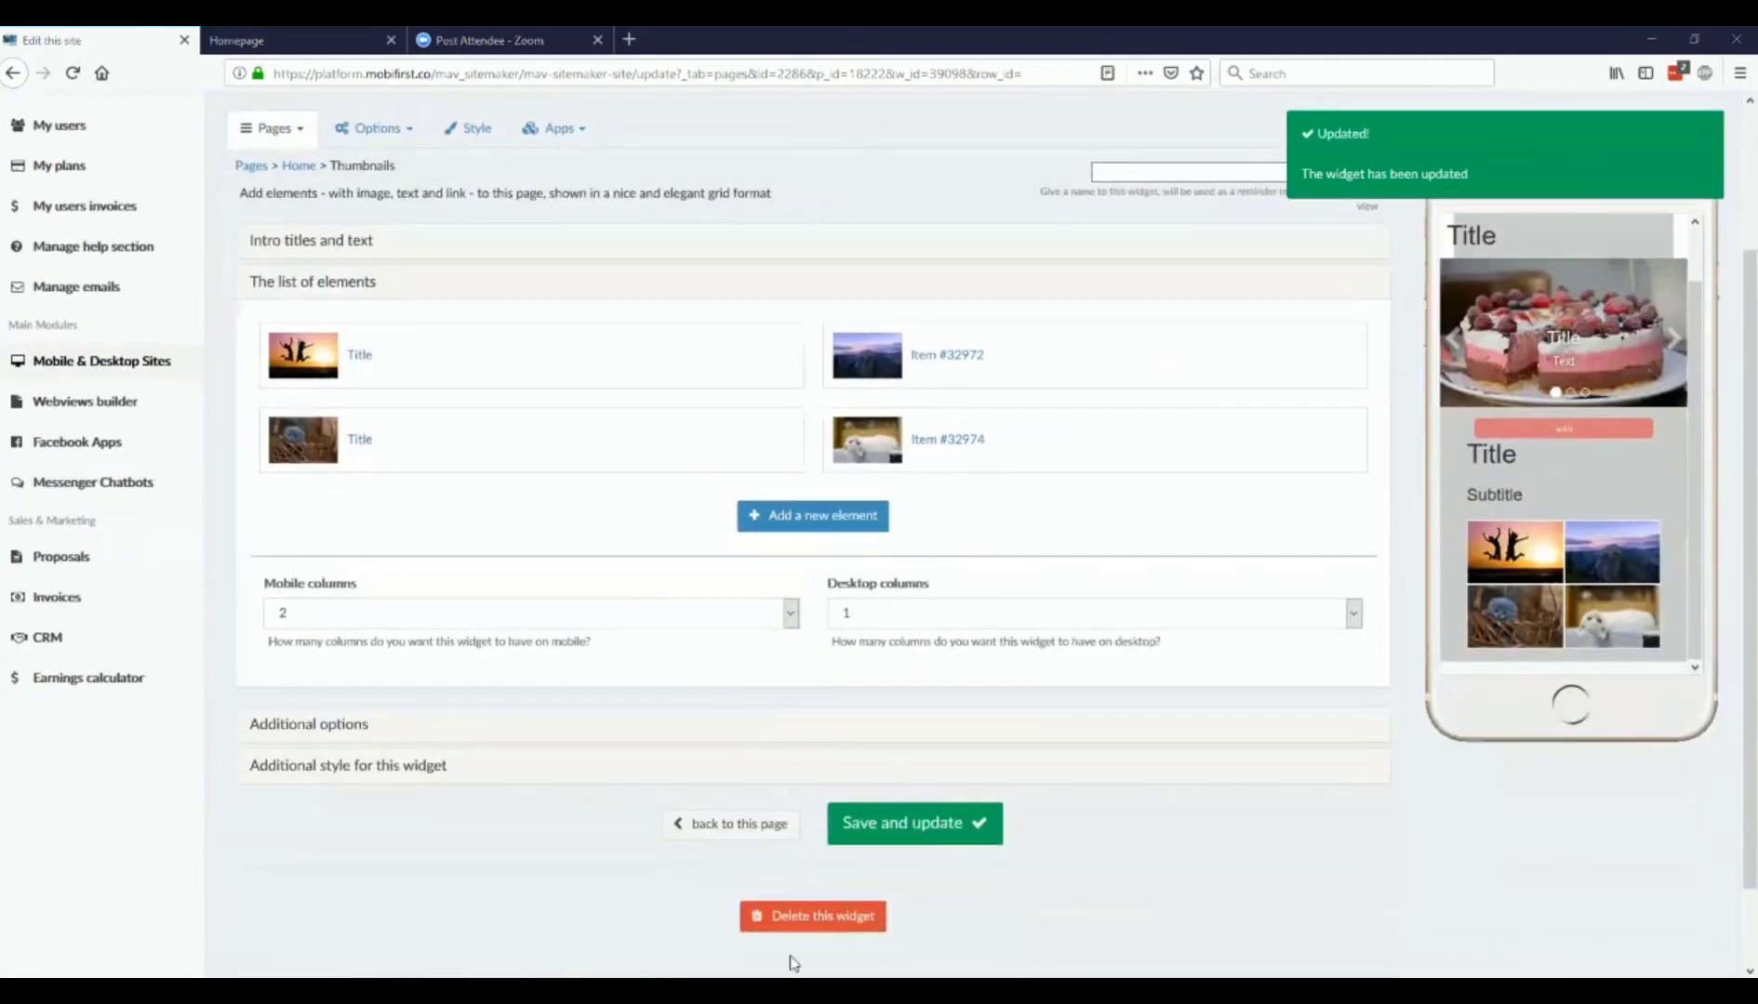